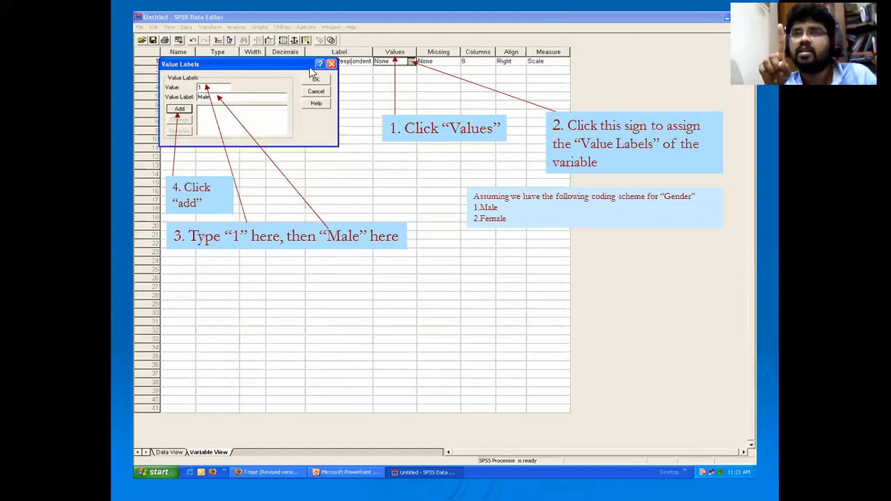
- Leave the slideshow, switch to the SPSS Data Editor and name the first variable Gender
key(super)
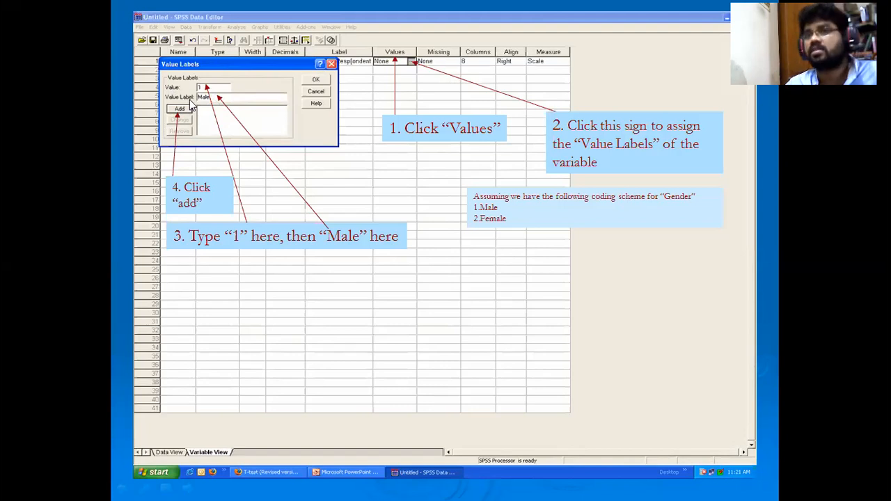
key(Escape)
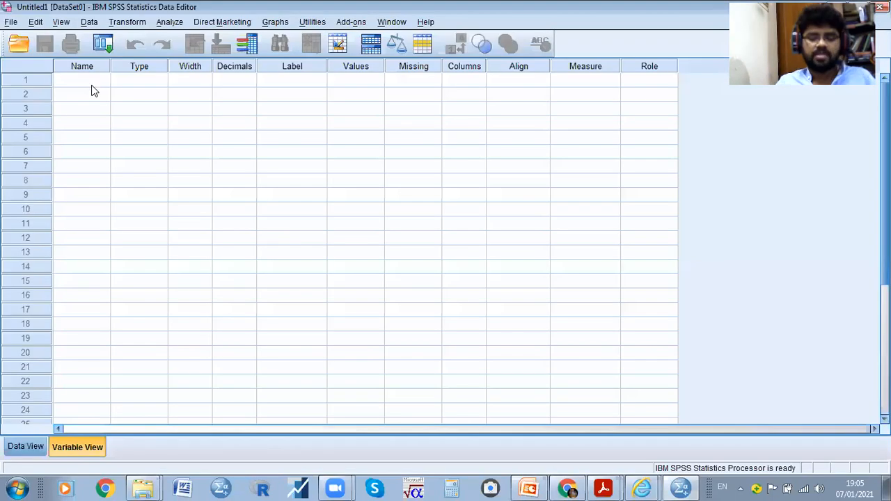
text(Gender)
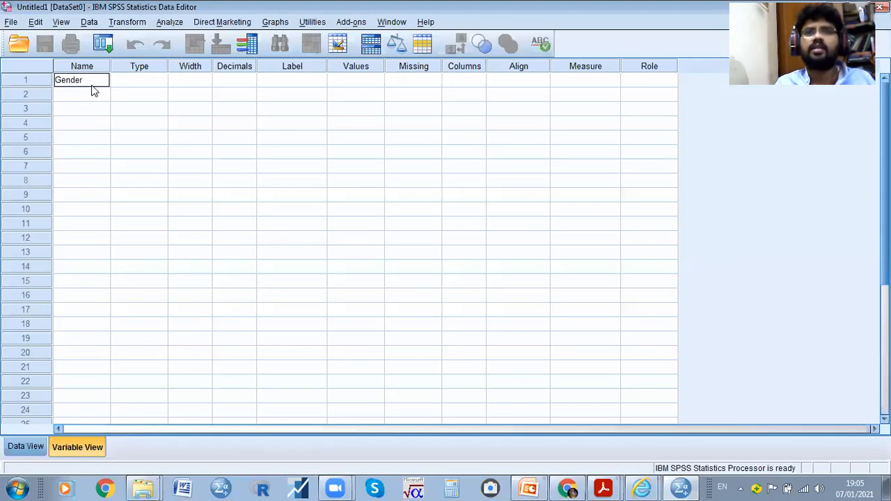
key(Return)
click(80, 84)
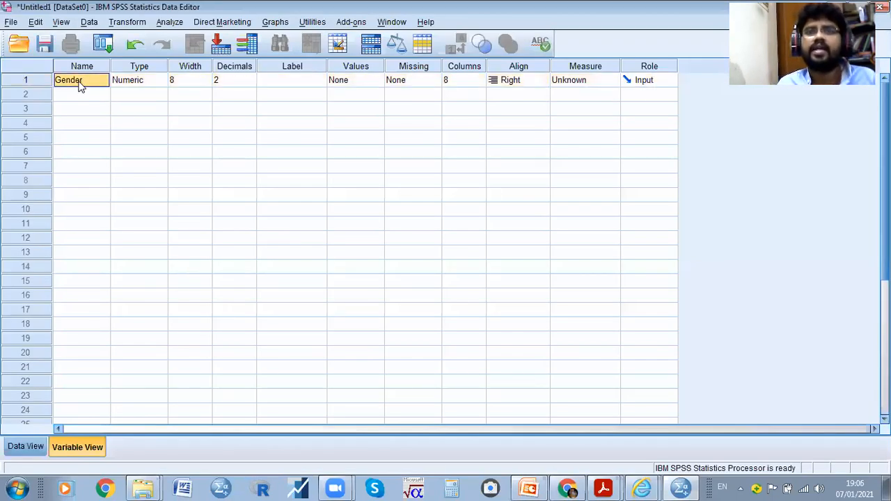
- Open the type settings of the Gender variable and accept Numeric as its type
key(Tab)
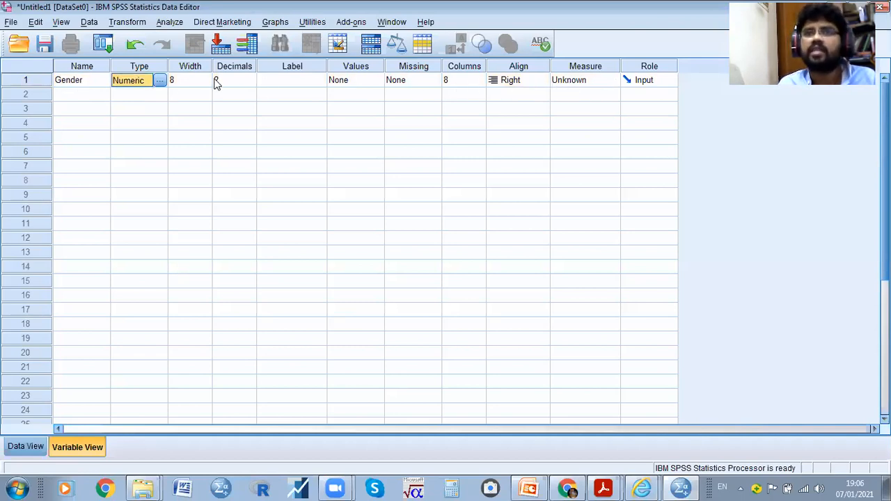
click(160, 80)
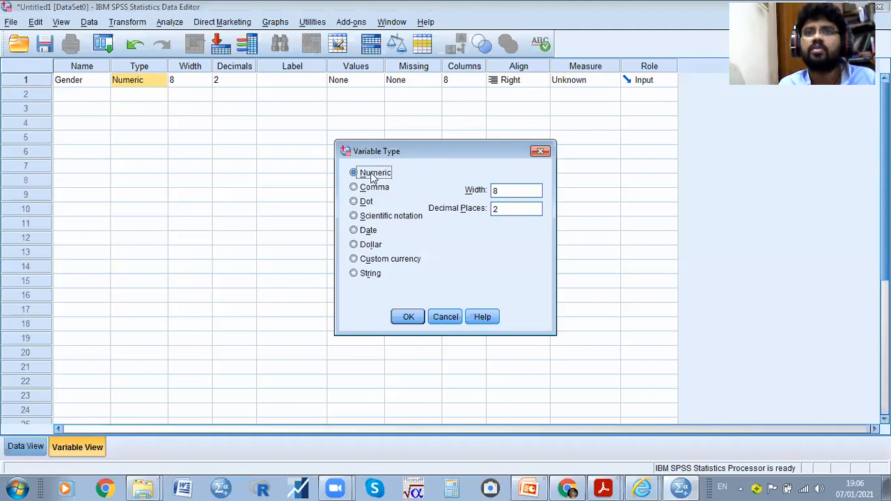
click(409, 320)
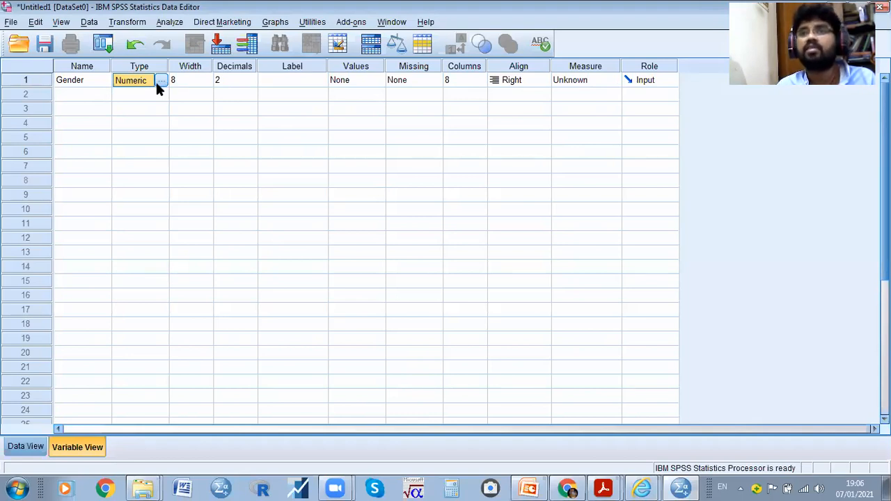
- Give the Gender variable the label "Gender of respondent"
click(304, 81)
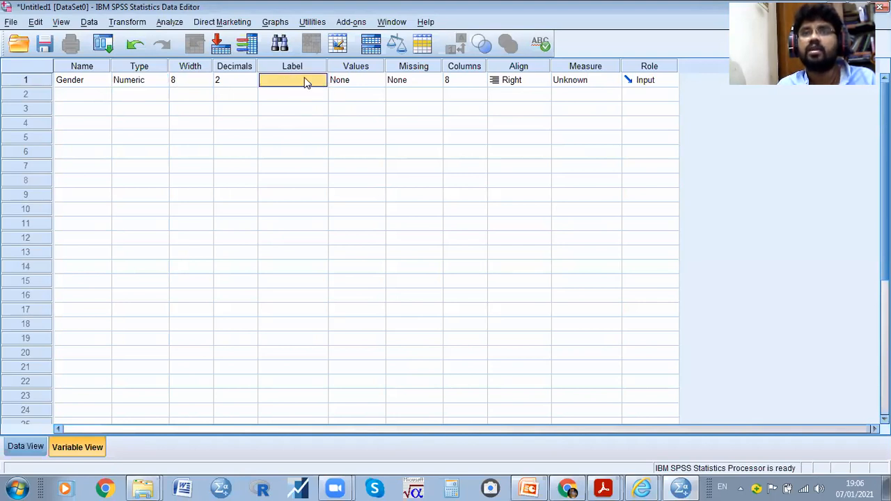
text(Gender pp)
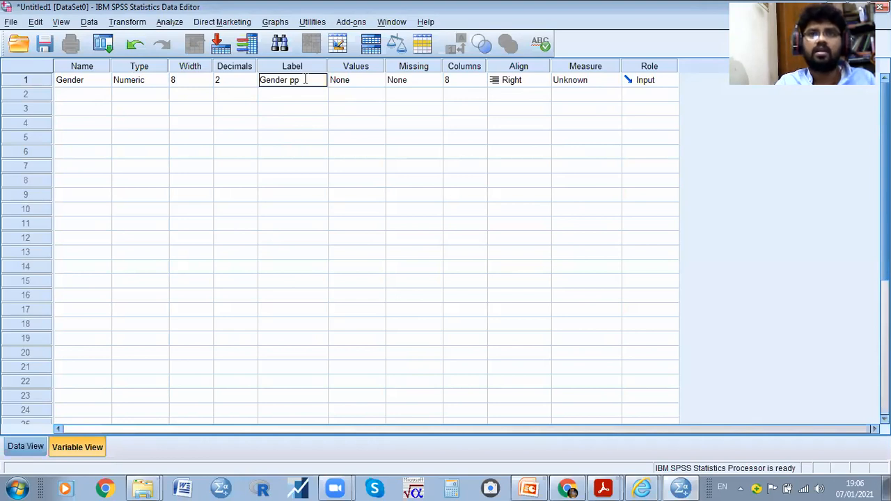
text(f respondent)
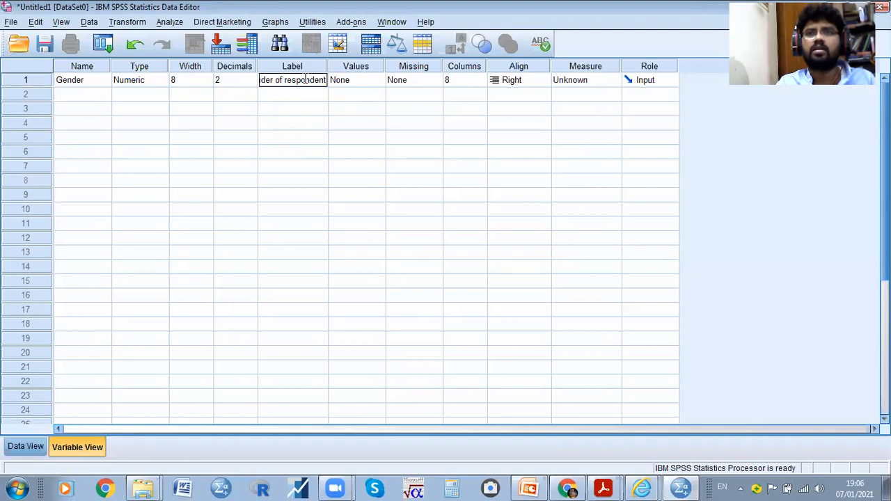
key(Tab)
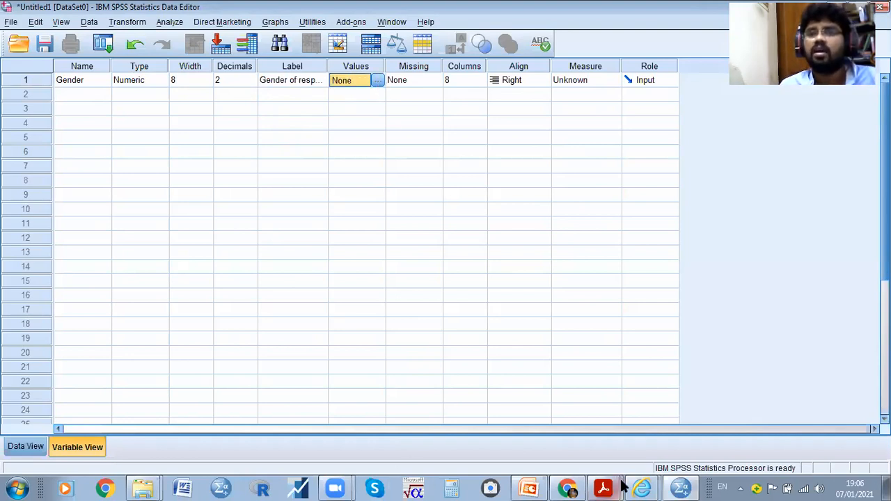
- Switch to the street vendors questionnaire PDF in Acrobat Reader and examine questions 1 to 4, including the Gender coding
mouse_move(606, 488)
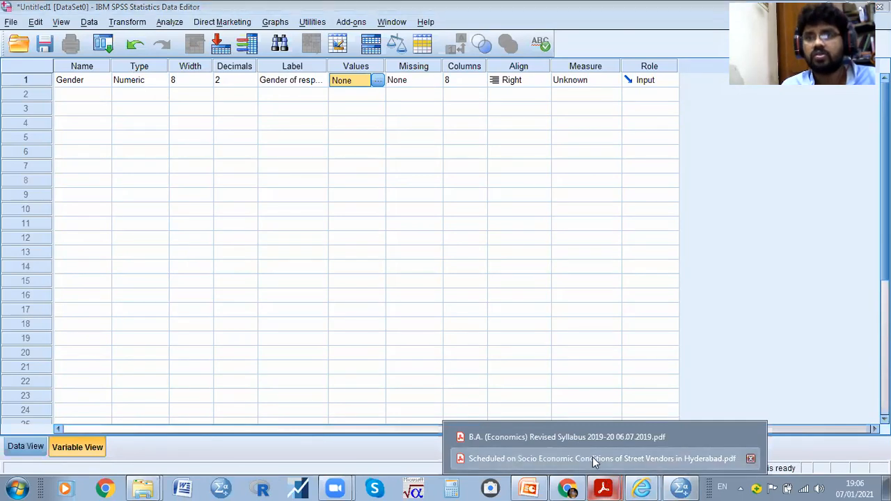
click(599, 458)
scroll(388, 302, down, 3)
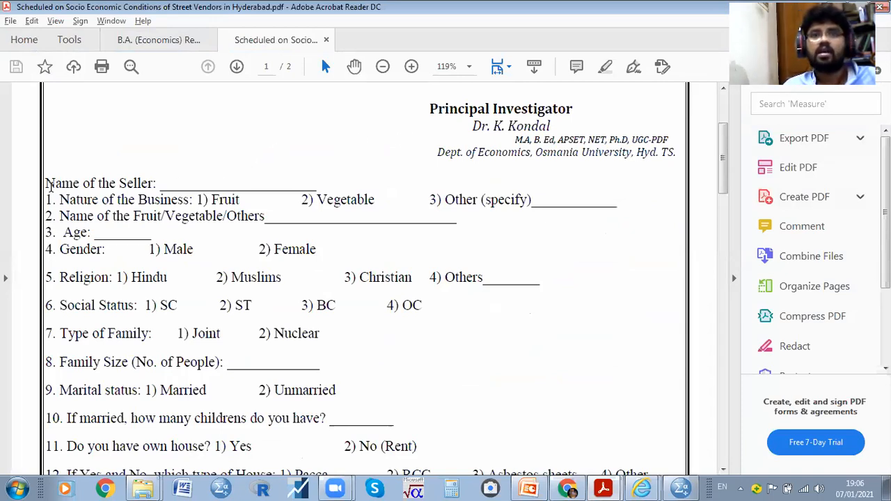
drag(56, 200, 191, 202)
click(85, 215)
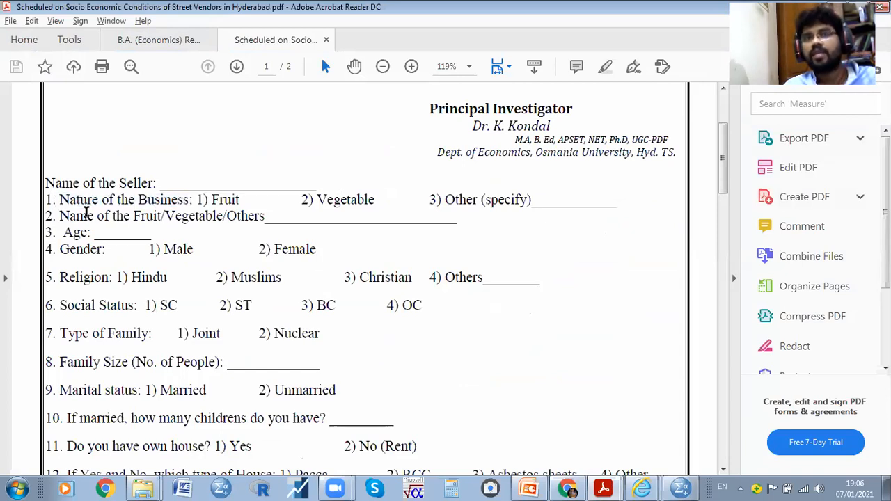
drag(58, 218, 264, 220)
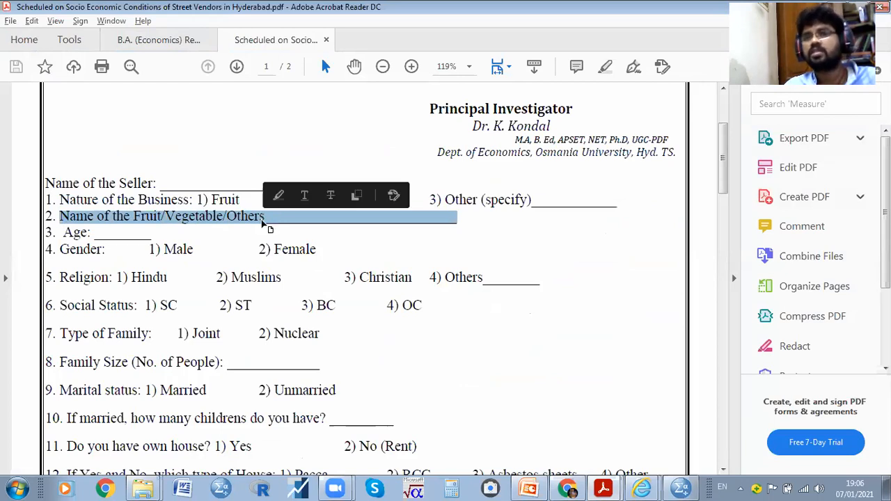
click(234, 222)
drag(55, 234, 115, 232)
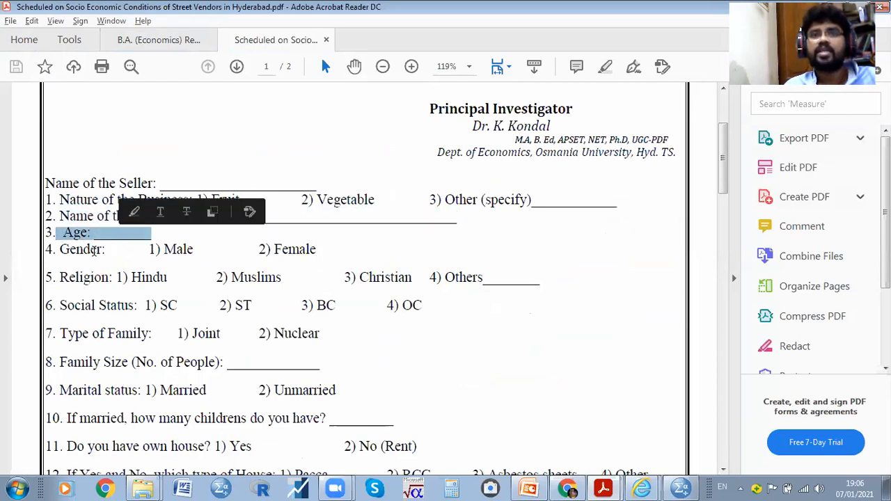
click(81, 252)
drag(59, 249, 106, 251)
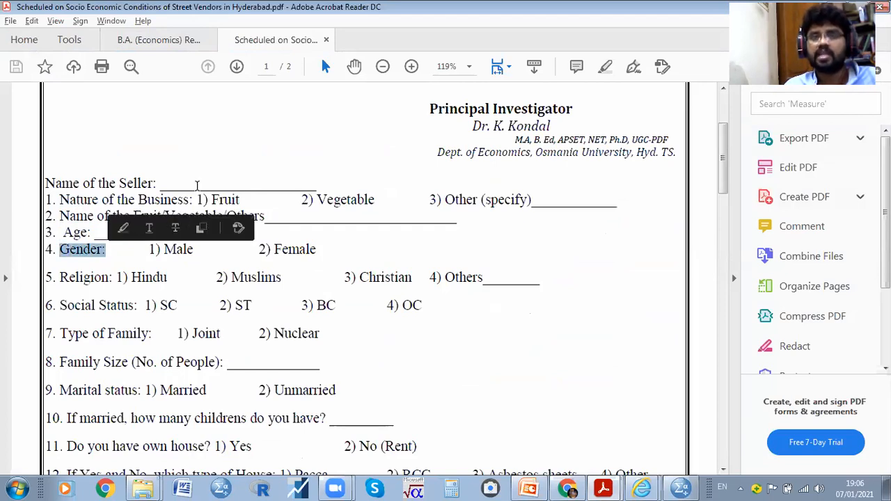
click(195, 183)
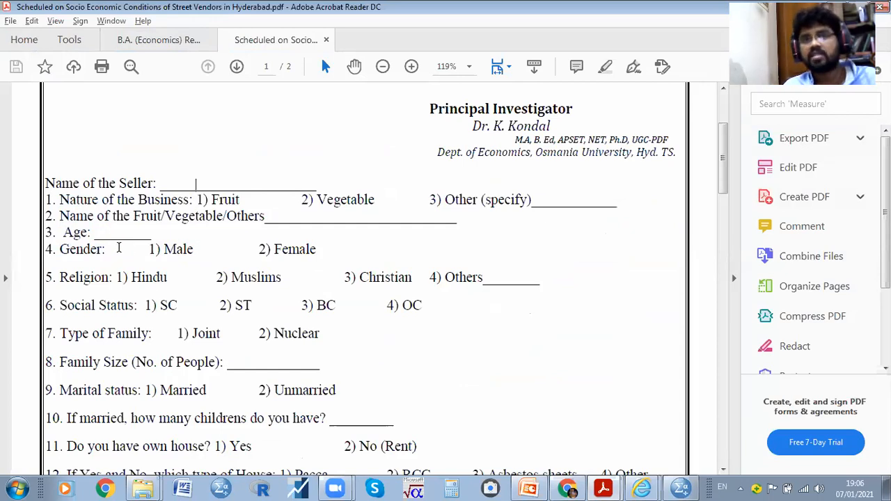
drag(61, 249, 113, 256)
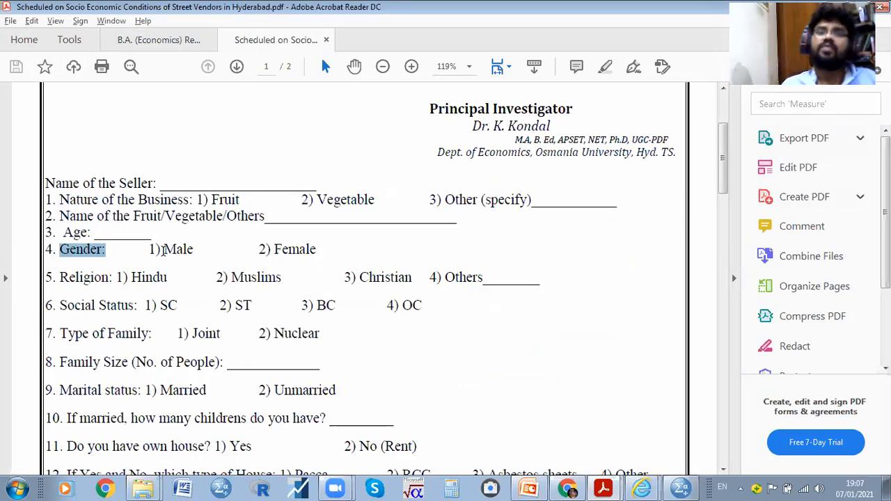
- Return to the SPSS Data Editor and add the value label Male for value 1 of the Gender variable
key(alt+Tab)
click(367, 84)
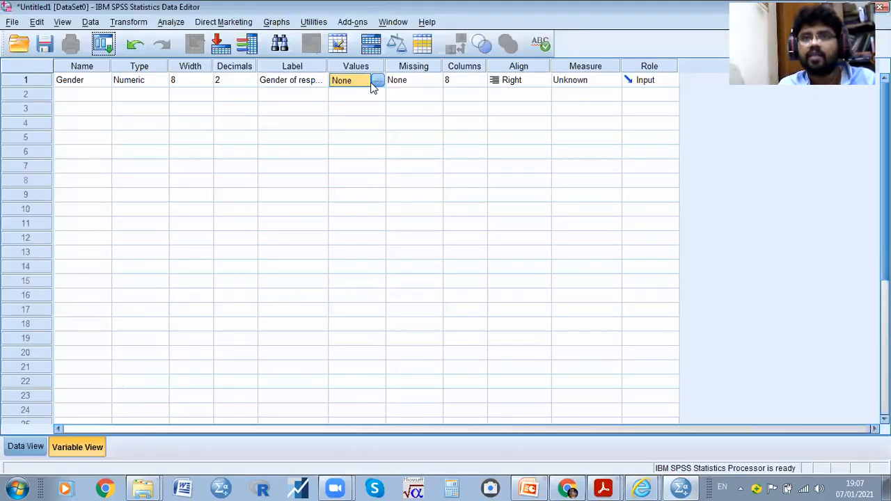
click(378, 81)
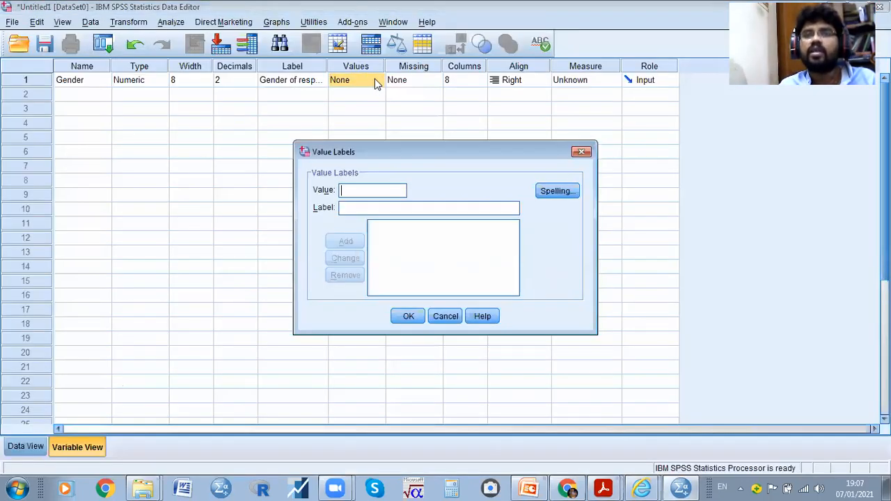
click(582, 152)
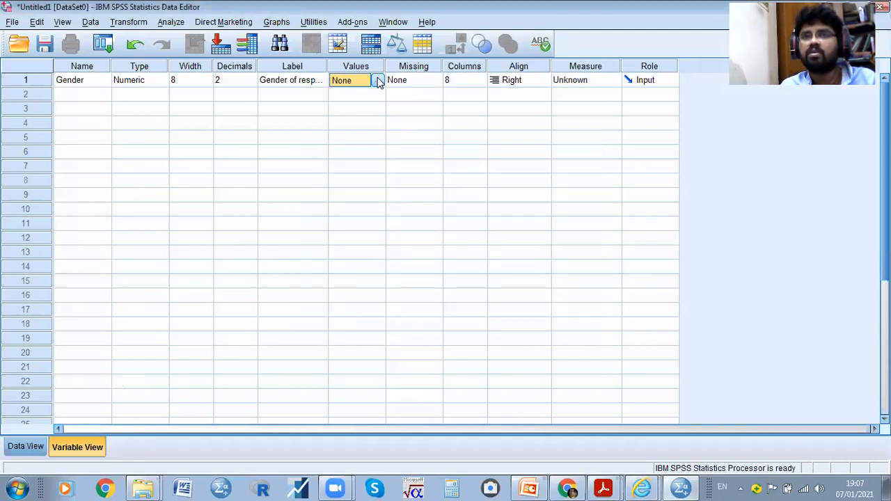
click(377, 82)
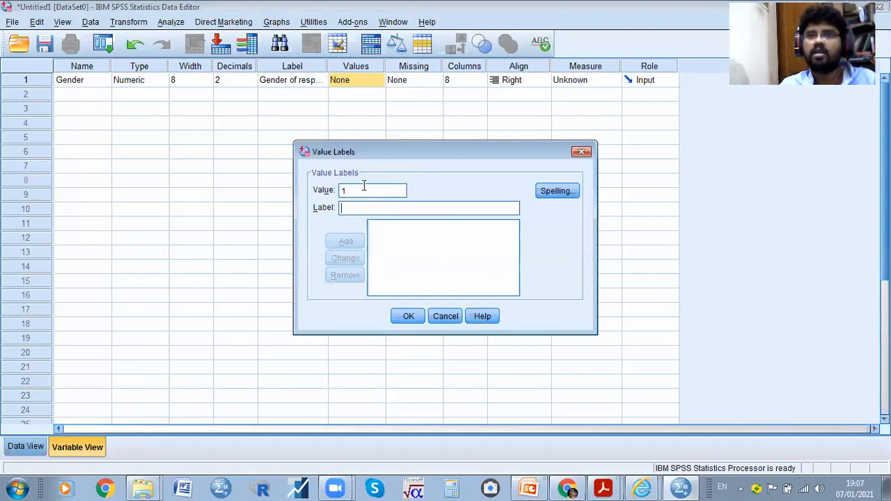
text(Male)
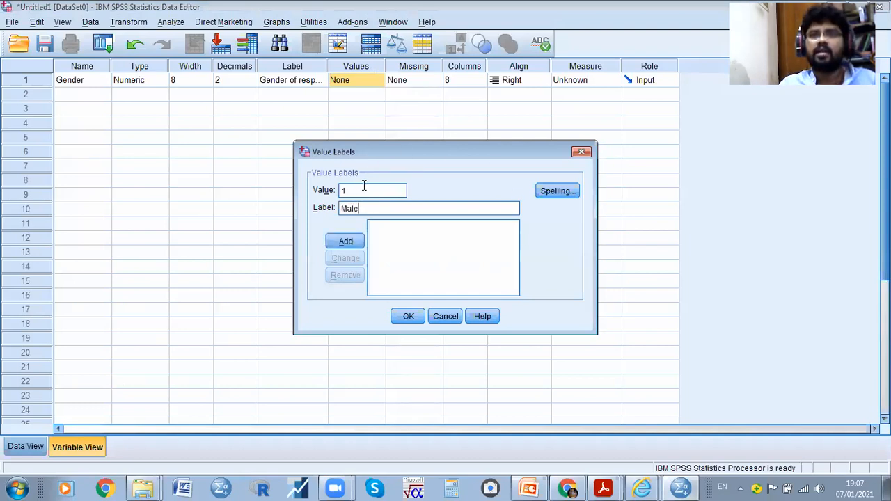
click(353, 242)
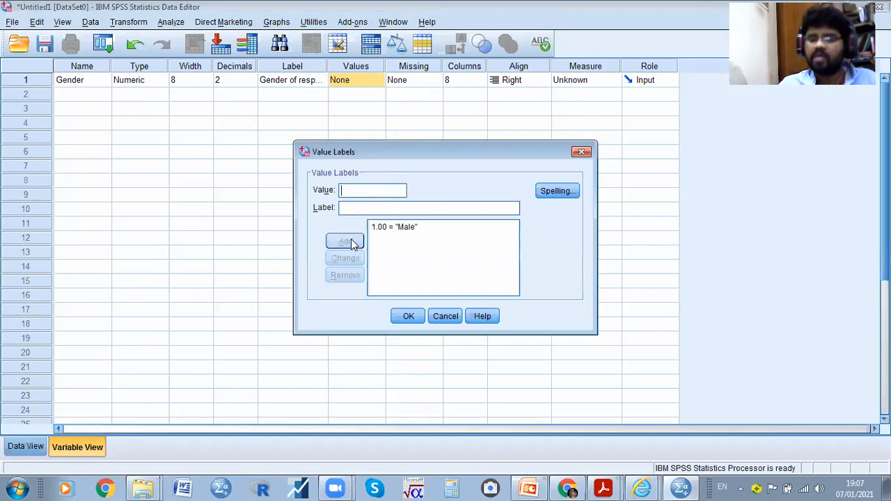
- Add the value label Female for value 2 and apply the Gender variable's value labels
key(Tab)
text(Female)
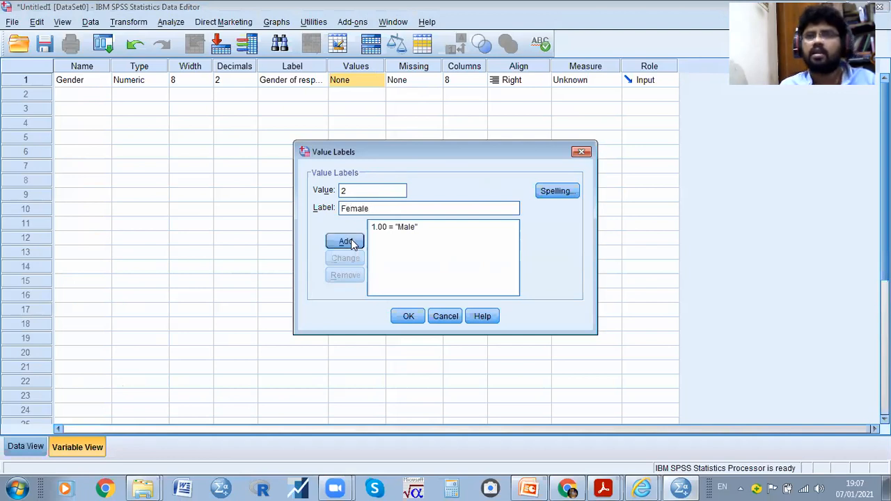
click(352, 241)
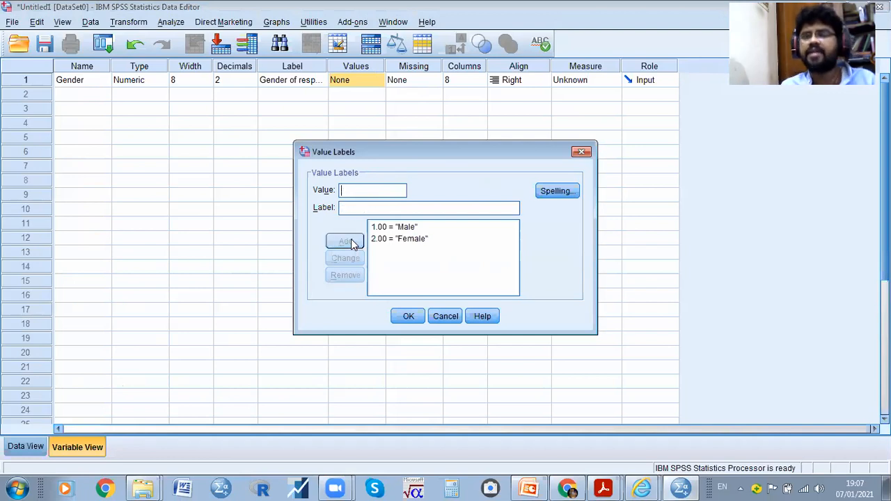
click(407, 316)
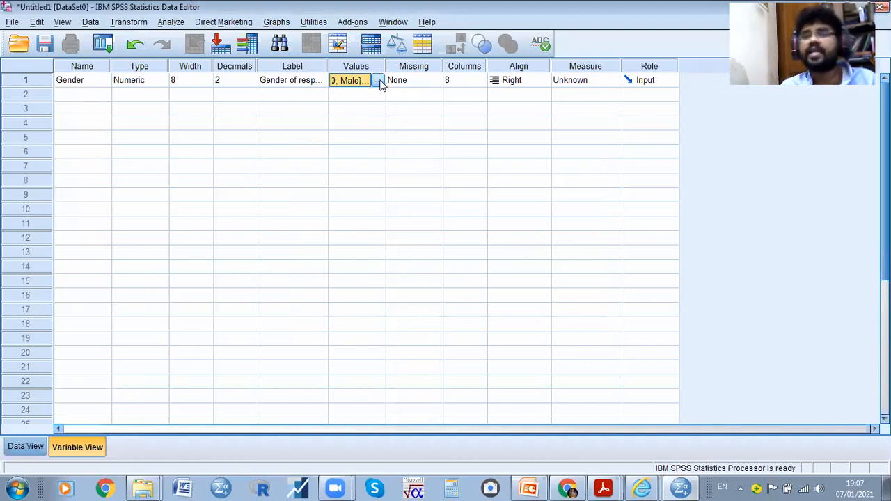
- Reopen the Gender variable's value labels, add "Other or TG" for value 3 and apply the labels
click(378, 82)
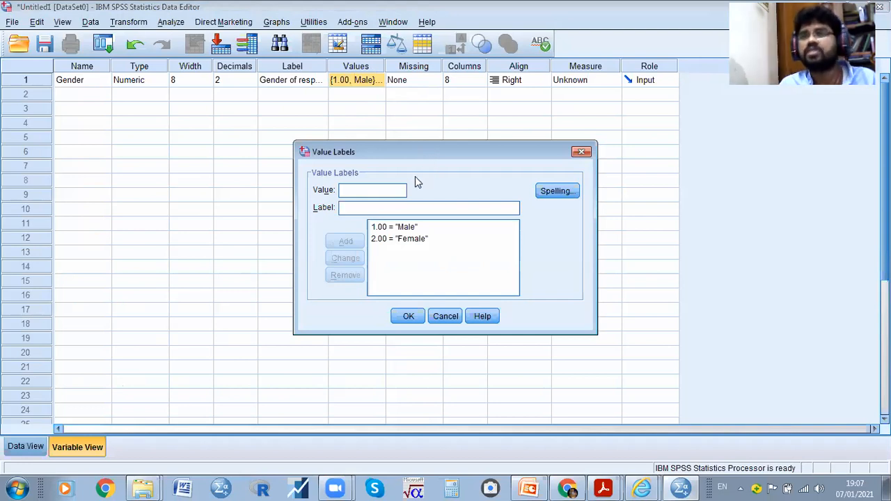
text(3)
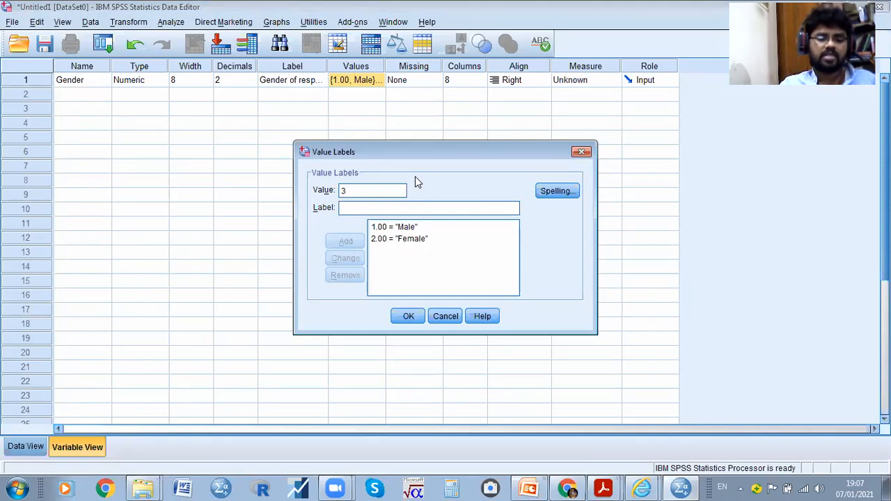
key(Tab)
text(Other or T)
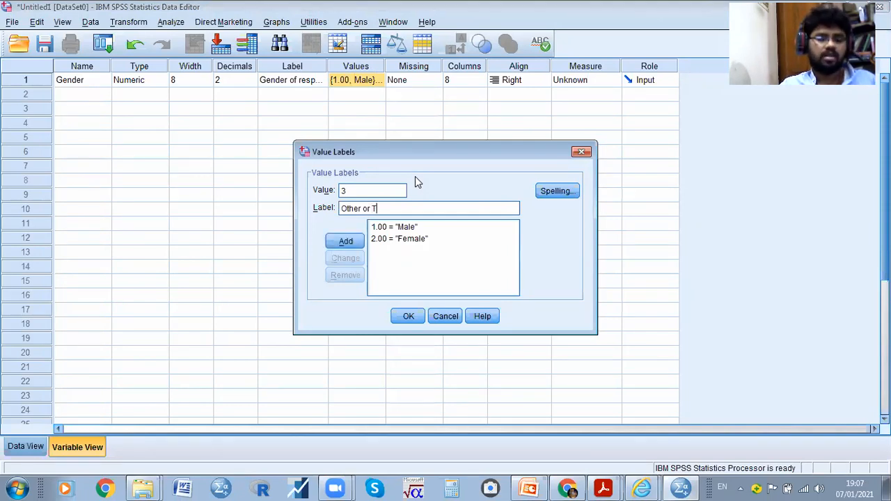
text(G)
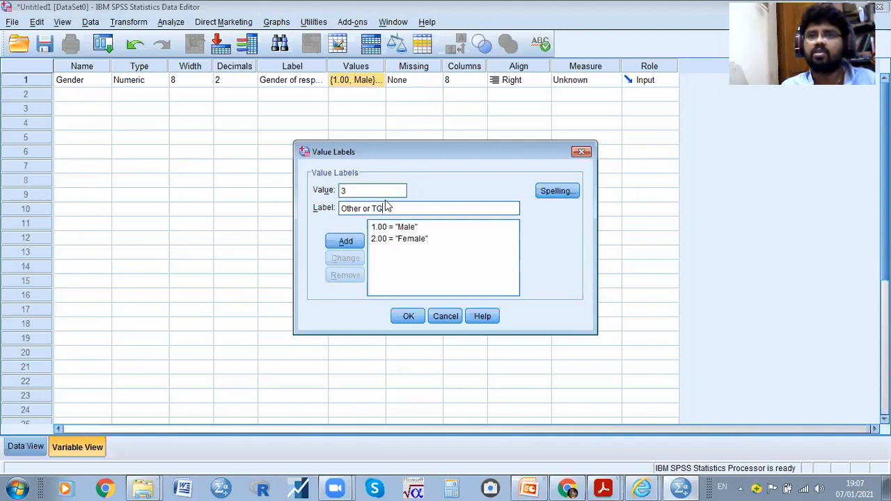
click(346, 241)
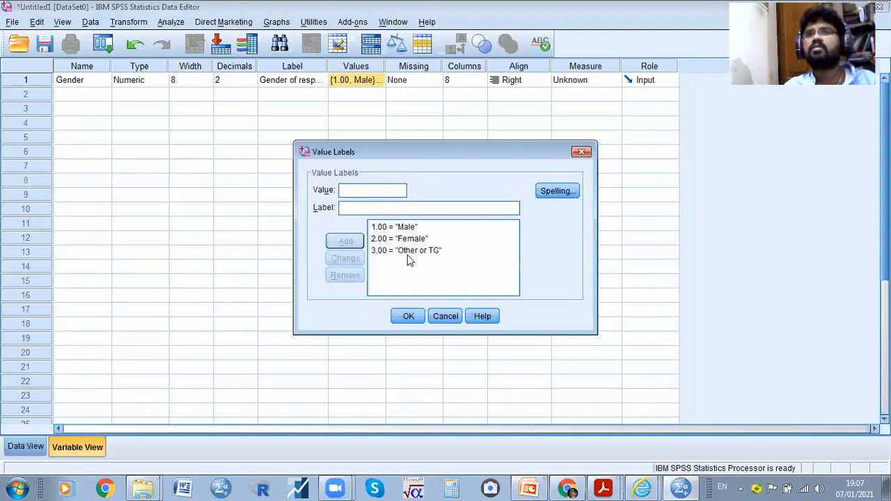
click(434, 257)
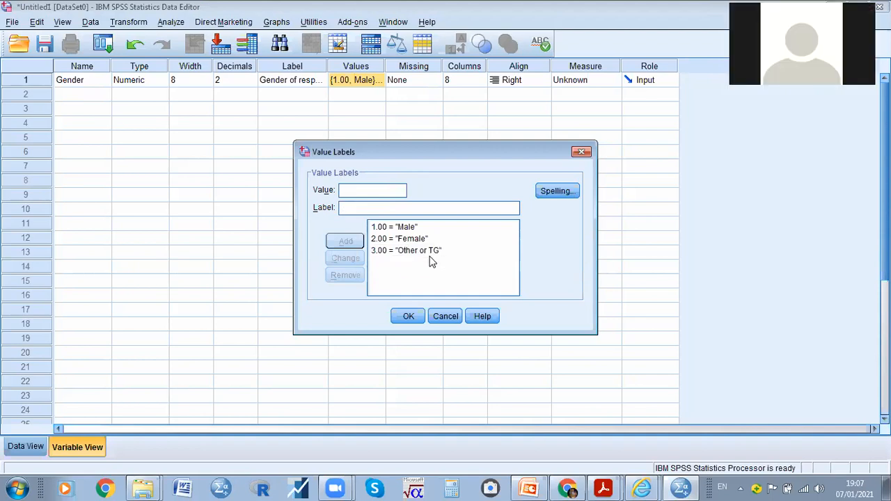
click(409, 317)
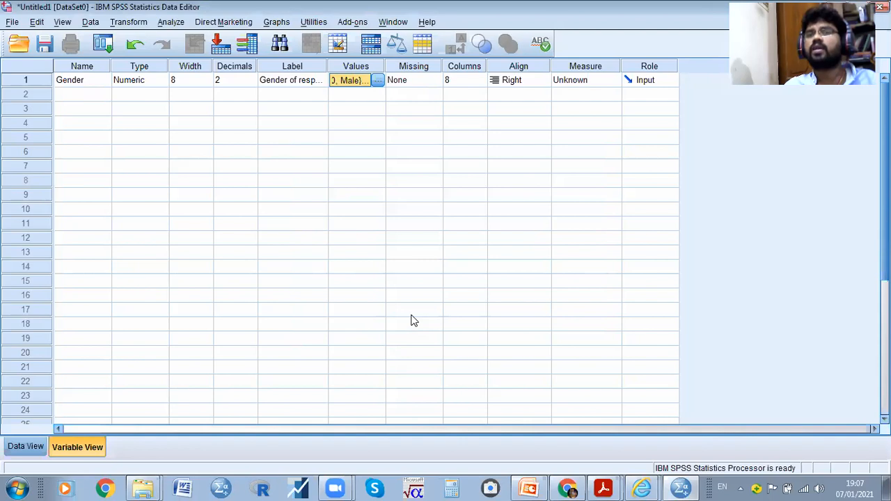
- Review the missing values, column width and alignment settings of the Gender variable without changing them
click(418, 81)
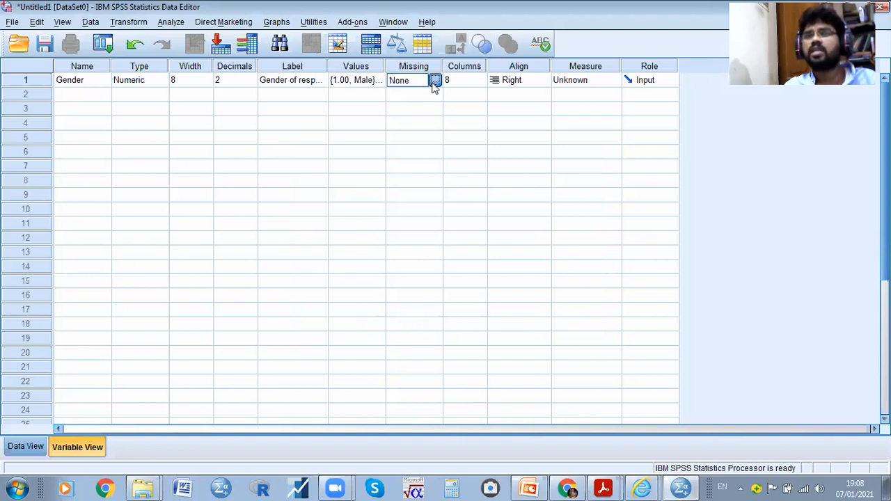
click(434, 81)
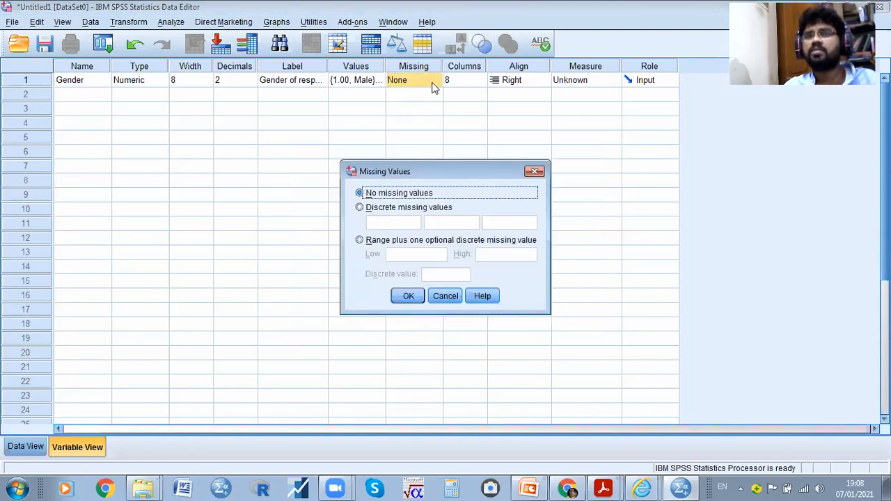
click(534, 171)
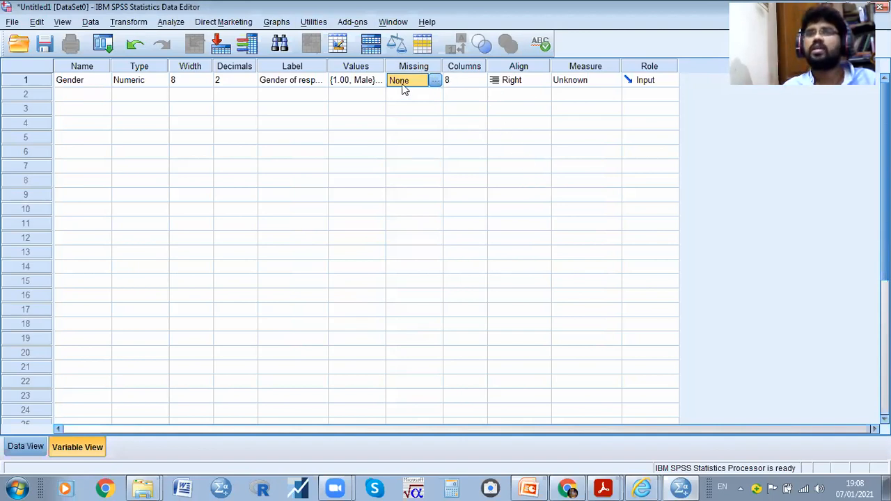
click(475, 82)
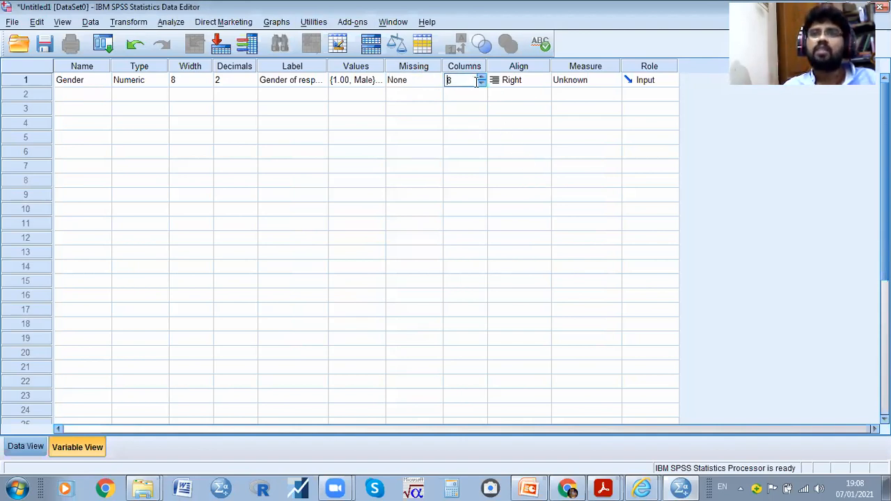
click(540, 82)
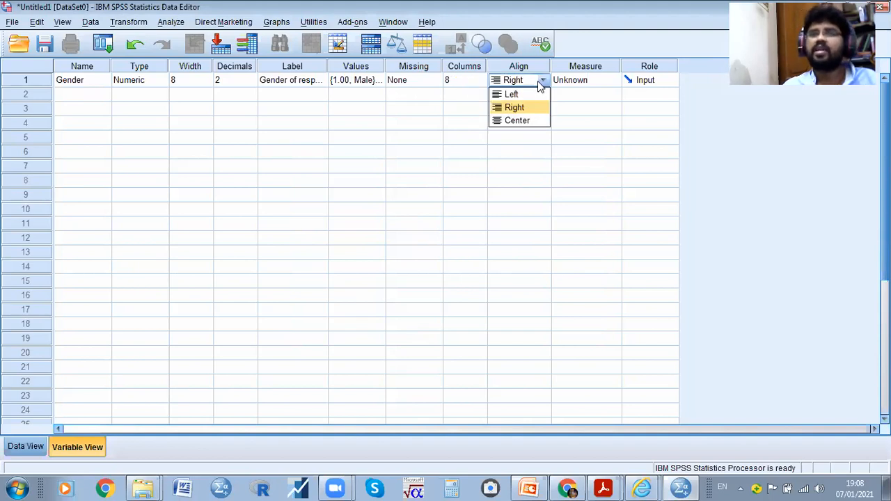
- Set the Gender variable's measurement level to Nominal and keep its role as Input
click(625, 85)
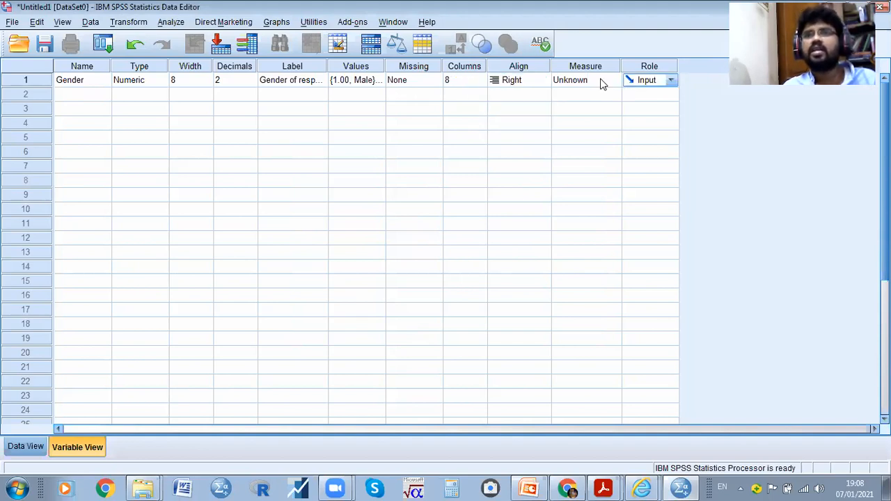
click(602, 82)
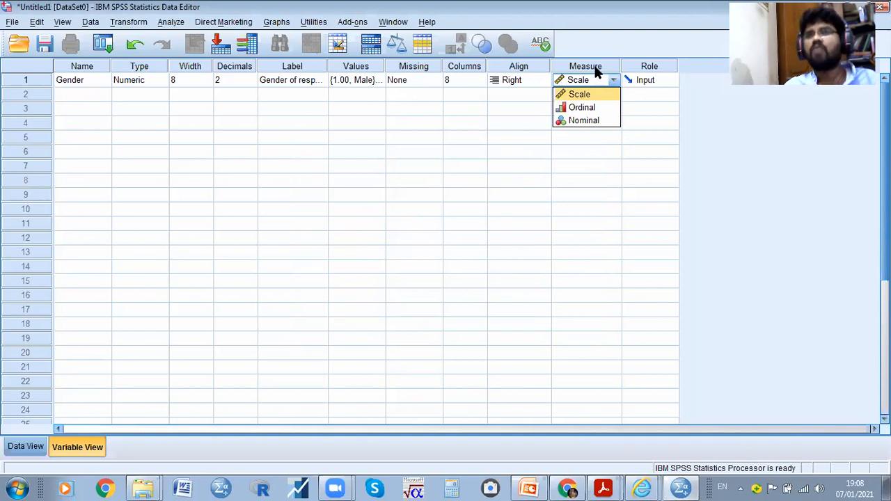
click(591, 121)
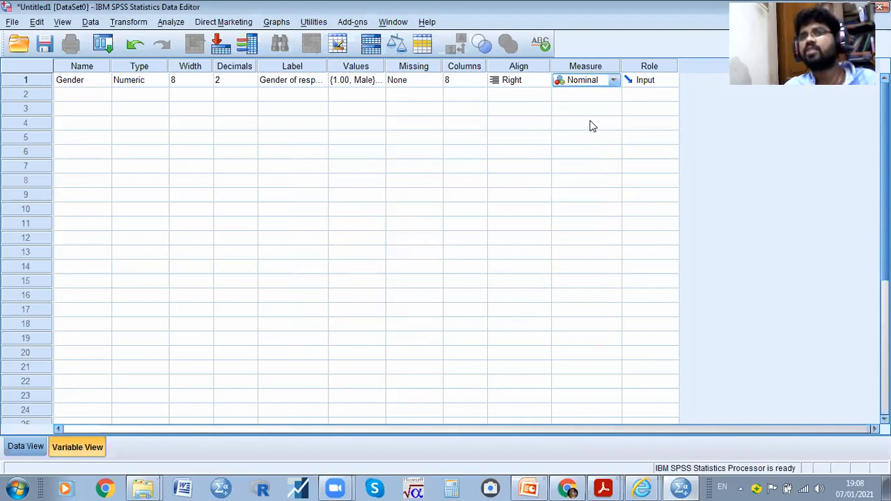
click(648, 81)
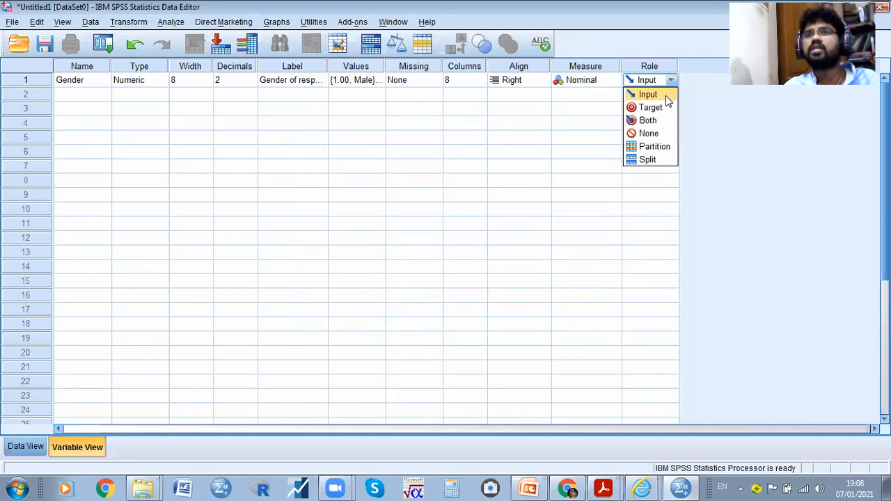
click(665, 93)
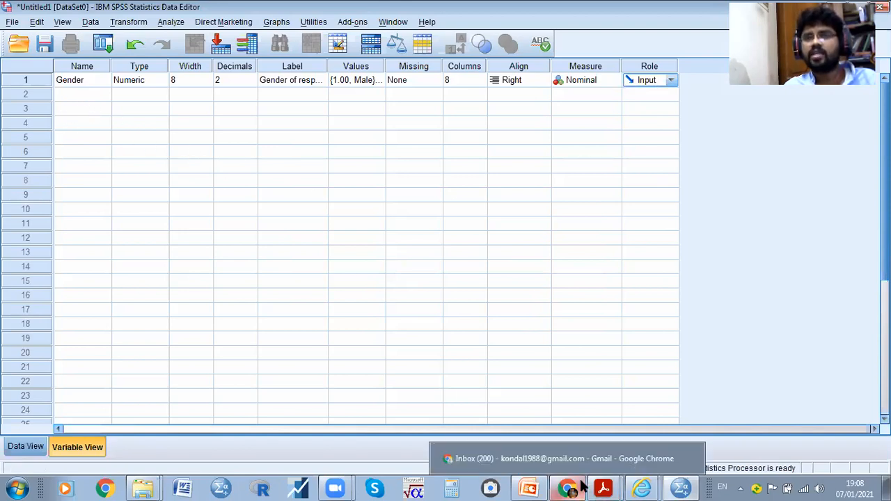
- Switch to the street vendors questionnaire PDF in Acrobat Reader, examine the Gender and neighbouring questions, and return to the SPSS Data Editor
mouse_move(602, 488)
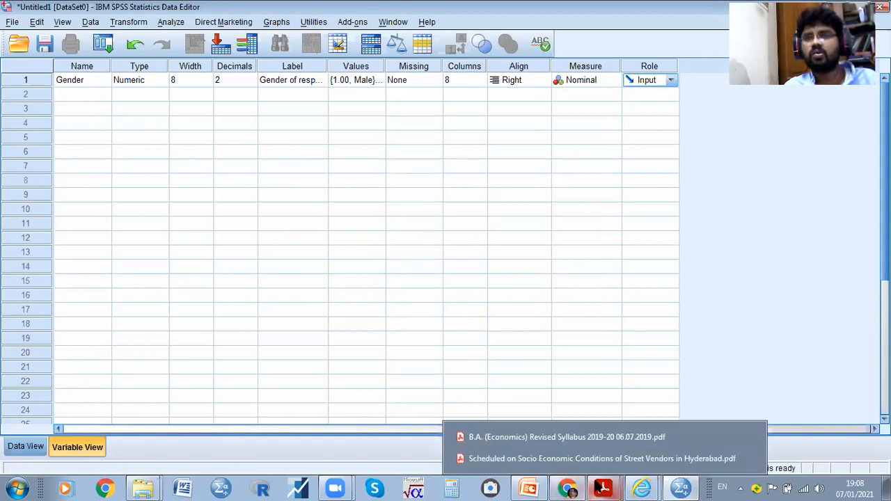
click(555, 459)
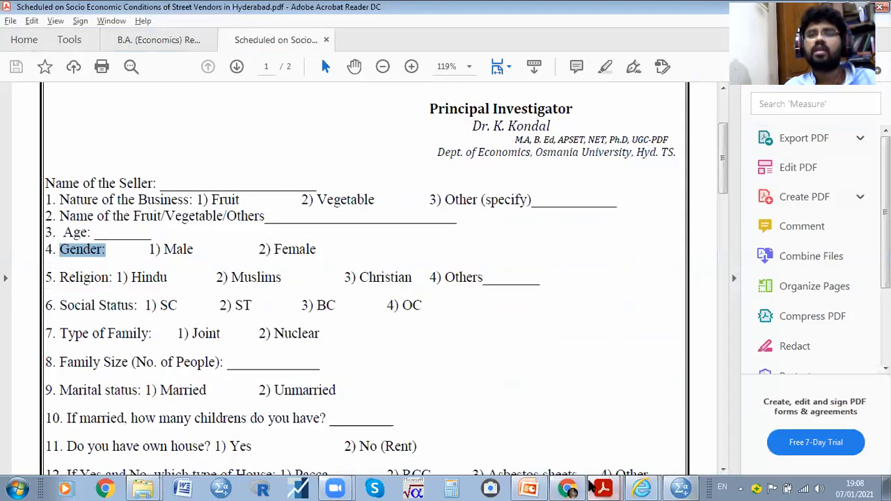
click(681, 488)
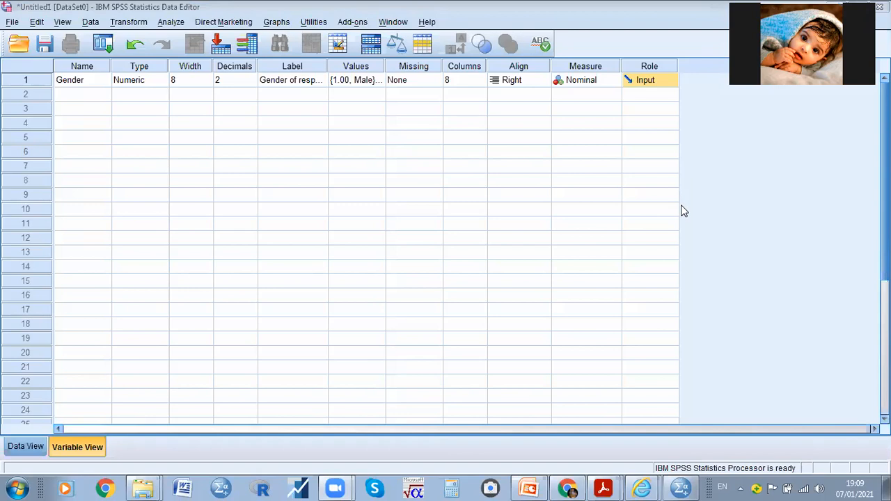
click(100, 81)
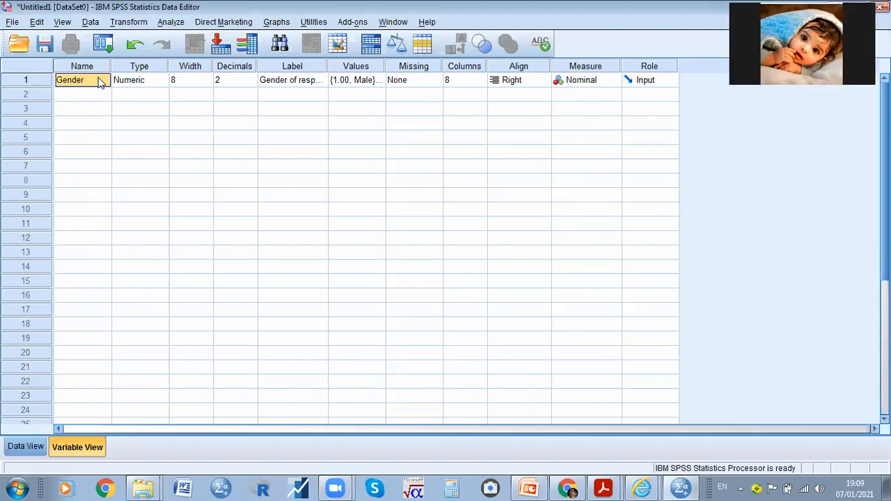
mouse_move(597, 489)
click(572, 459)
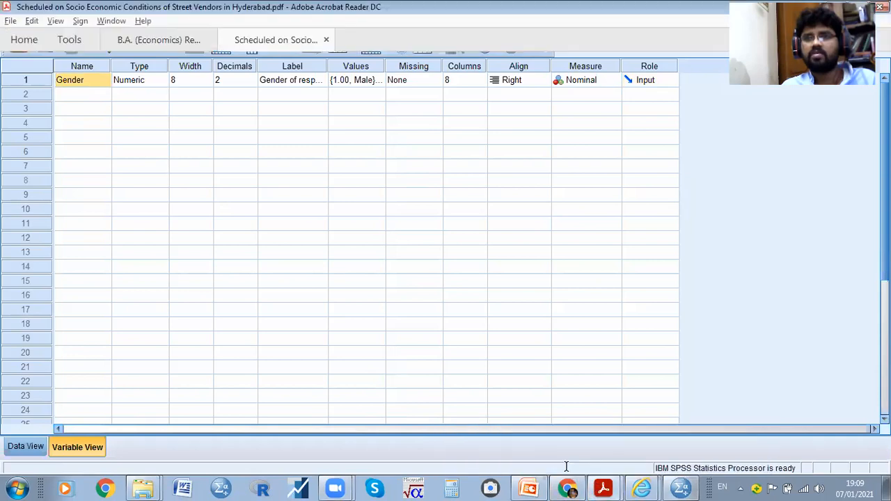
scroll(109, 193, down, 1)
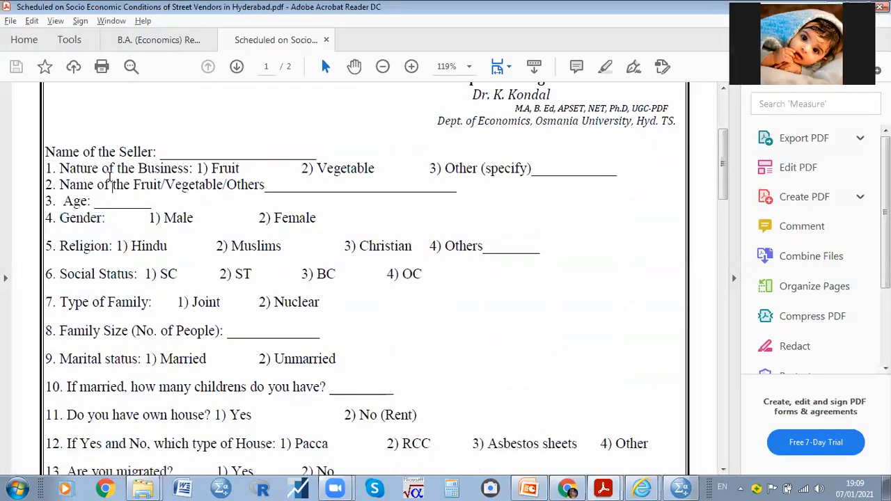
key(alt+Tab)
- Try the Nominal, Scale and Ordinal measurement levels one after another on the Gender variable
click(612, 80)
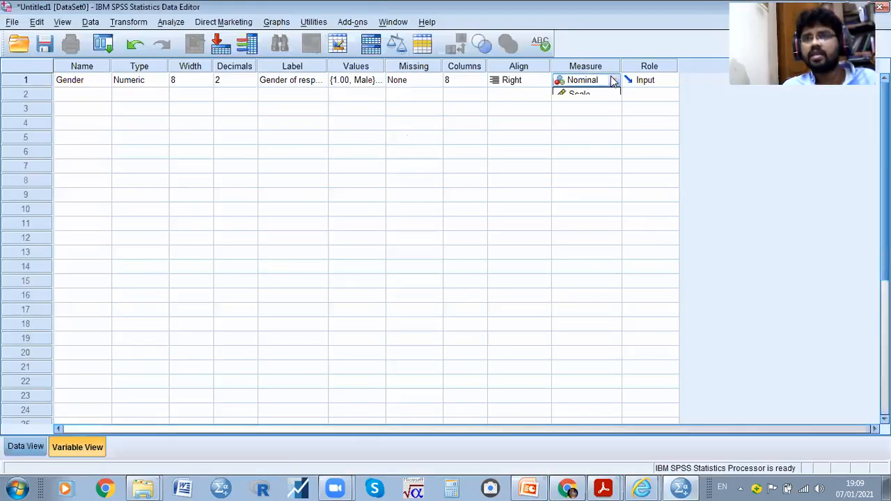
click(598, 121)
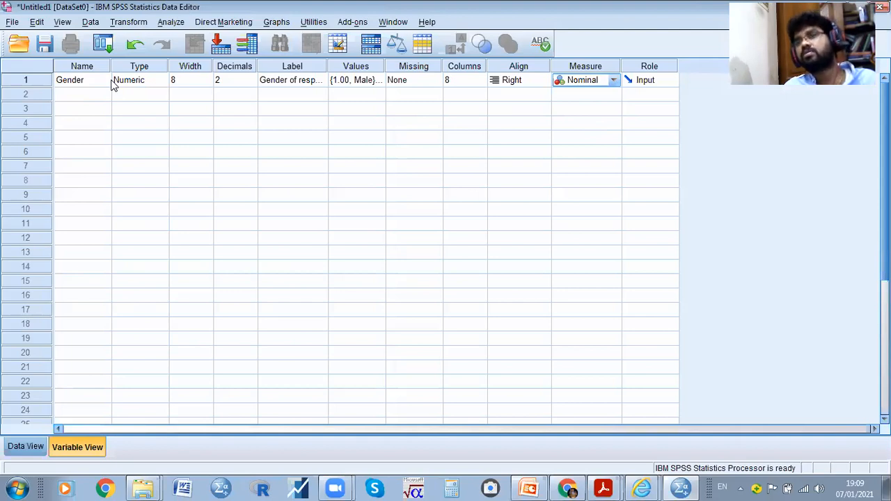
click(615, 80)
click(603, 94)
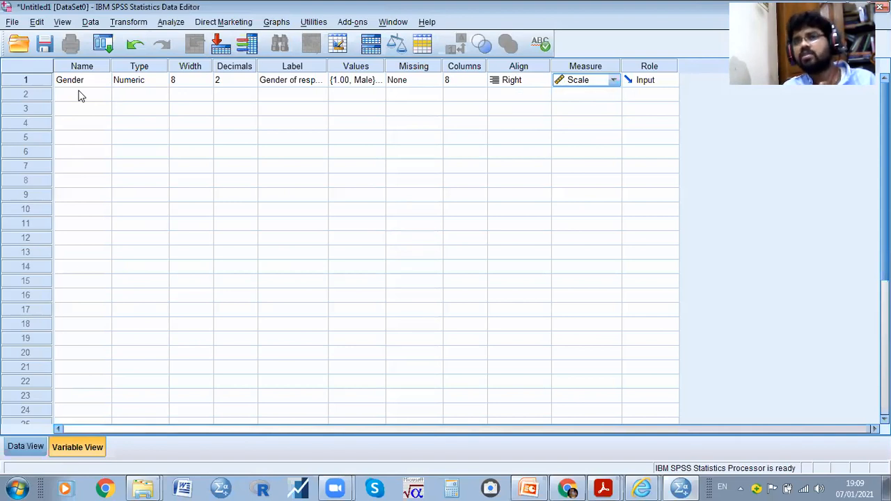
click(612, 80)
click(608, 107)
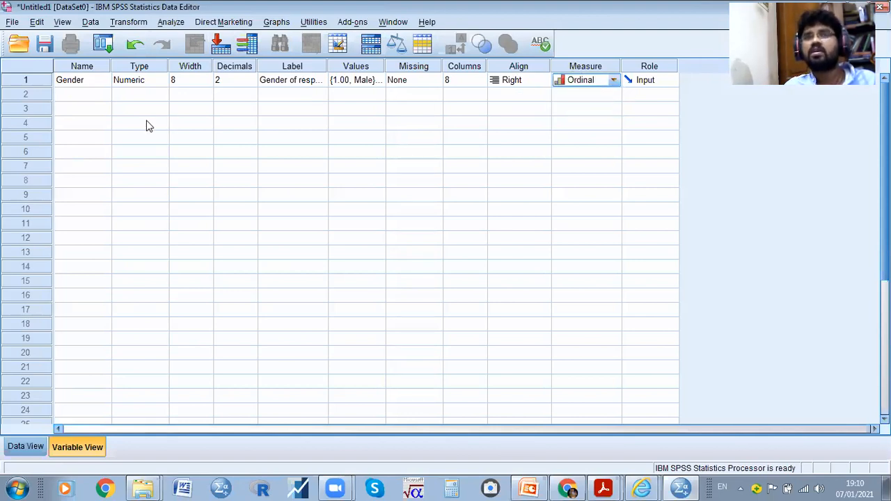
- Try the Ordinal and Nominal measurement levels on the empty second variable row
click(58, 97)
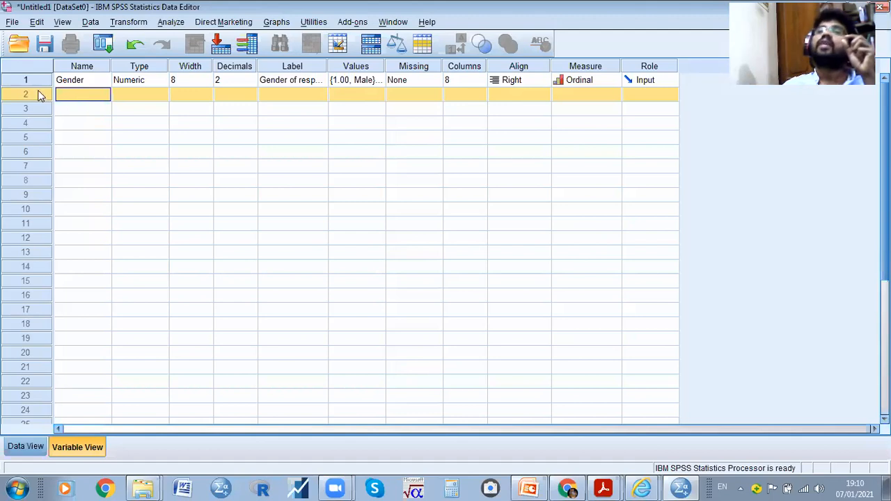
click(606, 96)
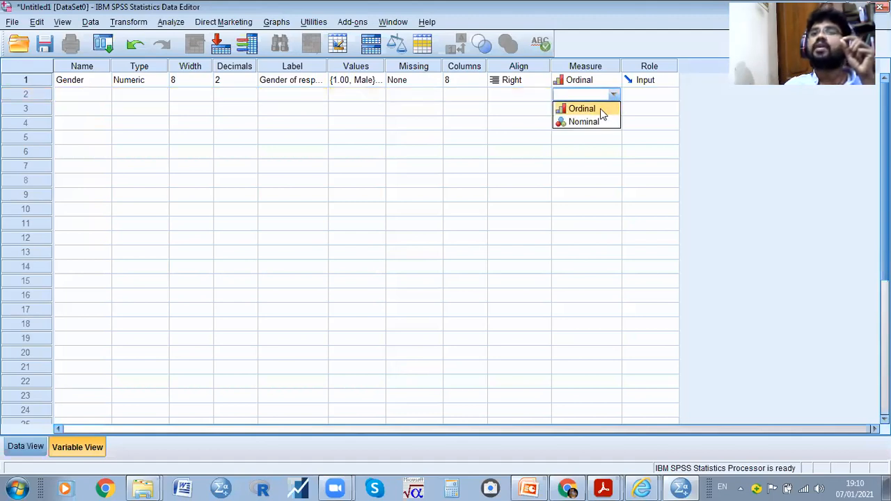
click(598, 110)
click(613, 98)
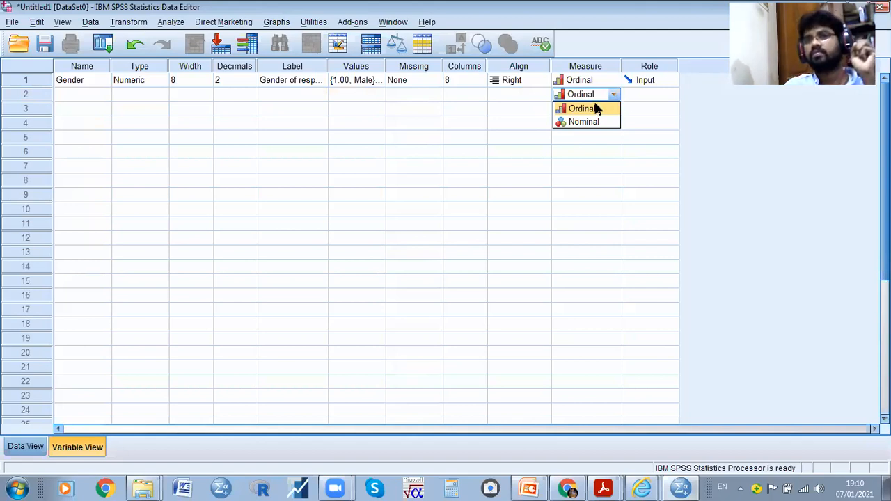
click(600, 122)
- Set the Gender variable's measurement level back to Nominal
click(604, 79)
click(604, 77)
click(611, 80)
click(600, 117)
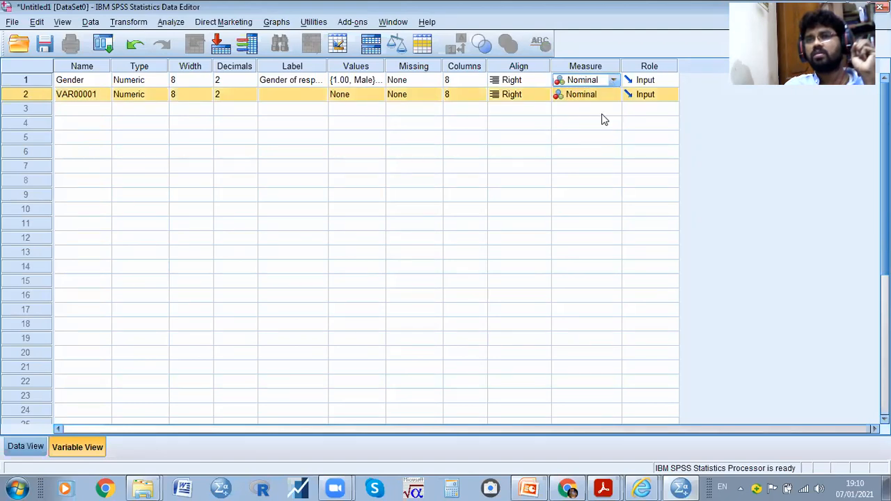
- Delete the unneeded variable in row 2
click(23, 98)
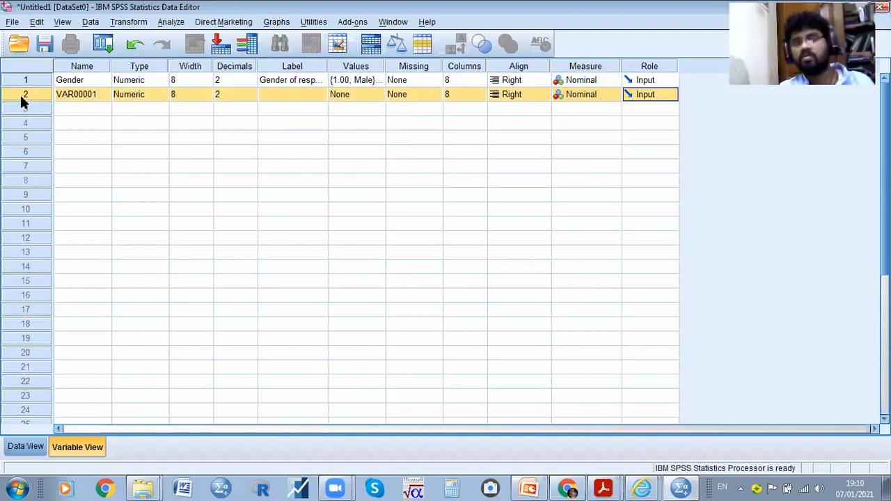
click(28, 108)
click(28, 94)
key(Delete)
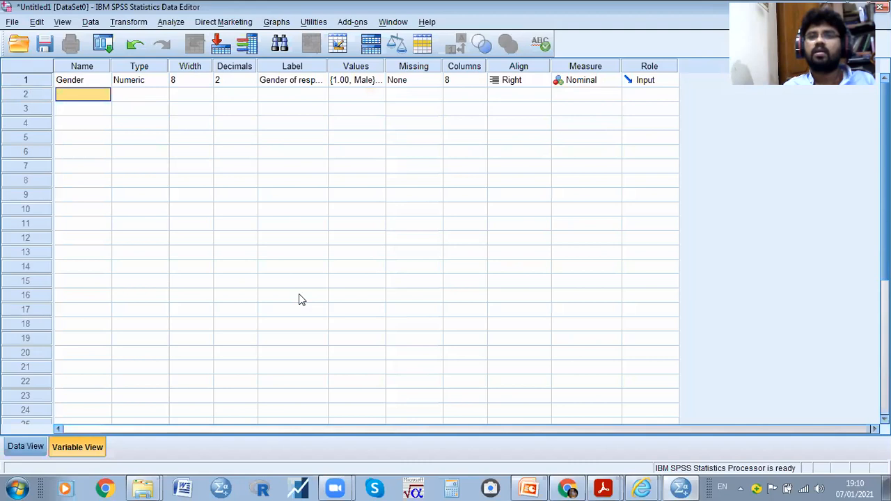
- Switch to PowerPoint, go through the slides on Gender value labels and starting the Age variable, and return to the SPSS Data Editor
click(529, 488)
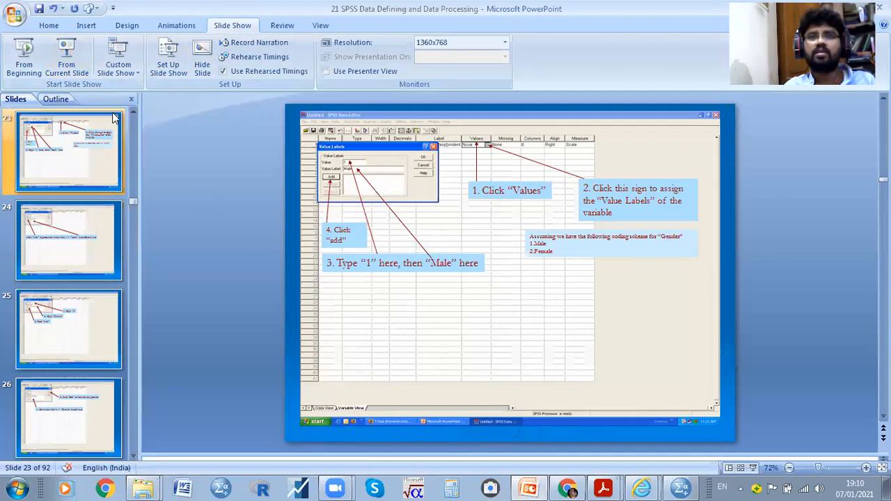
click(71, 57)
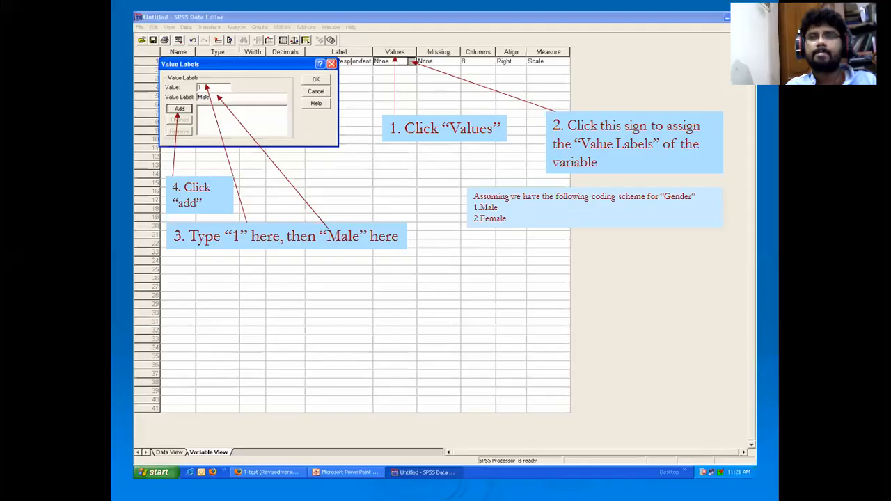
key(Right)
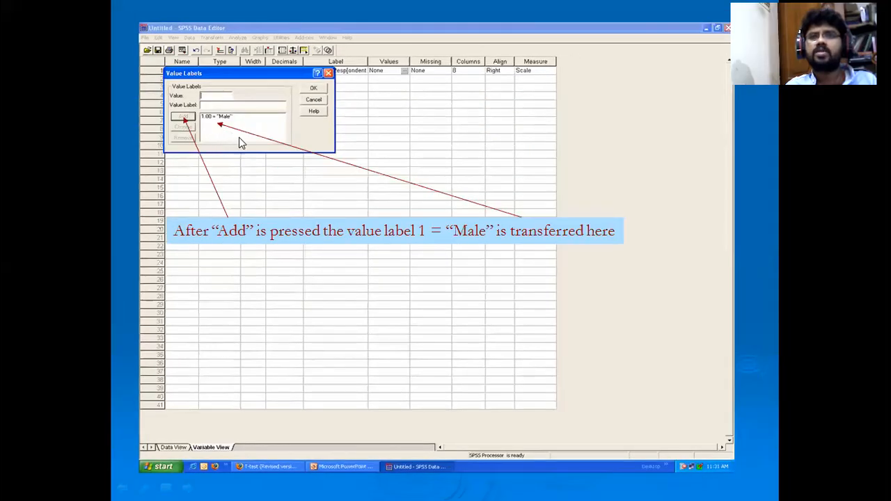
key(Right)
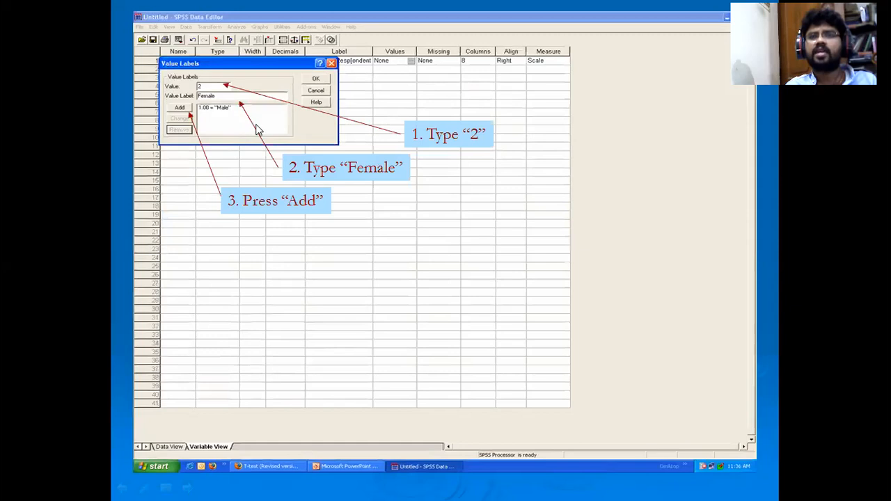
key(Right)
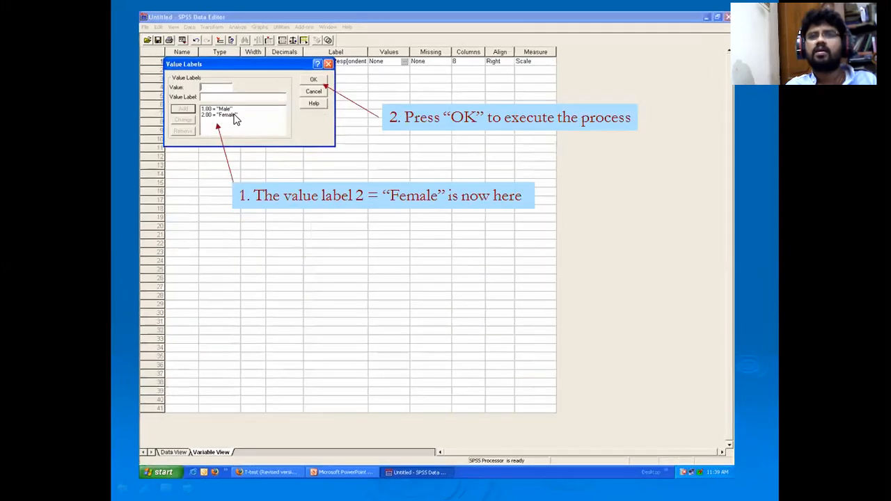
key(Right)
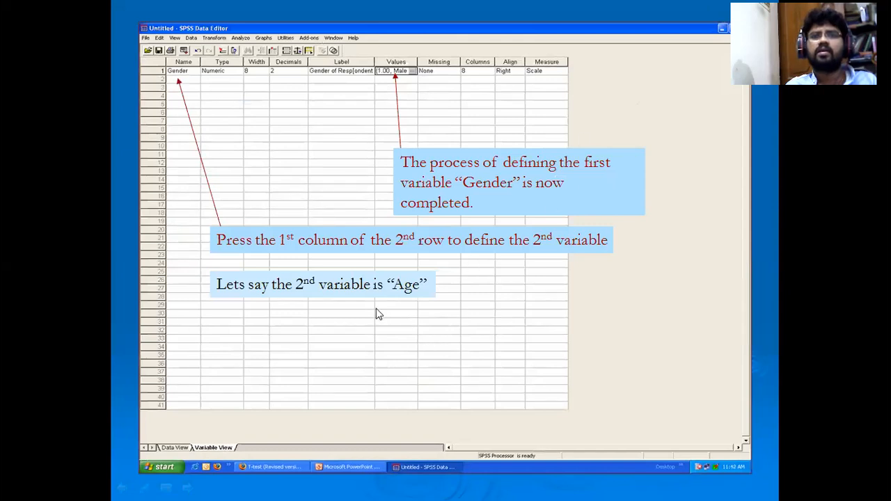
key(Right)
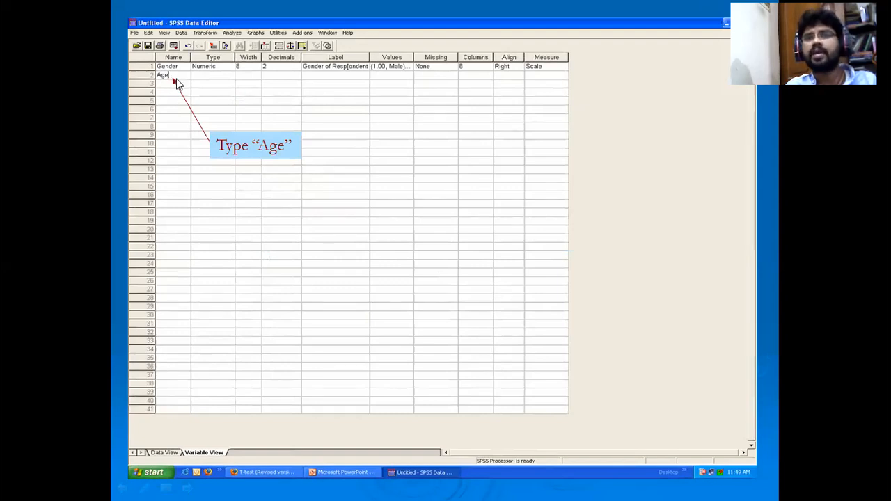
key(Right)
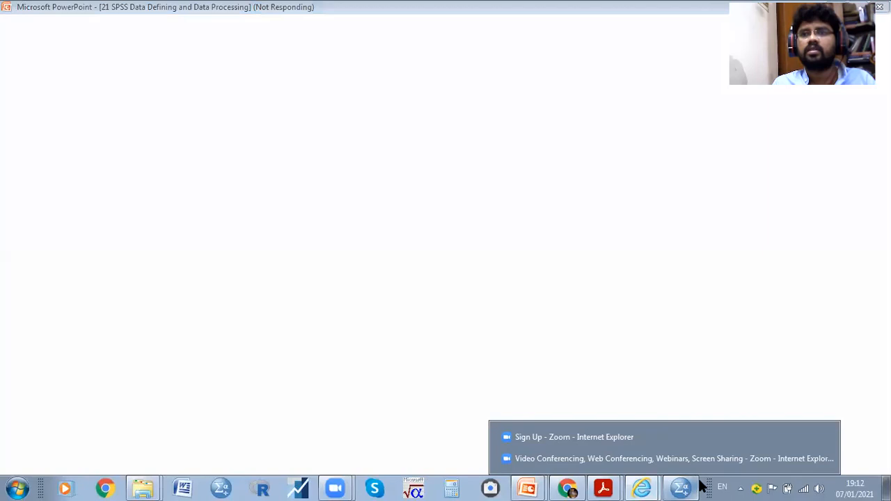
click(682, 487)
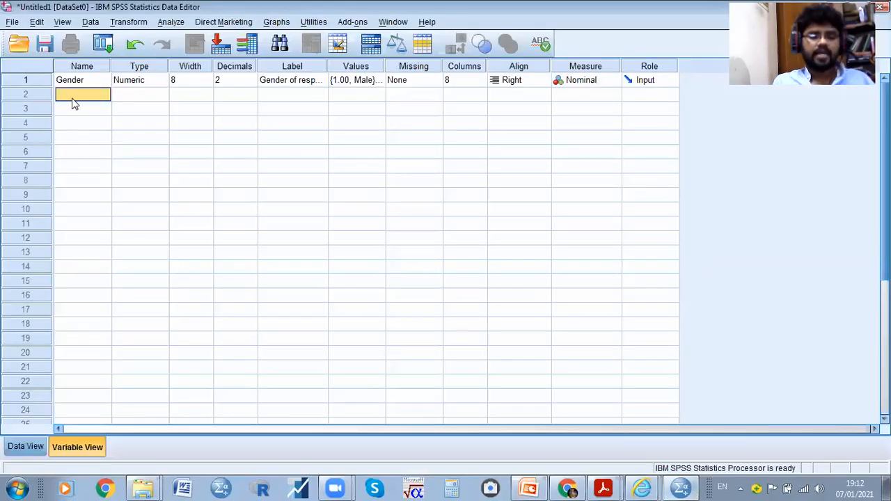
- Define a second variable named Age and set its measurement level to Scale
text(Age)
key(Return)
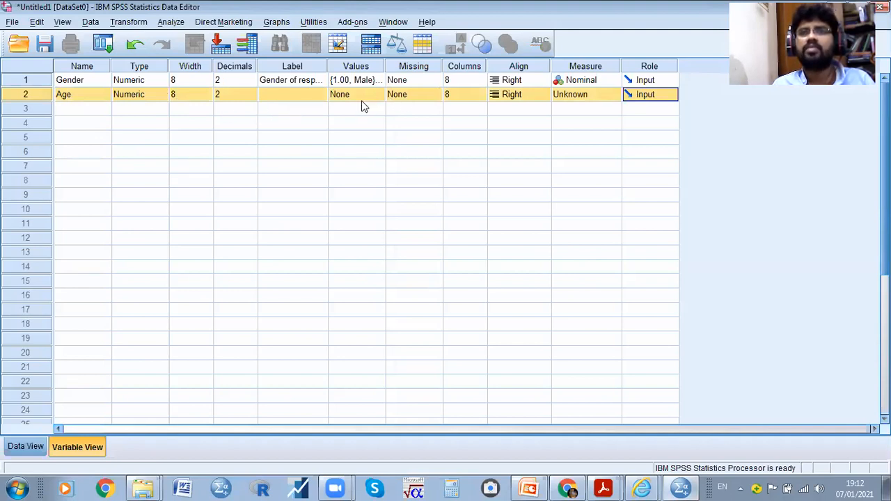
click(600, 100)
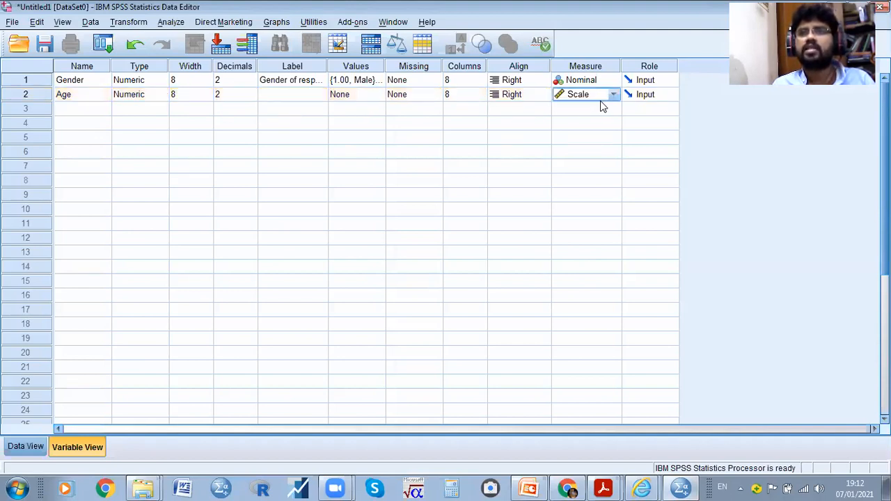
- Add a third variable named Marks with the Scale measurement level
click(93, 115)
text(Marks)
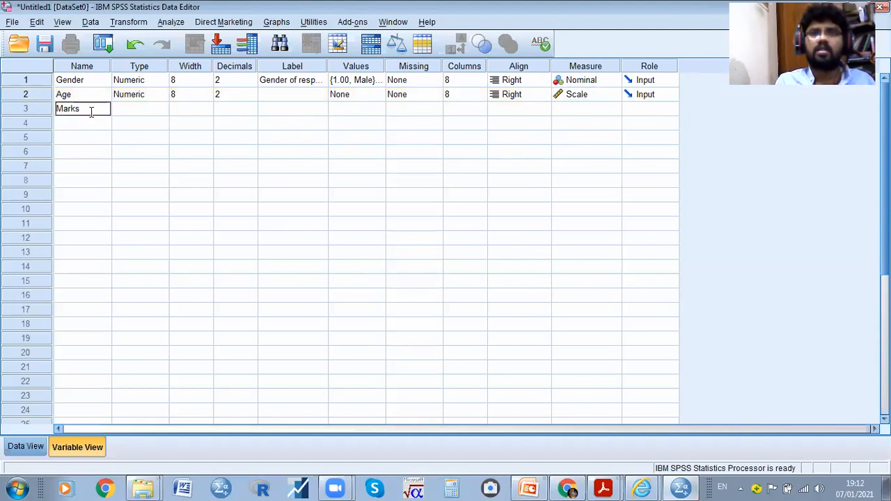
key(Return)
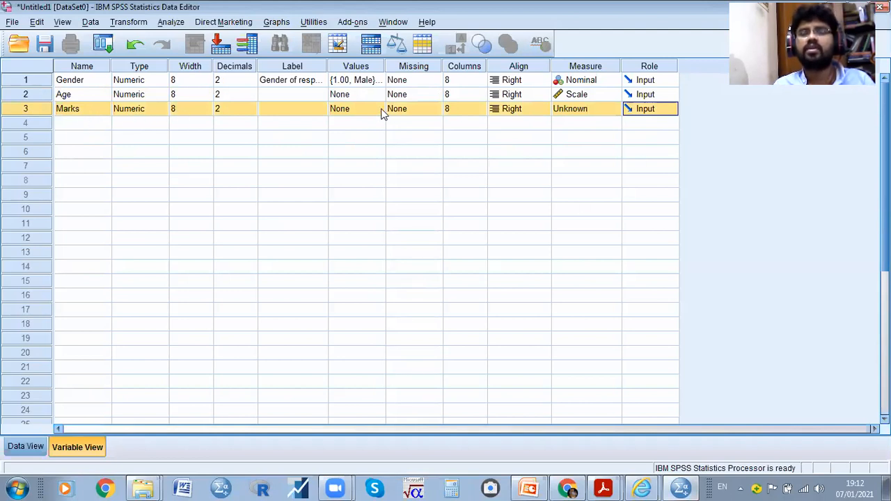
click(593, 110)
click(586, 124)
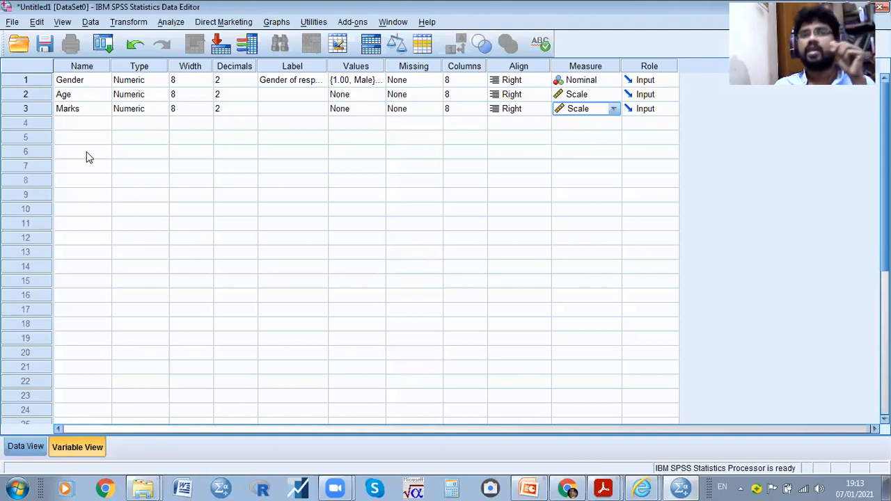
- Examine how the Gender, Age and Marks variables appear as columns in Data View, and return to Variable View
click(80, 98)
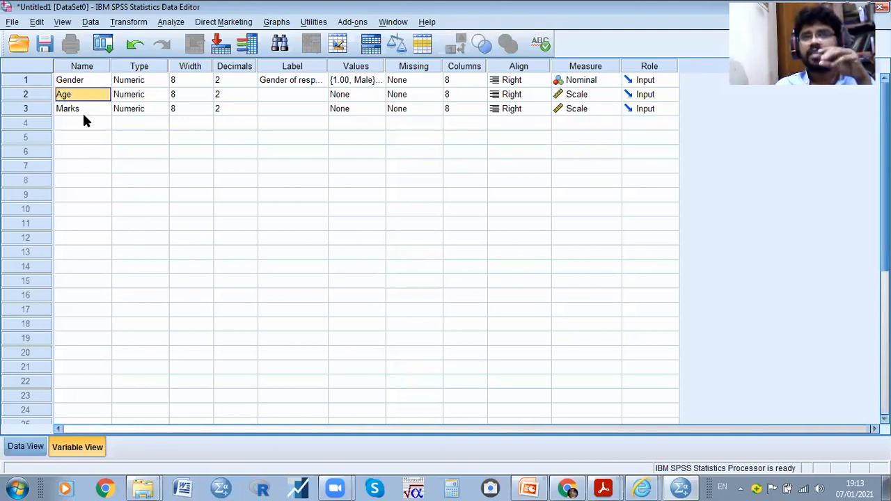
click(83, 112)
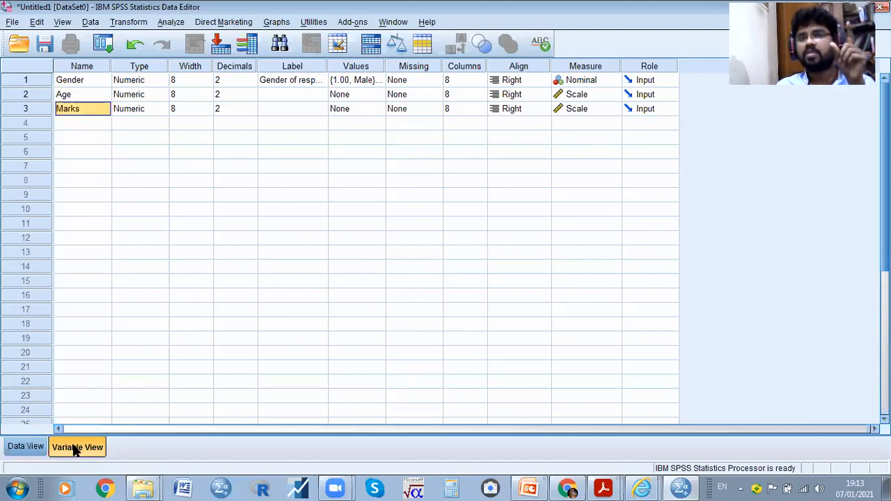
click(26, 449)
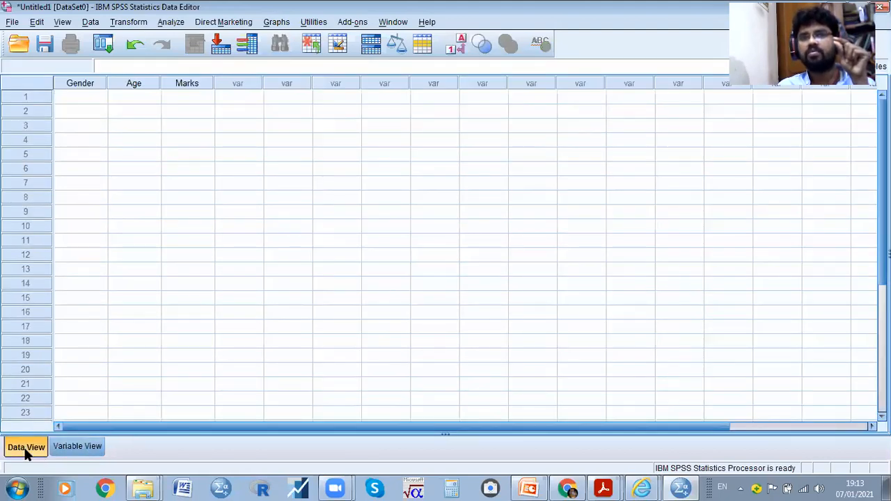
click(86, 95)
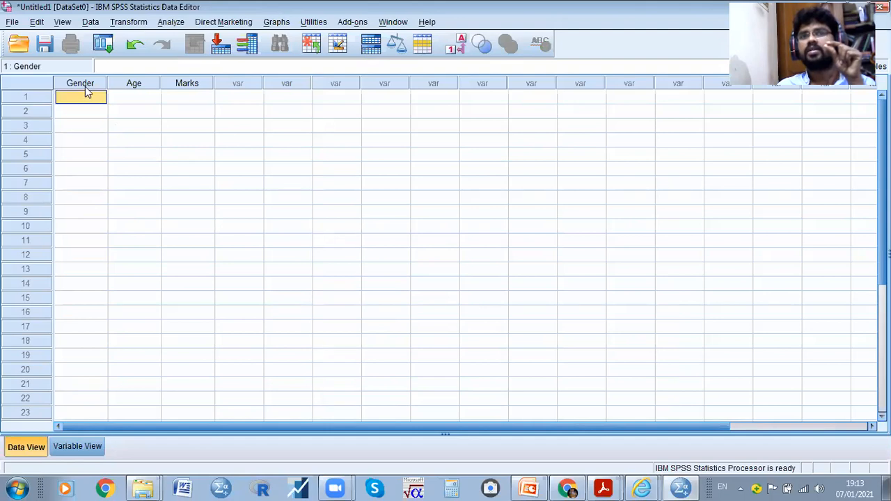
click(136, 99)
click(201, 96)
click(88, 102)
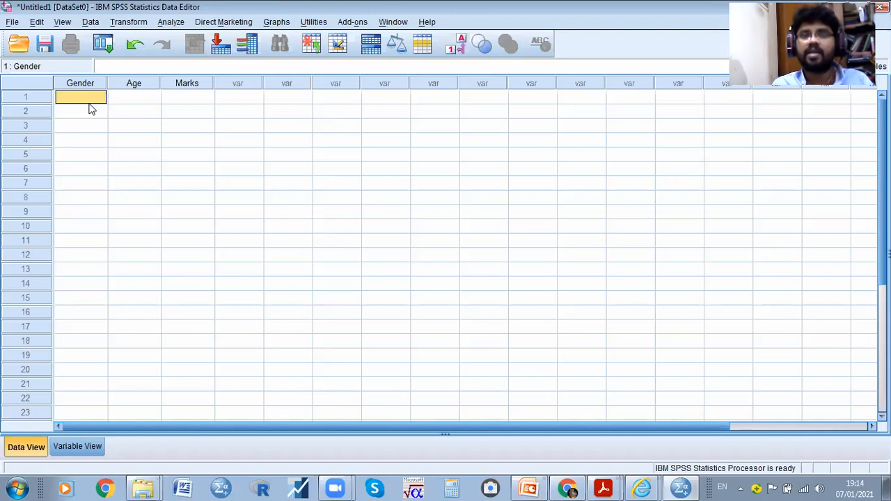
click(89, 449)
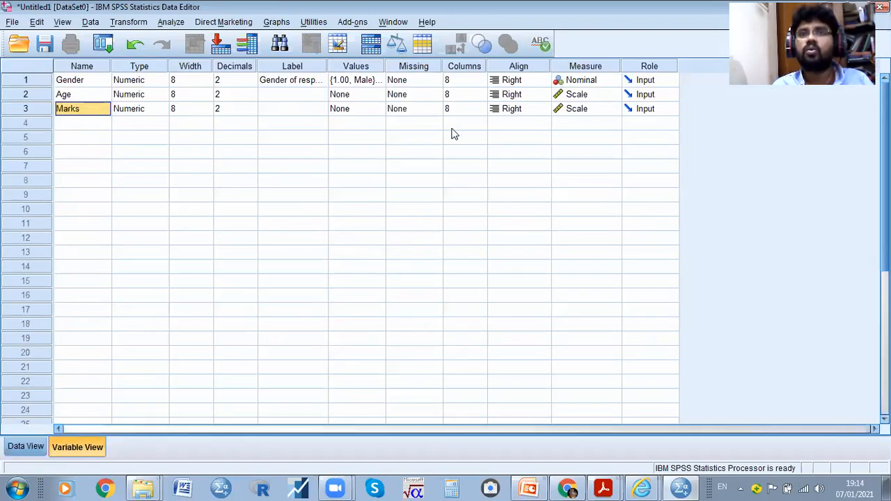
- Enter the first case in Data View with Gender 2, Age 19 and Marks 60
click(26, 448)
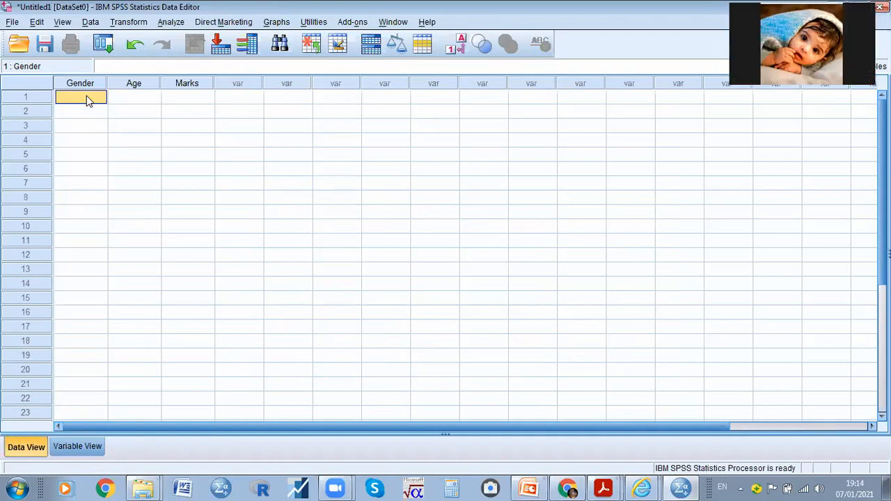
text(2)
key(Tab)
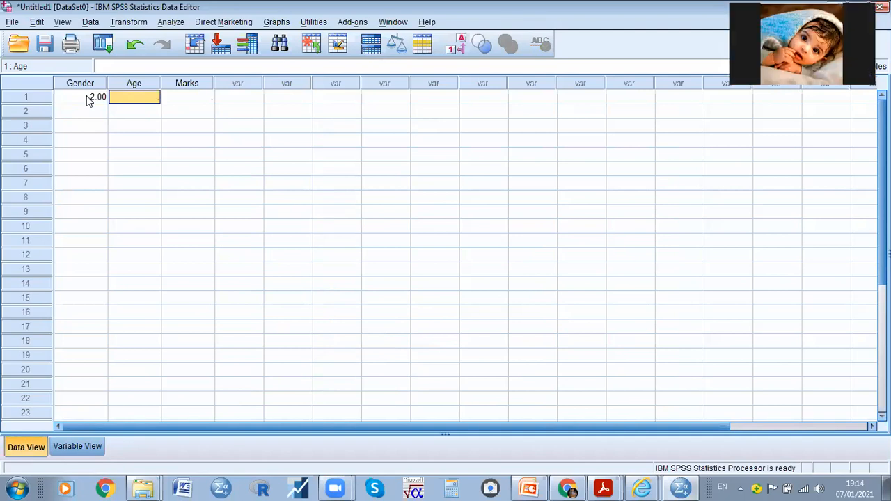
text(19)
key(Tab)
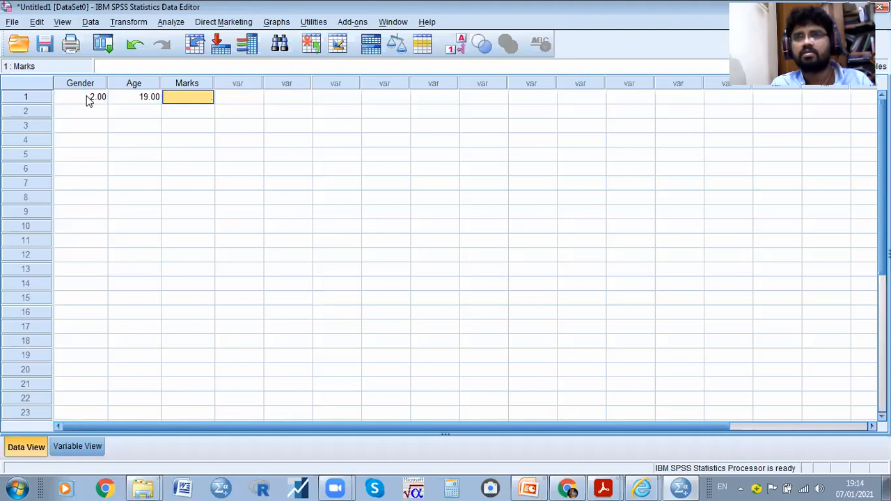
text(60)
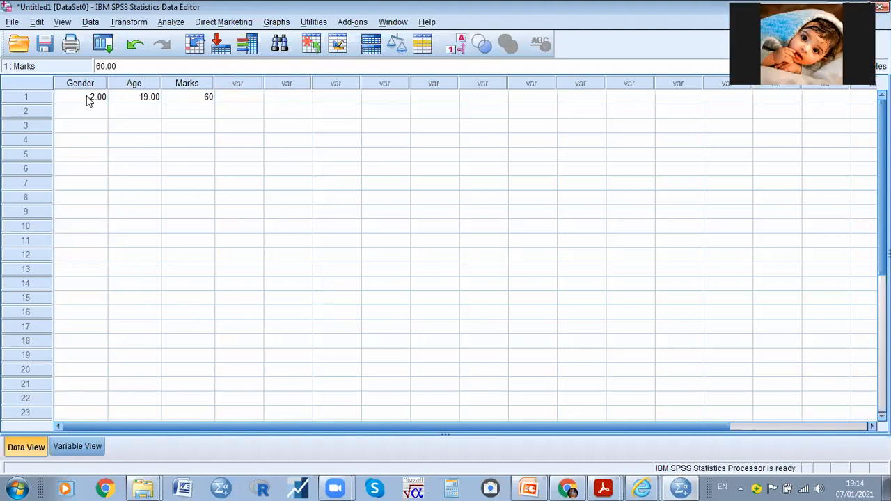
- Enter the second case with Gender 2, Age 19 and Marks 98
click(100, 113)
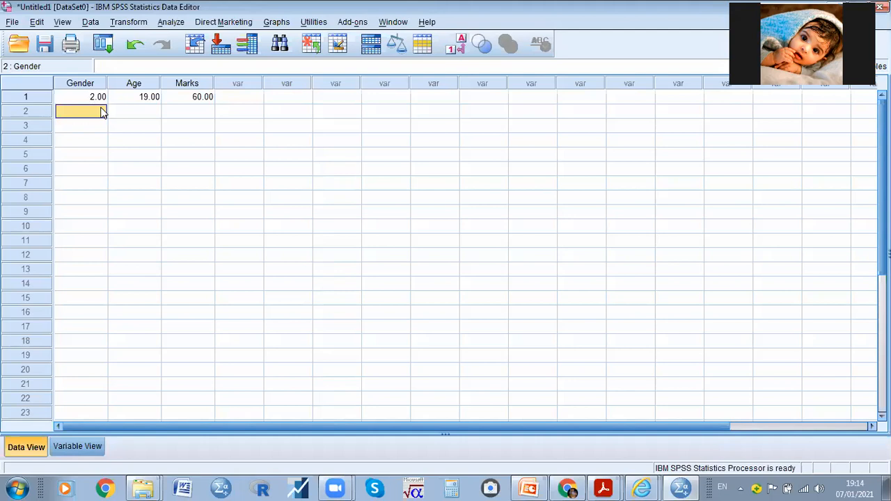
text(2)
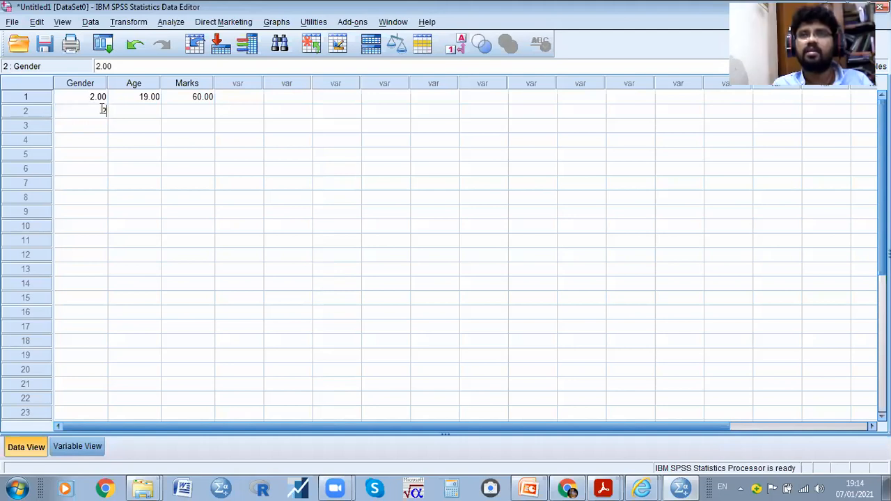
key(Tab)
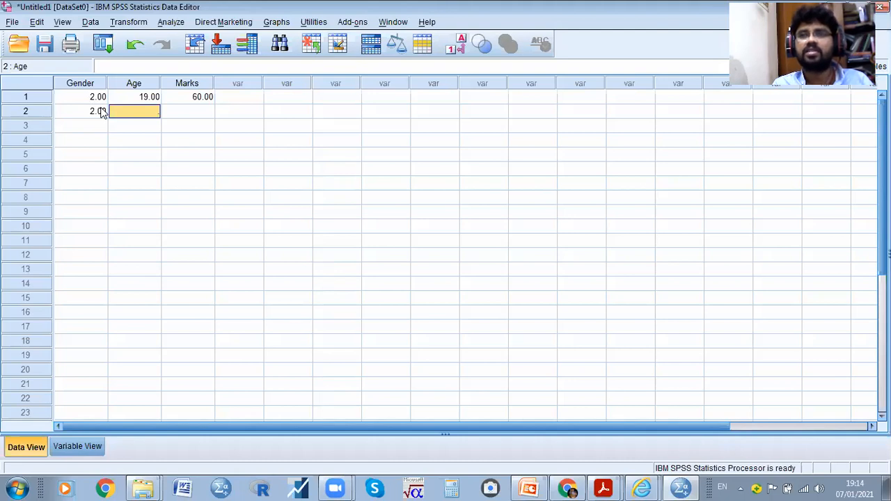
text(19)
key(Tab)
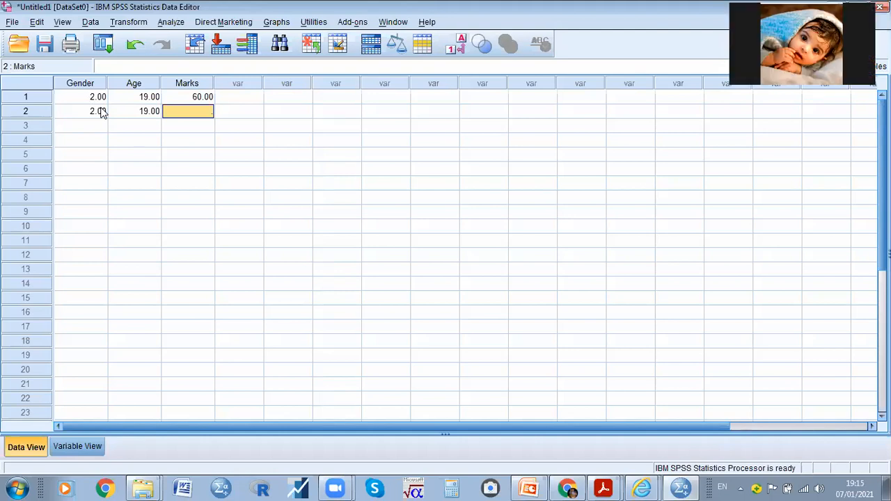
text(98)
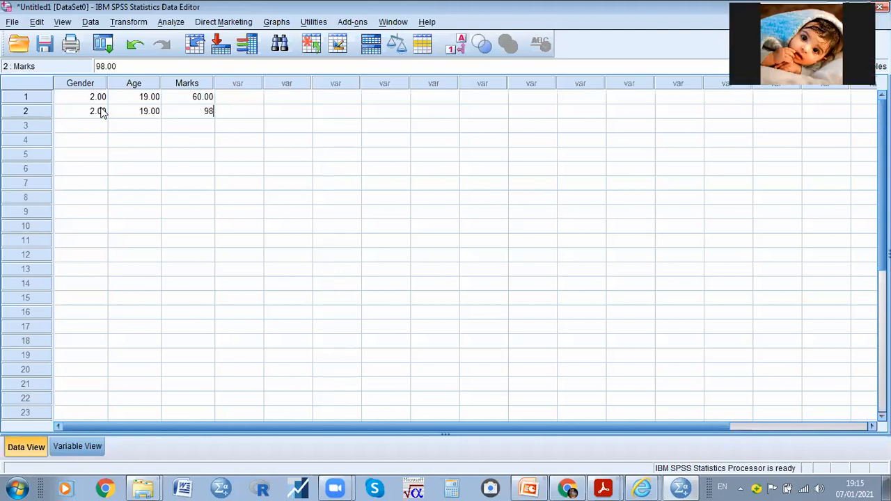
key(Return)
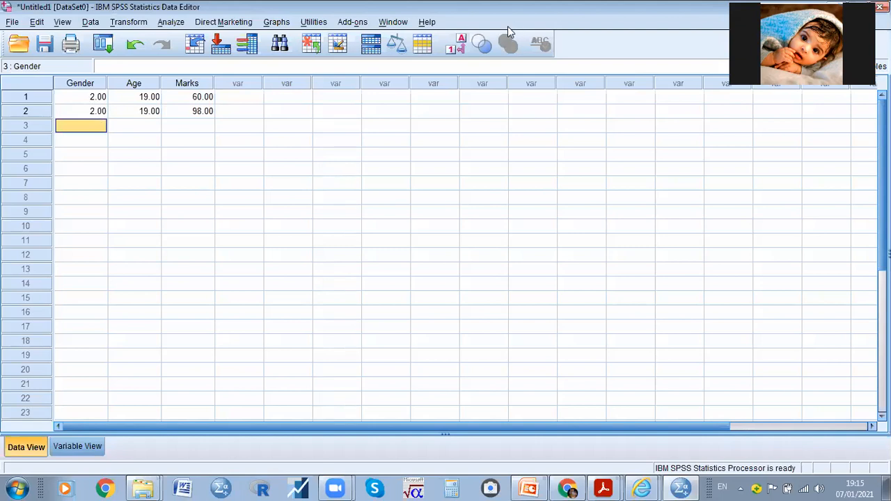
- Enter the third case with Gender 2, Age 20 and Marks 85
text(2)
key(Tab)
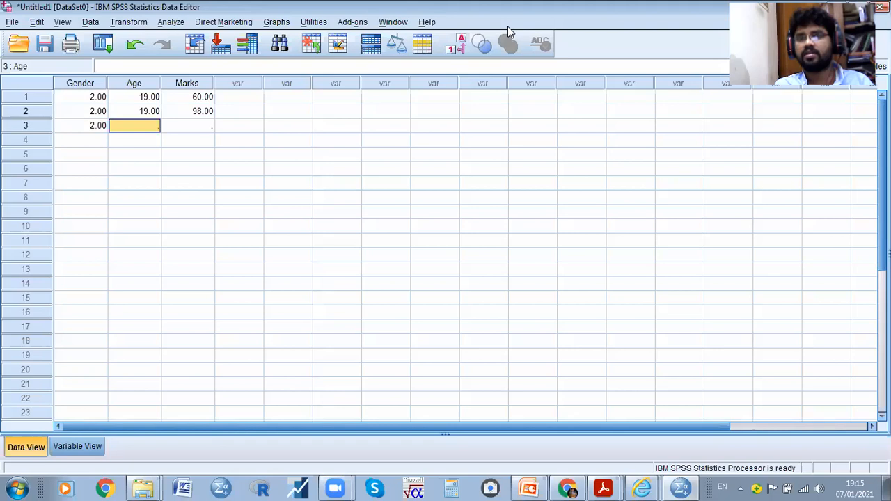
text(20)
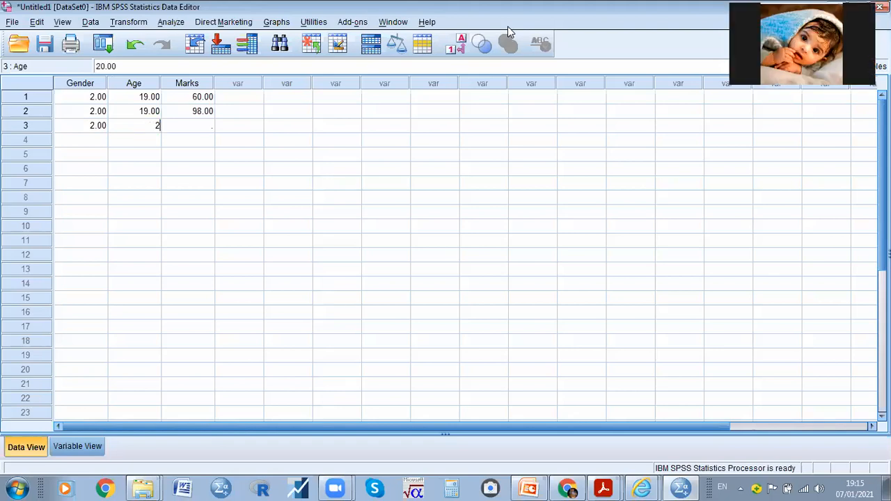
key(Tab)
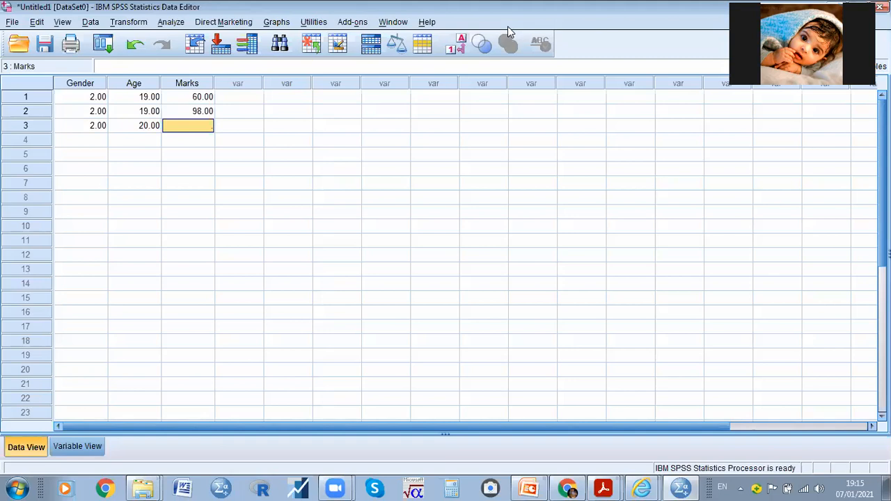
text(85)
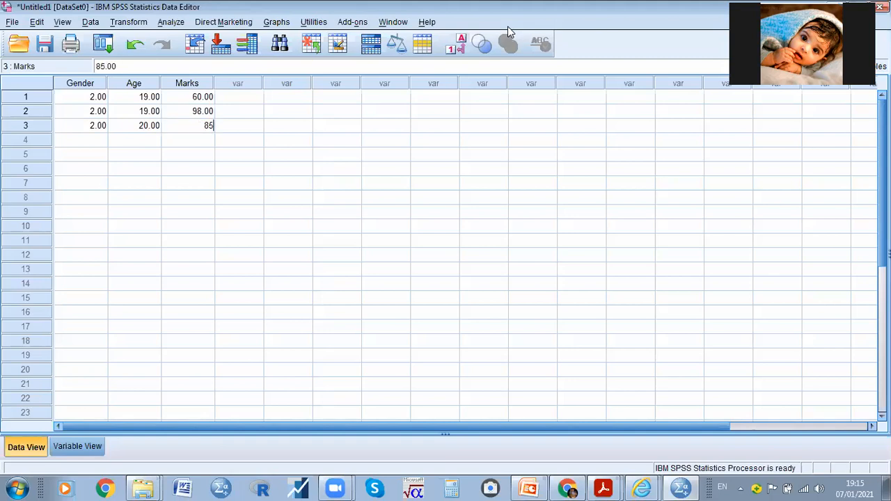
key(Return)
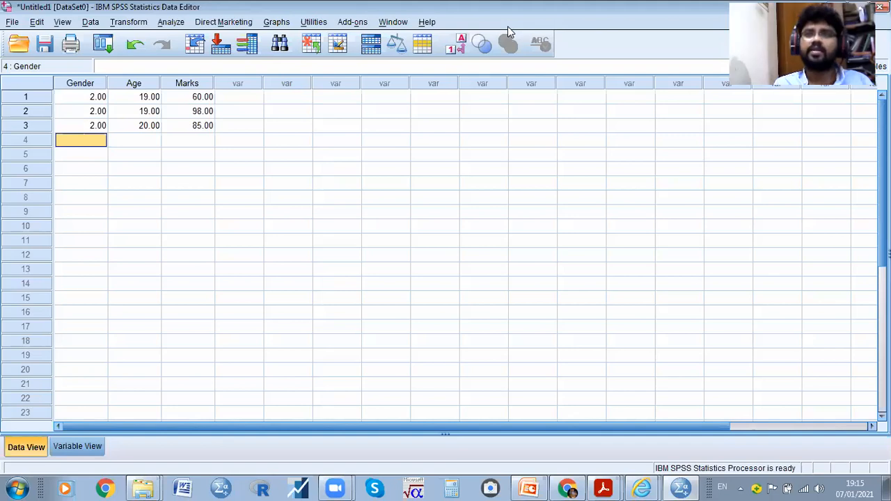
- Enter the fourth case with Gender 1, Age 21 and Marks 90
text(1)
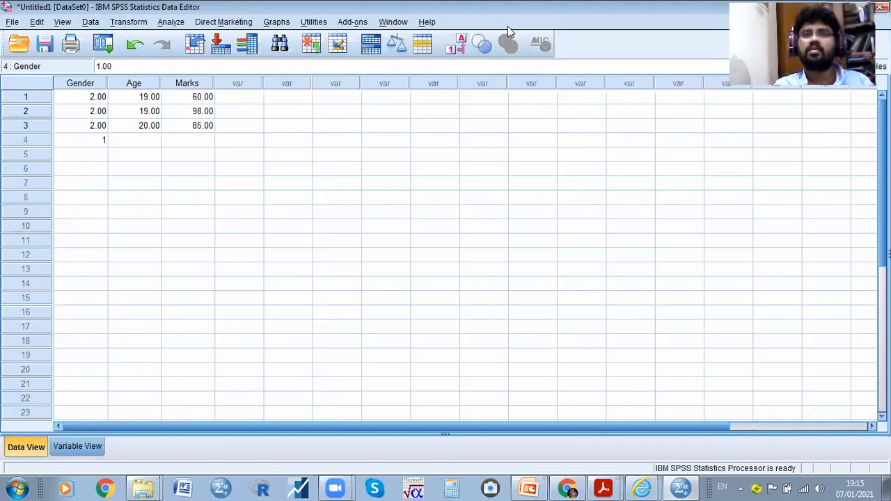
key(Tab)
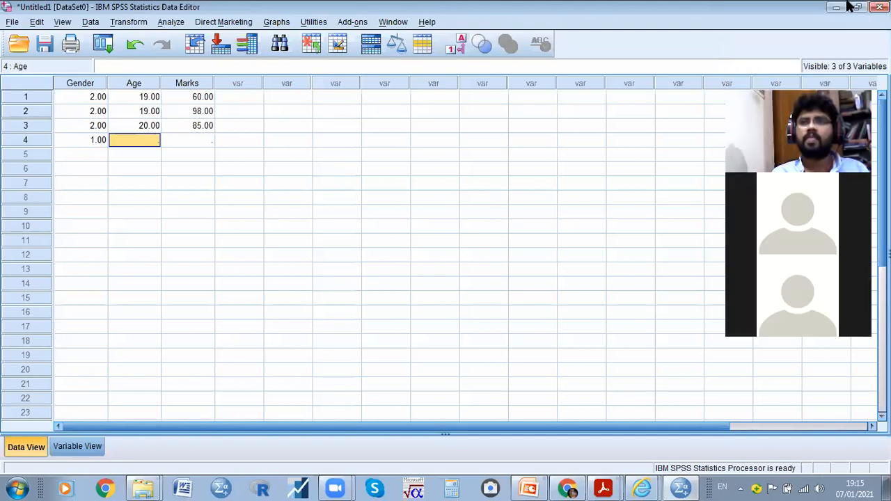
scroll(847, 5, down, 1)
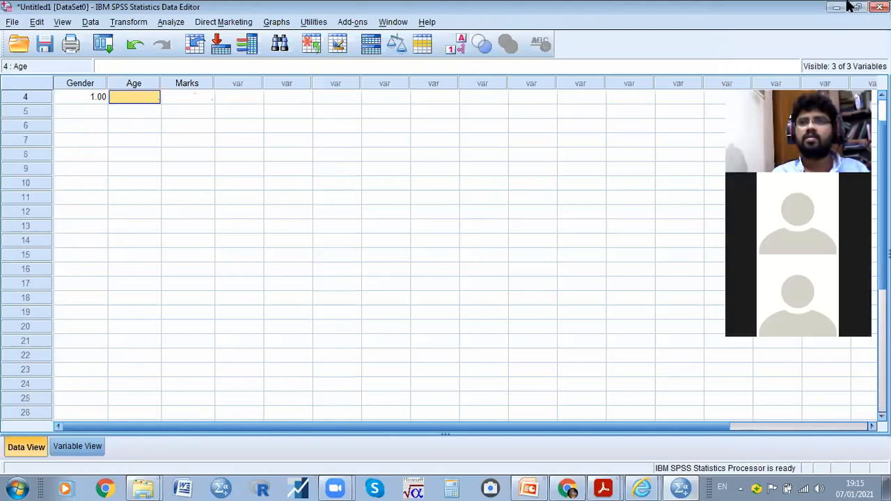
scroll(848, 6, up, 1)
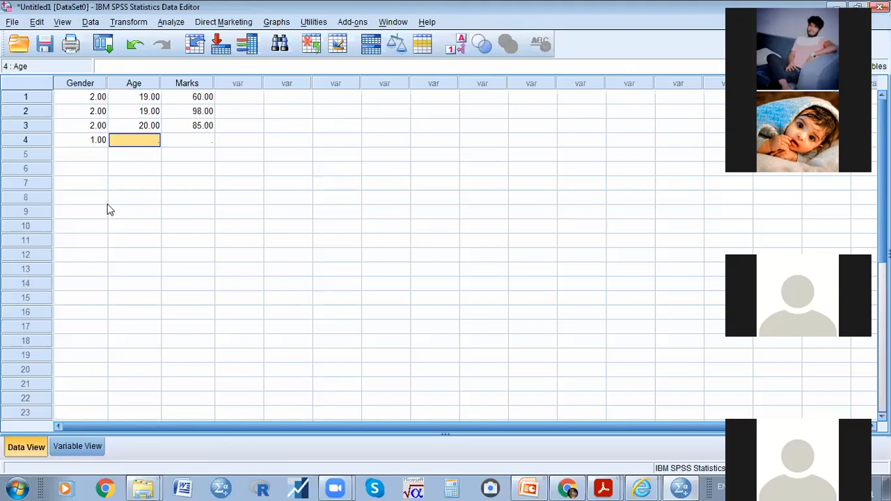
text(21)
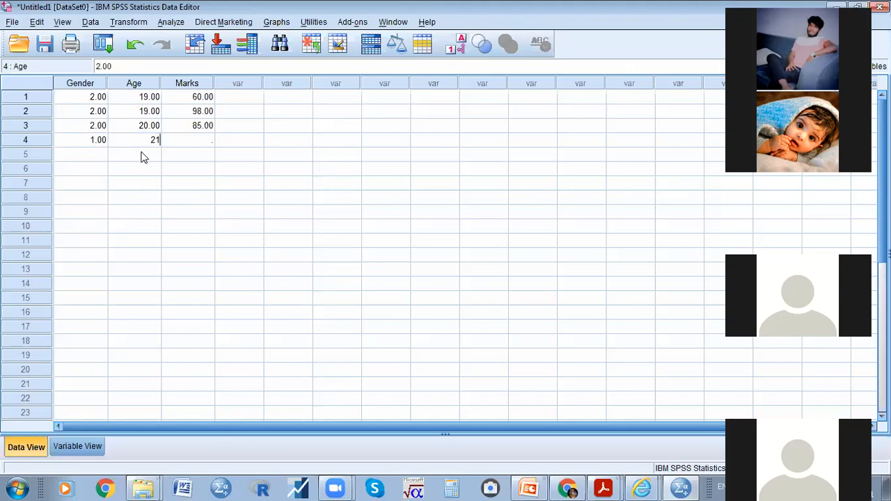
key(Tab)
text(90)
key(Return)
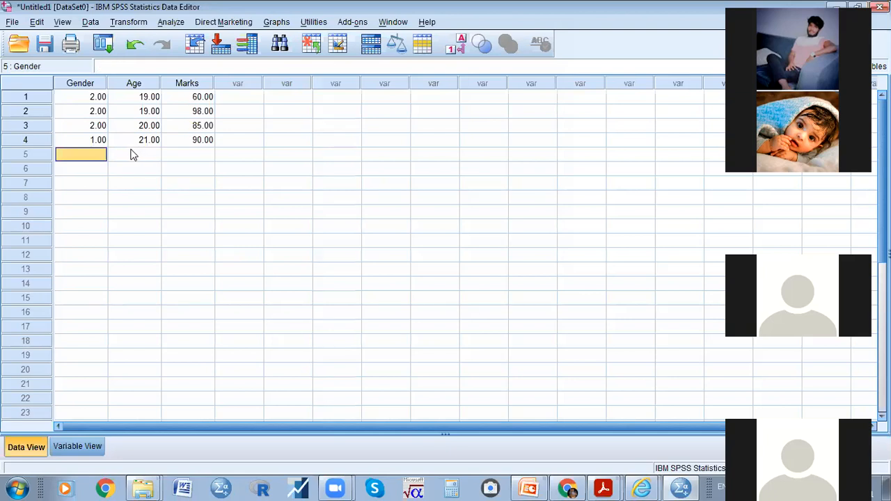
- Enter the fifth case with Gender 1, Age 20 and Marks 82
text(1)
key(Tab)
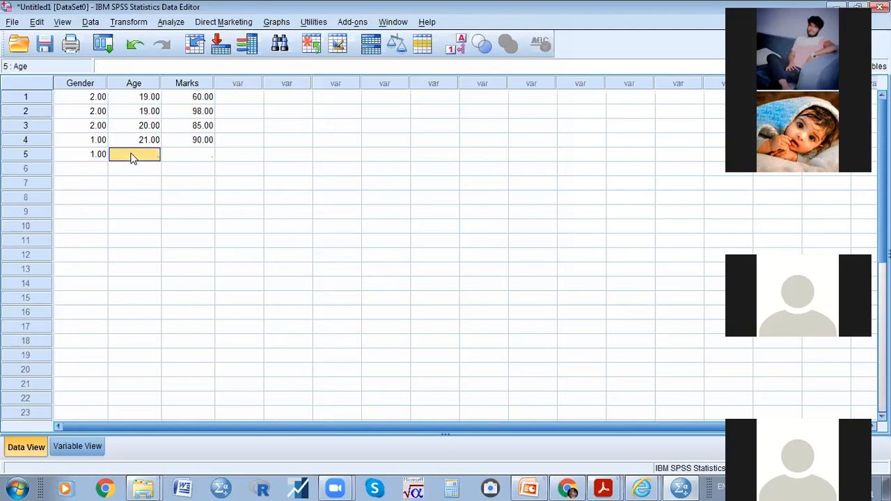
text(20)
key(Tab)
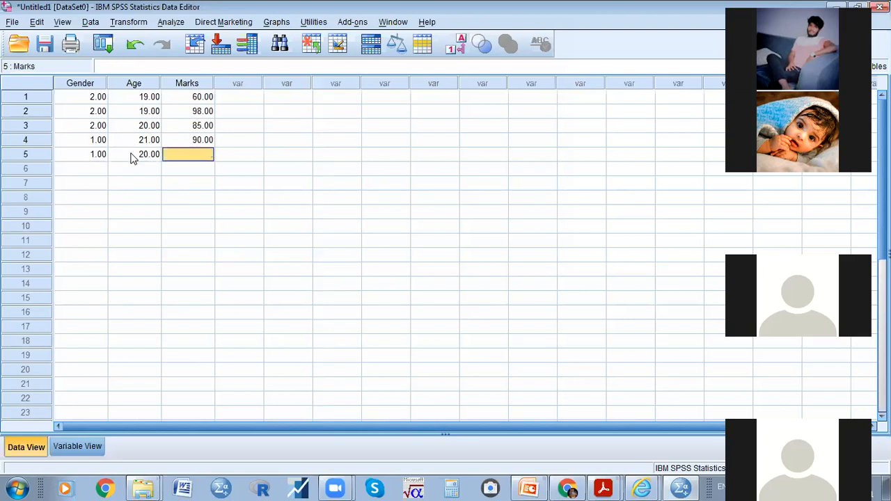
text(82)
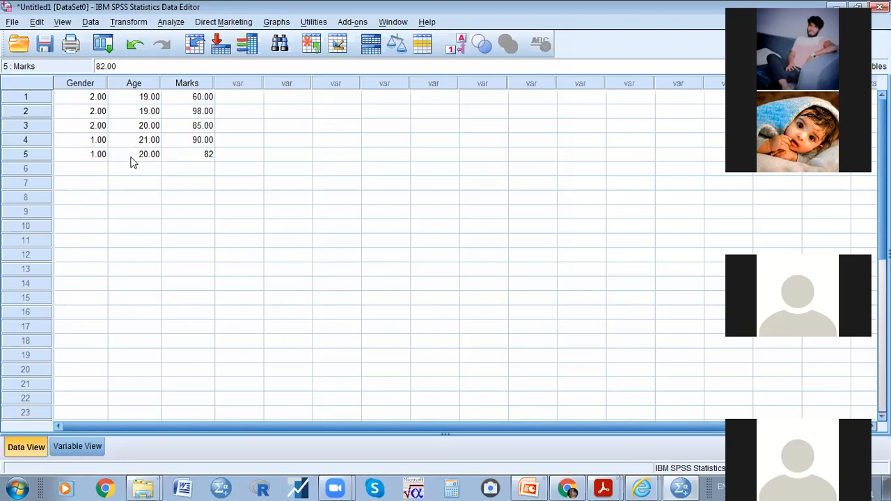
key(Return)
- Enter the sixth case with Gender 1, Age 22 and Marks 45
click(113, 175)
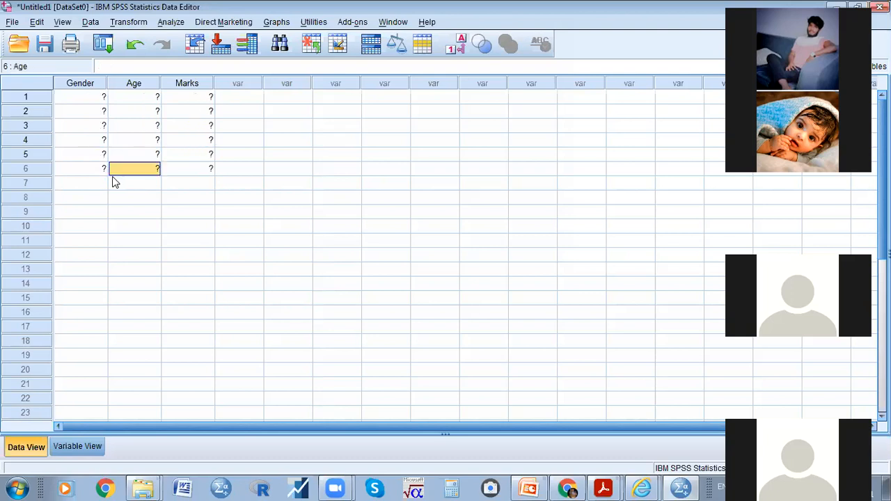
text(22)
key(Tab)
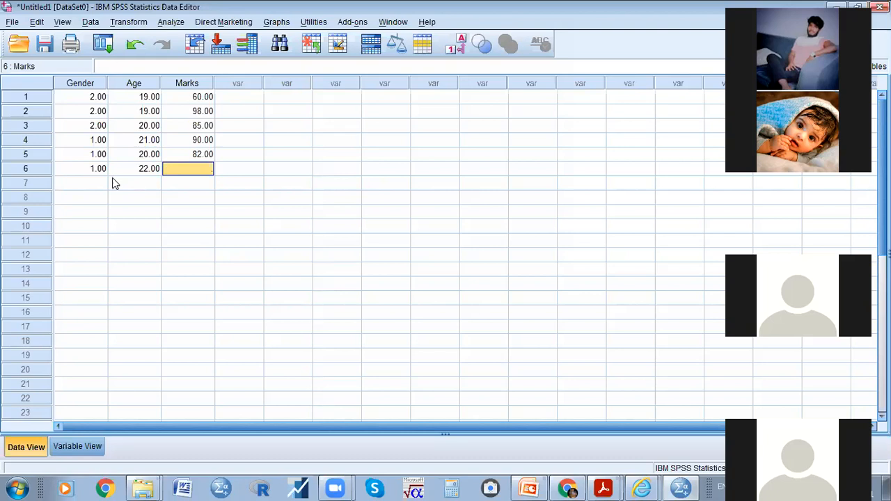
text(45)
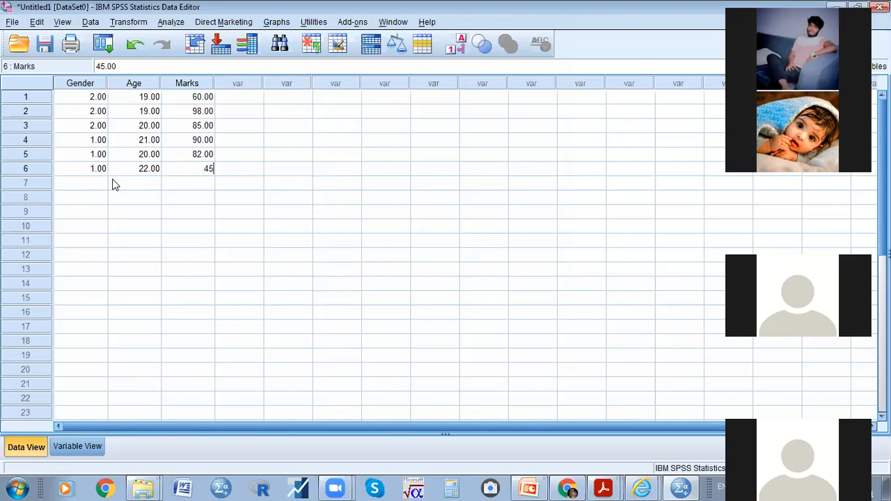
key(Return)
click(195, 172)
- Enter the seventh case with Gender 2, Age 20 and Marks 55
click(89, 186)
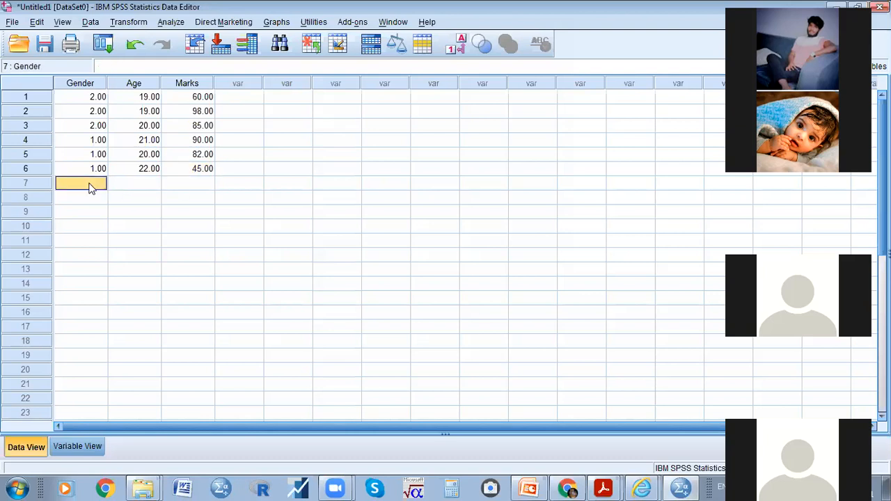
text(2)
key(Tab)
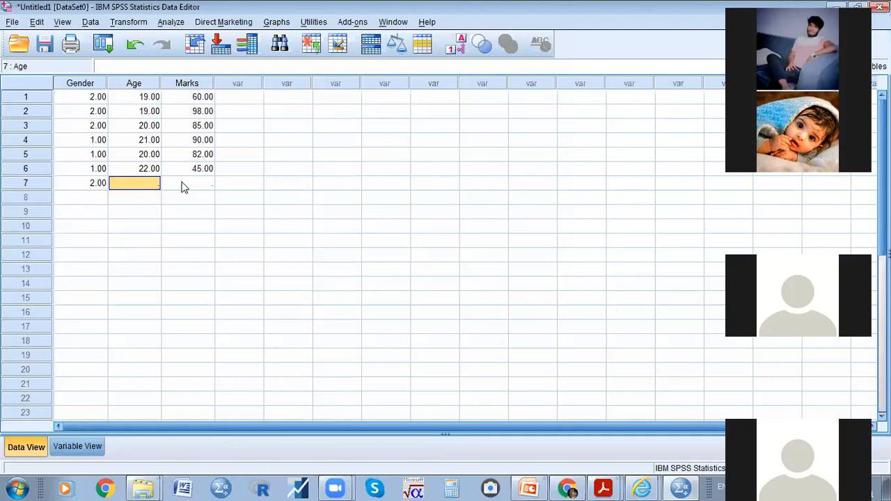
text(20)
click(183, 184)
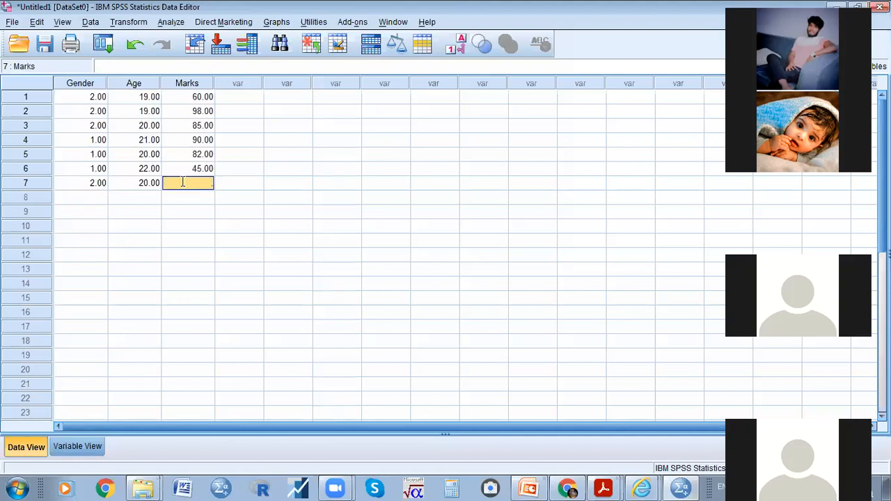
text(55)
- Enter the eighth case with Gender 1, Age 18 and Marks 60
click(78, 198)
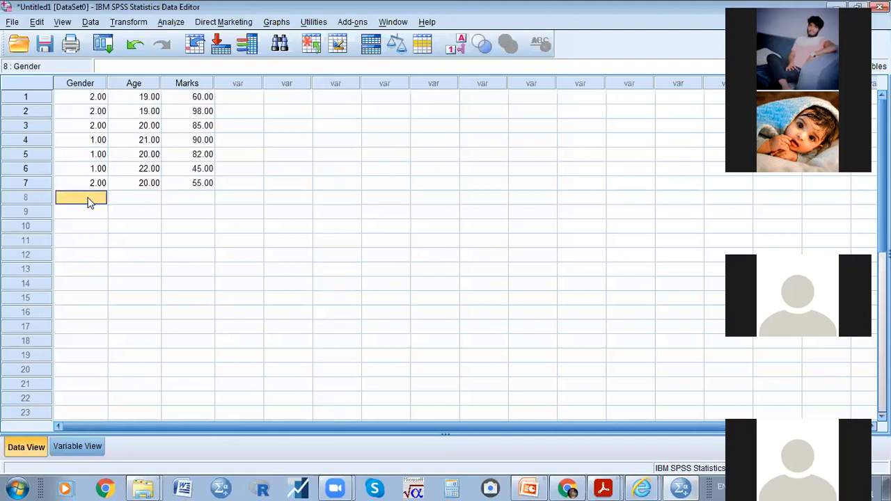
text(1)
key(Tab)
text(23)
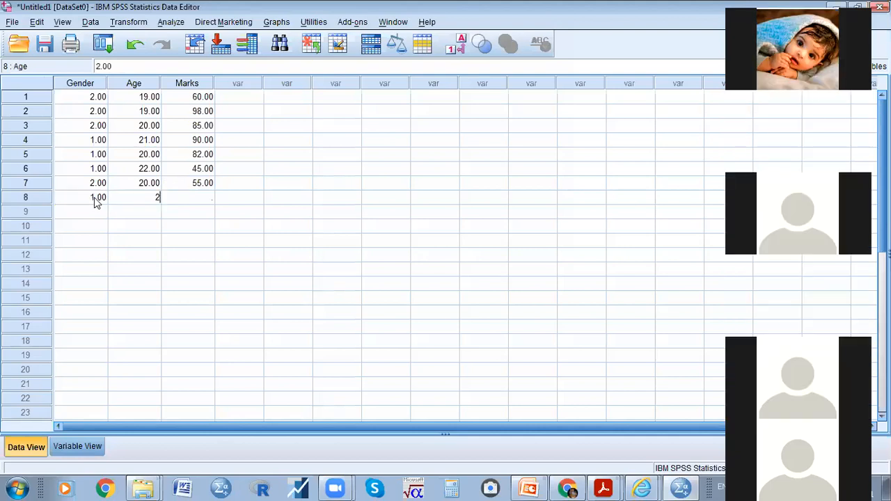
key(BackSpace)
key(BackSpace)
text(18)
key(Tab)
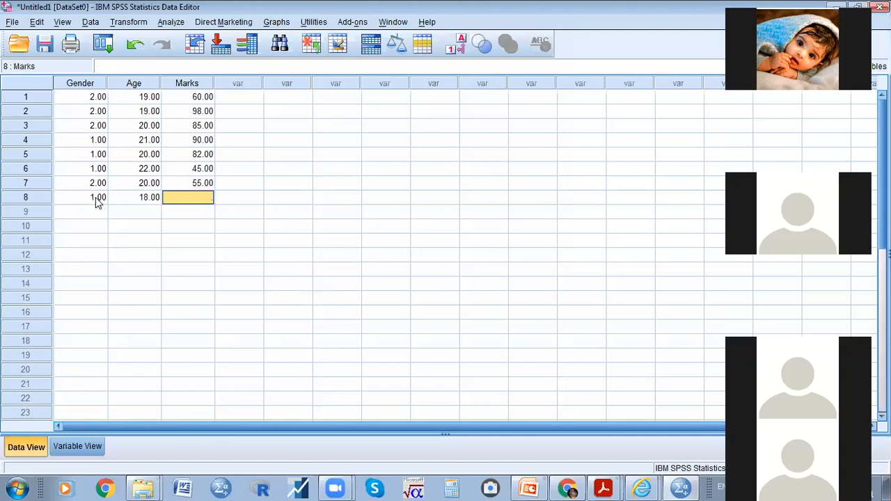
text(60)
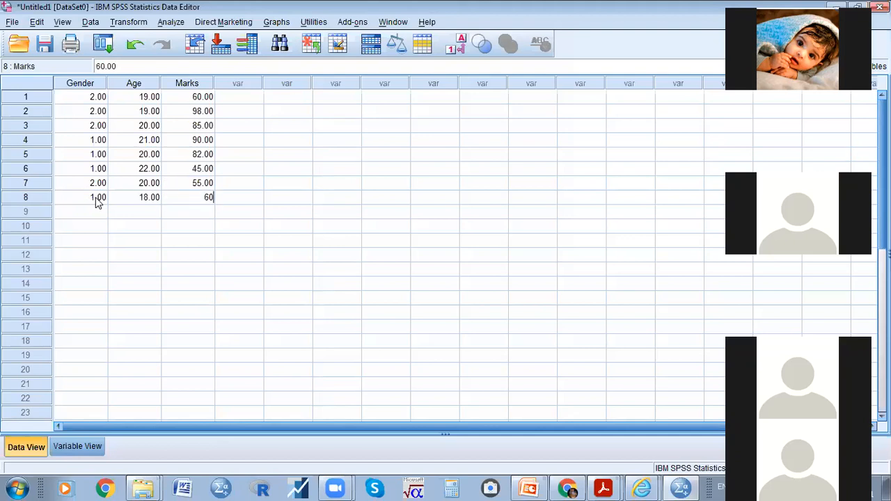
key(Return)
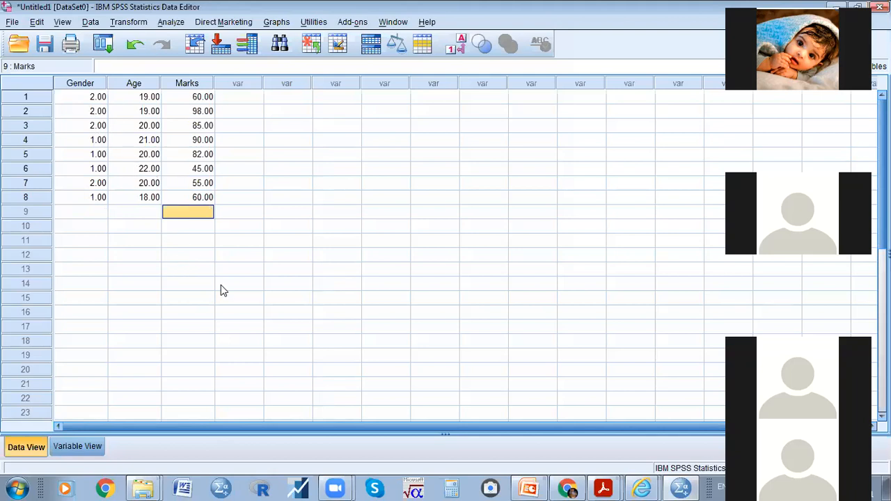
- Select the eighth case and review the Gender, Age and Marks definitions in Variable View
click(32, 197)
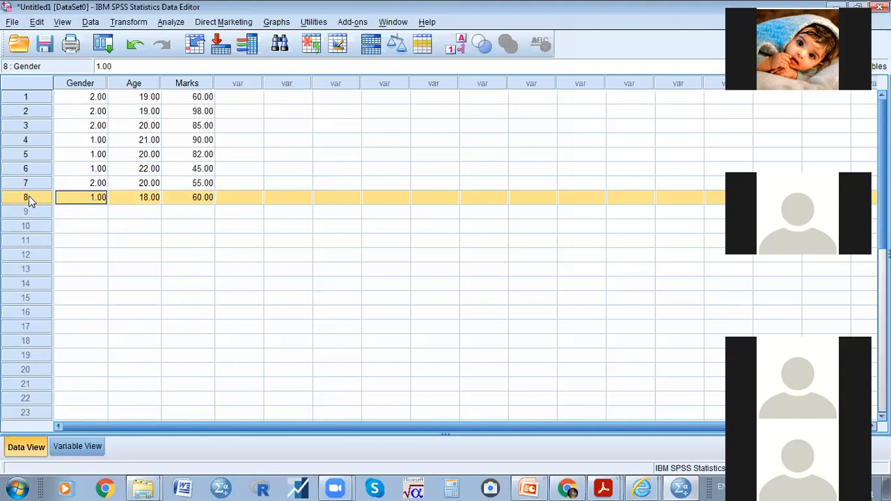
click(72, 444)
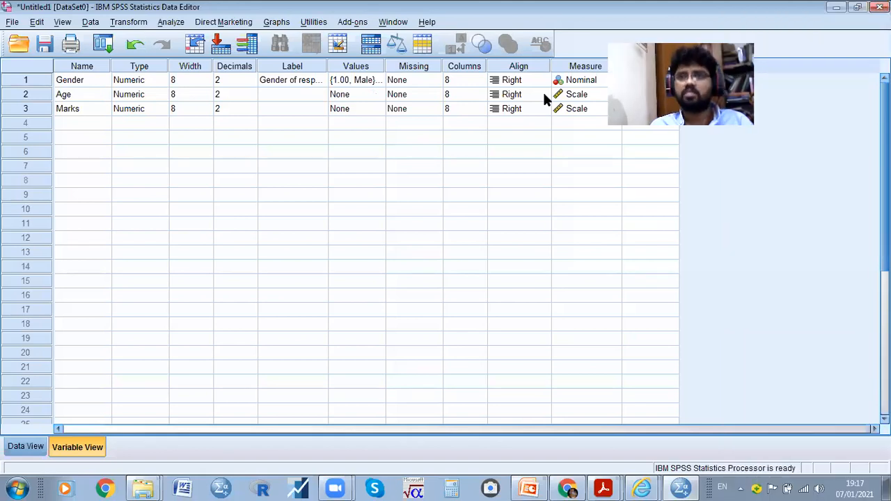
drag(698, 39, 814, 39)
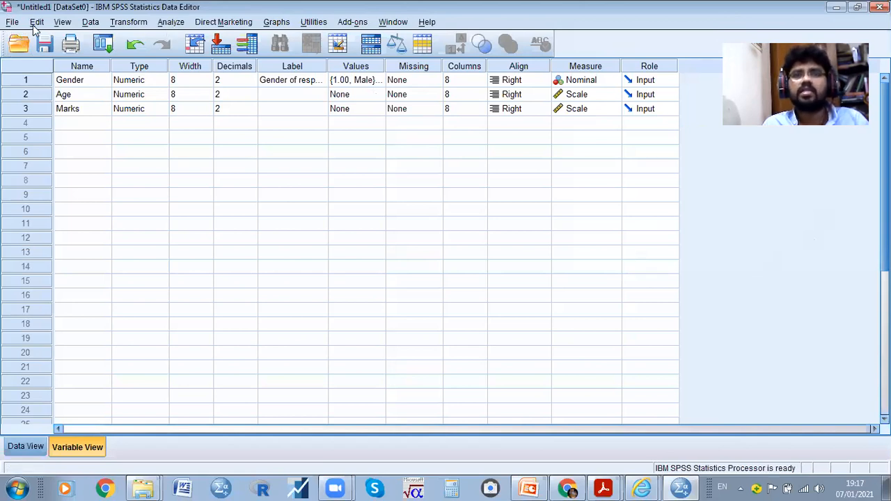
- Start a Frequencies analysis from the descriptive statistics and add Gender of respondent as its variable
click(173, 21)
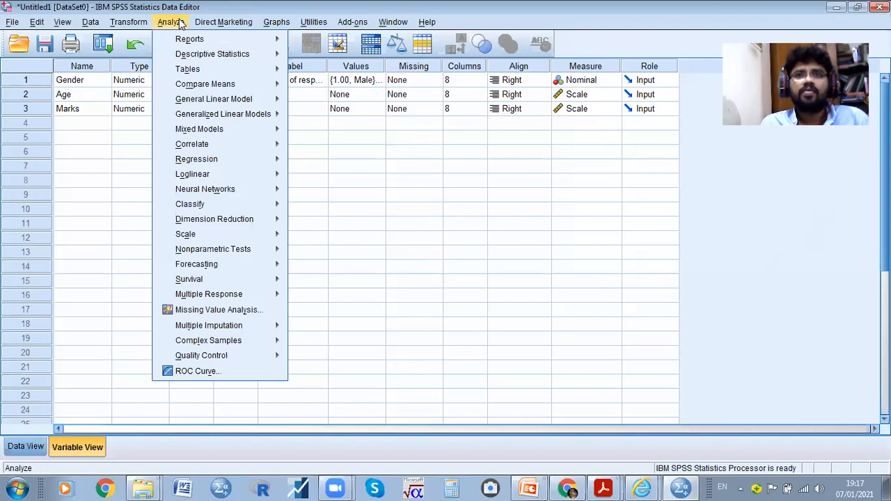
mouse_move(248, 45)
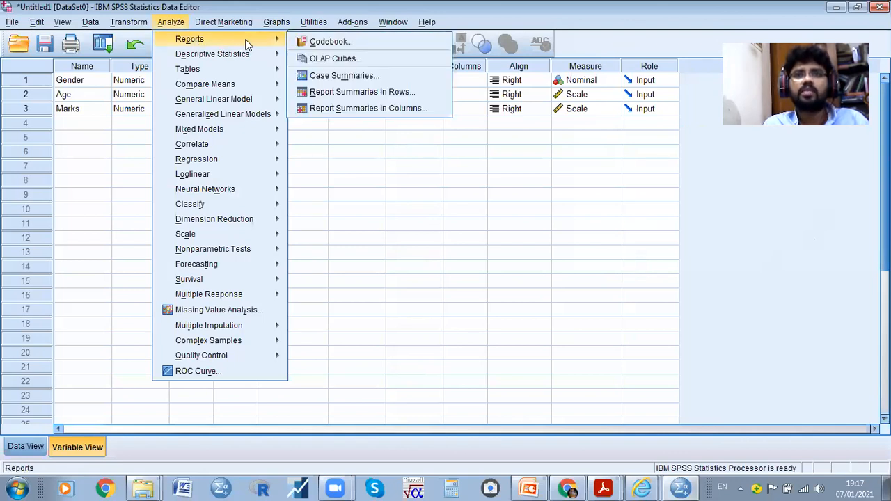
mouse_move(255, 61)
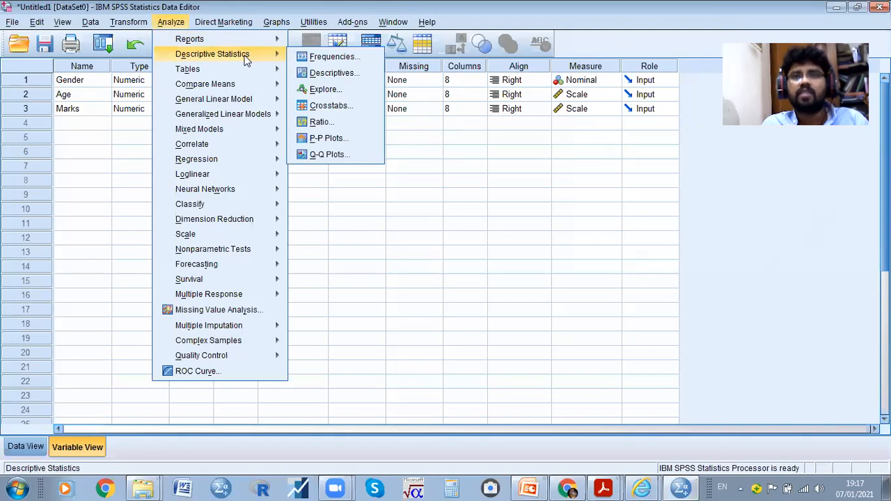
click(346, 59)
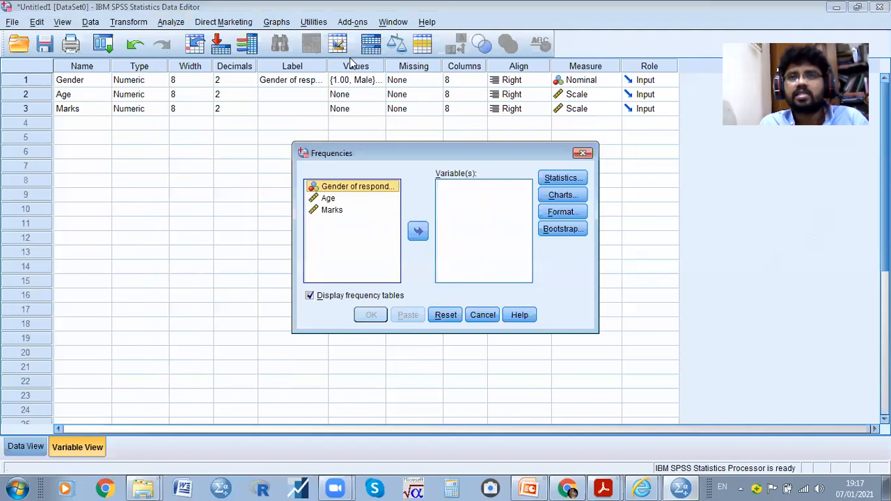
click(418, 230)
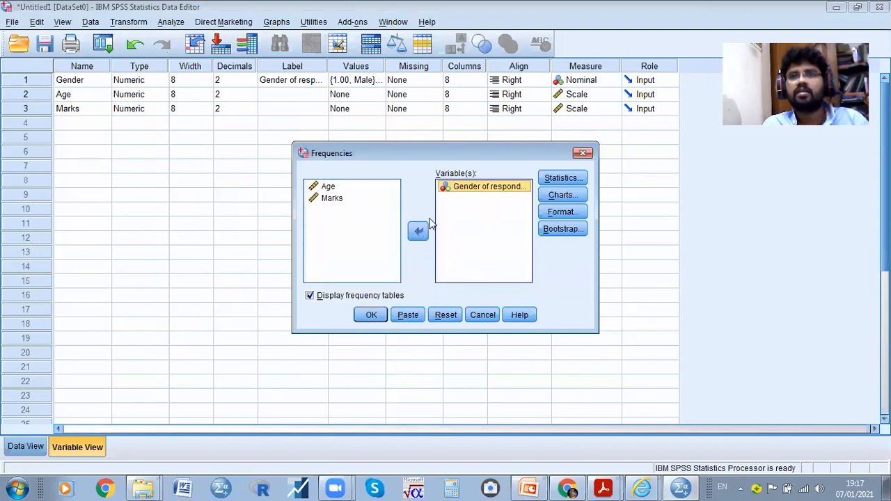
click(551, 179)
click(315, 152)
click(315, 166)
click(315, 151)
click(315, 166)
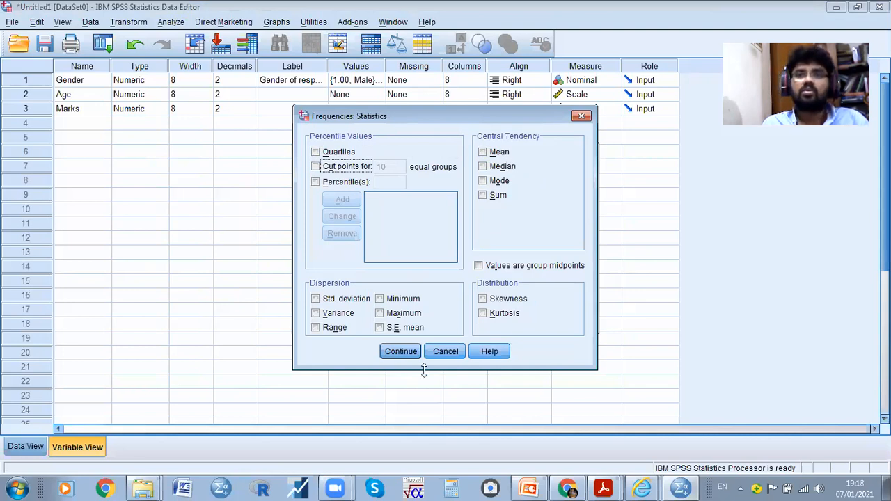
click(400, 351)
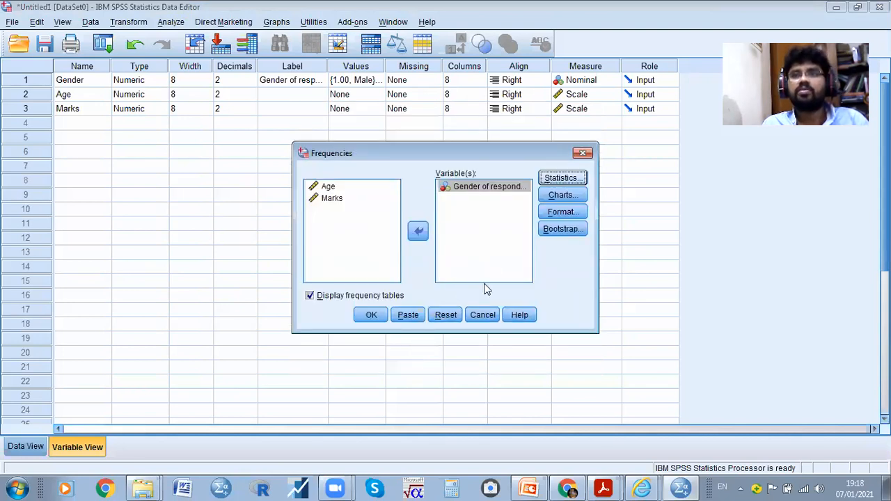
- Run the Frequencies analysis for Gender of respondent with frequency tables displayed
click(371, 315)
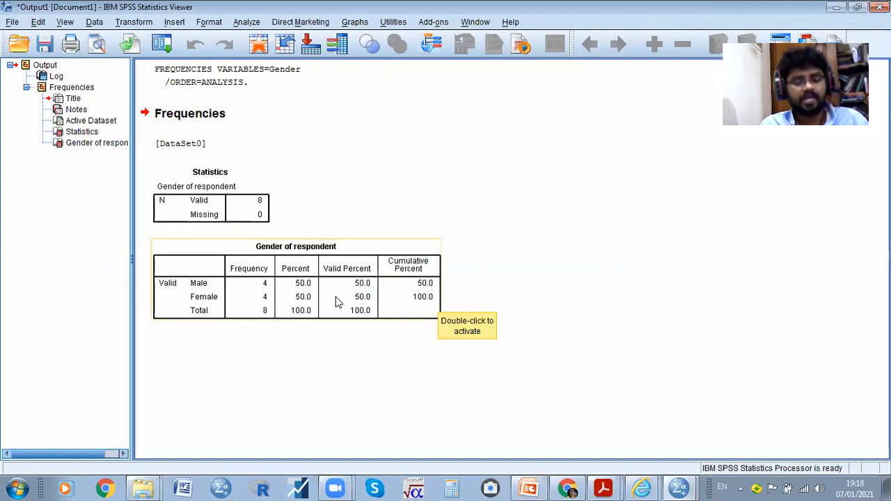
- Add Age and Marks to the Frequencies variables alongside Gender of respondent and run the analysis again
click(254, 26)
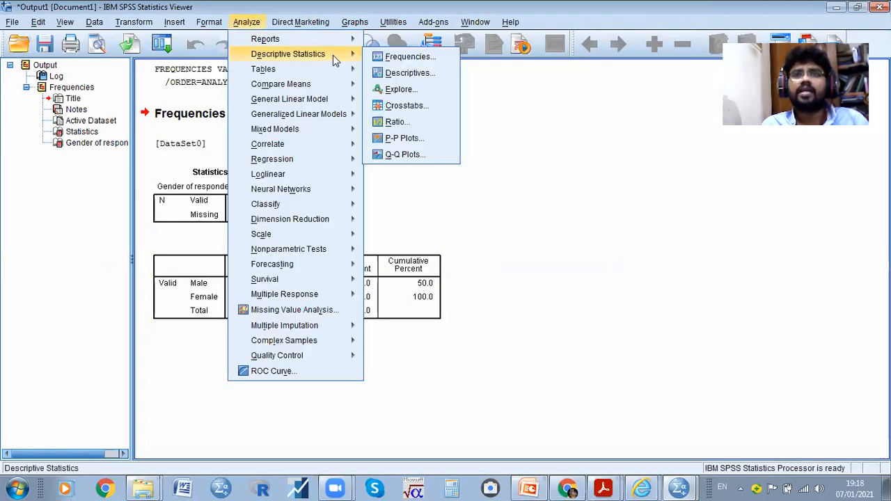
click(438, 56)
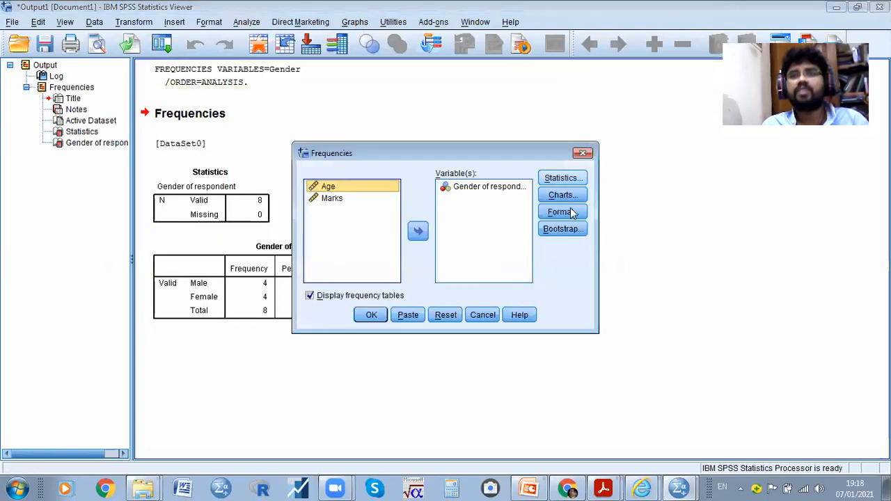
shift+click(334, 199)
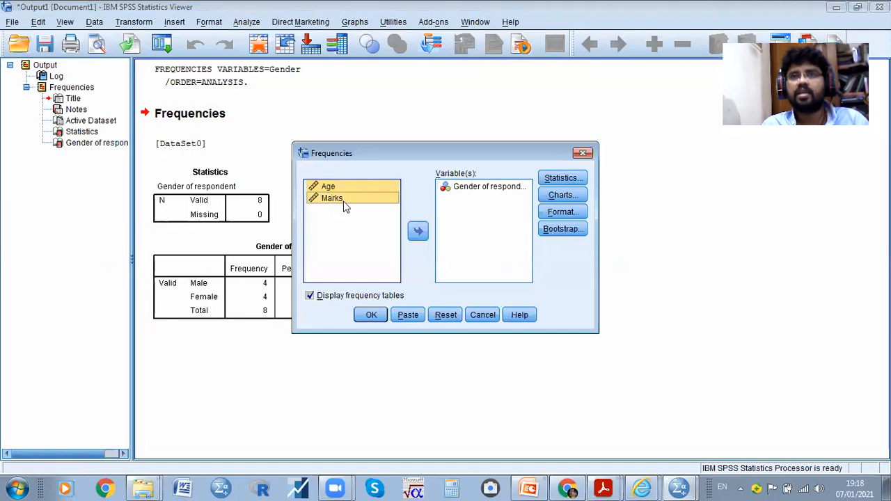
click(419, 232)
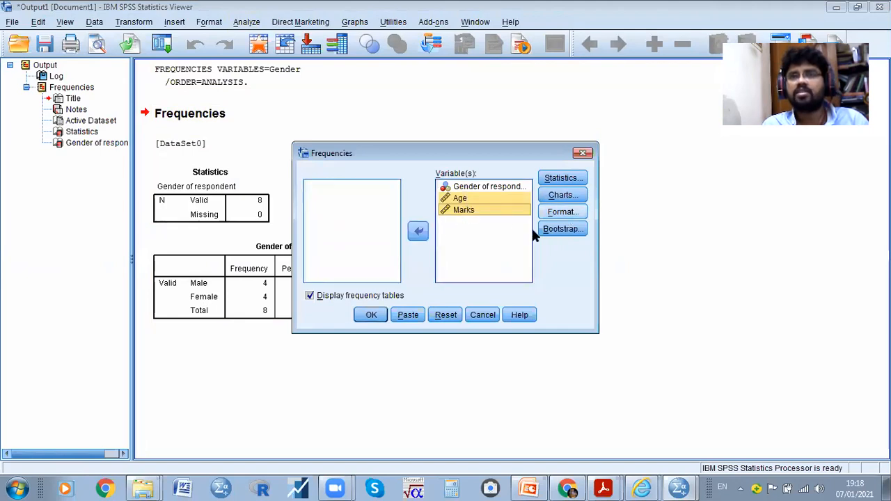
click(369, 315)
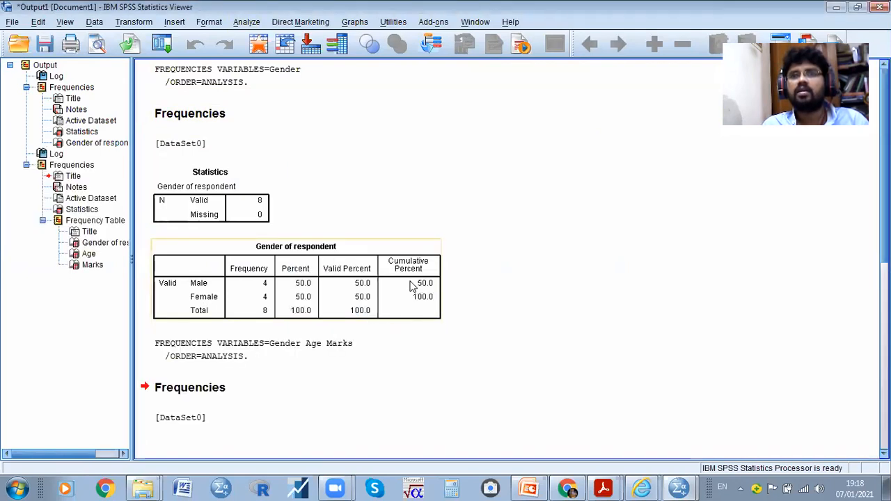
- Examine the Statistics table and the frequency tables for Gender, Age and Marks in the output
scroll(404, 281, down, 5)
scroll(395, 281, down, 2)
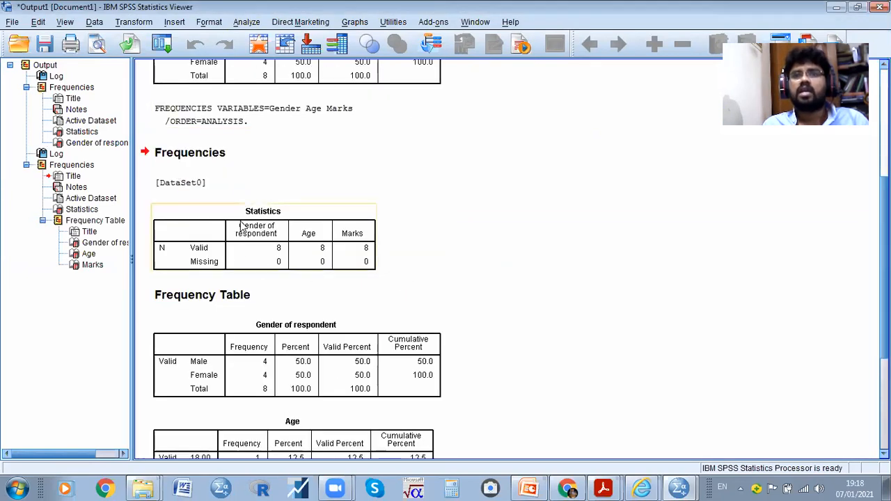
scroll(299, 314, down, 2)
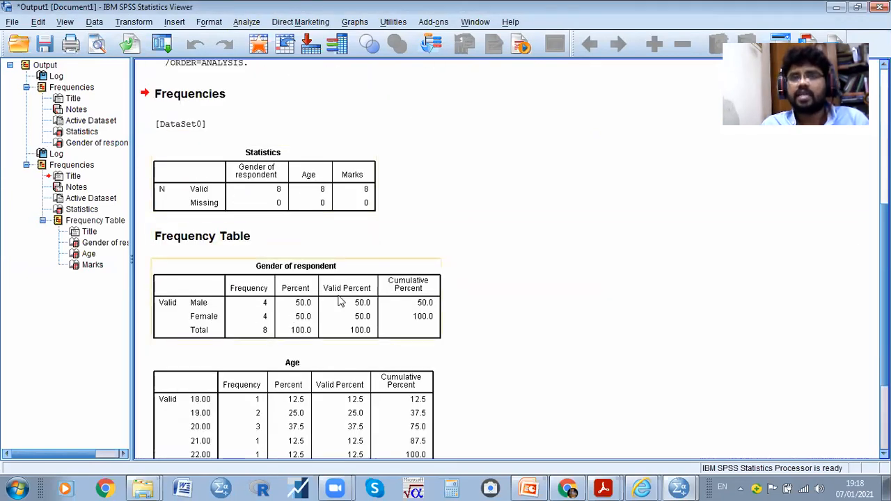
scroll(265, 268, down, 3)
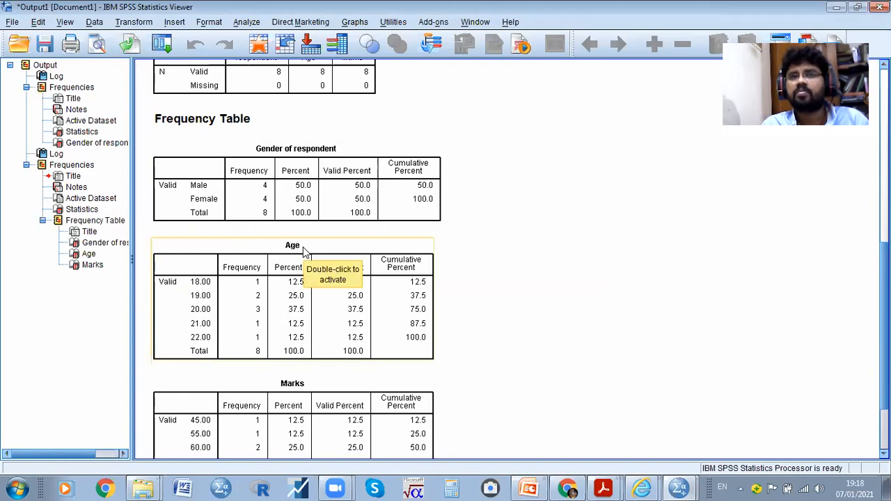
scroll(308, 263, down, 2)
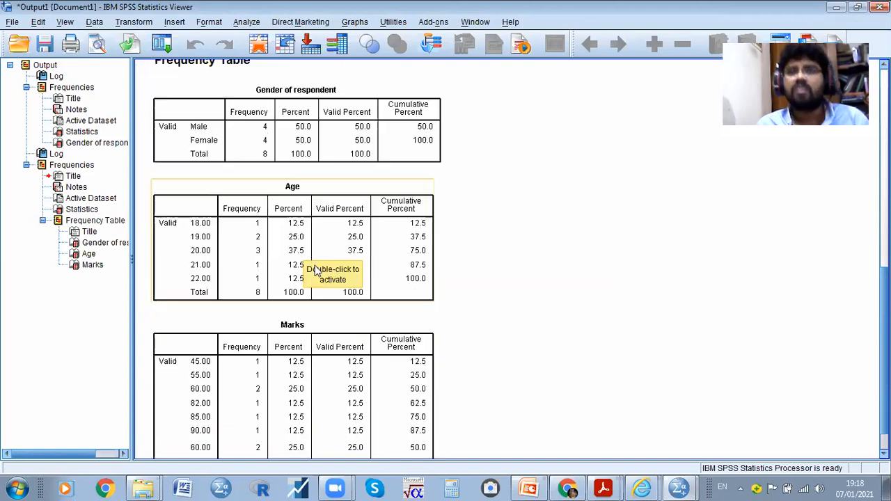
double_click(214, 248)
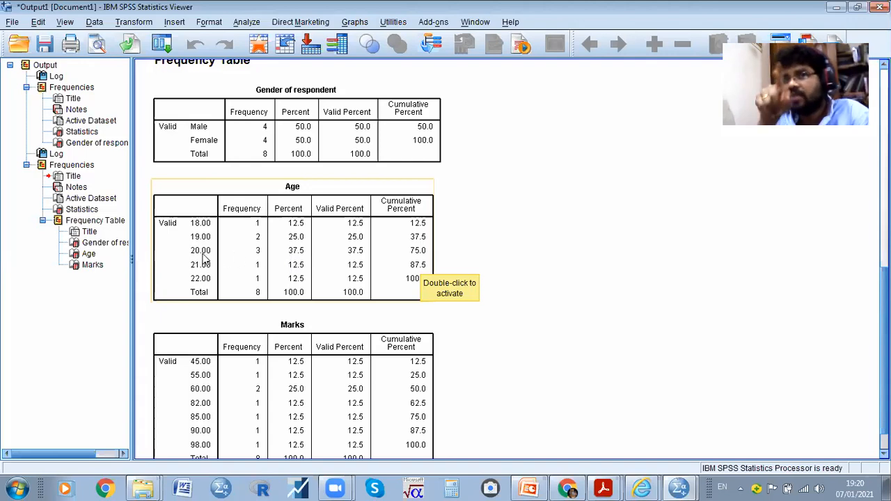
- Compare the Age frequency table with the Marks frequency table in the output
scroll(278, 317, down, 1)
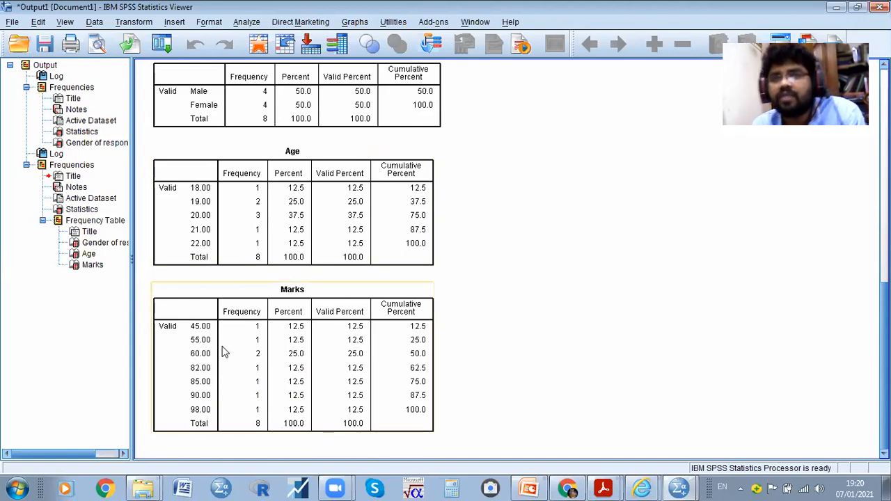
scroll(278, 345, up, 2)
scroll(282, 348, down, 2)
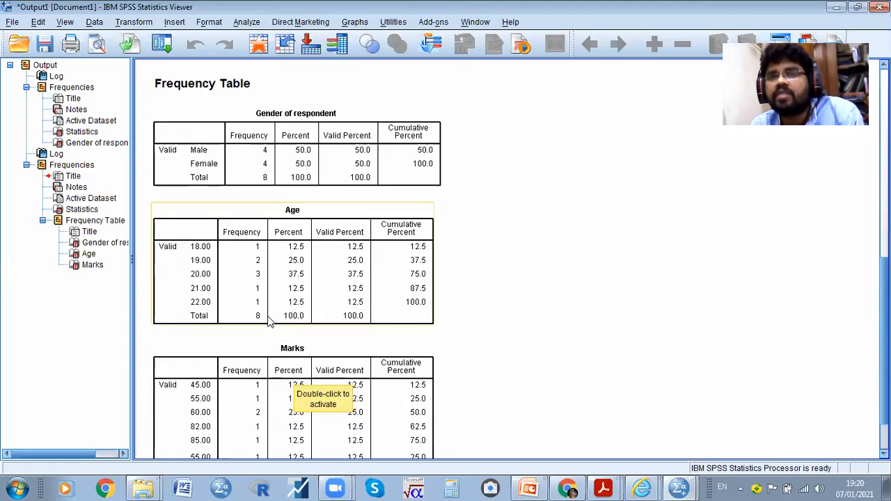
scroll(271, 327, up, 3)
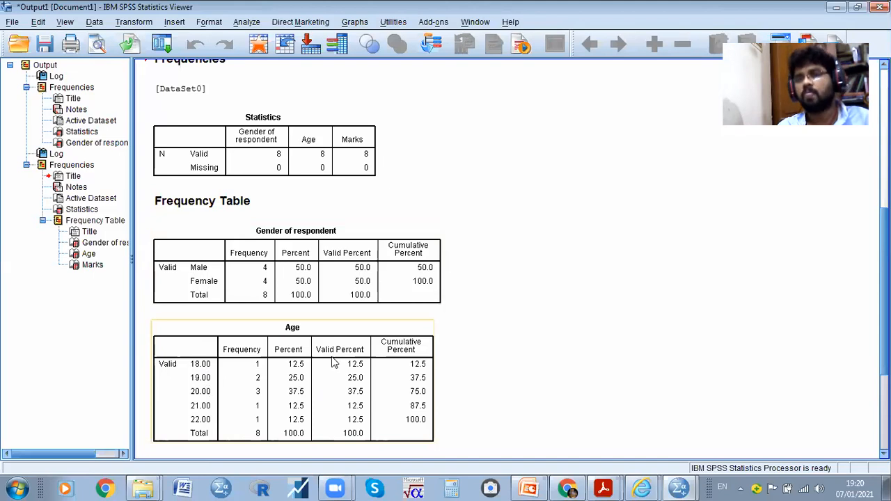
scroll(334, 362, down, 5)
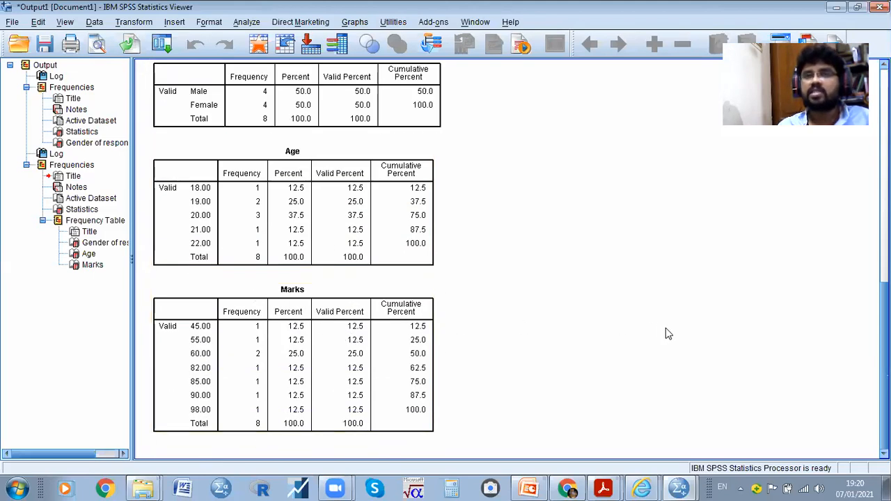
scroll(467, 336, up, 3)
scroll(236, 125, up, 2)
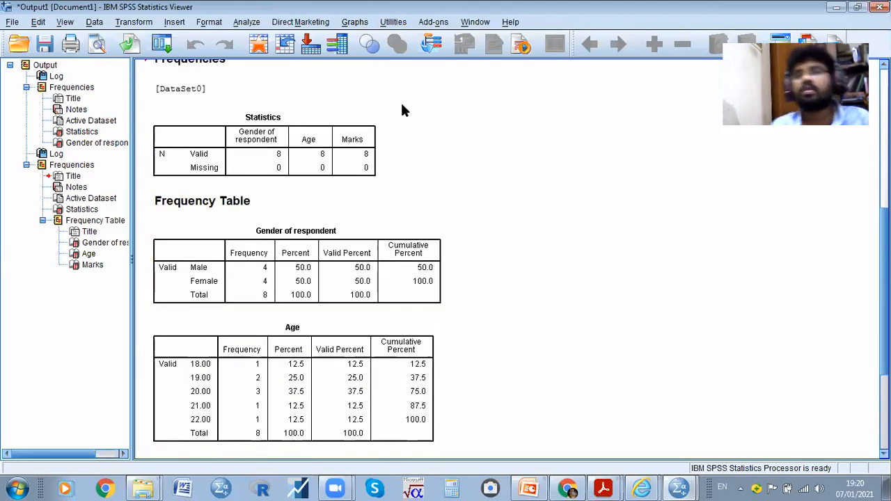
- Start a Crosstabs analysis with Gender of respondent as the row variable and Marks as the column variable
click(247, 23)
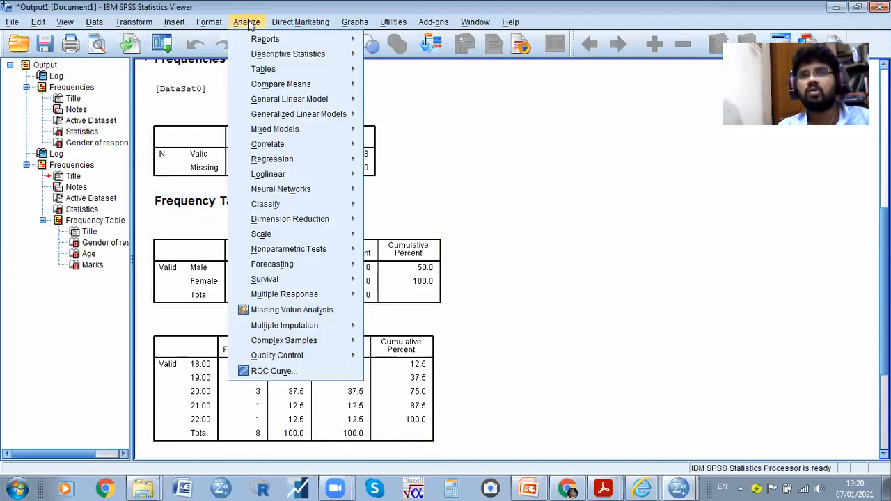
mouse_move(343, 56)
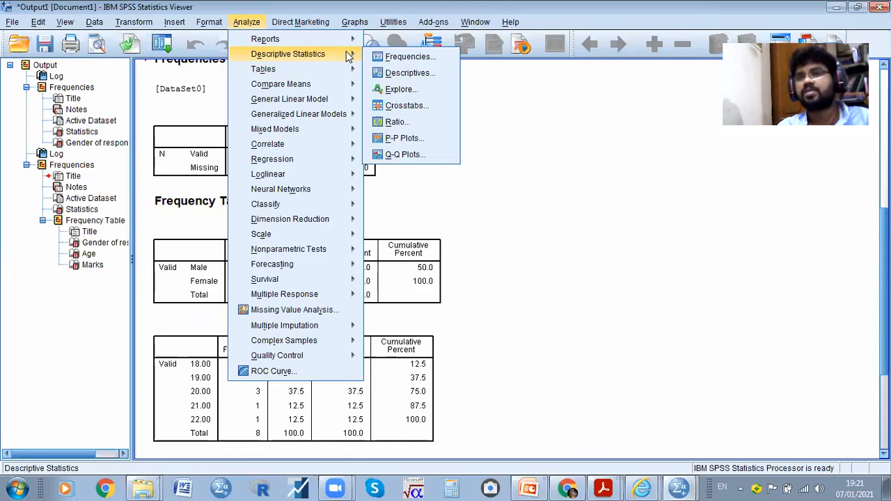
click(411, 105)
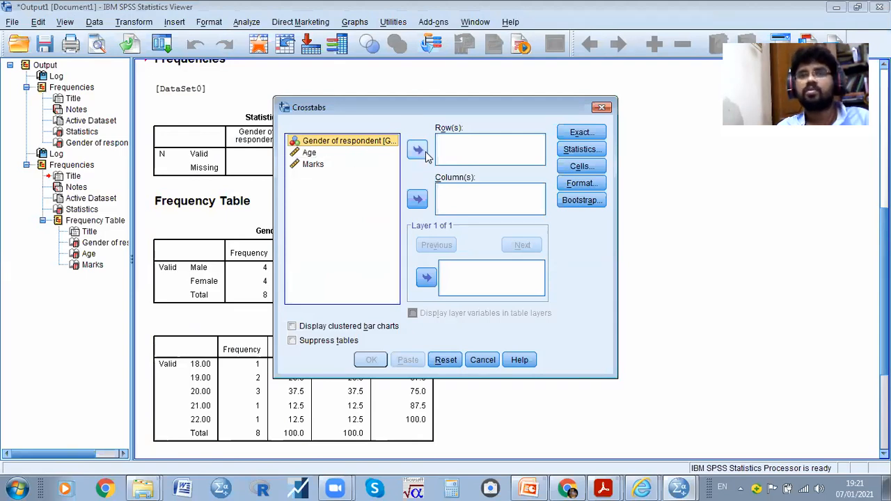
click(418, 150)
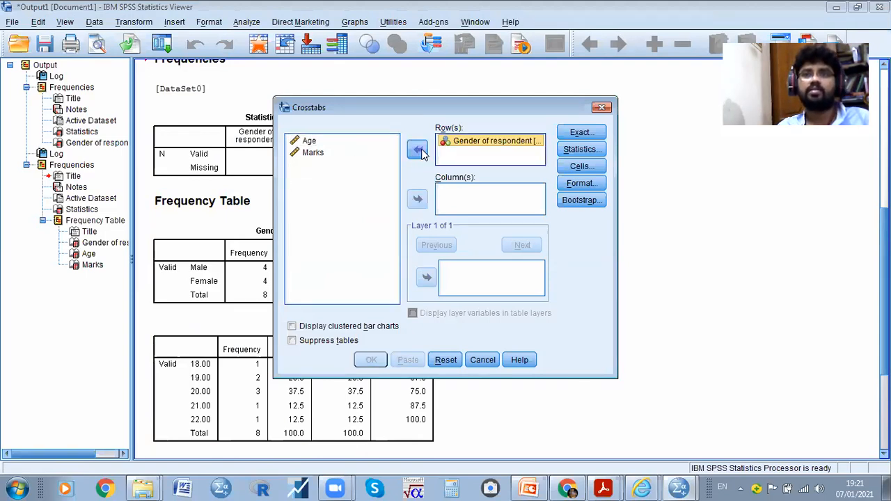
click(312, 153)
click(418, 199)
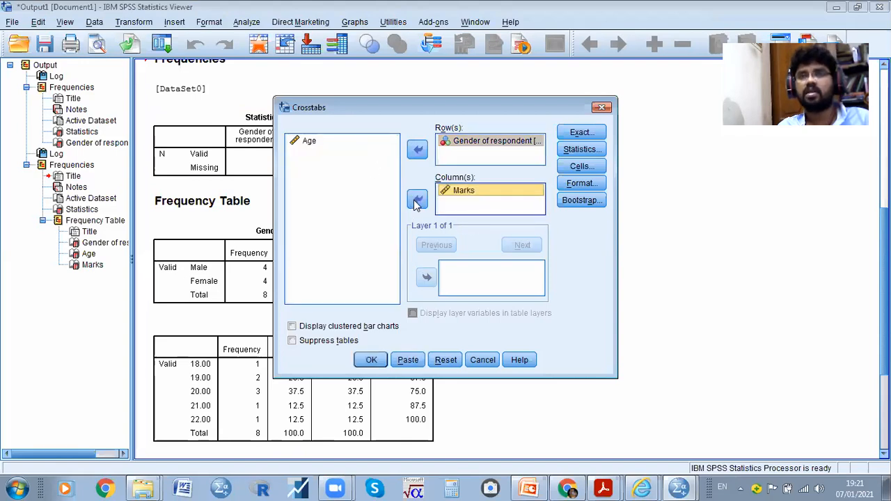
- Review the available Crosstabs statistics, leave them all unselected, and run the crosstabulation
click(577, 150)
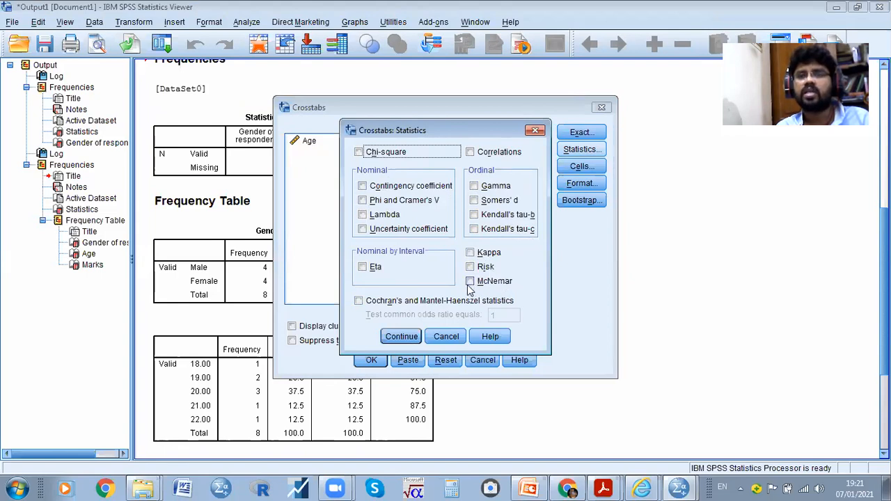
click(402, 337)
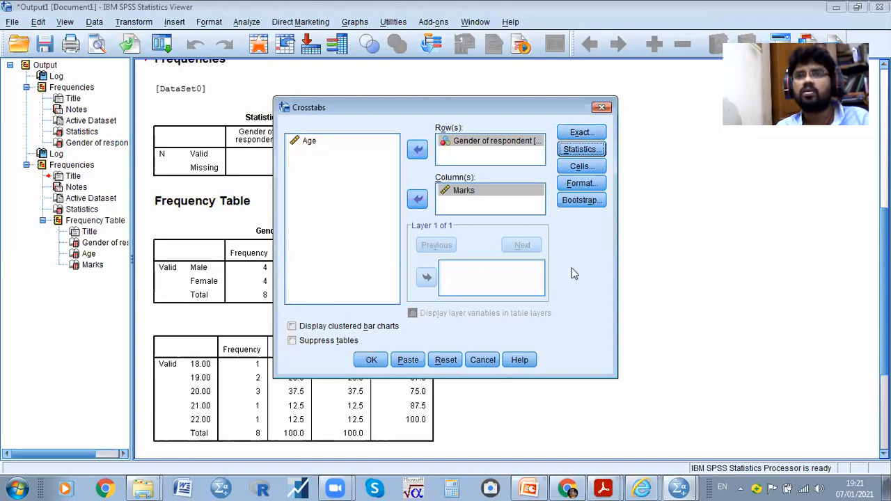
click(371, 360)
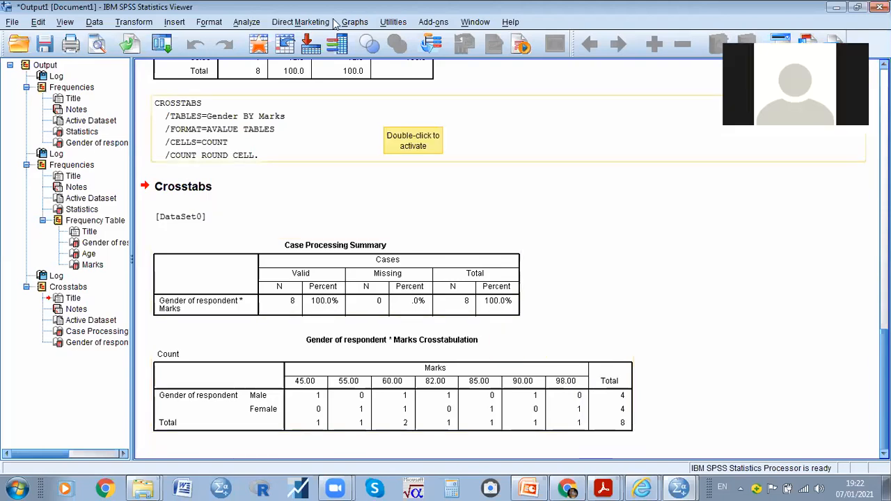
click(246, 21)
mouse_move(320, 53)
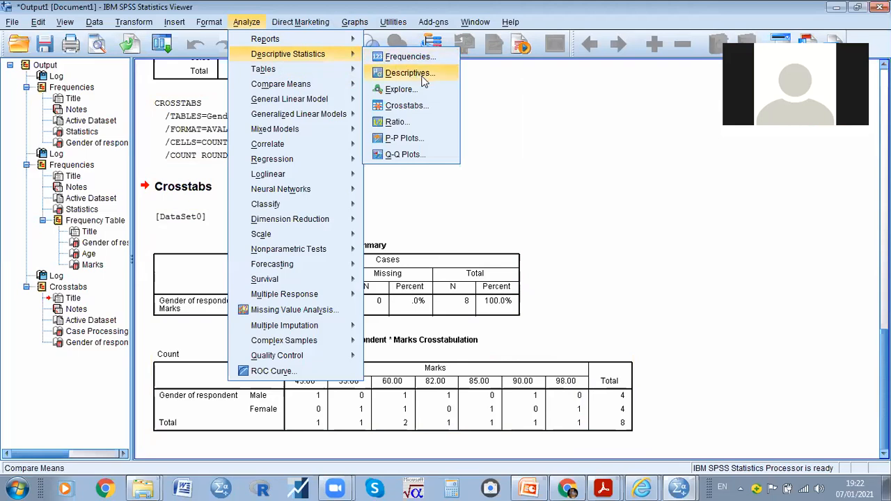
click(531, 155)
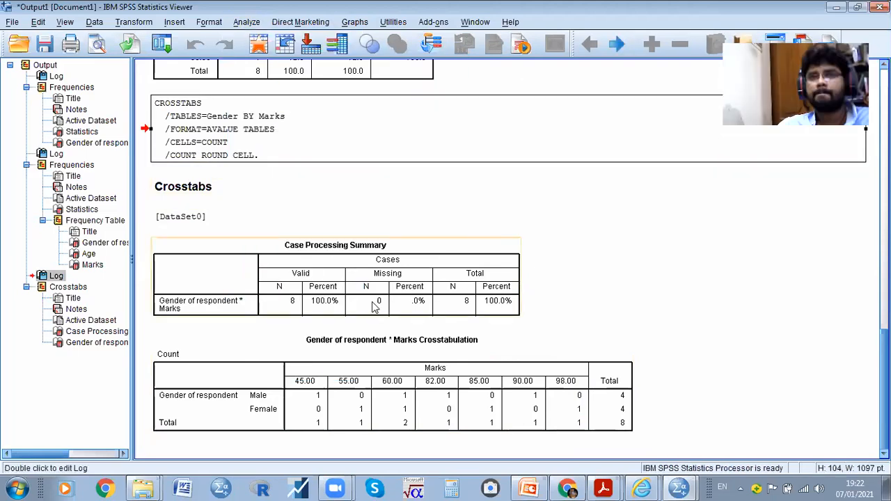
- Switch to the Data Editor, show the entered data and inspect the Age column
scroll(333, 306, up, 15)
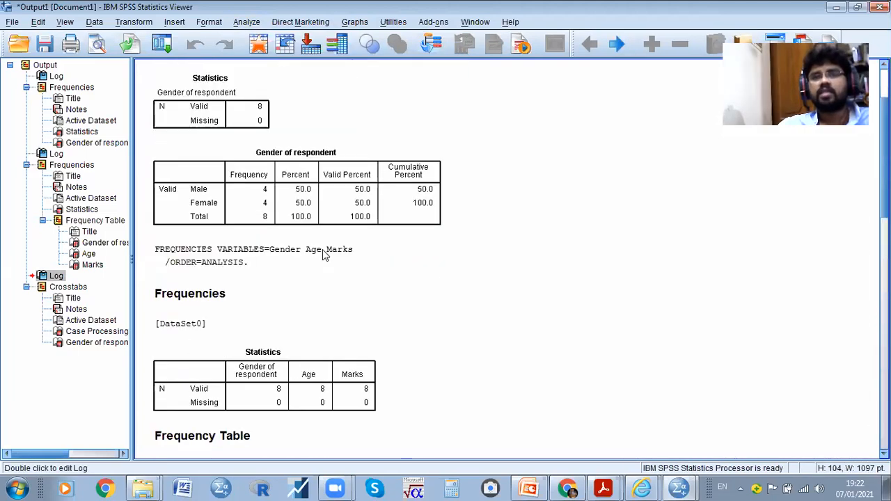
click(676, 487)
click(651, 437)
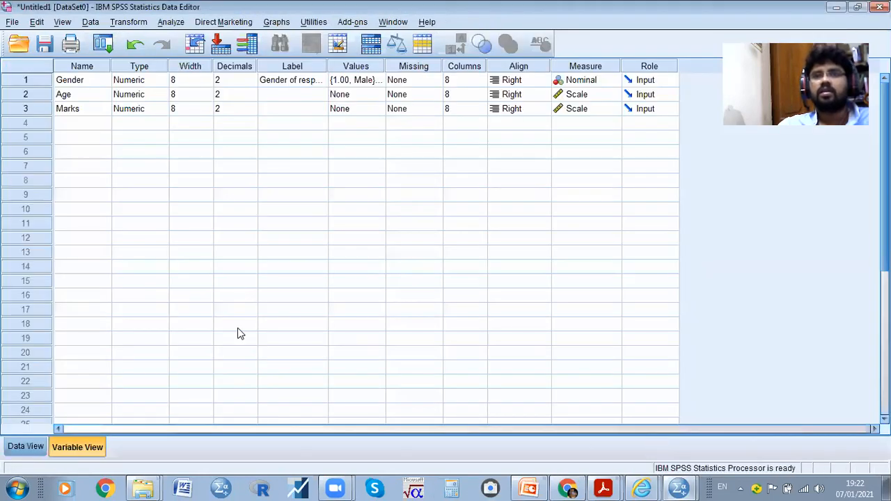
click(27, 446)
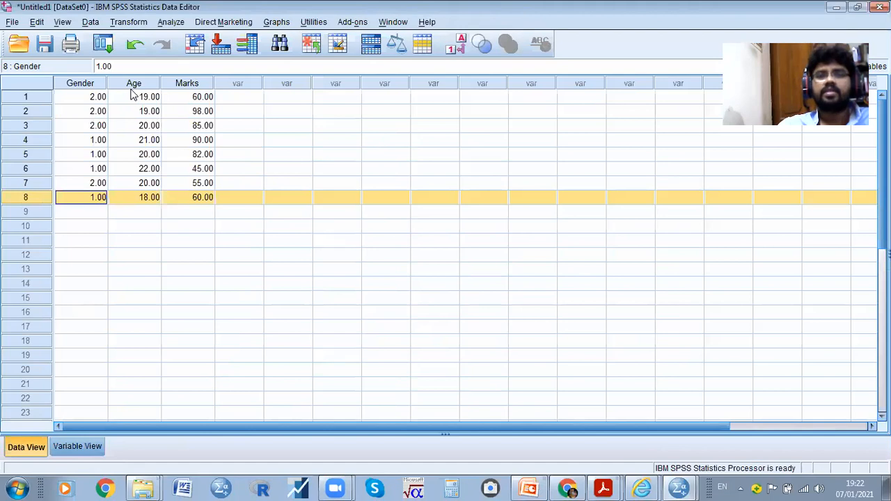
click(135, 84)
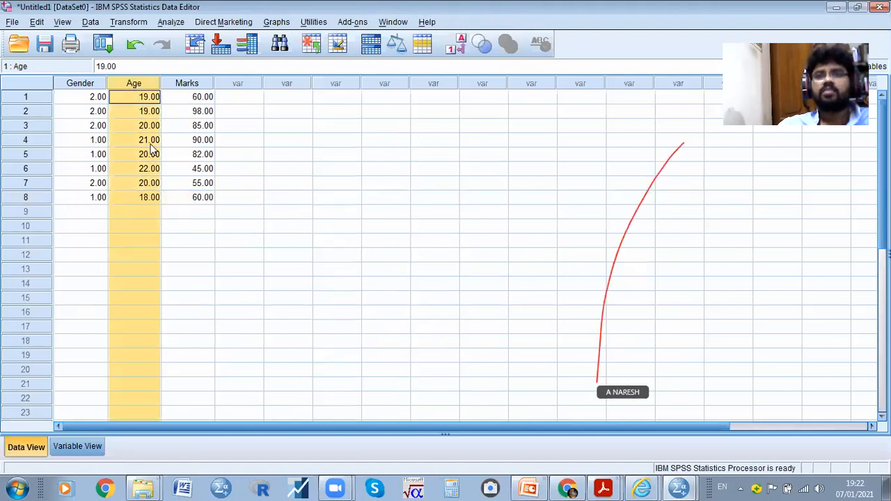
click(152, 216)
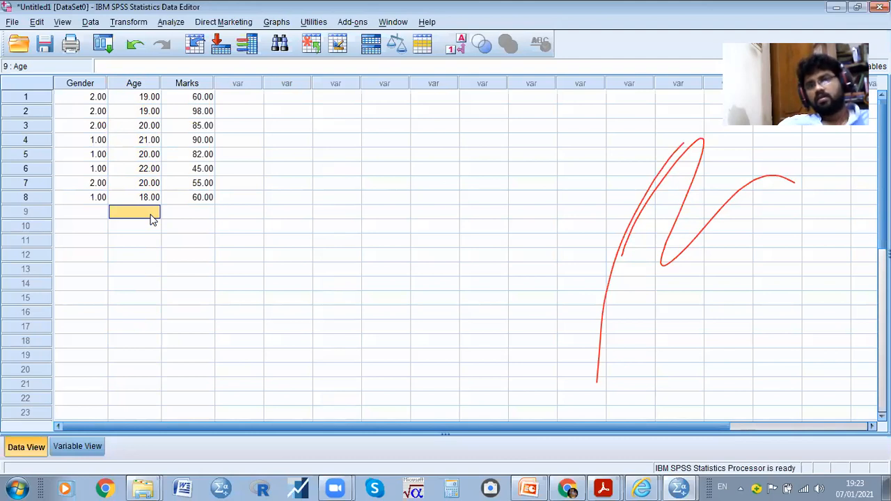
click(136, 84)
- Set the Age variable's decimals to 0 and return to the entered data
click(81, 446)
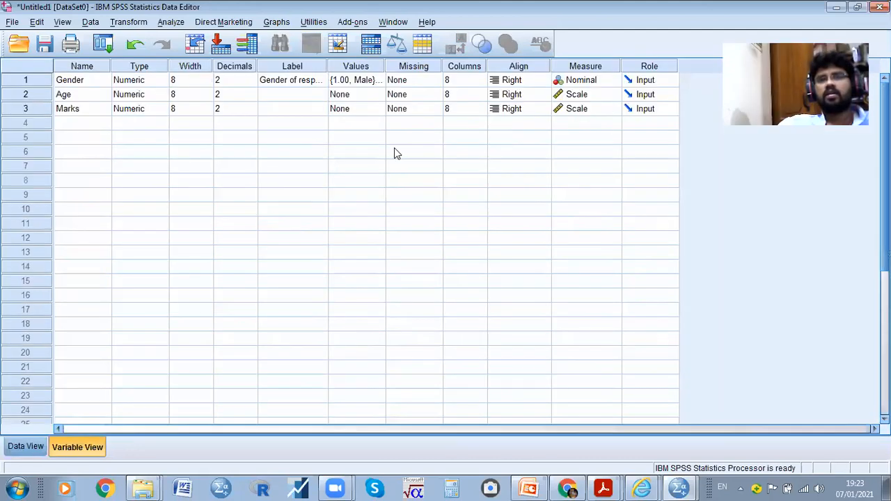
click(240, 97)
click(252, 98)
click(251, 97)
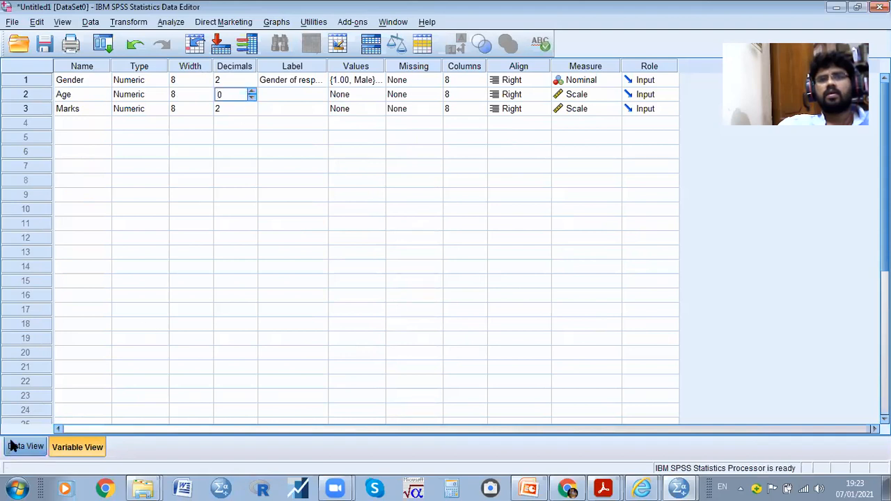
click(27, 449)
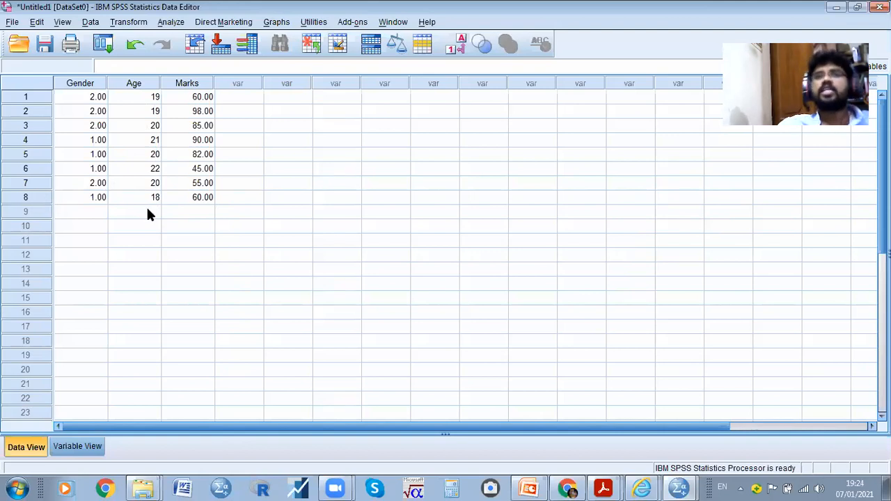
- Start a Descriptives analysis from the descriptive statistics and add Age as its variable
click(180, 25)
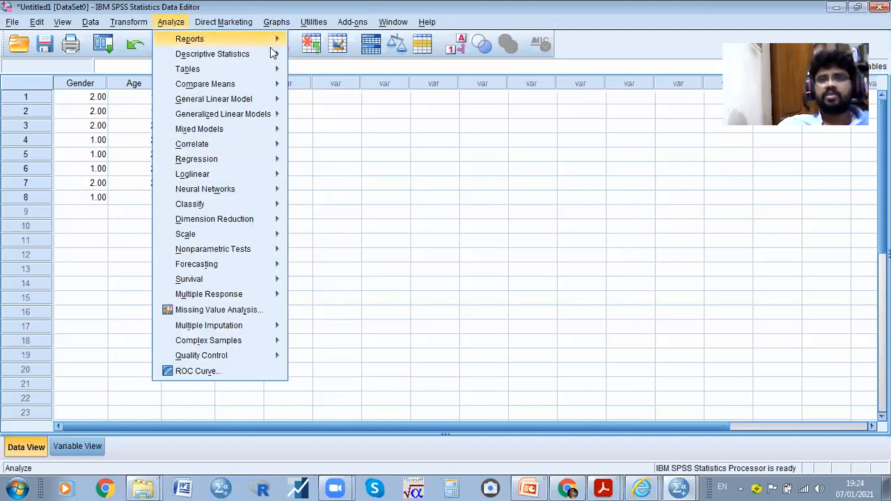
mouse_move(230, 54)
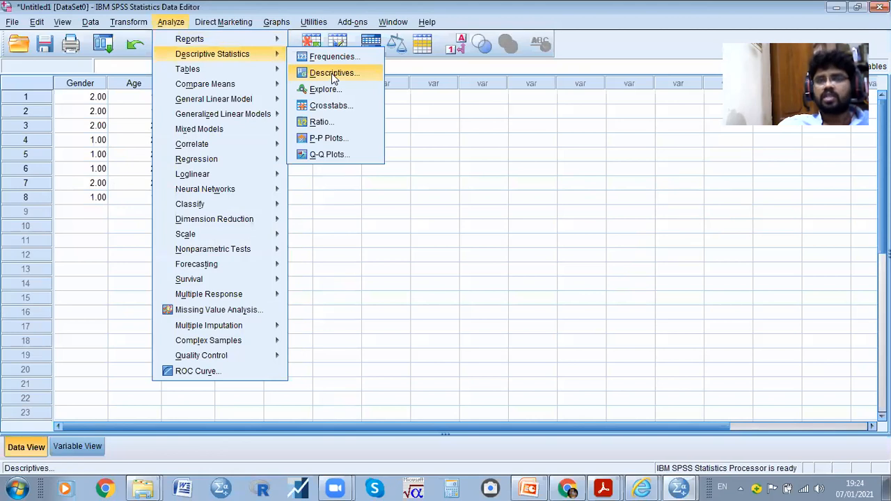
click(331, 73)
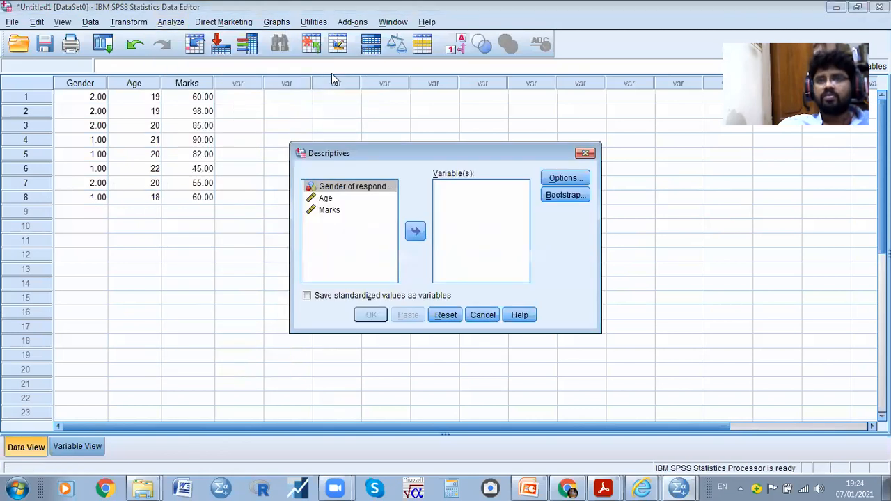
click(324, 199)
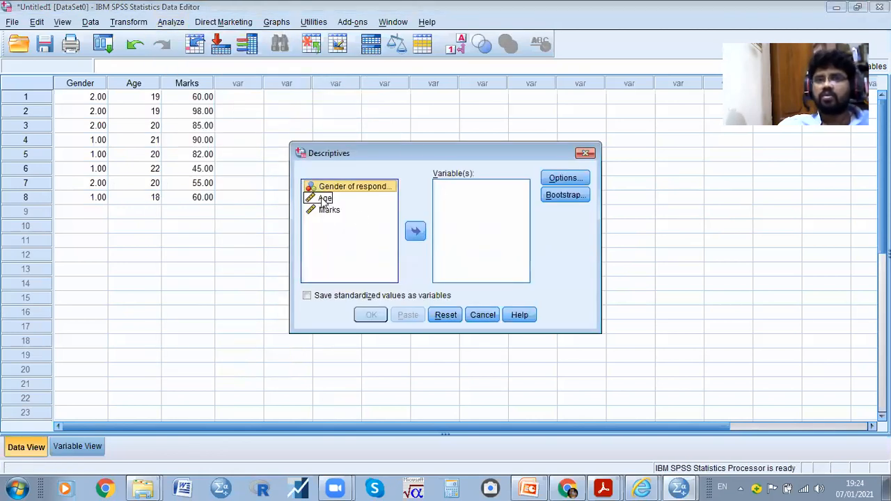
click(324, 199)
click(416, 233)
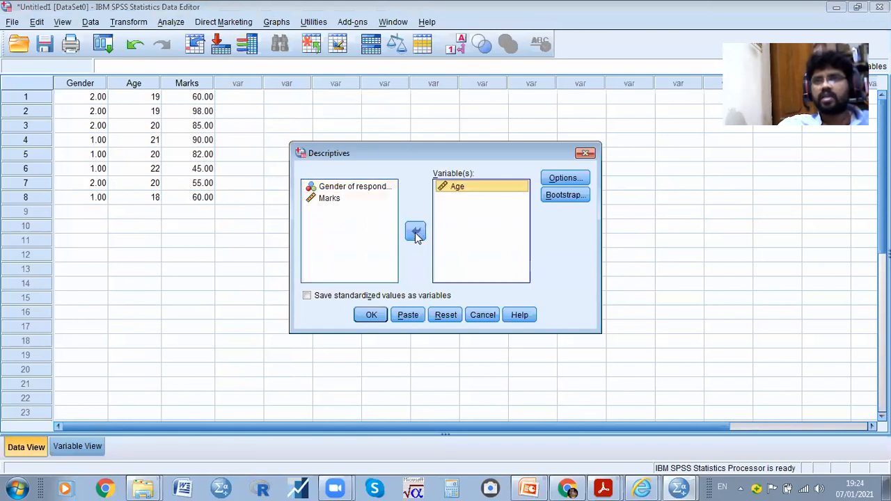
- Limit the Descriptives output to the mean by deselecting standard deviation, minimum and maximum, and run the analysis
click(564, 178)
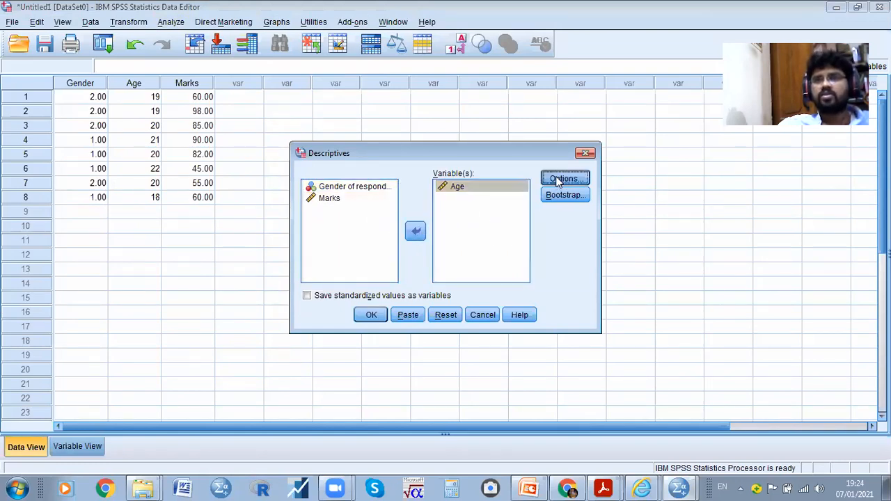
click(397, 175)
click(457, 175)
click(454, 187)
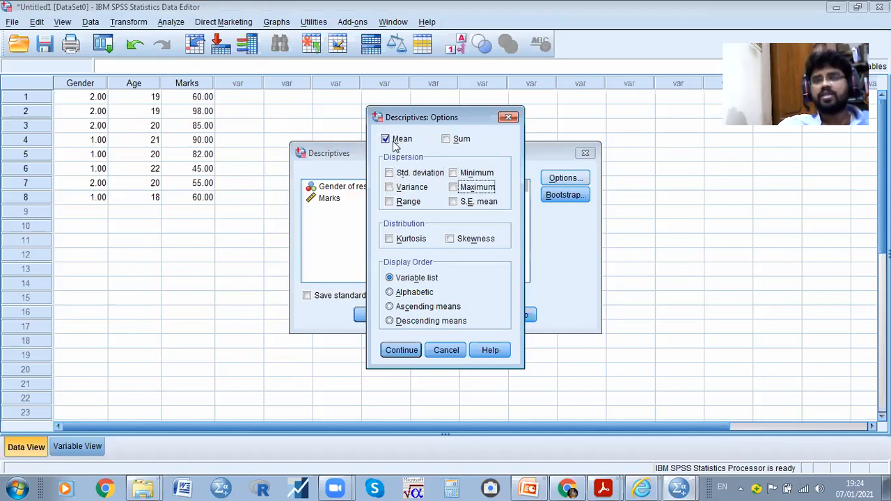
click(405, 350)
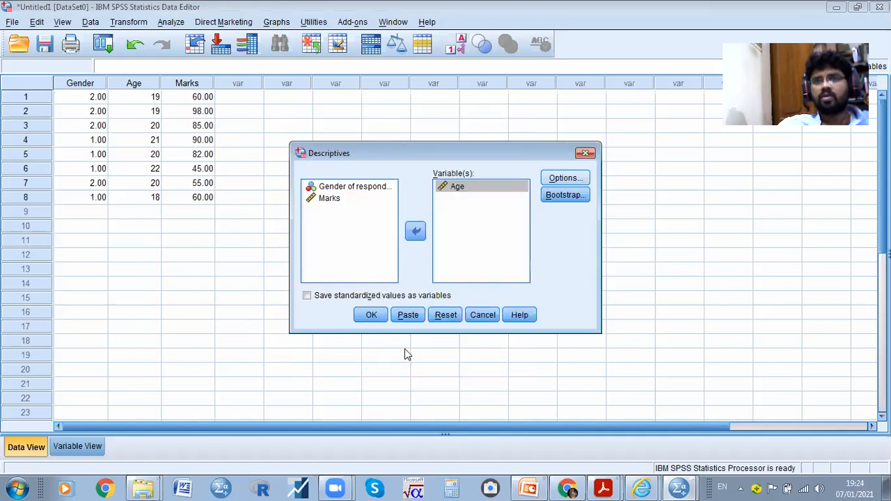
click(370, 317)
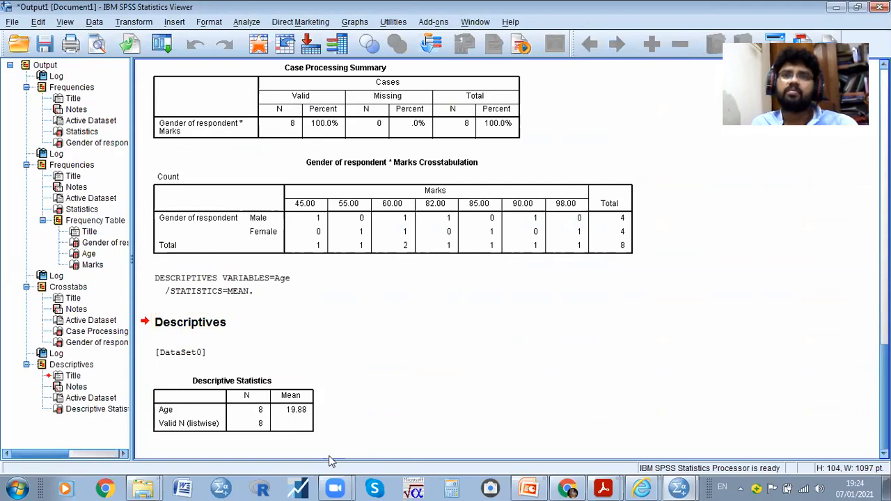
- Open the Calculator and bring it up over the entered data in the Data Editor
click(309, 427)
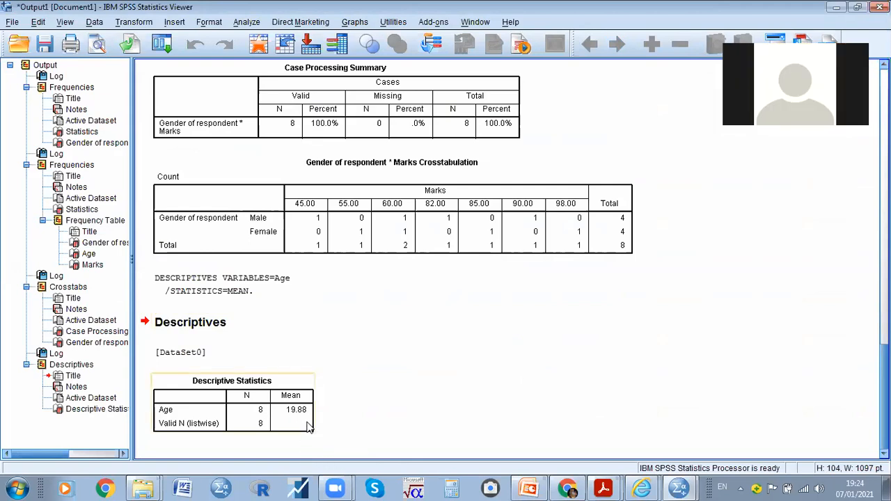
click(450, 486)
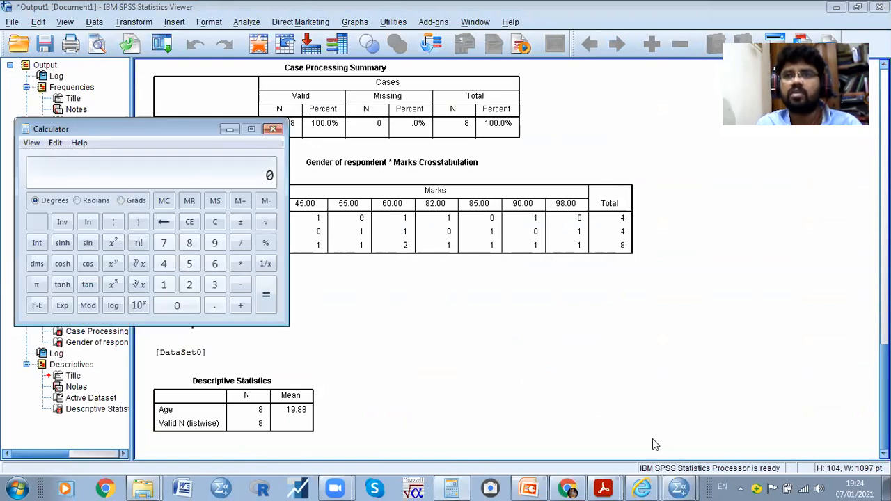
click(679, 487)
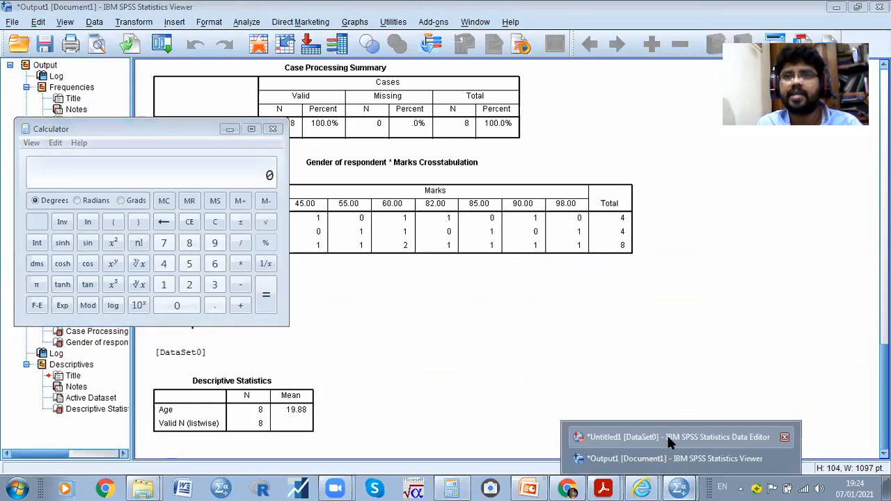
click(657, 437)
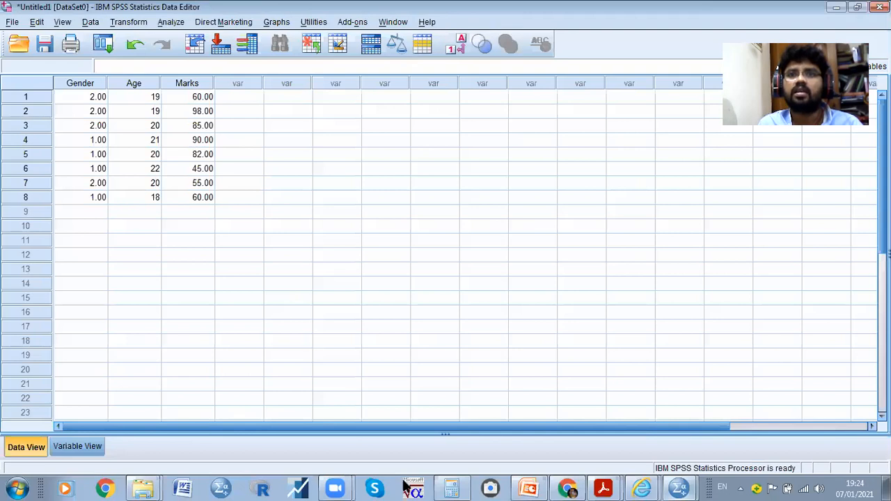
click(455, 487)
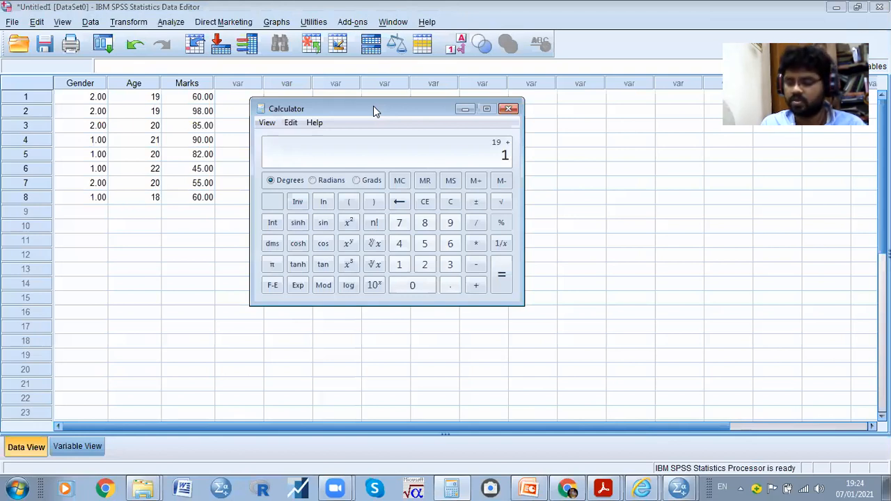
- Calculate the mean age by summing 19, 19, 20, 21, 20, 22, 20 and 18 and dividing by 8, and minimize the Calculator
text(9 + 20 + 21 + 20 + 22 + 20 )
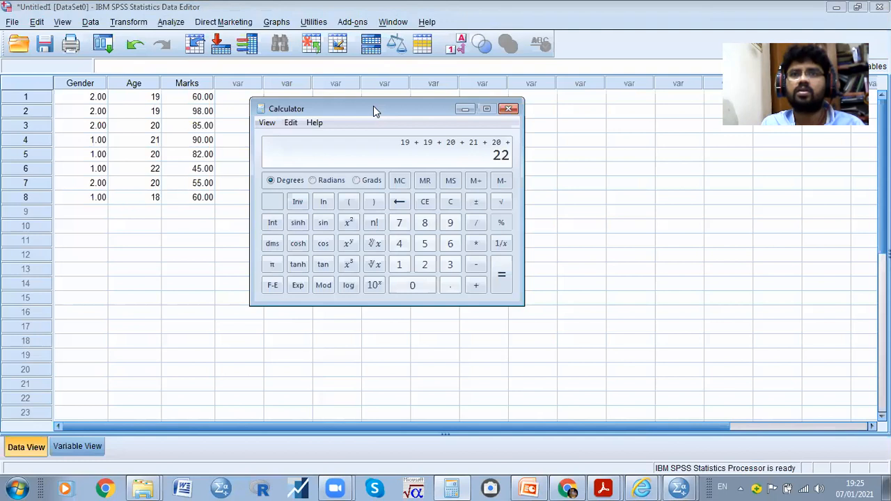
text(+ 18 +)
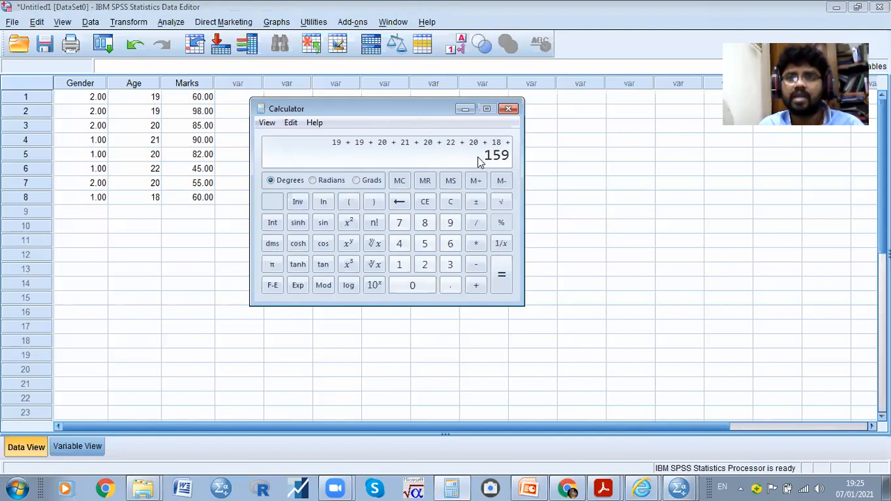
text(/8)
key(Return)
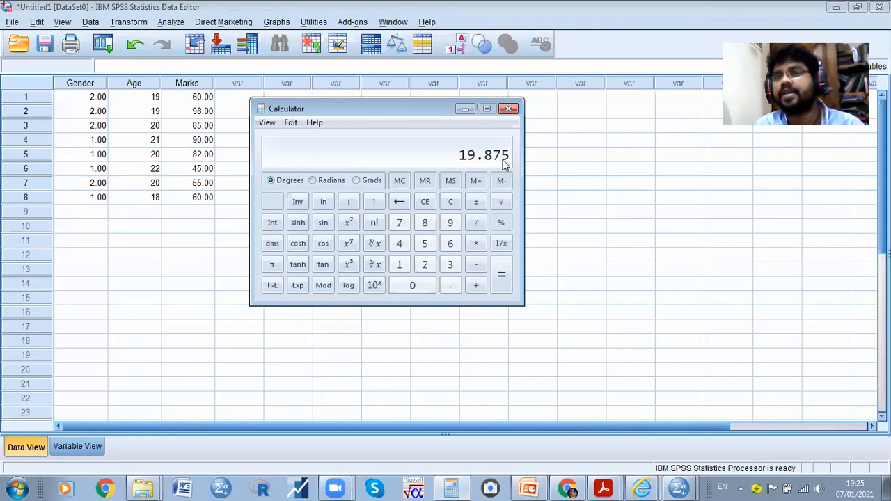
click(465, 110)
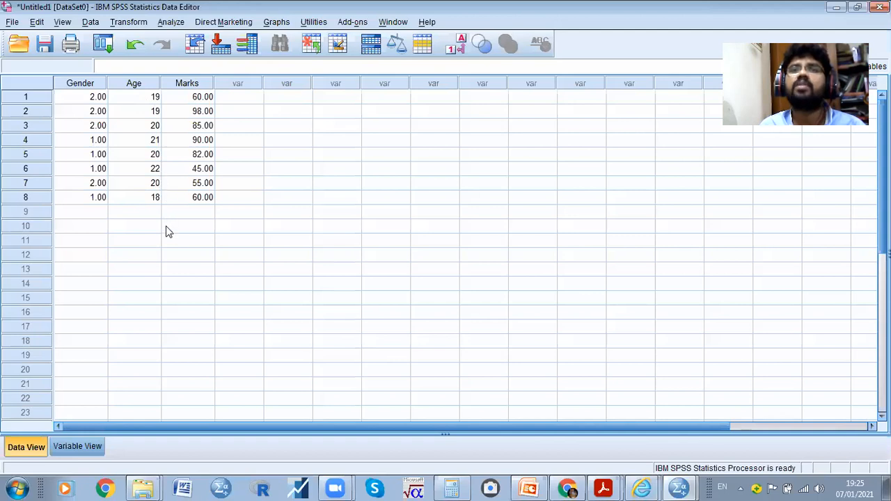
- Highlight the eight Age values in the data and look at the available analyses
drag(151, 96, 160, 202)
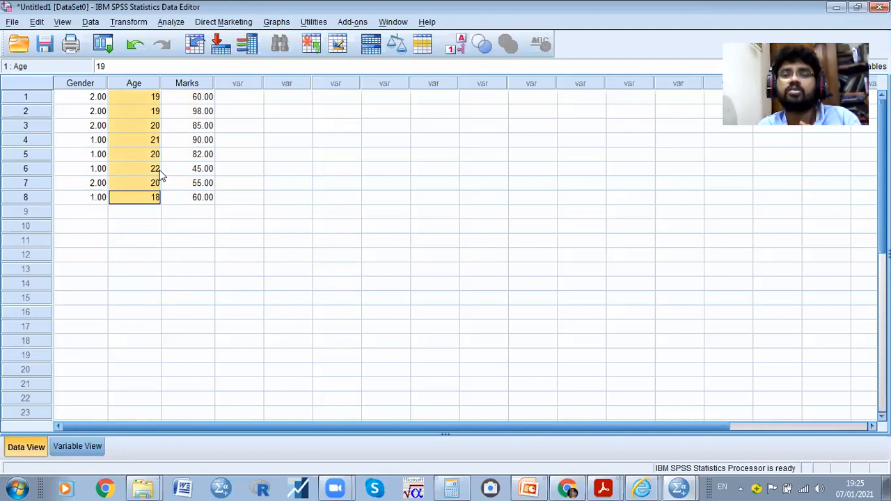
click(142, 96)
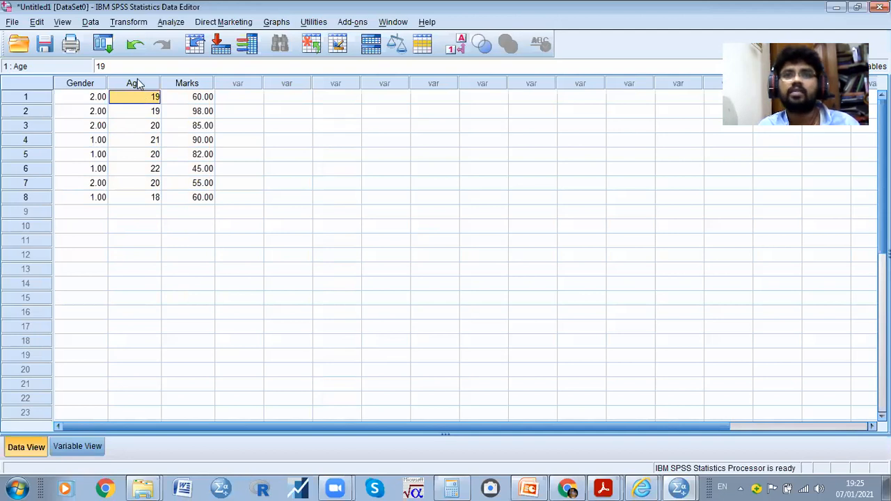
click(171, 23)
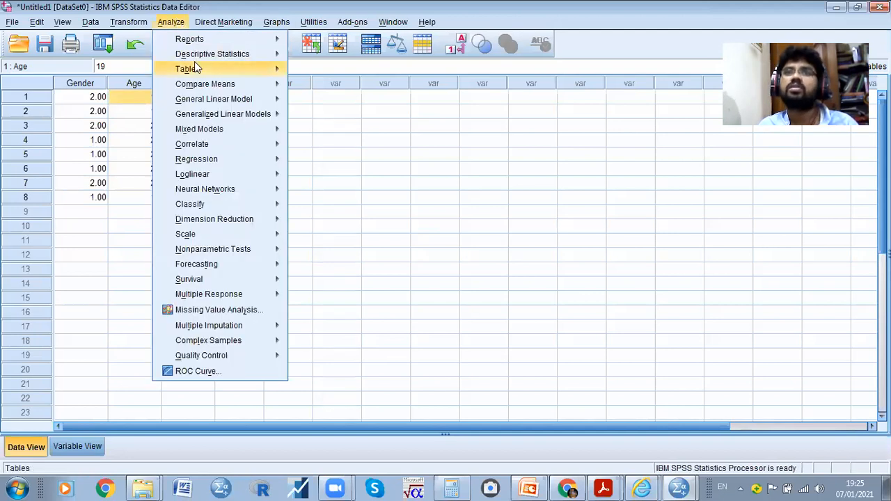
click(171, 22)
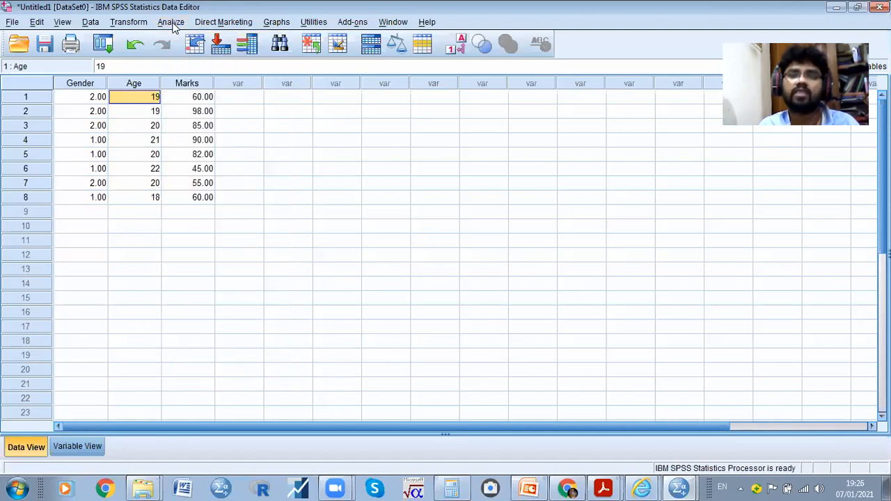
- Rerun the Descriptives analysis after removing Age from the variables and adding it back
click(172, 22)
mouse_move(189, 55)
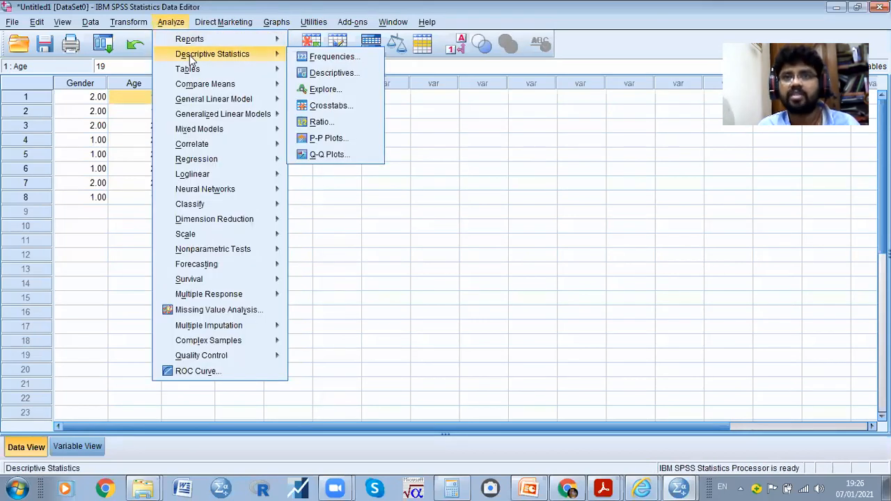
click(330, 73)
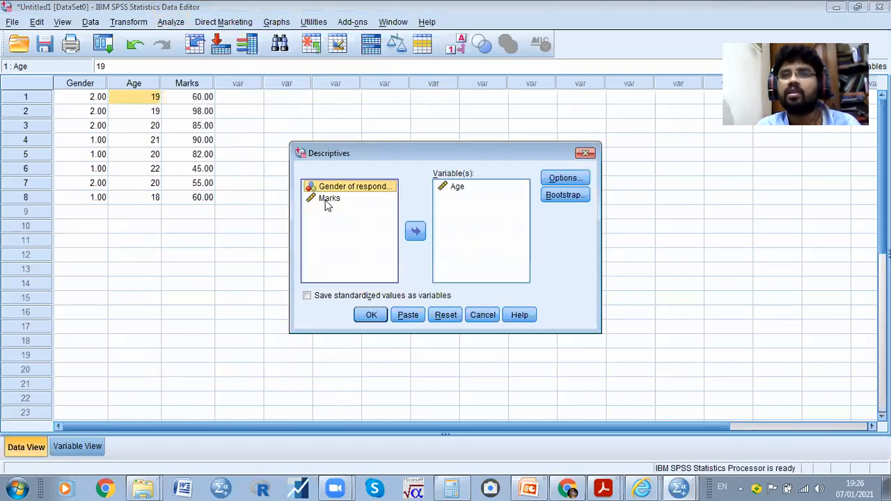
click(452, 187)
click(414, 232)
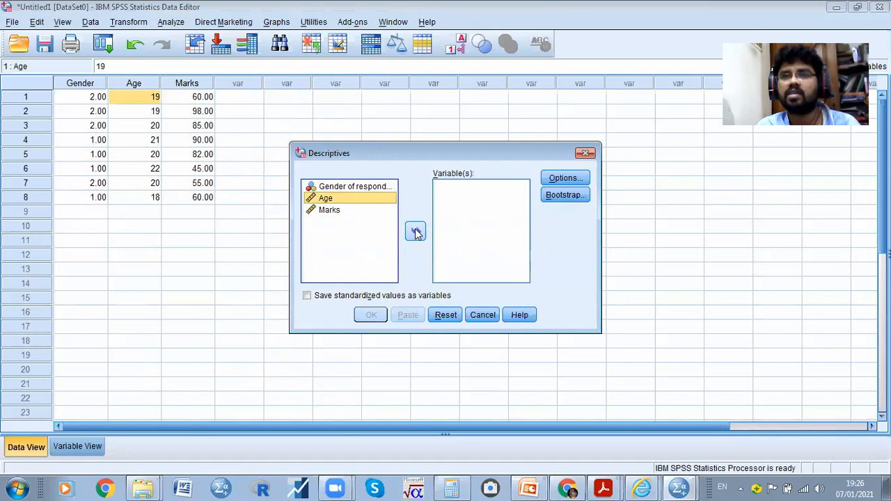
click(415, 232)
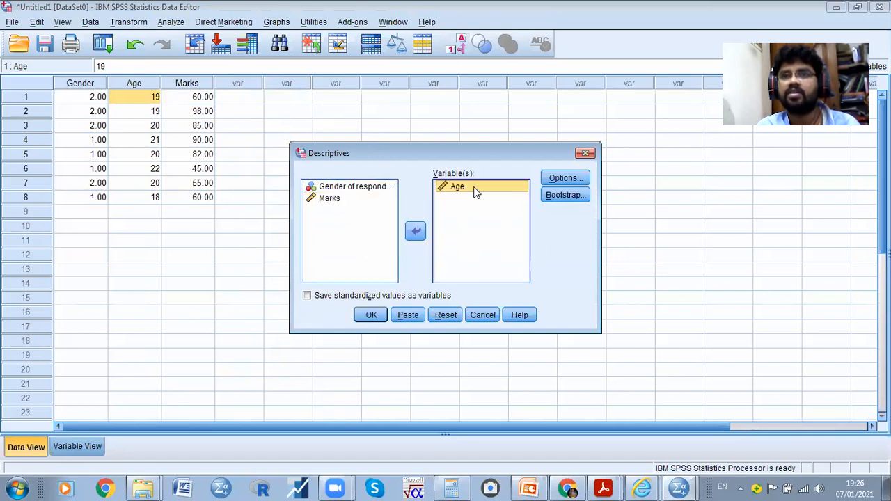
click(369, 314)
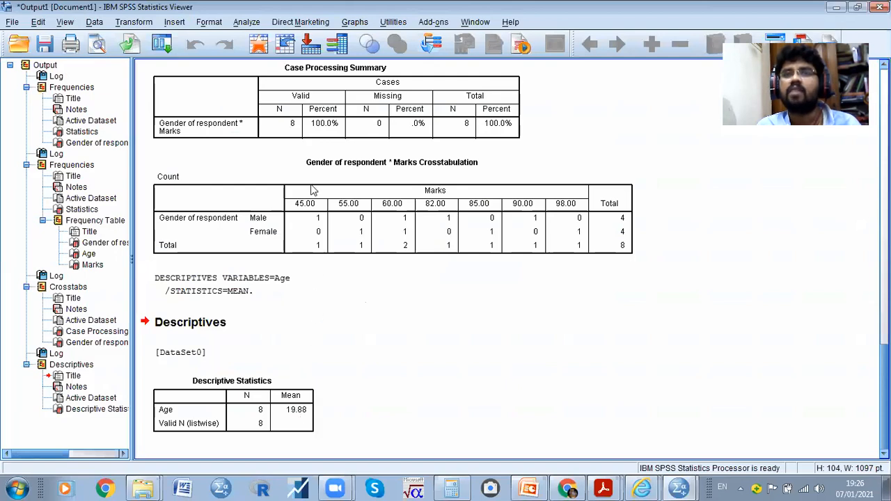
- Return to the Data Editor and highlight the Marks column to examine its values
key(alt+Tab)
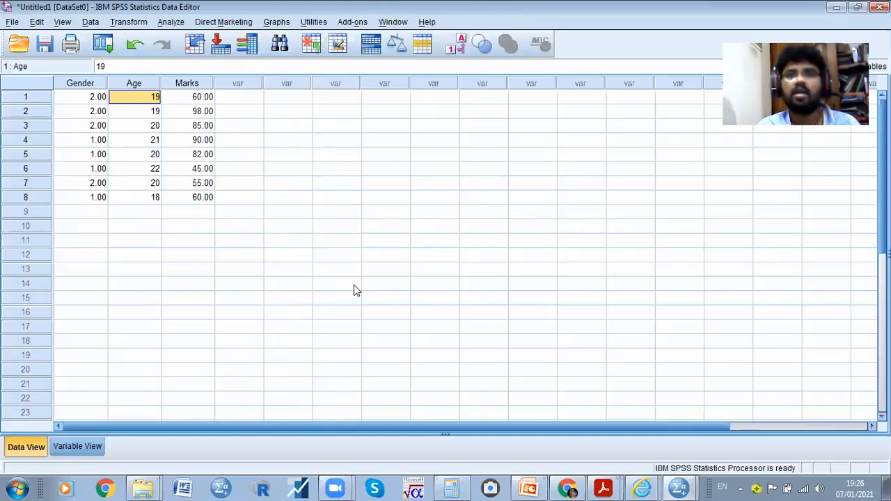
click(202, 87)
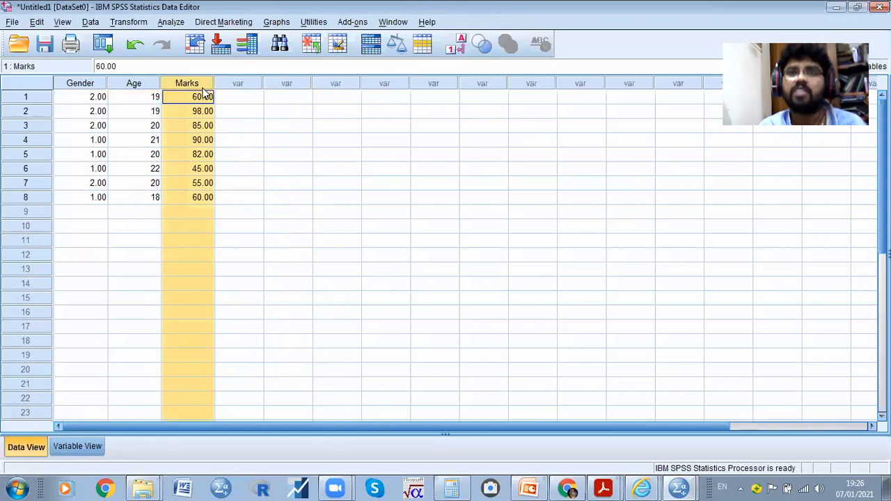
click(180, 24)
click(179, 23)
click(433, 168)
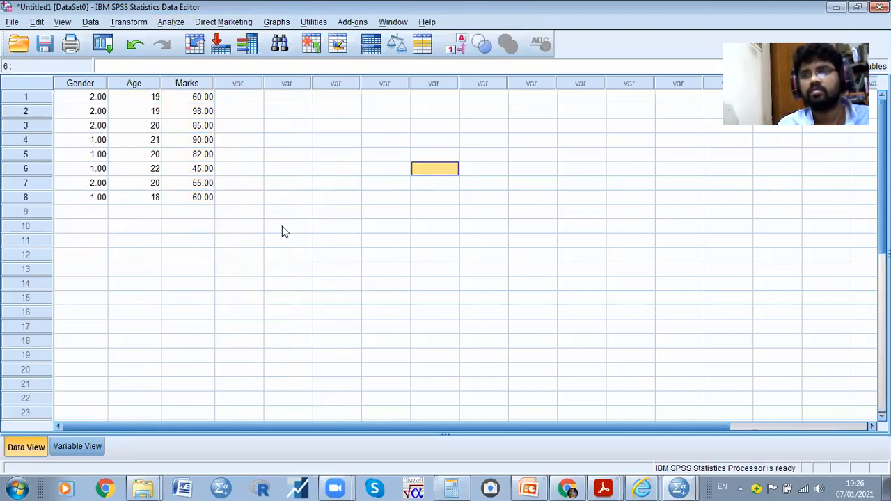
click(171, 24)
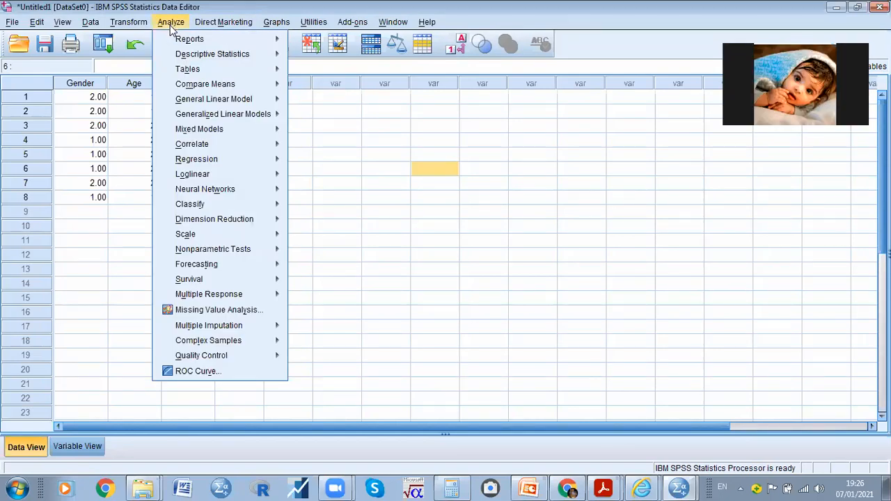
click(172, 26)
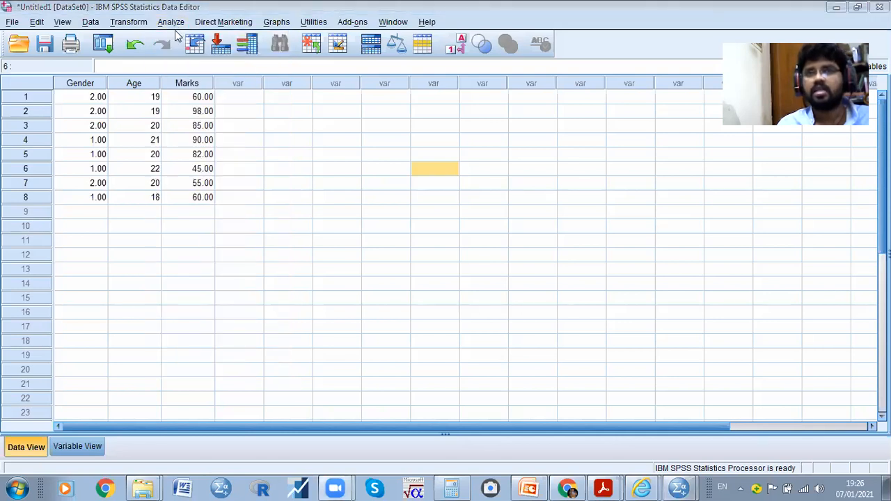
- Try to duplicate the eight respondents' data from row 9 onward, and undo the paste
drag(86, 98, 211, 202)
click(77, 212)
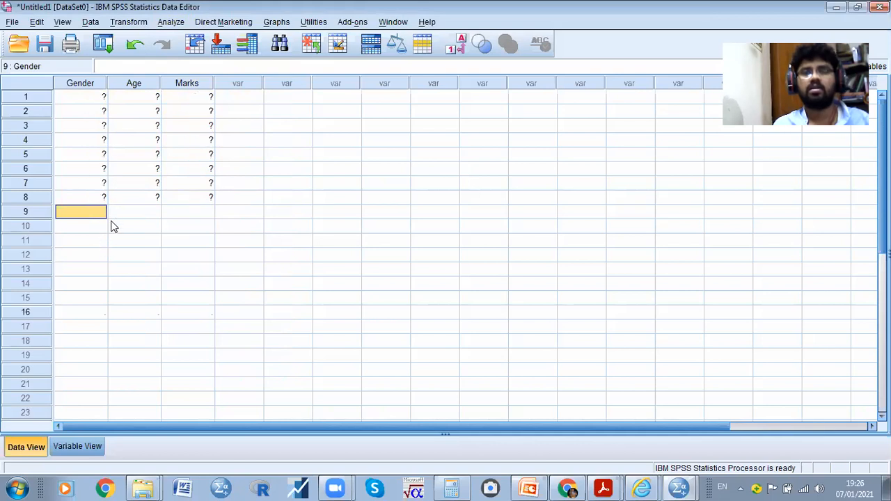
key(ctrl+z)
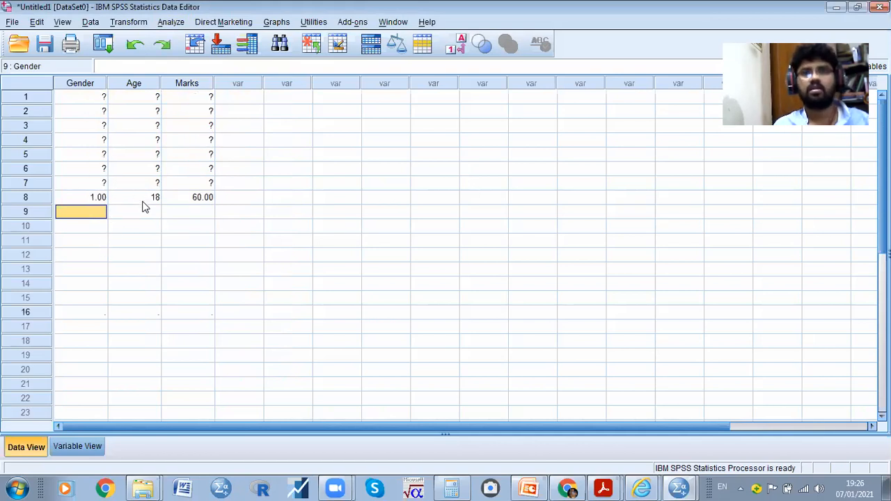
key(ctrl+z)
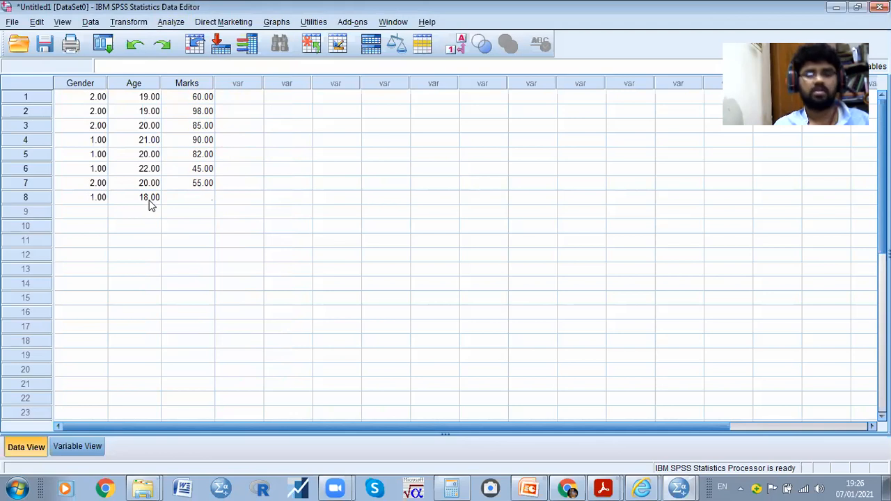
- Enter 60 as the Marks value in row 8
click(202, 197)
text(6)
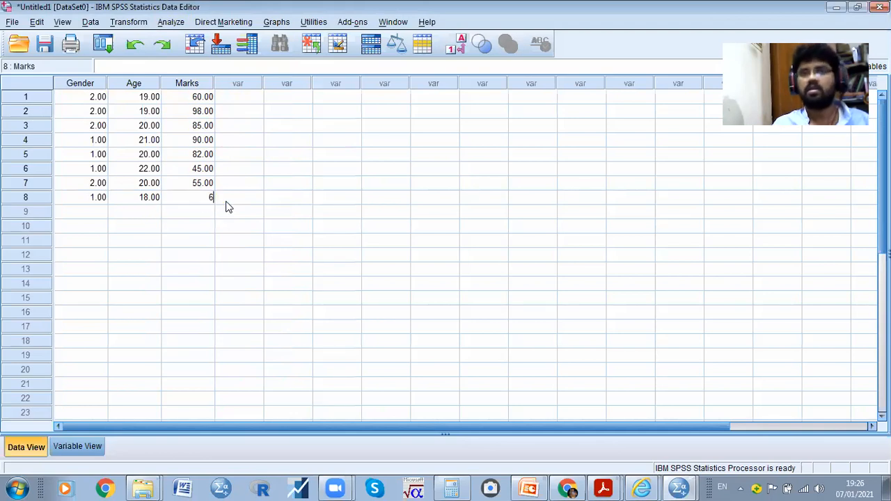
text(0)
- Copy the Gender, Age and Marks values of rows 1 to 8 and paste them starting at row 9 and again at row 16
drag(83, 98, 186, 197)
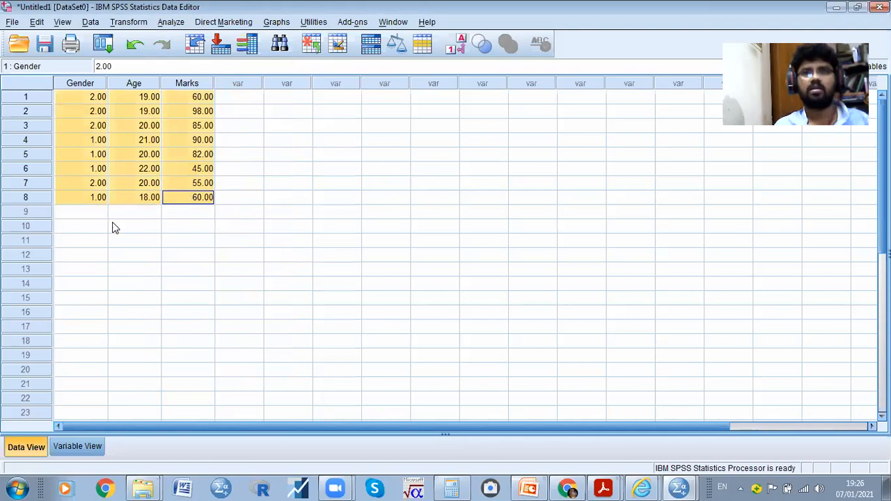
click(87, 213)
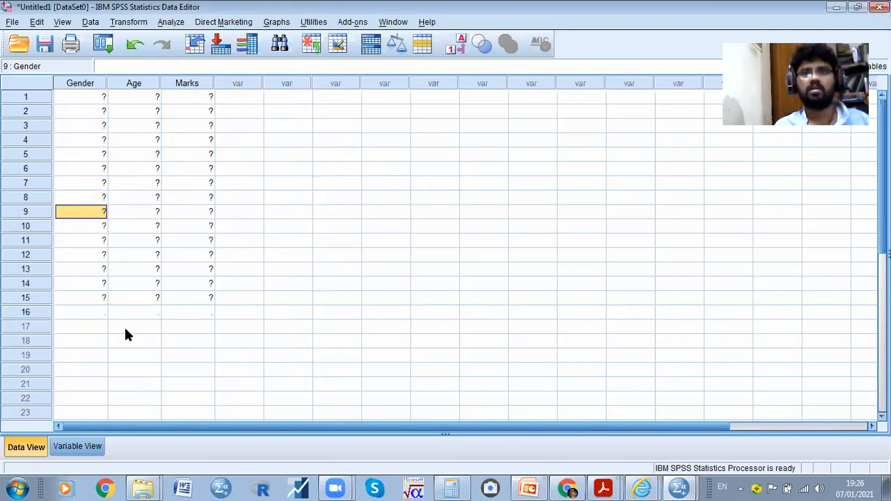
click(93, 312)
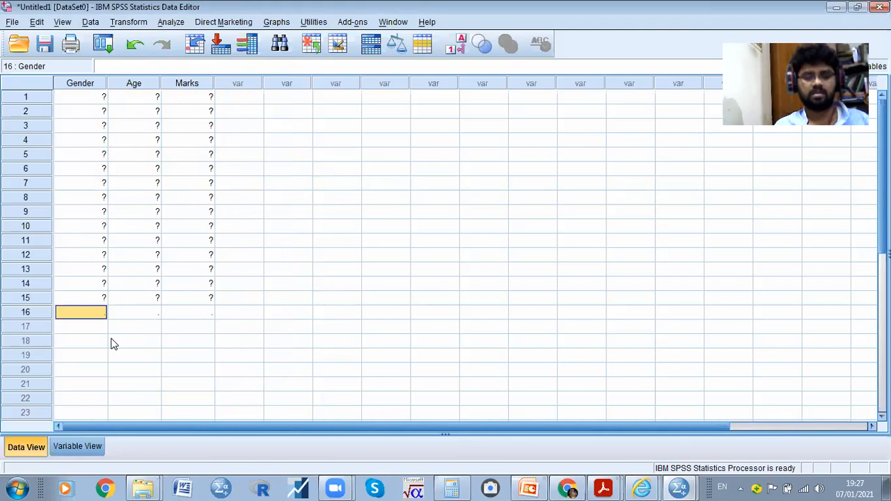
scroll(111, 327, down, 4)
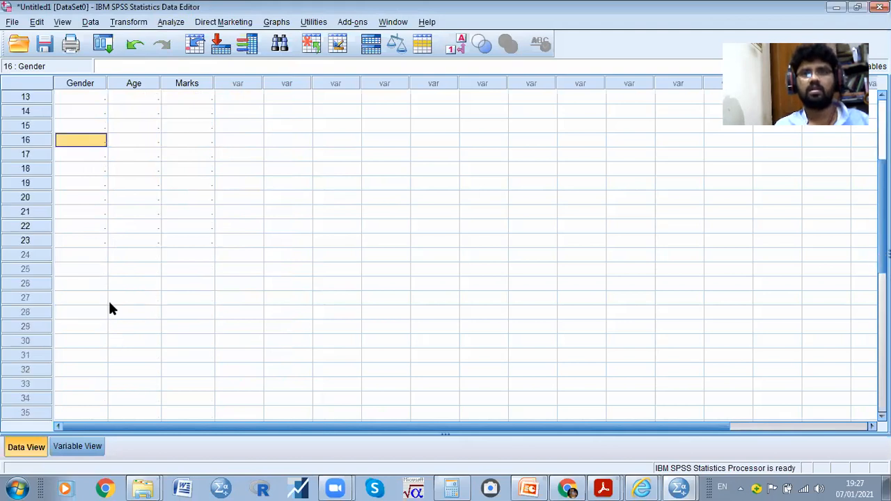
click(383, 227)
click(75, 446)
click(28, 445)
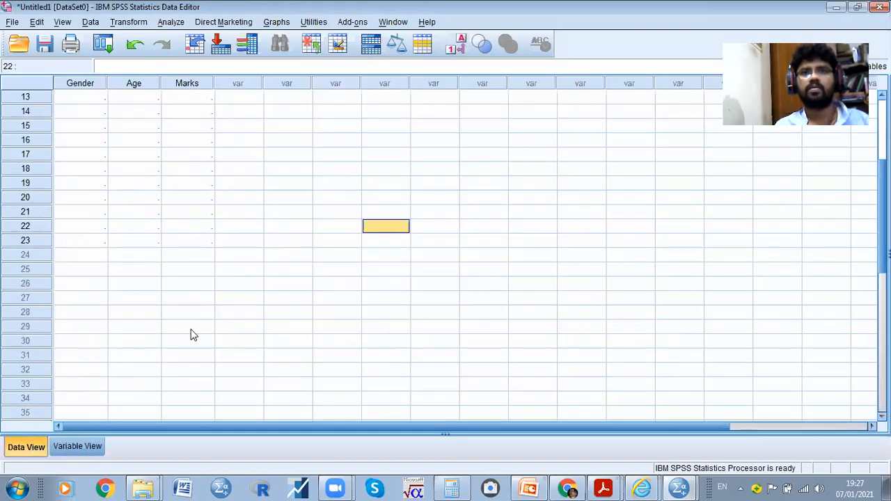
- Try to copy the Gender, Age and Marks values of rows 1 to 8 into the rows starting at row 9
scroll(195, 327, up, 4)
drag(90, 211, 185, 259)
drag(91, 98, 185, 197)
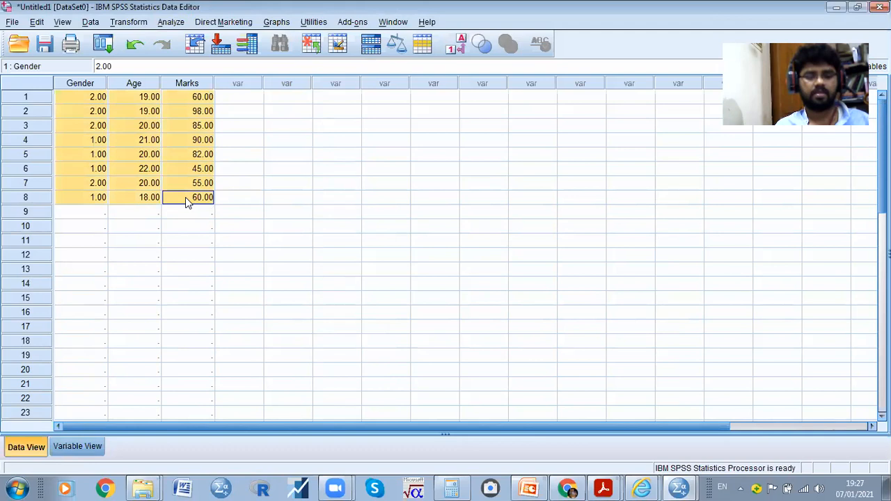
right_click(185, 196)
click(213, 223)
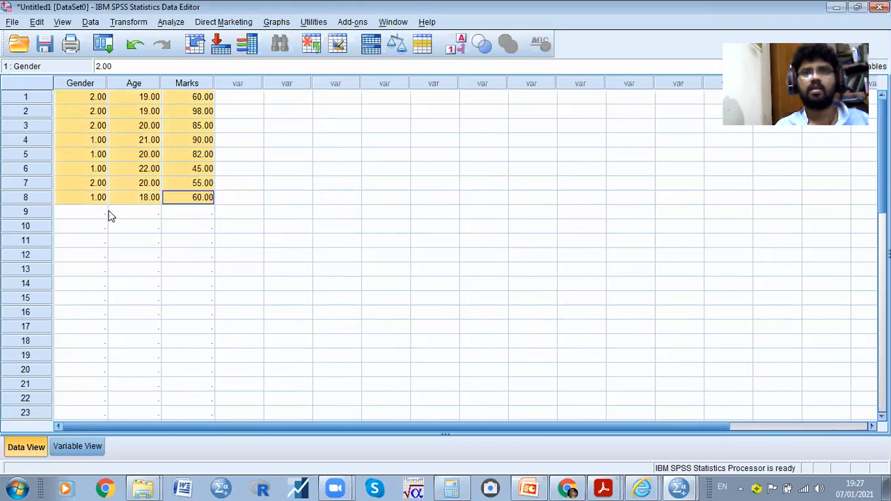
click(88, 213)
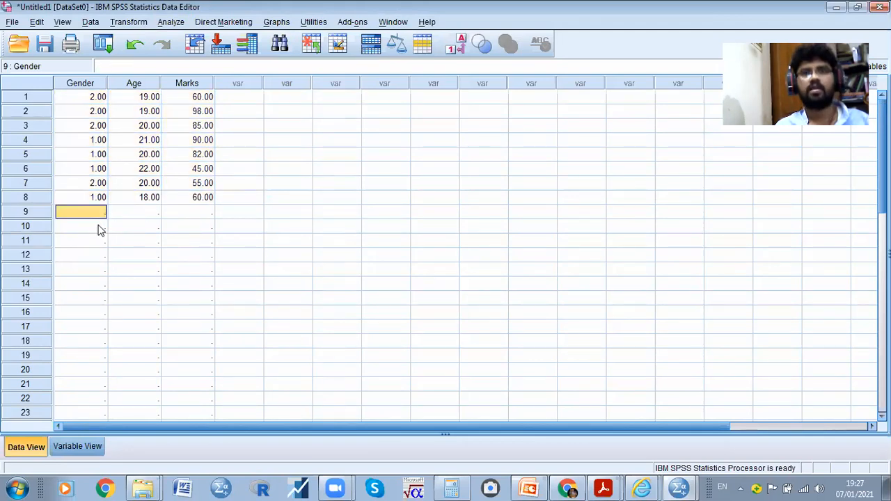
- Paste the Gender, Age and Marks values of rows 1 to 8 into a Word document and copy them again from there
drag(85, 97, 177, 195)
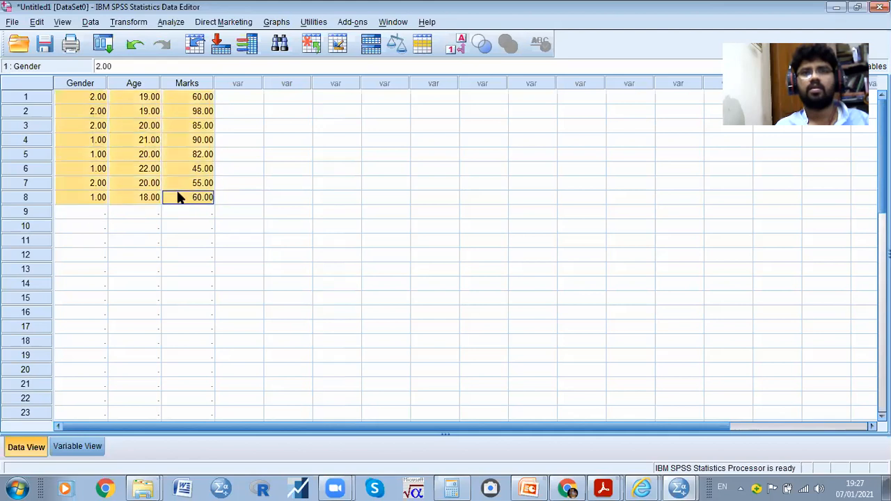
click(185, 483)
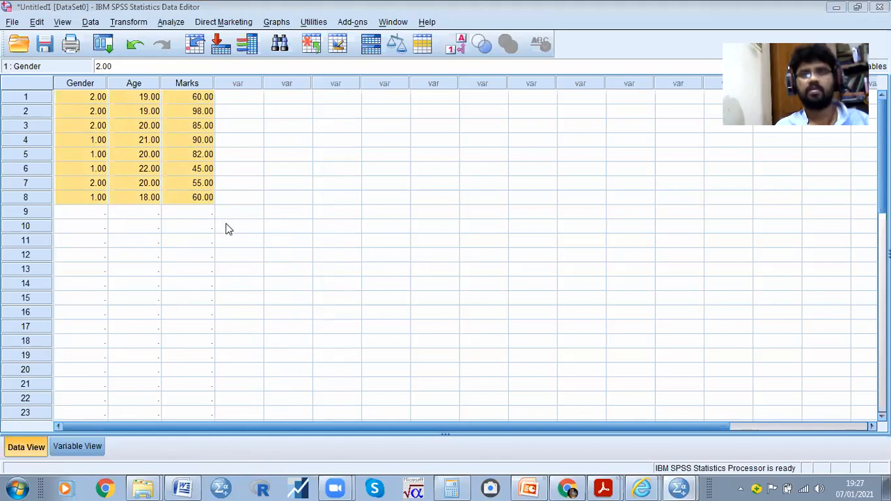
key(alt+Tab)
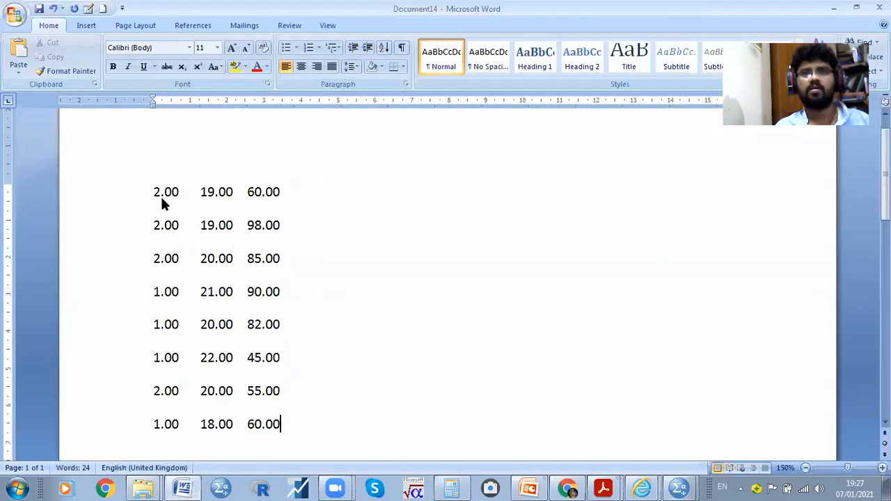
drag(190, 215, 268, 423)
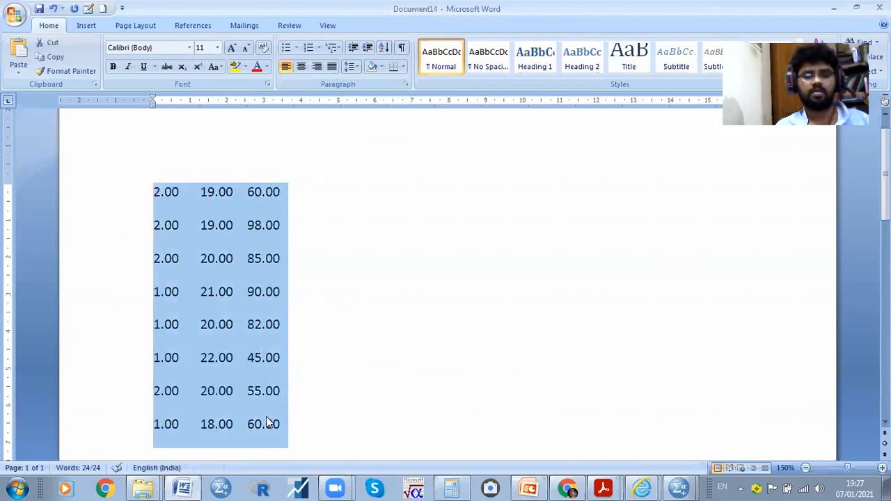
- Return to the SPSS Data Editor and paste the eight copied cases repeatedly in consecutive blocks from row 9 through row 48
key(alt+Tab)
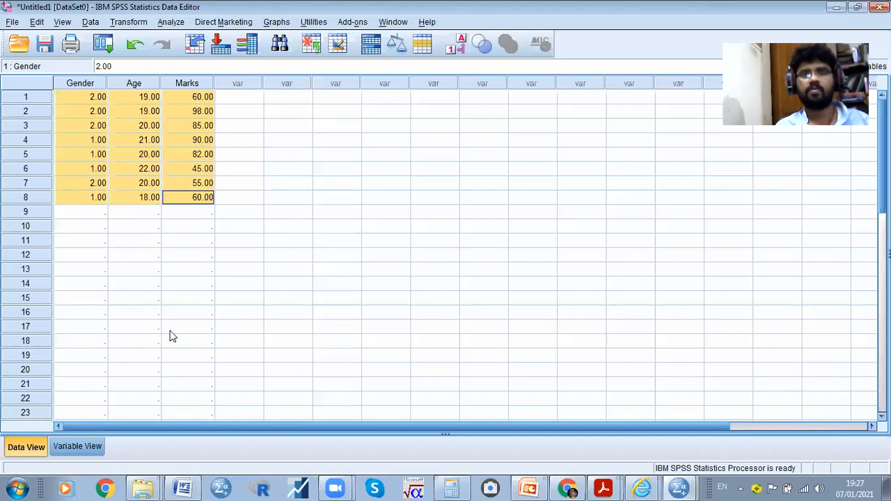
scroll(204, 305, down, 4)
click(90, 269)
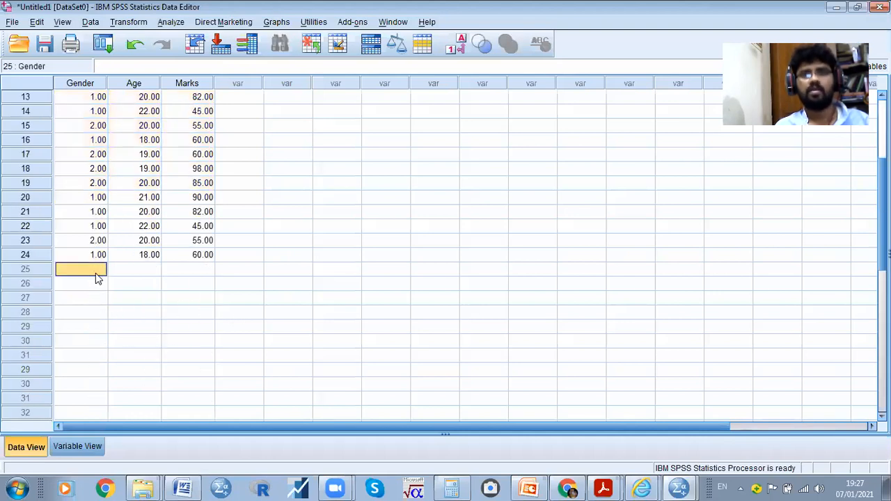
key(ctrl+v)
scroll(107, 298, down, 2)
click(106, 299)
key(ctrl+v)
scroll(107, 306, down, 1)
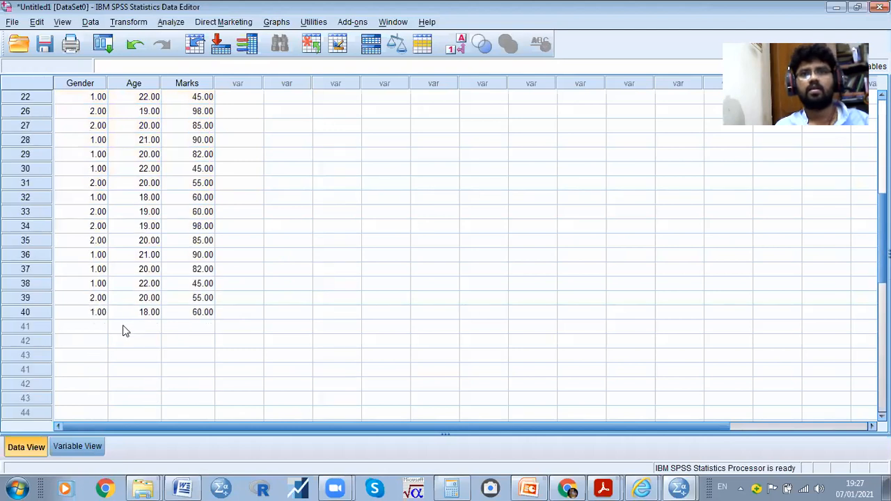
click(105, 327)
key(ctrl+v)
scroll(116, 341, down, 1)
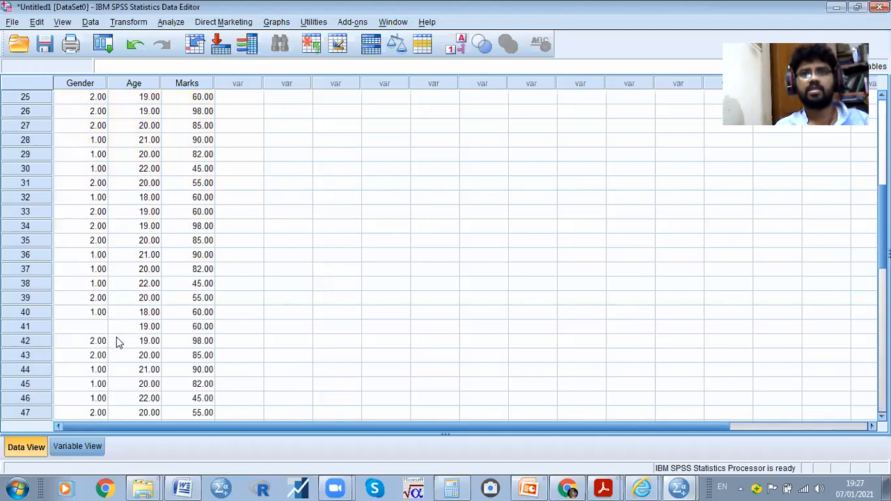
key(ctrl+Home)
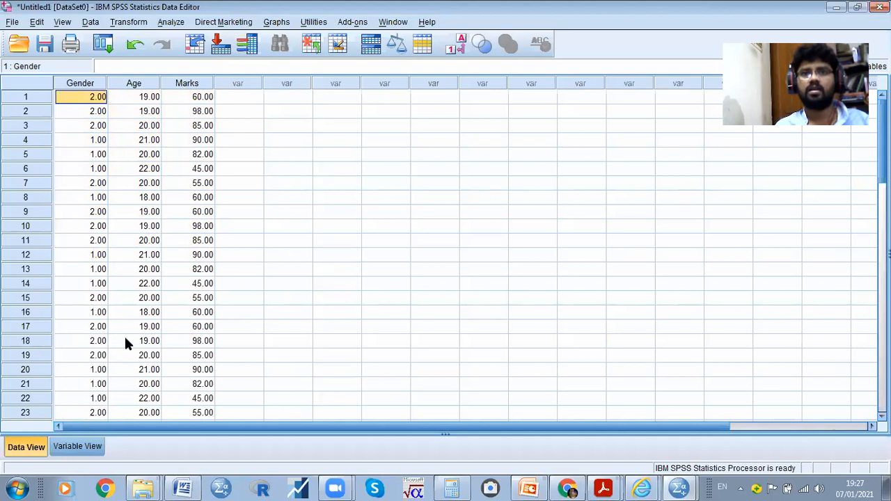
scroll(140, 361, down, 2)
scroll(158, 394, down, 9)
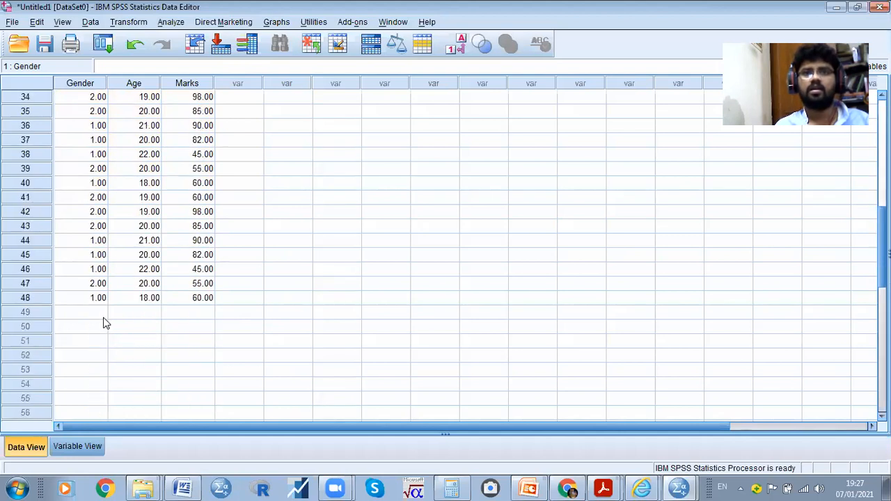
- Try to copy the cases in rows 47 and 48 into rows 49 and 50, and undo the paste
drag(97, 283, 175, 302)
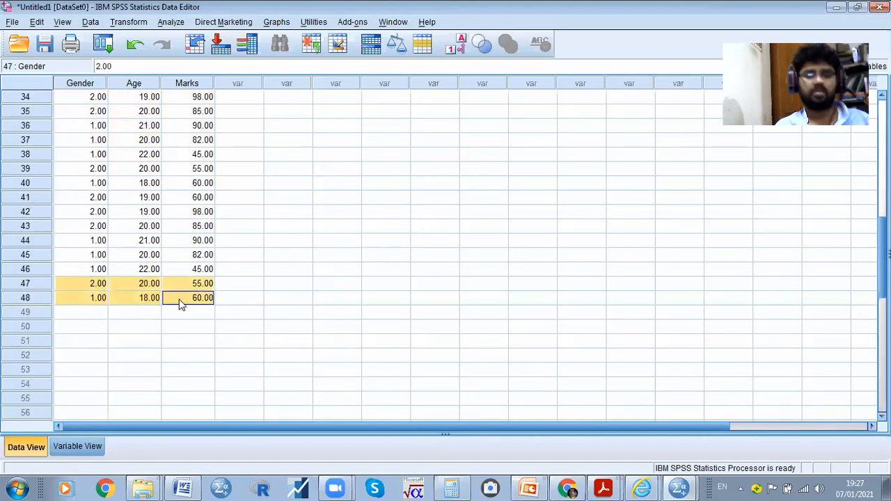
click(83, 312)
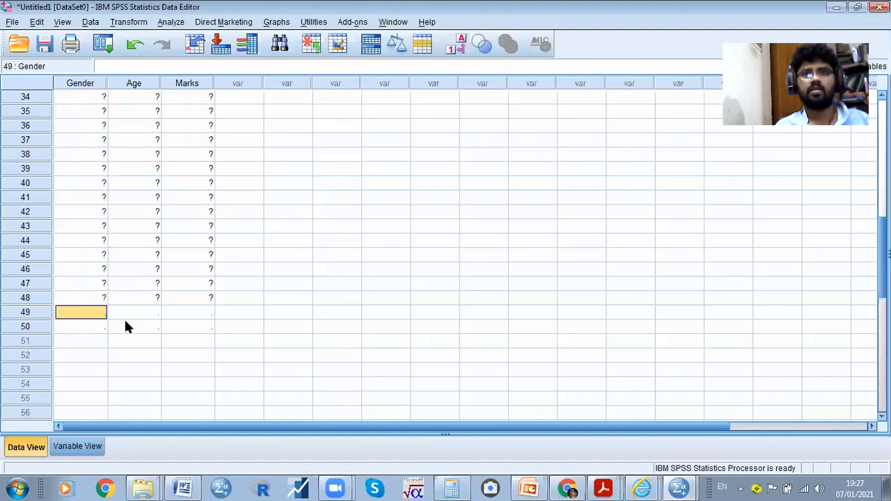
click(171, 341)
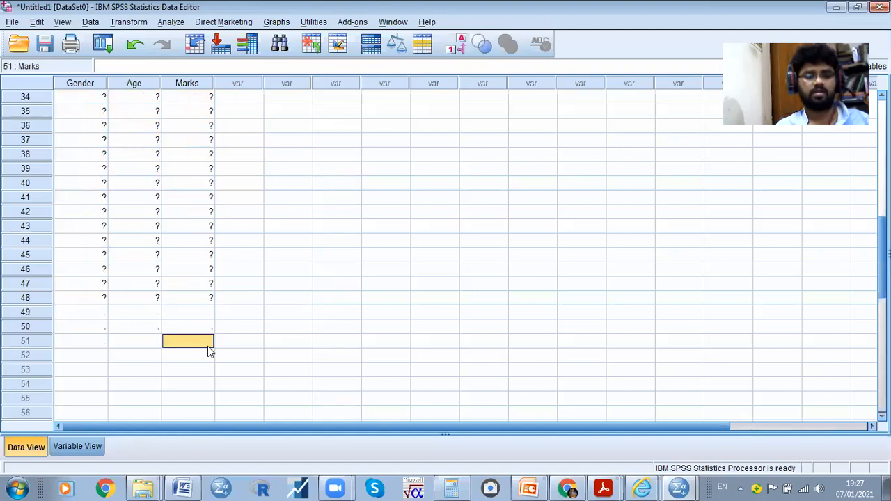
scroll(296, 324, up, 11)
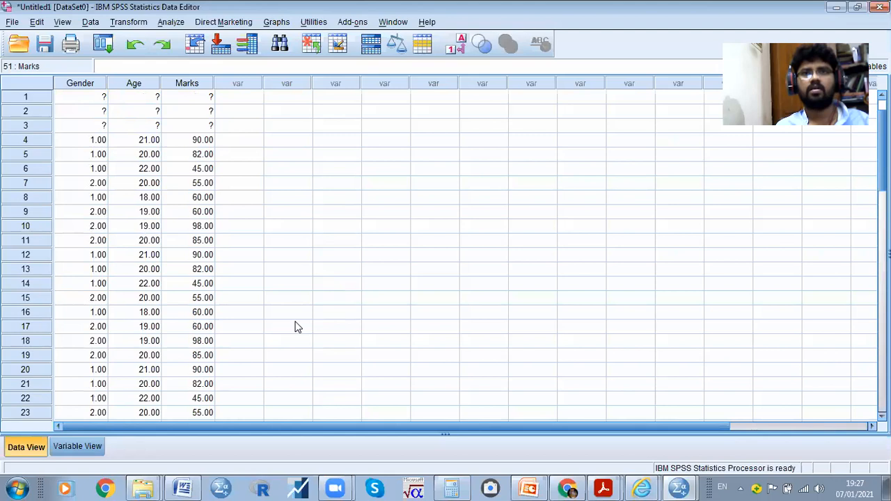
- Enter a new case in row 49 with Gender 2, Age 19 and Marks 56
scroll(274, 316, down, 13)
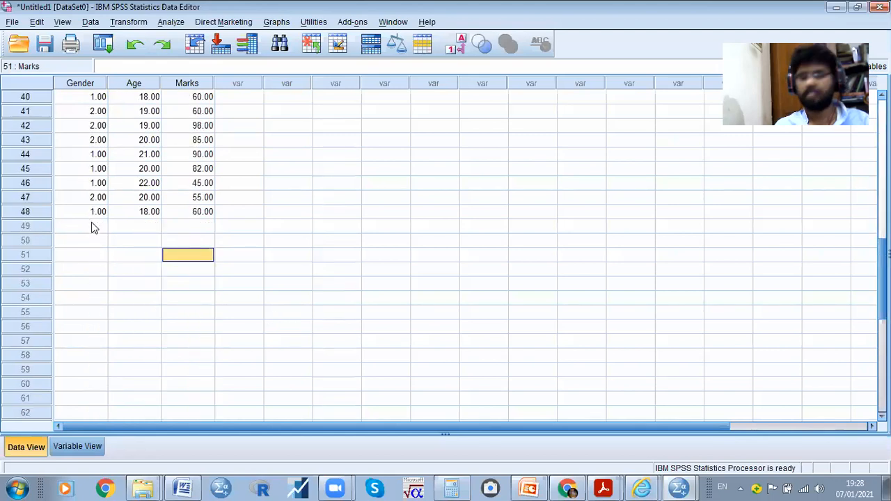
click(94, 228)
text(1)
key(Tab)
text(19)
key(Tab)
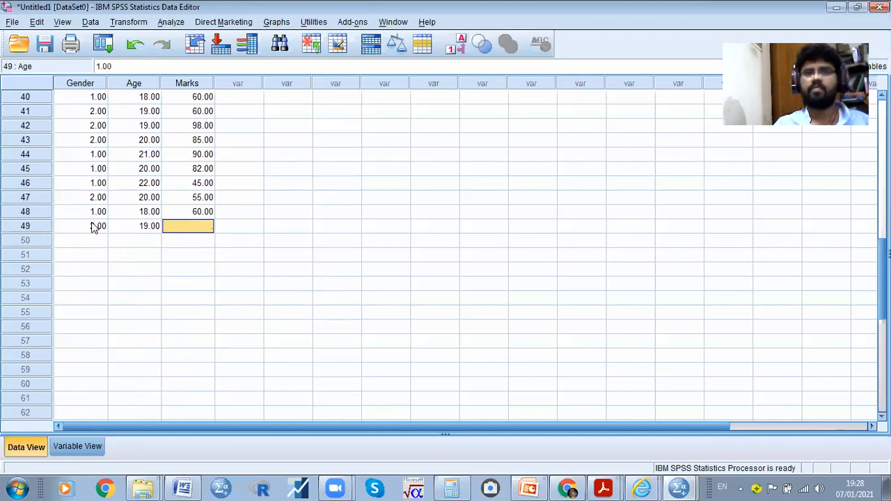
text(56)
key(Return)
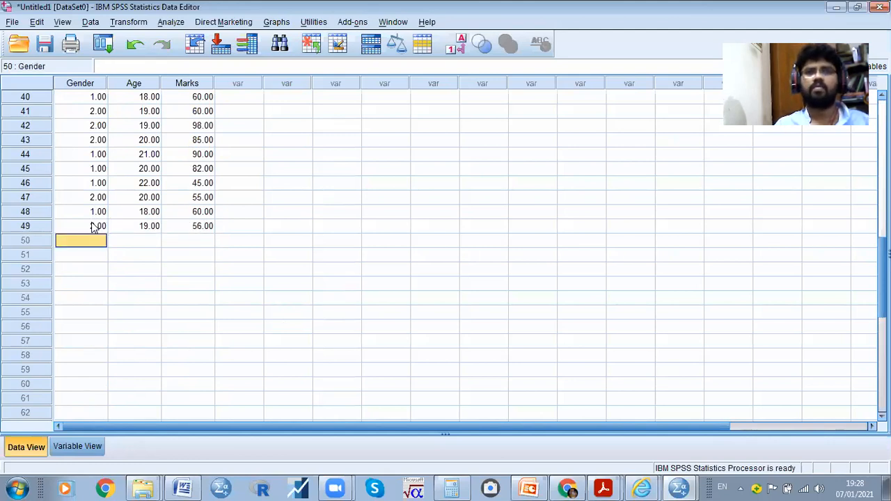
- Enter a new case in row 50 with Gender 1, Age 21 and Marks 54
text(1)
key(Tab)
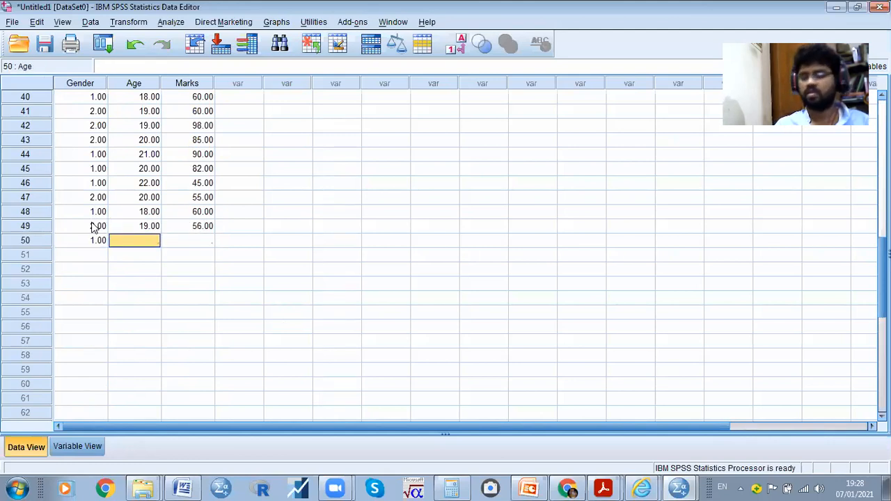
text(21)
key(Tab)
text(5)
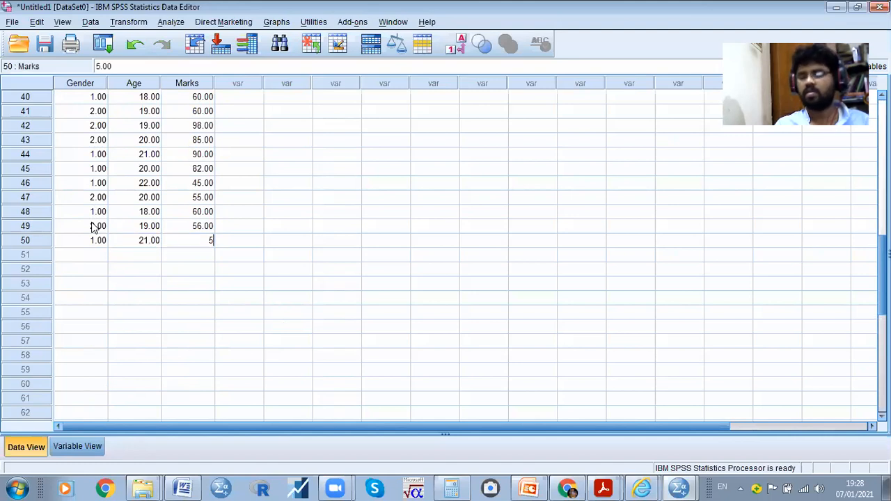
text(4)
key(Return)
- Examine the enlarged dataset from row 1 to row 50, checking the Marks values of the cases
scroll(123, 303, up, 8)
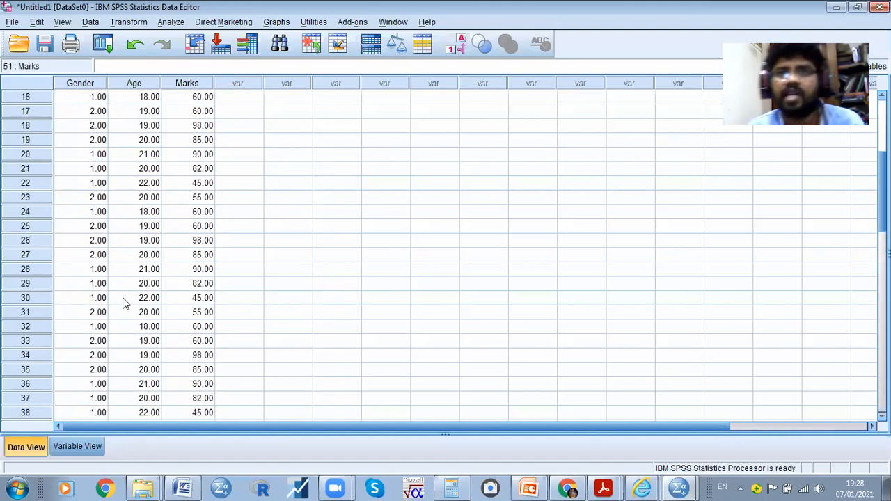
scroll(122, 302, up, 5)
click(31, 97)
scroll(35, 252, down, 10)
click(104, 374)
click(212, 359)
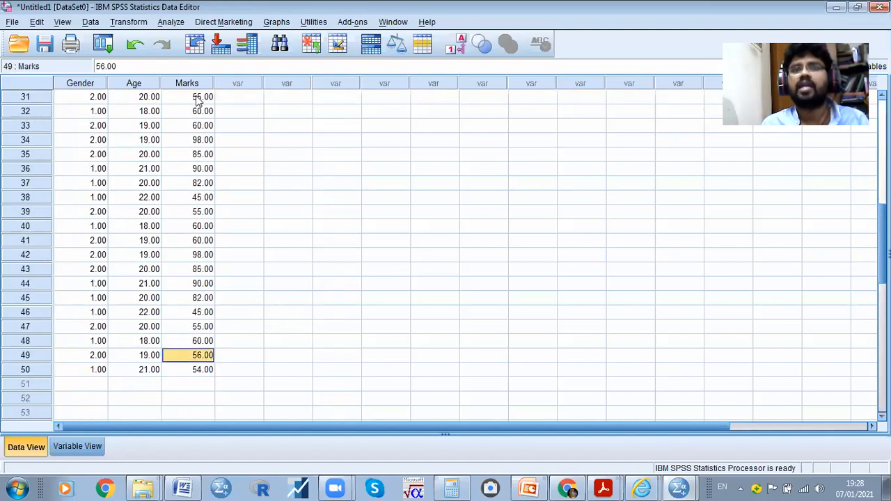
scroll(203, 135, up, 5)
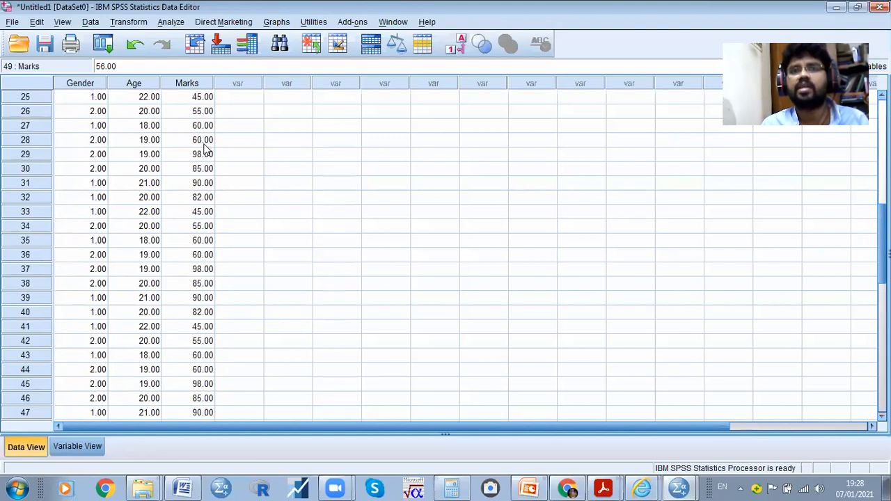
scroll(191, 97, up, 5)
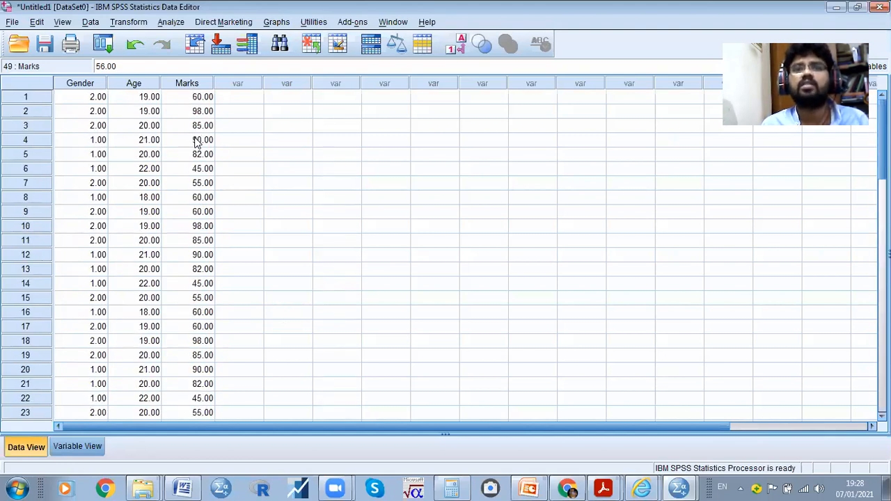
scroll(217, 343, down, 13)
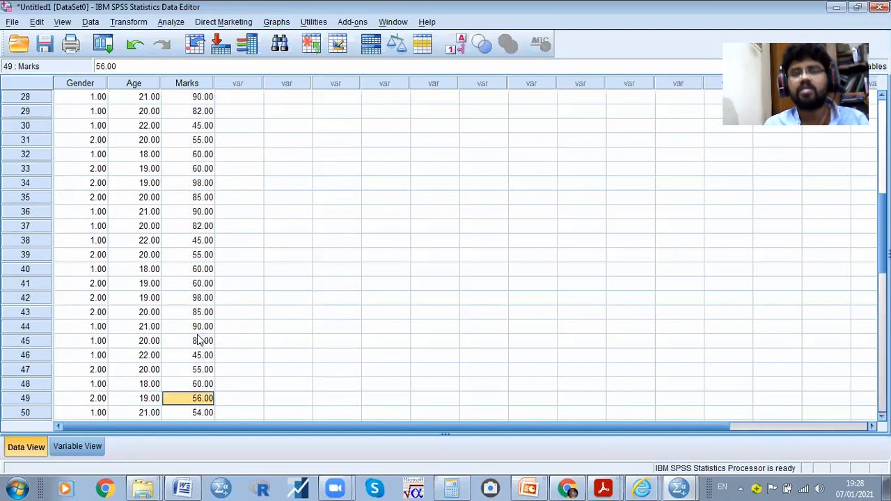
click(204, 243)
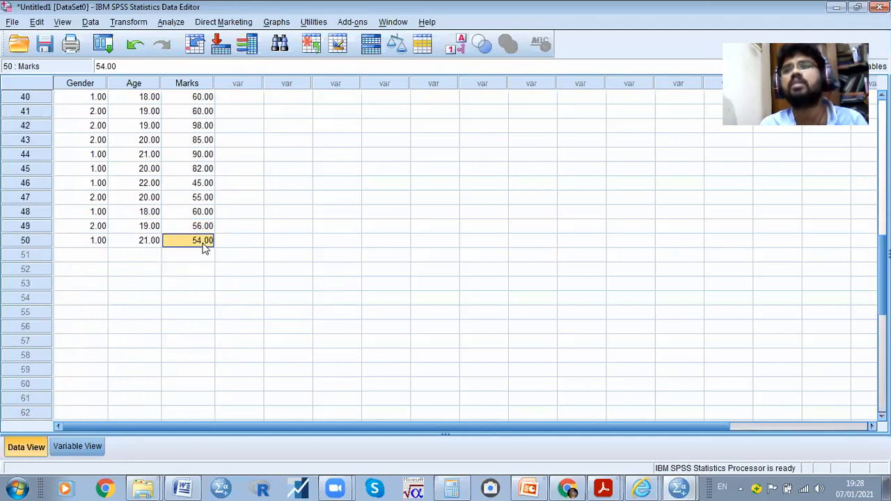
click(225, 258)
scroll(222, 237, up, 6)
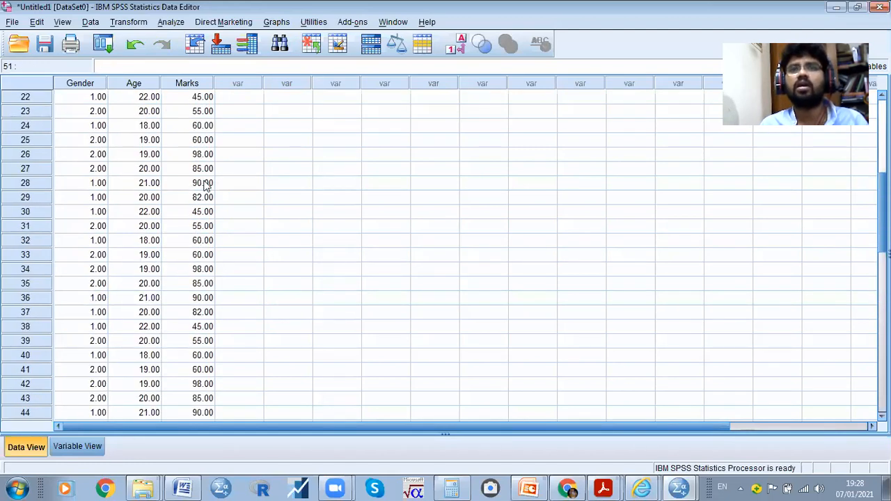
- Open the Descriptives analysis and replace Age with Marks as the analysed variable
click(174, 24)
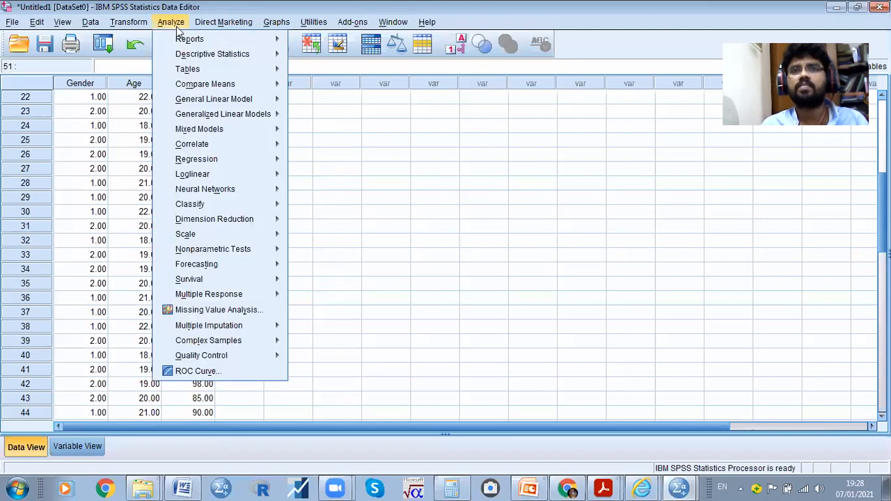
mouse_move(207, 54)
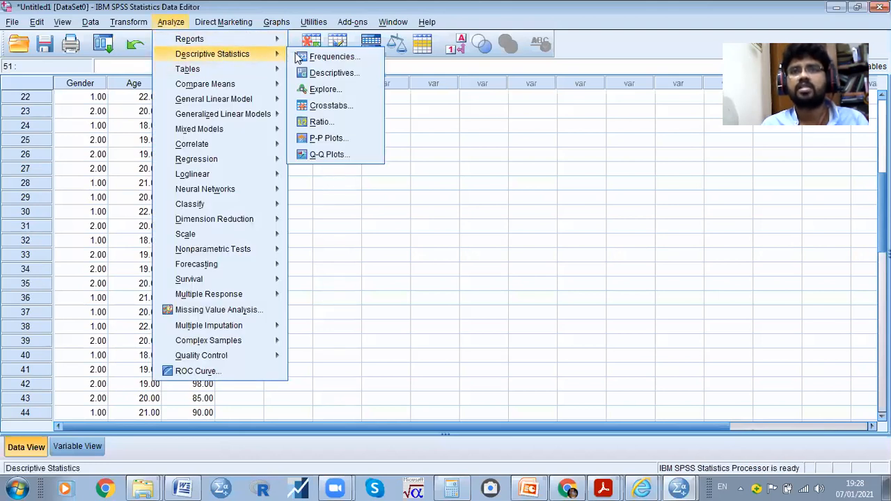
click(340, 71)
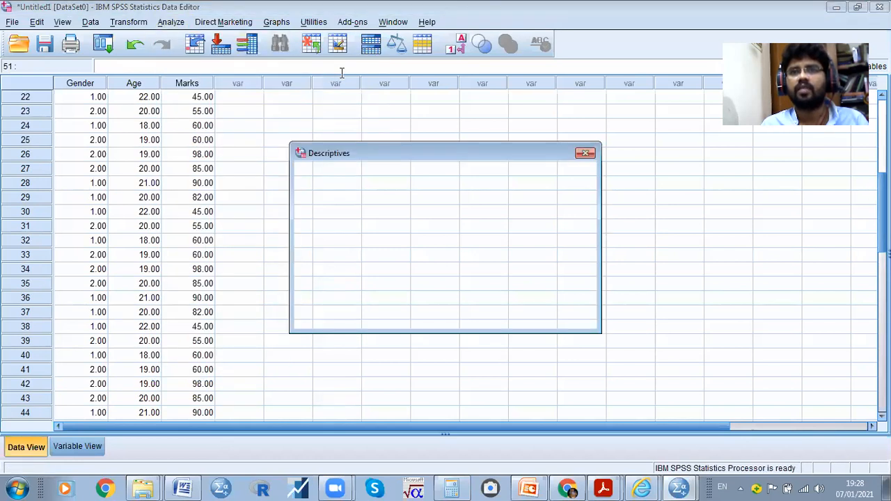
click(463, 187)
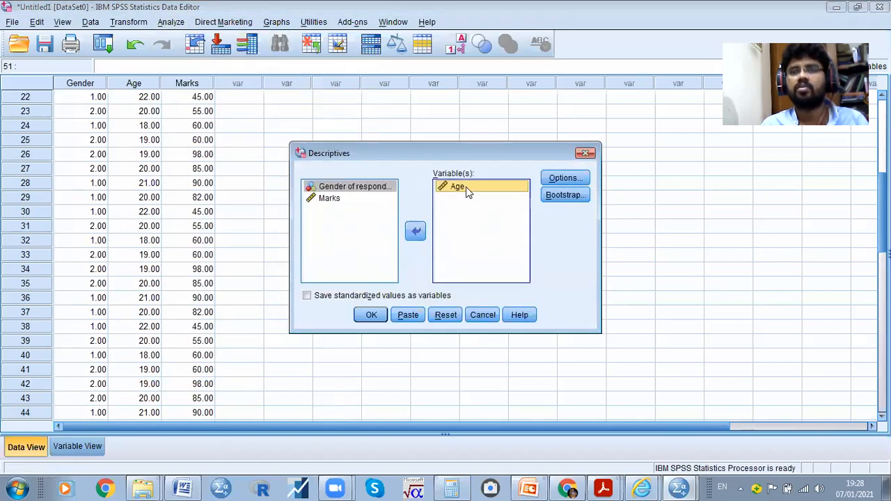
click(417, 231)
click(330, 210)
click(415, 231)
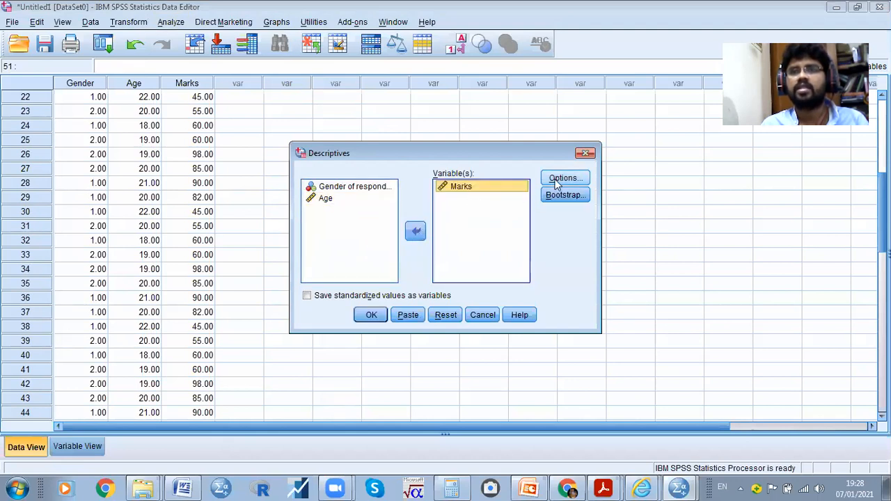
- Add sum, minimum, maximum, range, variance and standard deviation to the mean for Marks, and run the Descriptives analysis
click(560, 179)
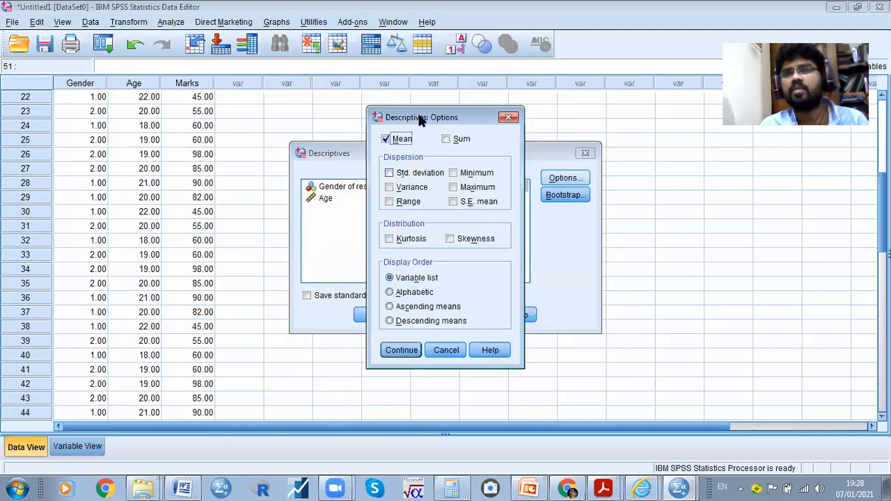
drag(420, 118, 376, 91)
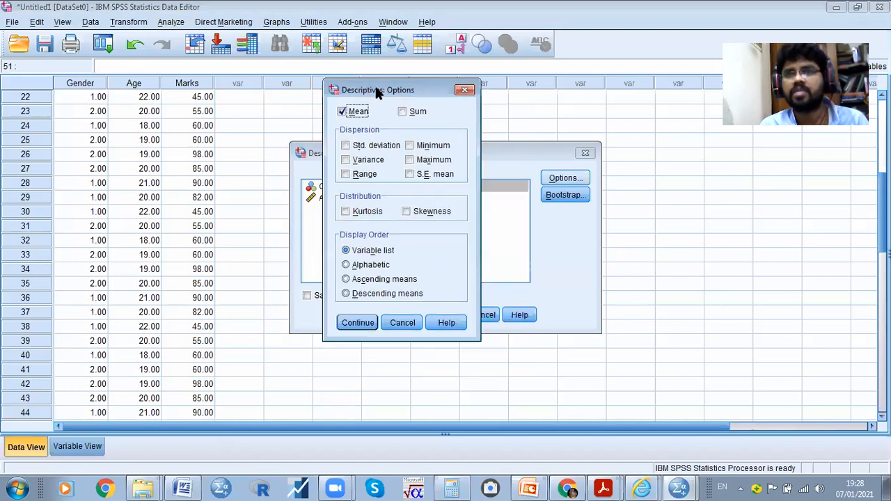
click(403, 113)
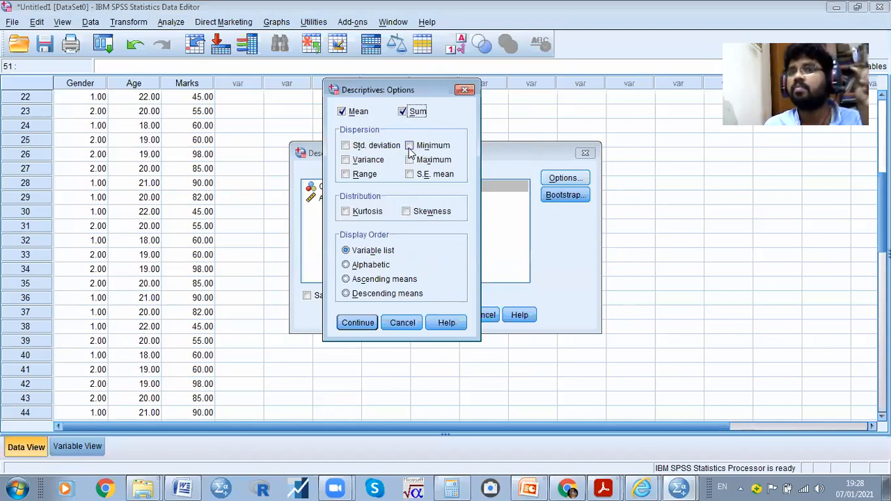
click(409, 146)
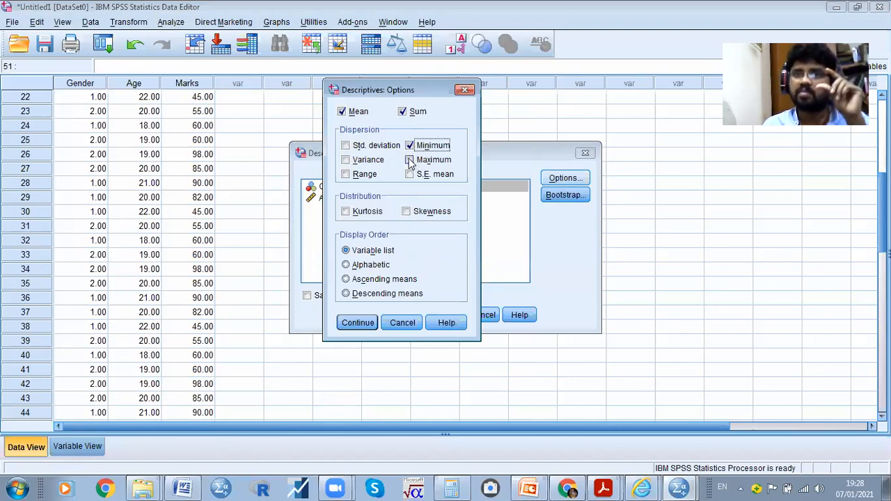
click(410, 160)
click(348, 176)
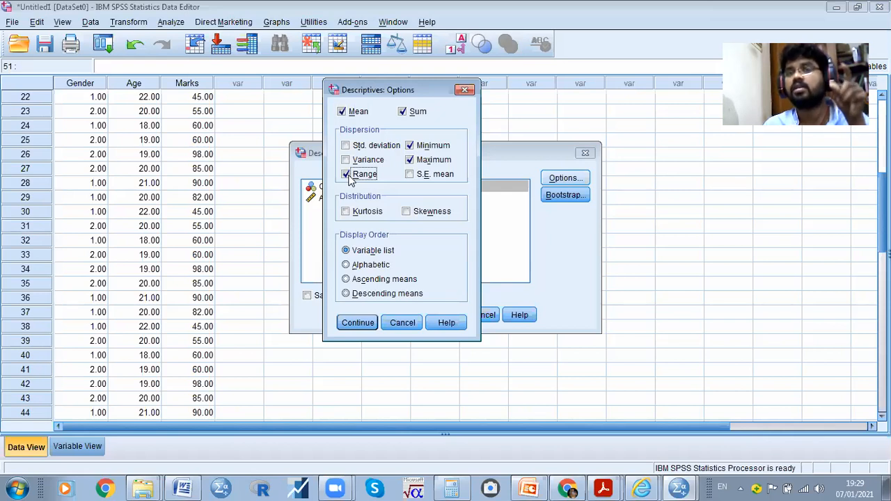
click(347, 160)
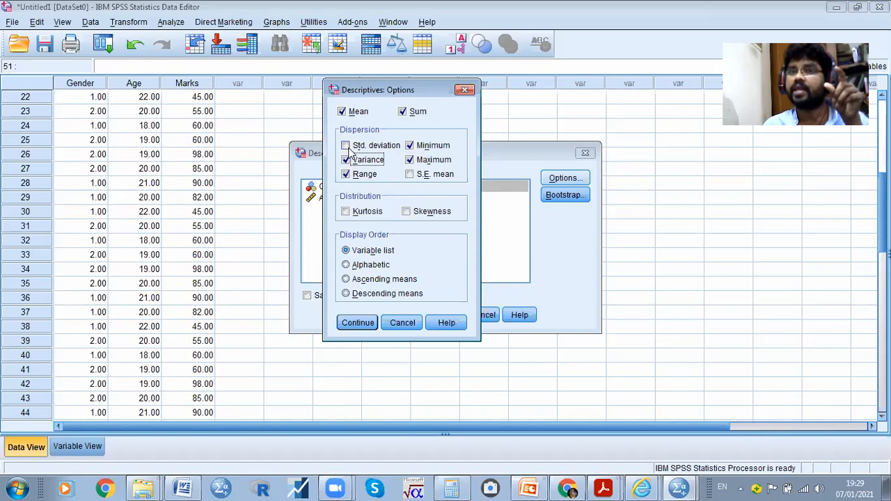
click(346, 145)
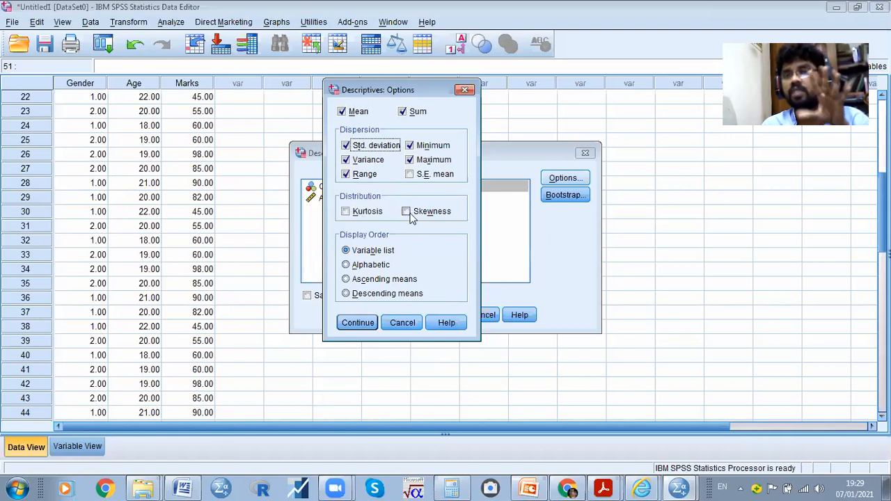
click(357, 324)
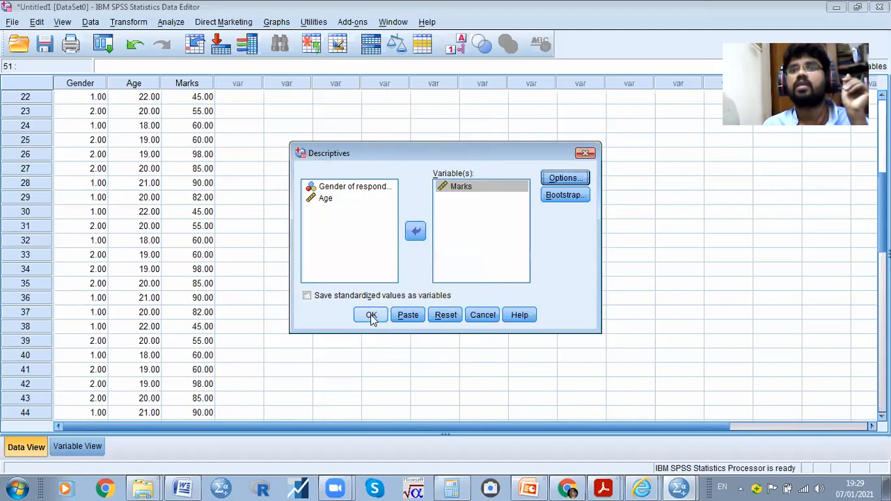
click(371, 316)
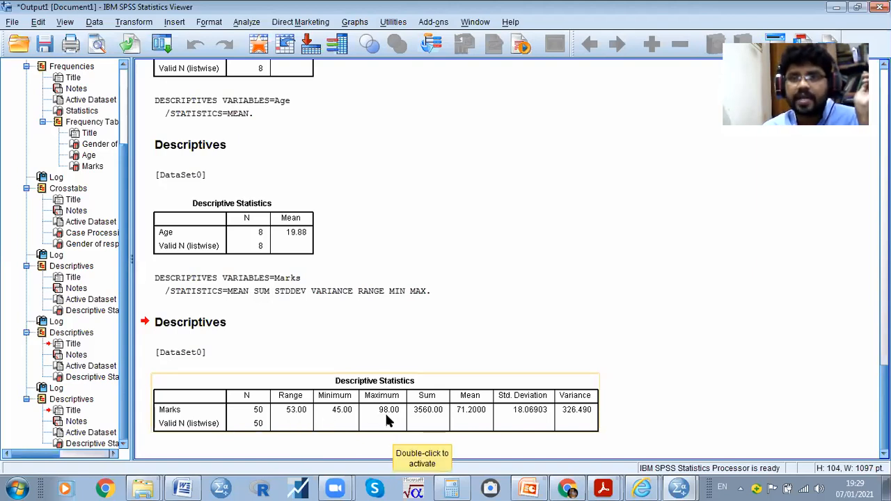
- Switch to Calculator and check the range of Marks by subtracting 45 from 98
click(451, 489)
text(98)
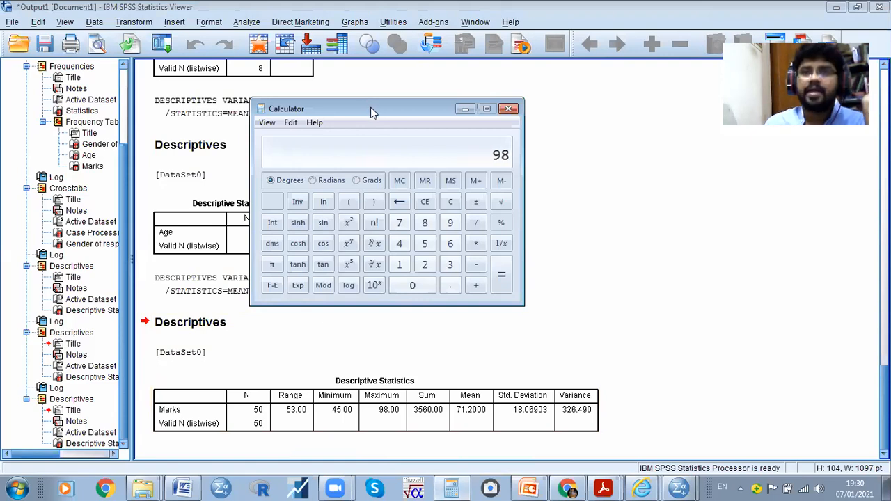
key(minus)
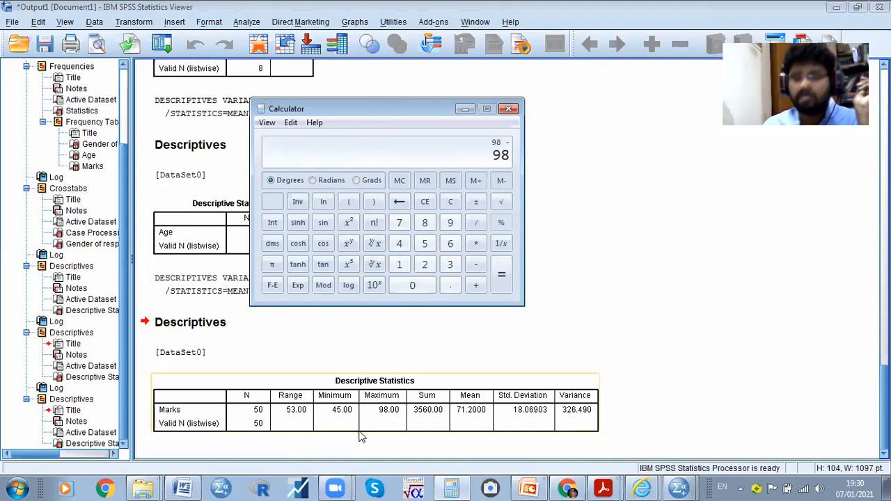
text(45)
key(Return)
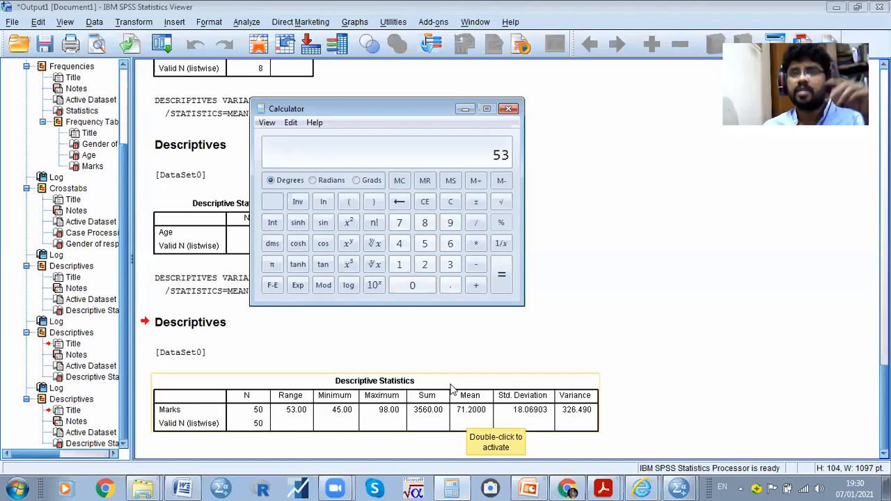
- Check the mean of Marks in the calculator by dividing the sum 3560 by 50
click(412, 286)
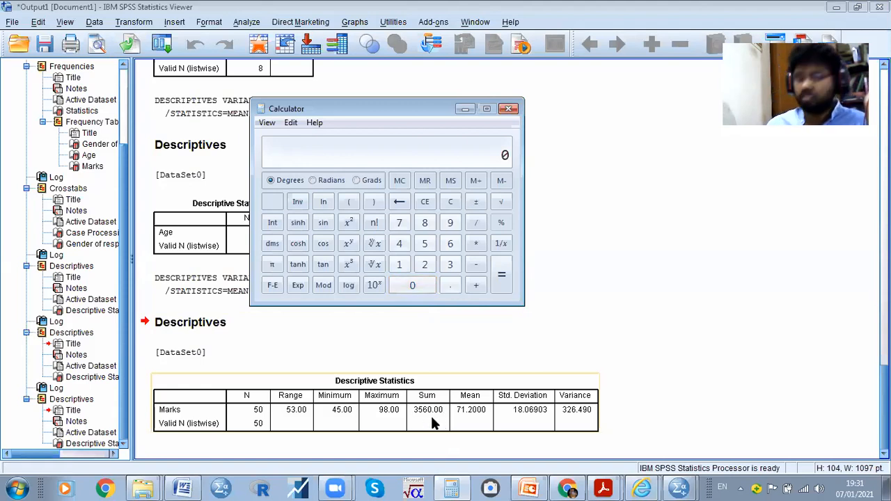
text(3560)
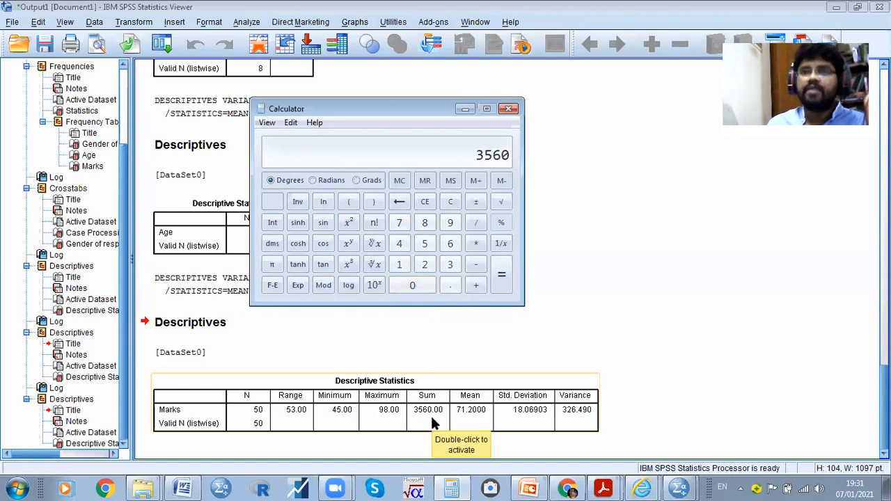
key(slash)
text(50)
key(Return)
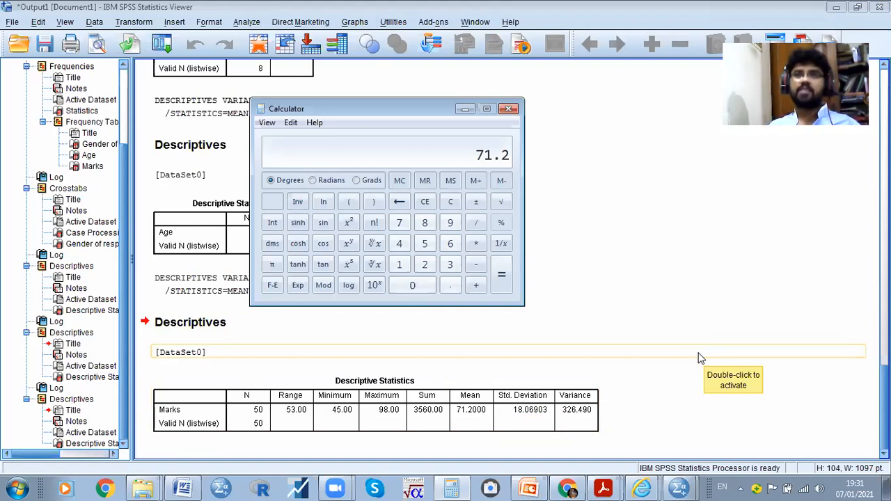
- Switch to the PowerPoint presentation, present it from slide 30 on saving the data file, and end the slide show
mouse_move(592, 487)
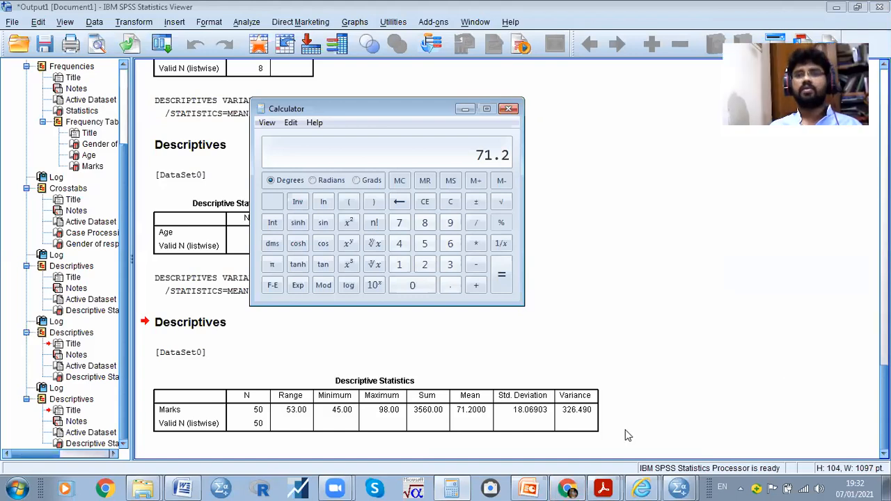
click(533, 486)
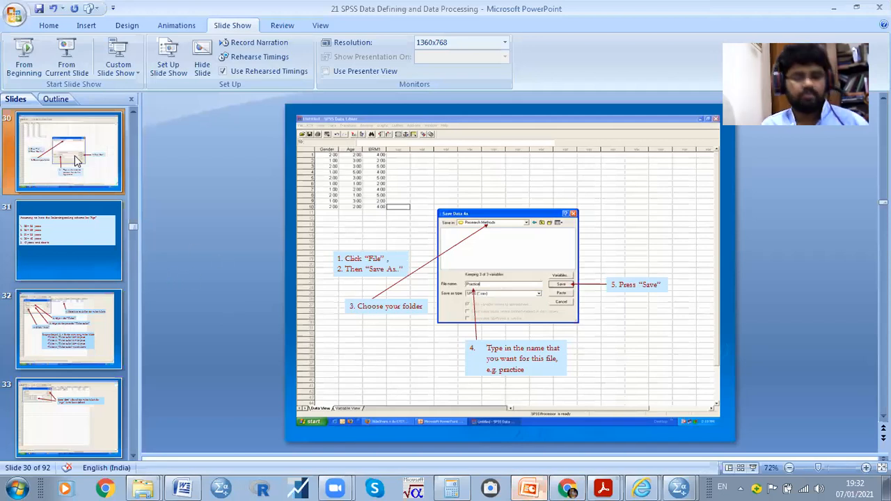
click(57, 62)
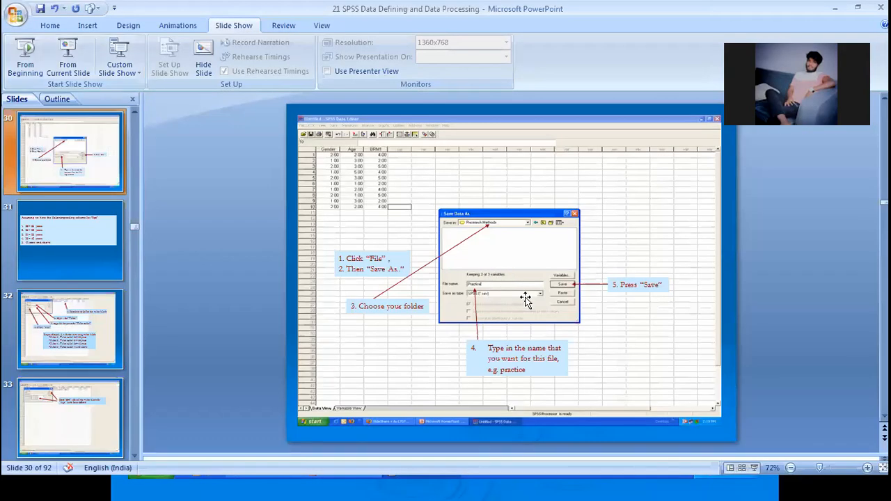
scroll(525, 301, down, 1)
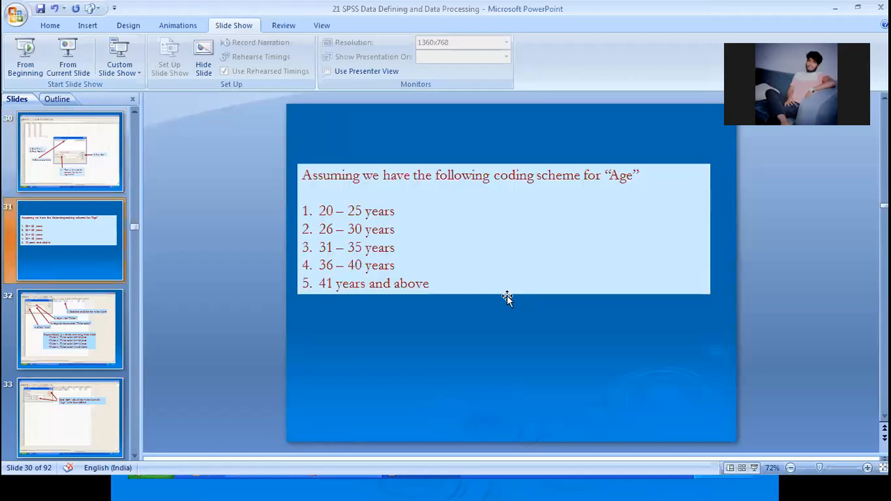
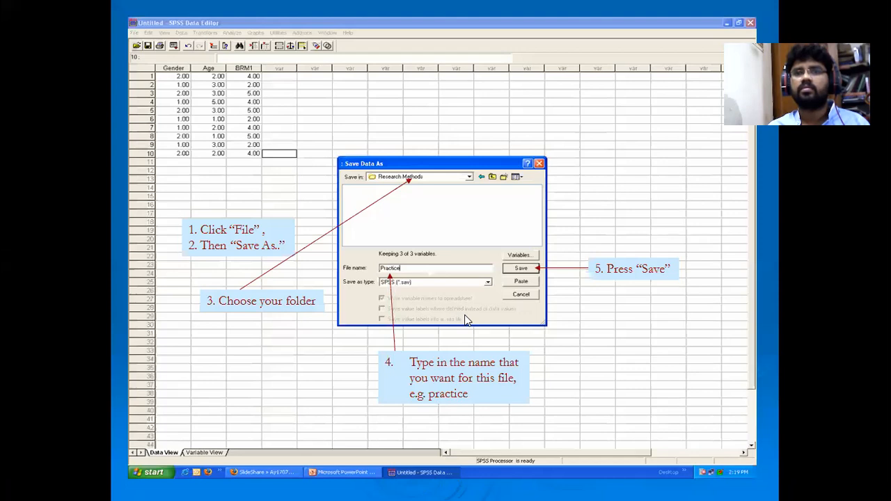
key(Escape)
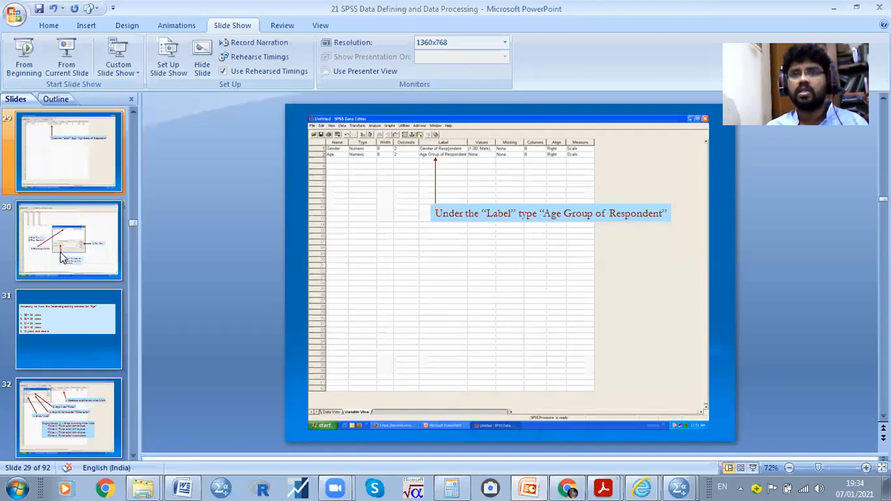
- Look through the neighbouring slides and display slide 31 with the coding scheme for Age
click(82, 241)
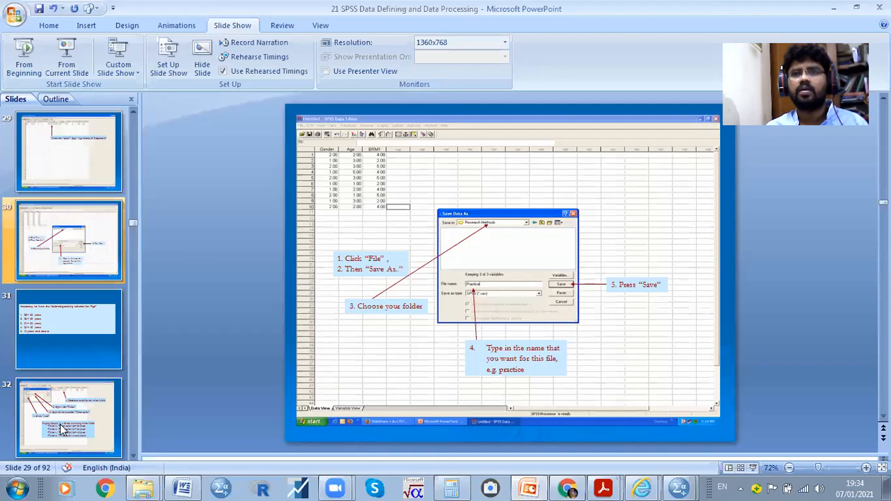
scroll(64, 403, up, 2)
click(76, 308)
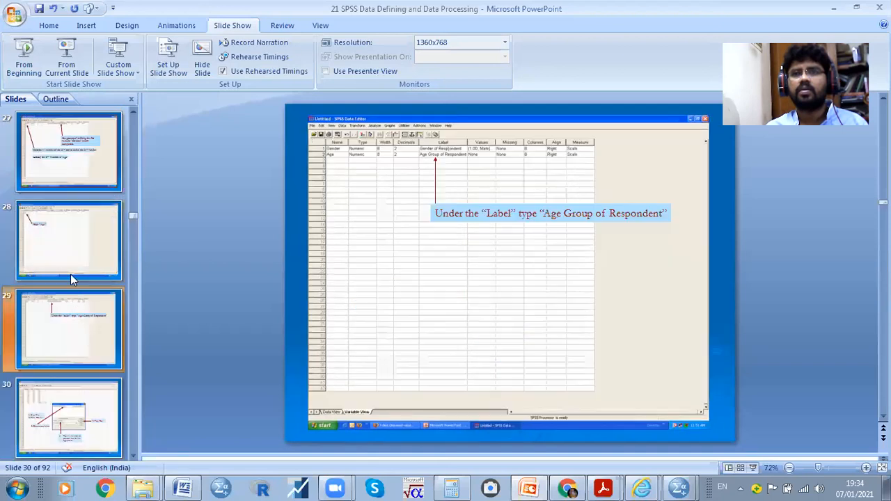
scroll(73, 415, down, 1)
click(72, 416)
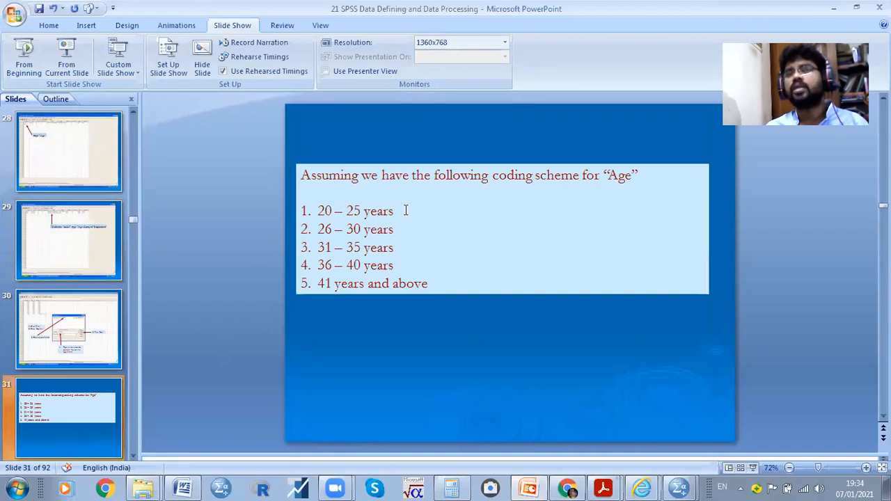
- Switch to the SPSS Data Editor and examine the values in the Age column
click(675, 488)
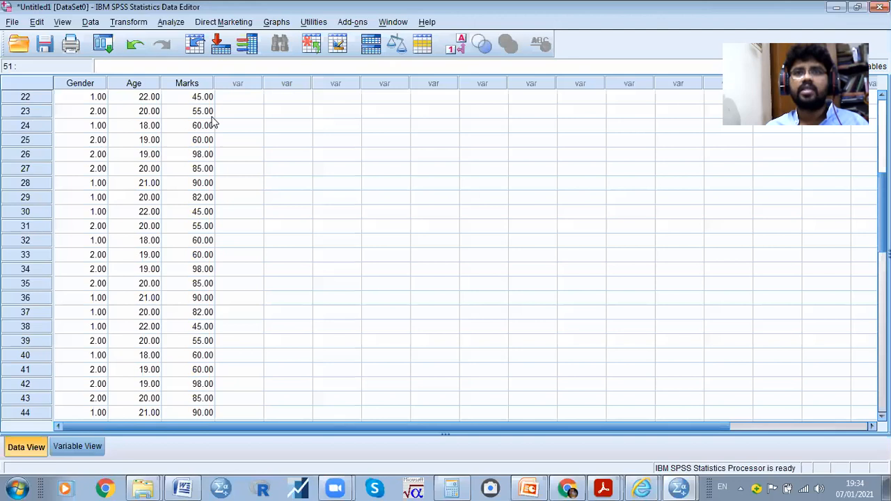
click(140, 84)
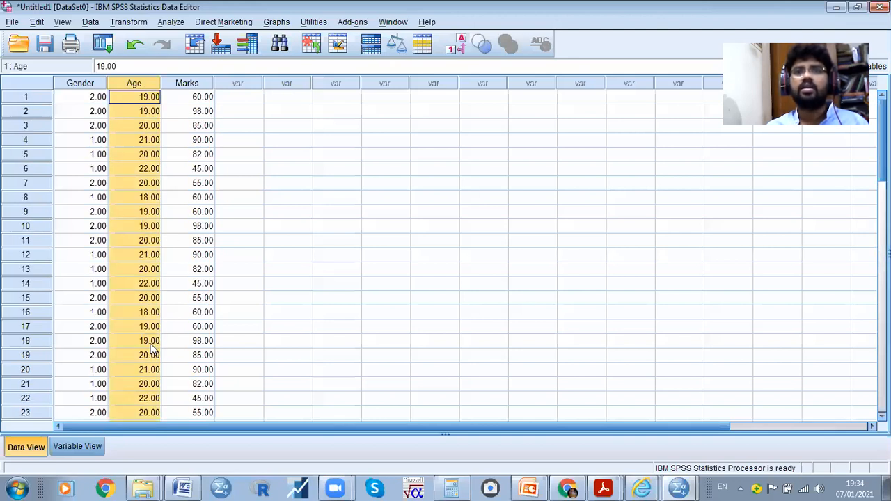
scroll(52, 415, down, 3)
- Define value labels for the Age variable: 1 = BELOW 18 and 2 = 18-20
click(73, 446)
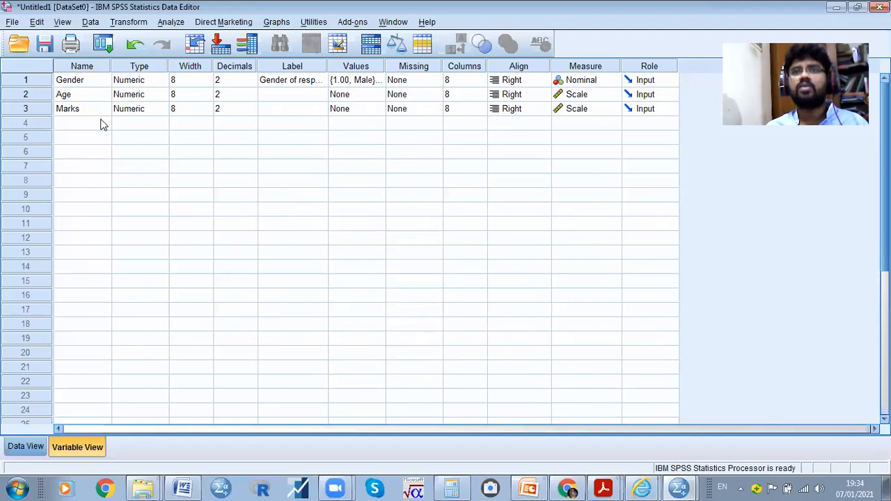
click(381, 96)
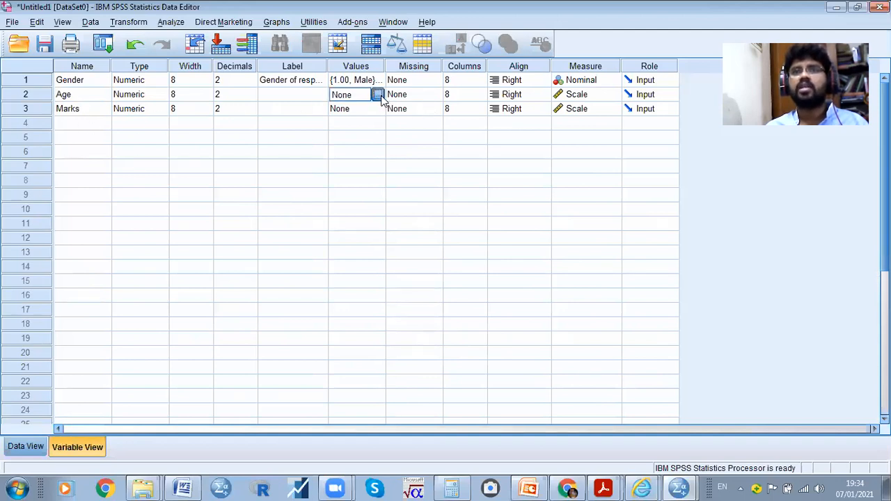
click(377, 94)
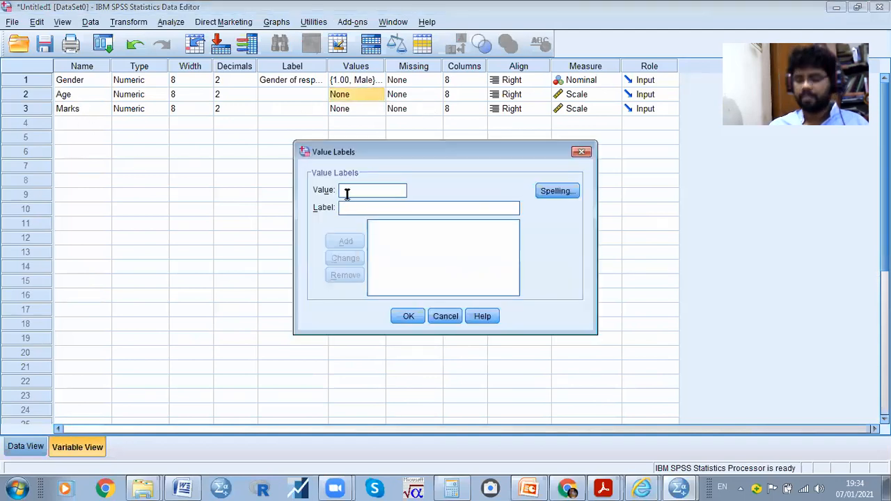
text(1)
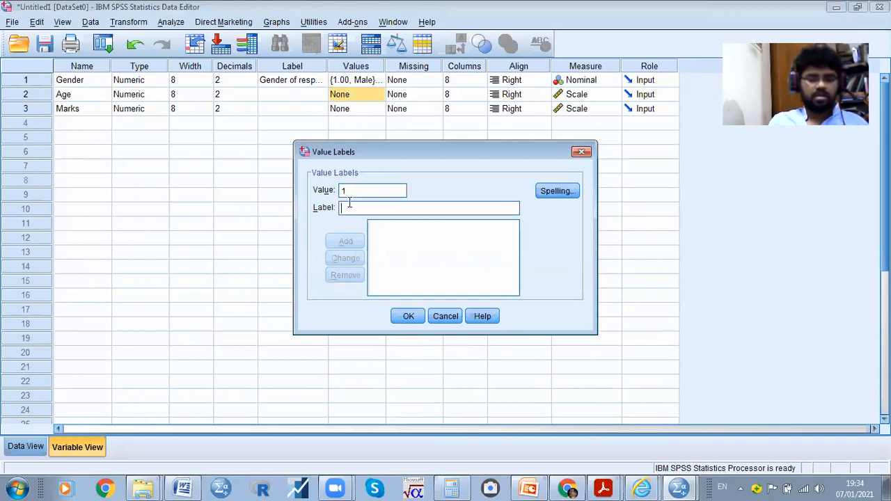
text(BELOW 18)
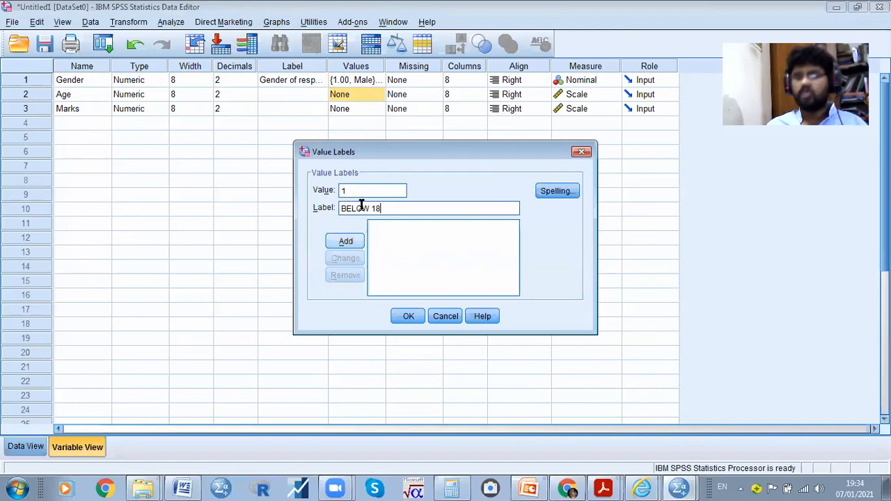
key(Return)
text(18)
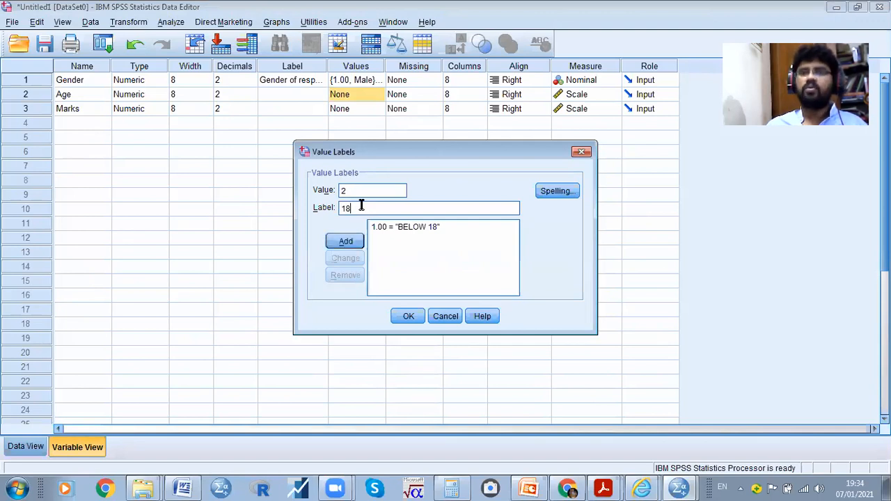
text(-20)
click(345, 240)
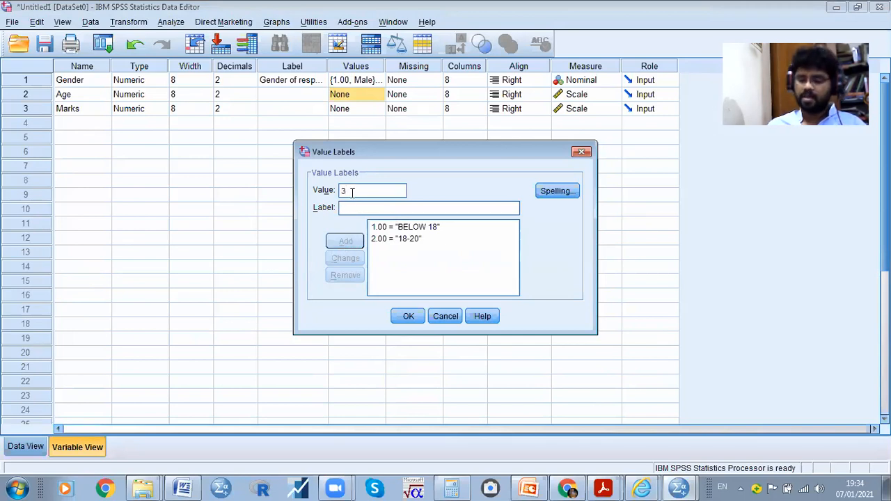
- Add the value label 3 = ABOVE 20 for Age, apply the labels, and reopen them for a check
text(ABO)
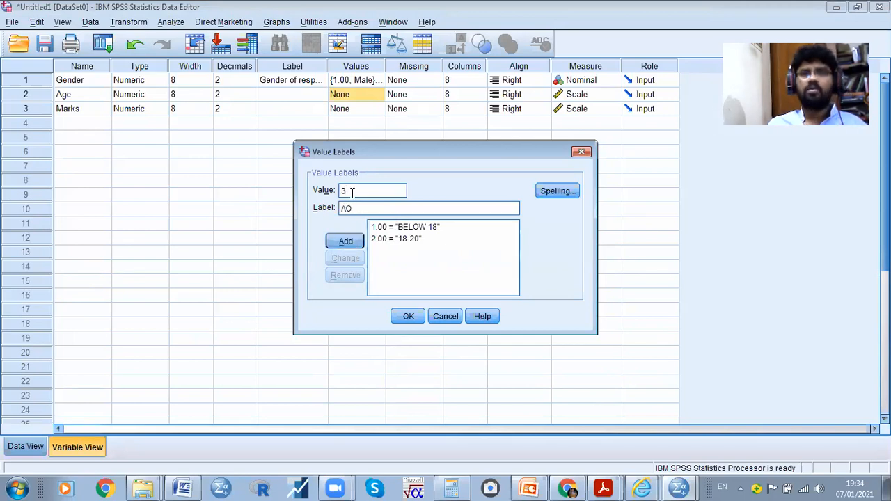
text(V)
key(BackSpace)
text(BOVW)
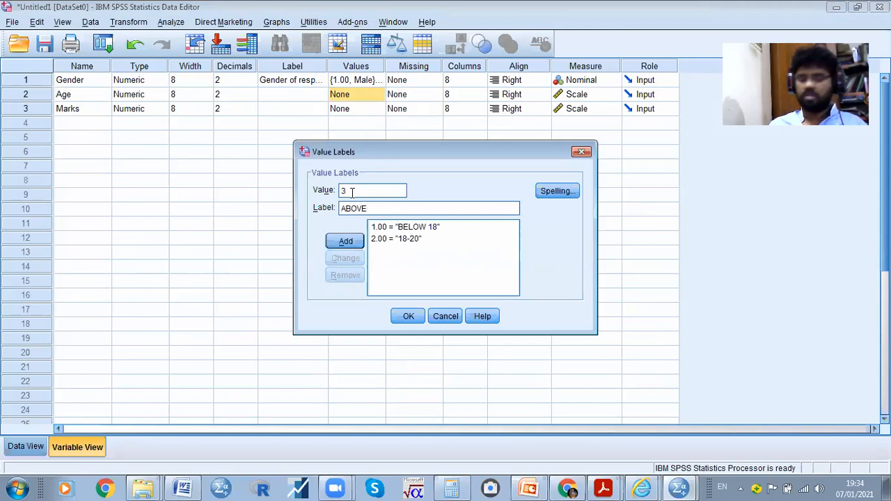
click(341, 244)
click(408, 317)
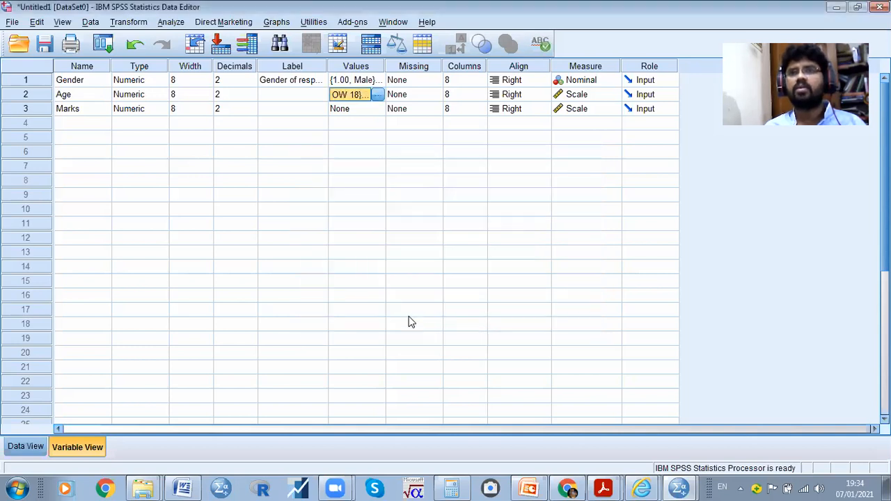
click(377, 95)
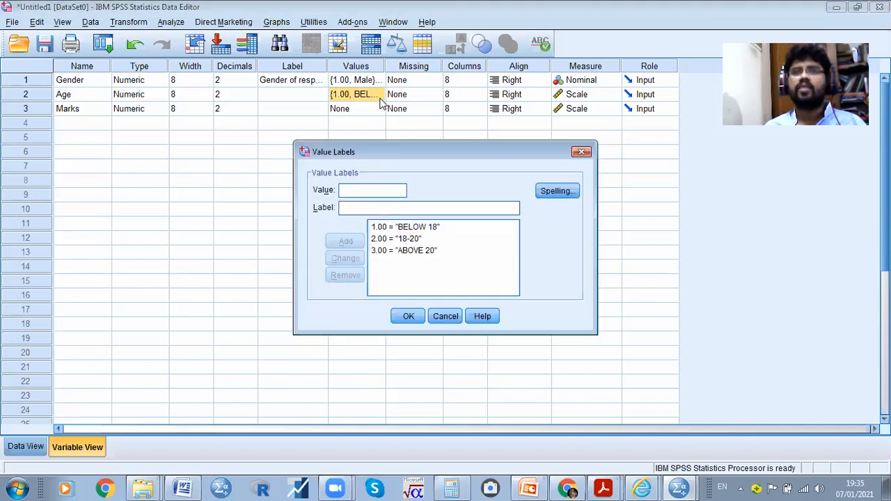
click(580, 153)
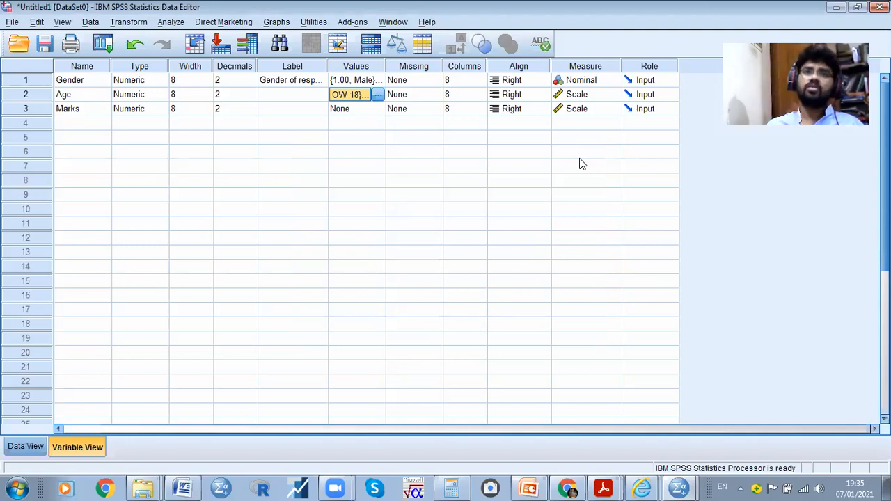
- Run Frequencies with a frequency table for Age only, removing Gender and Marks from the analysed variables
click(171, 21)
mouse_move(193, 54)
click(336, 55)
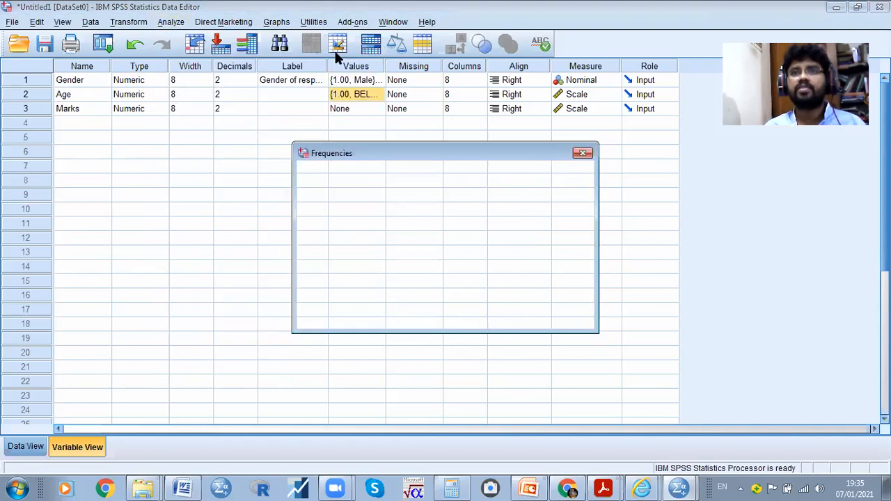
click(489, 187)
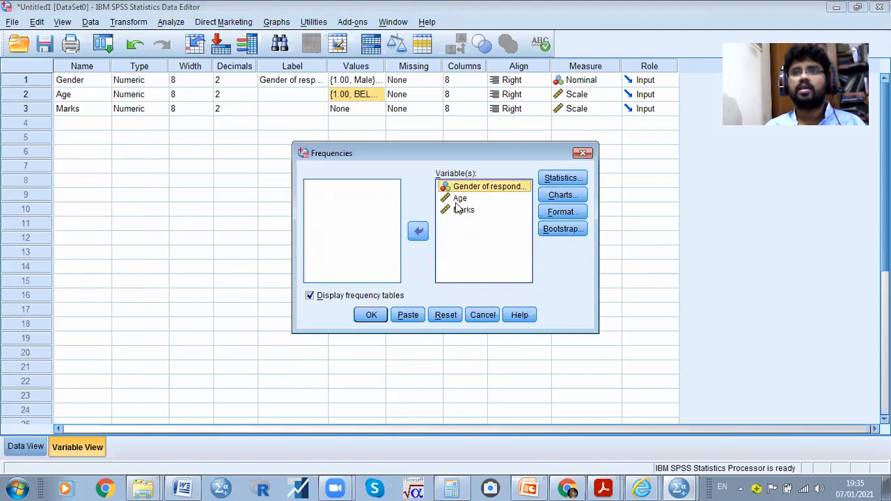
ctrl+click(463, 209)
click(418, 231)
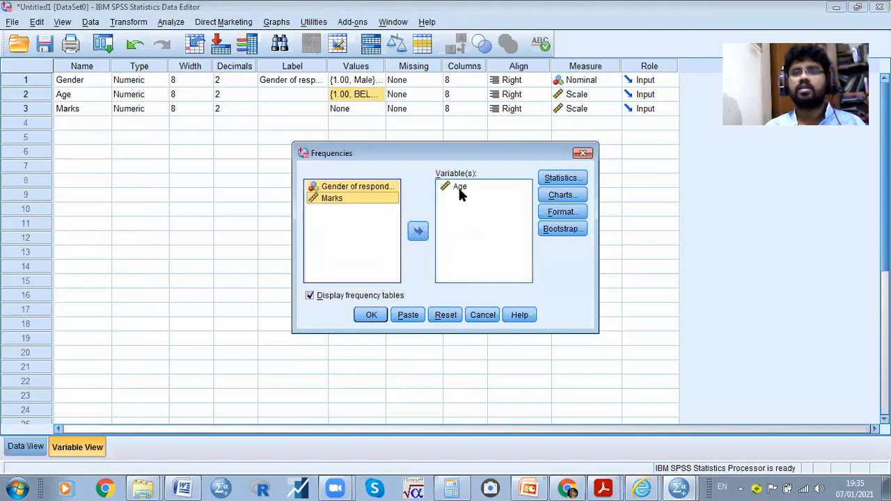
click(561, 178)
click(400, 350)
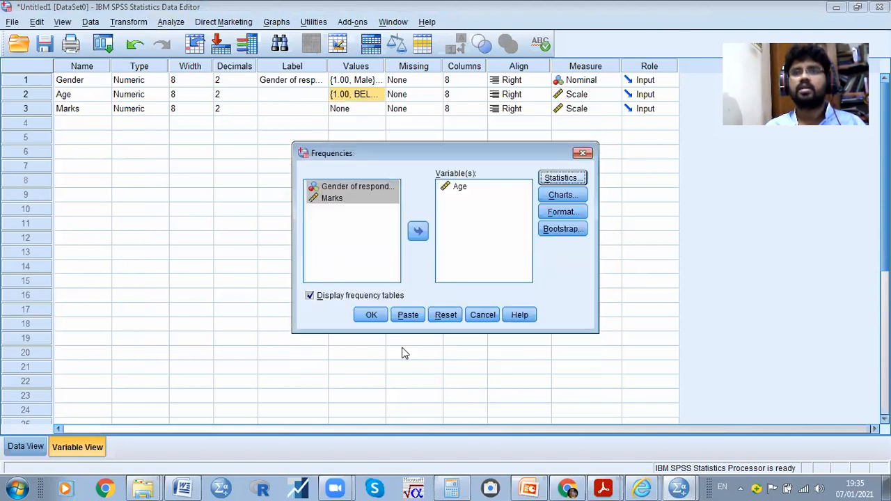
click(372, 315)
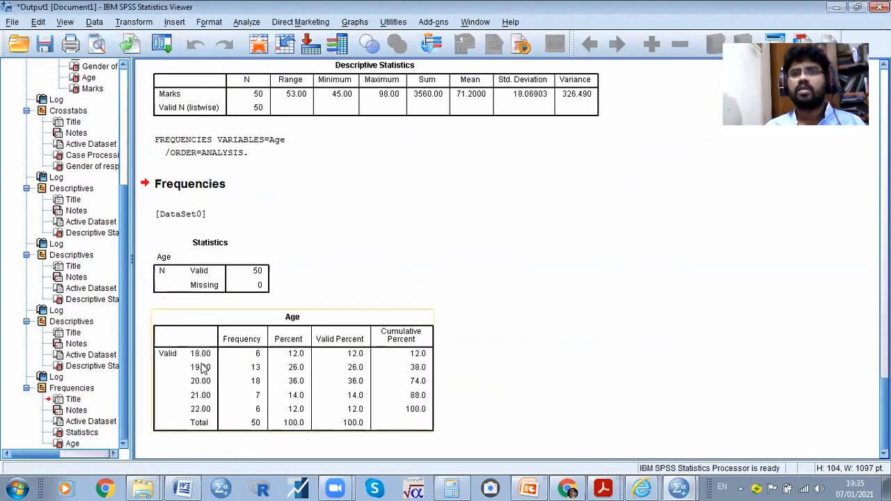
- Return to the Data Editor and set the measurement level of Age to Ordinal
key(alt+Tab)
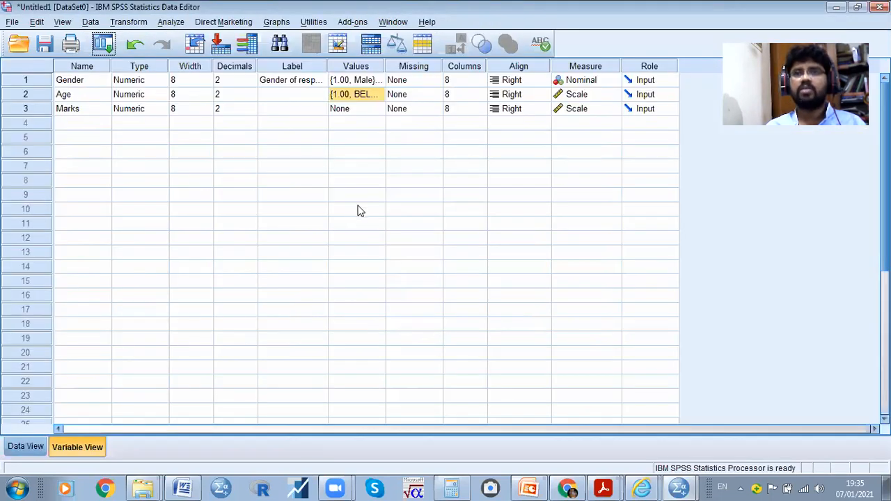
click(589, 94)
click(585, 134)
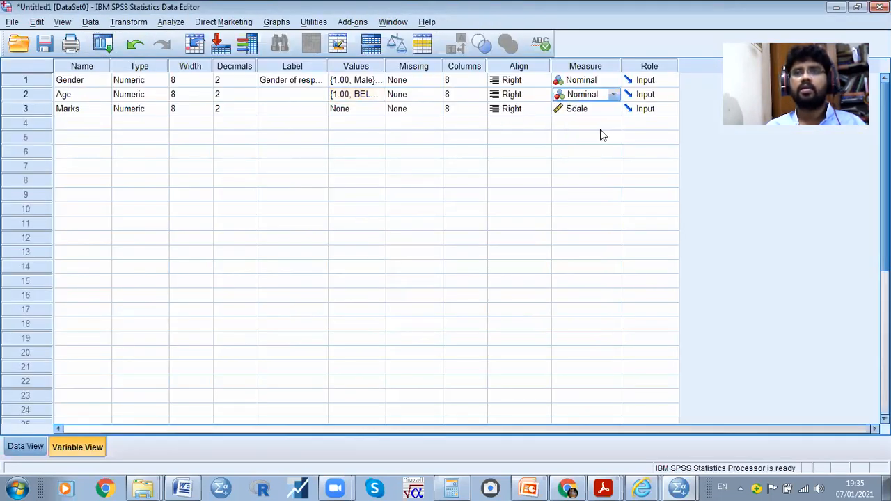
click(614, 96)
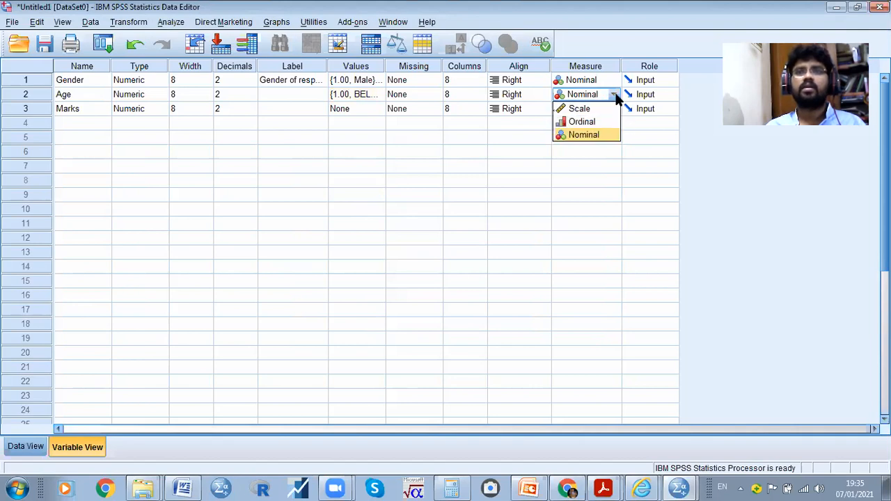
click(605, 121)
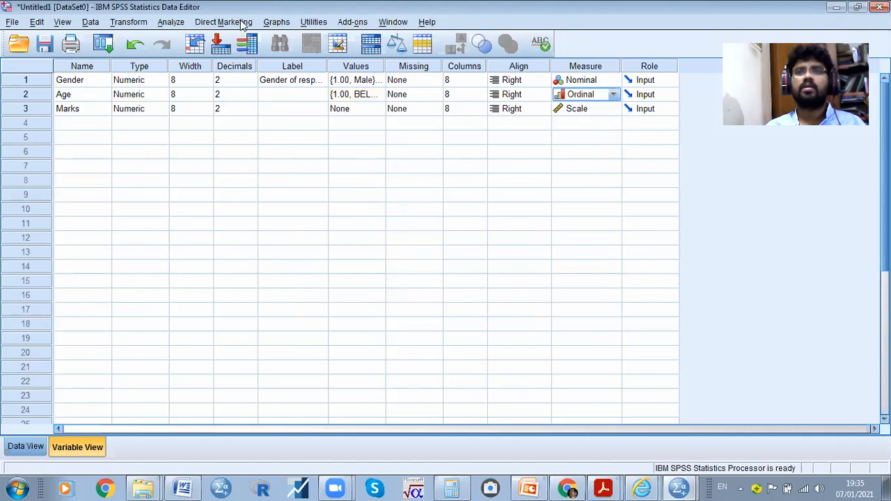
- Rerun Frequencies for Age and compare the new output with the previous Age table
click(170, 23)
mouse_move(240, 56)
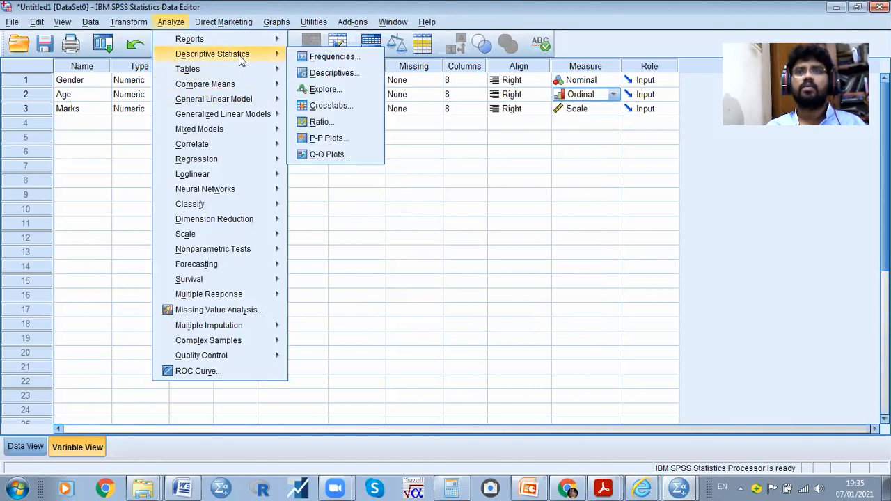
click(344, 59)
click(370, 314)
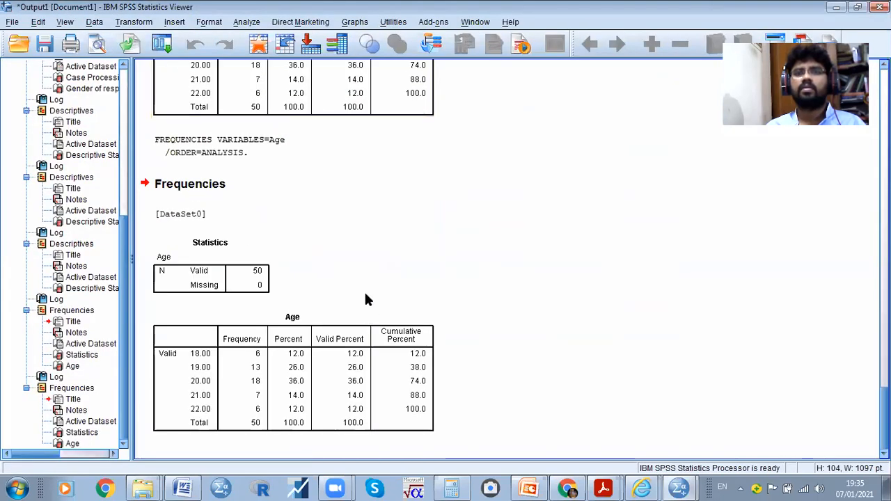
scroll(364, 296, up, 3)
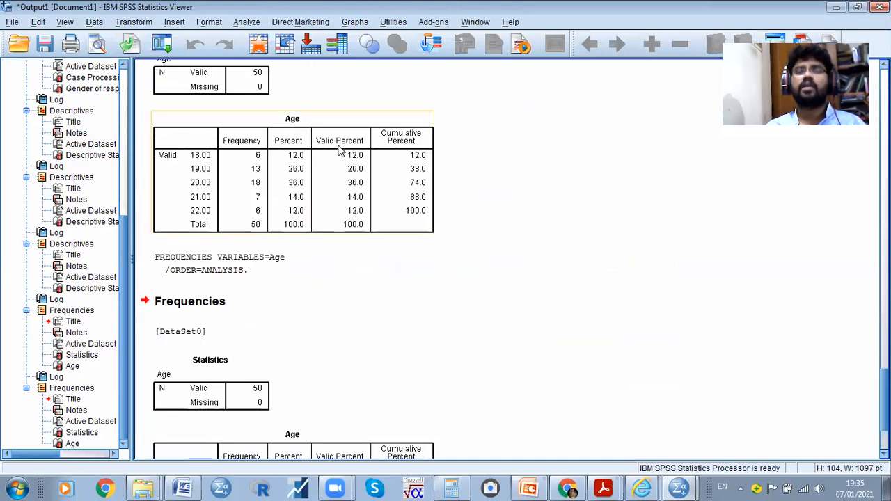
- Return to the Data Editor and review the value labels defined for Age without changing them
key(alt+Tab)
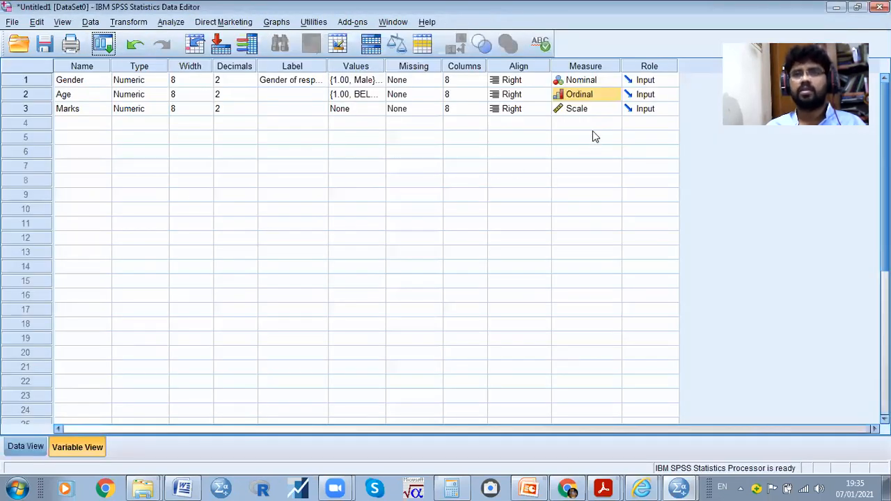
click(377, 94)
click(582, 151)
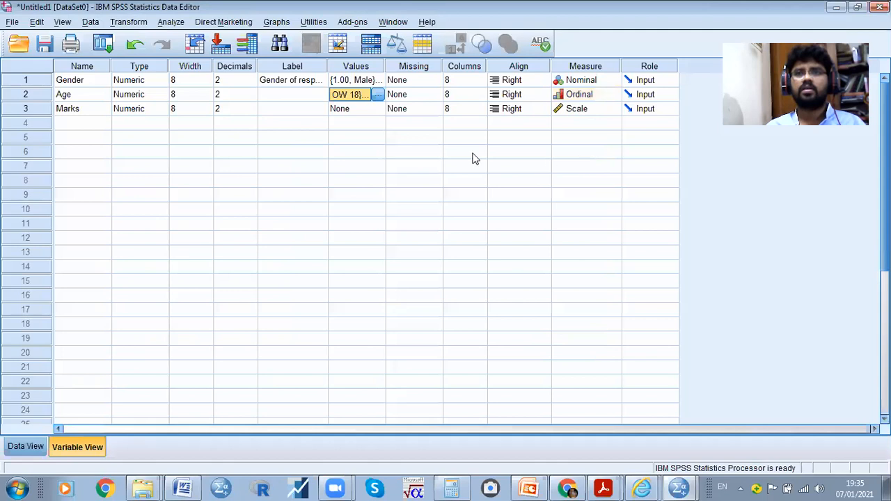
click(373, 96)
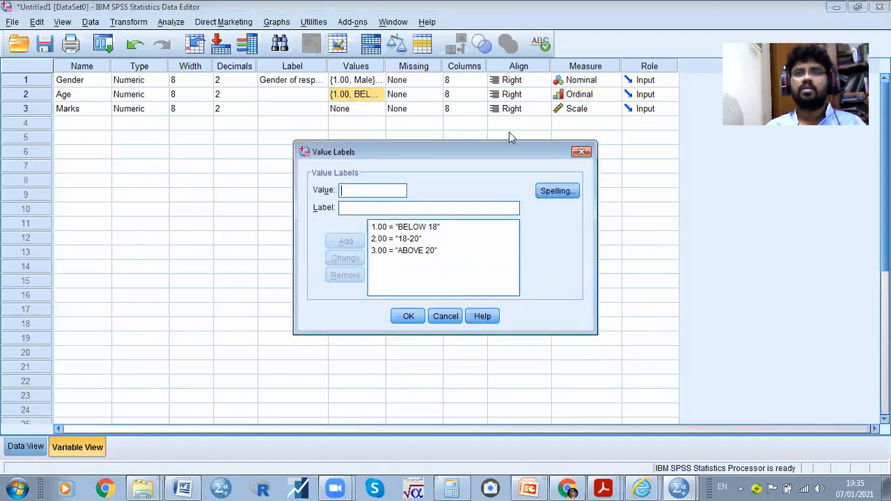
click(585, 151)
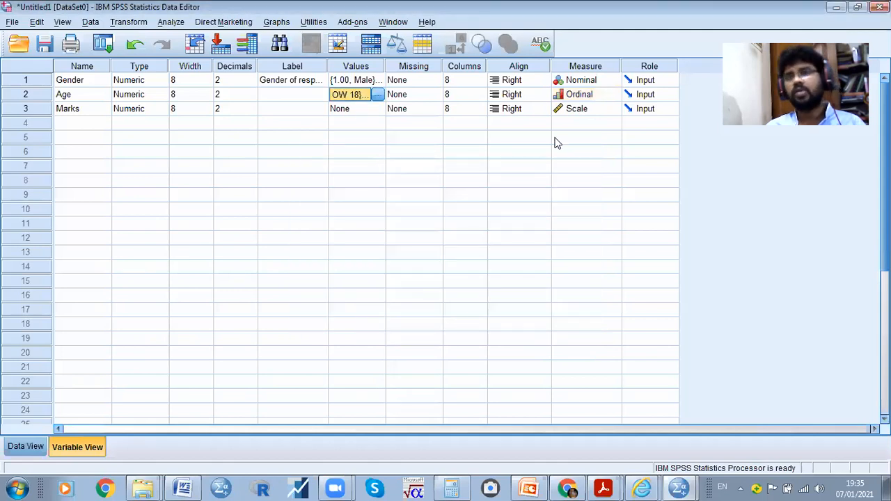
click(377, 95)
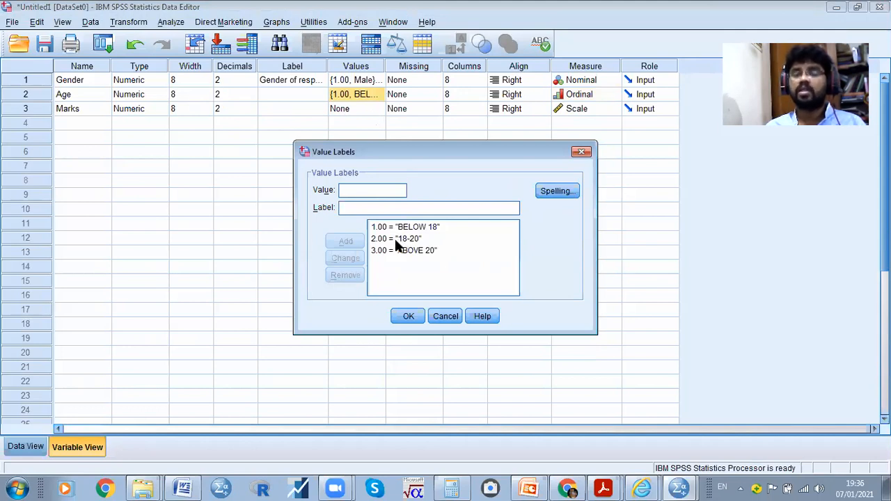
click(581, 152)
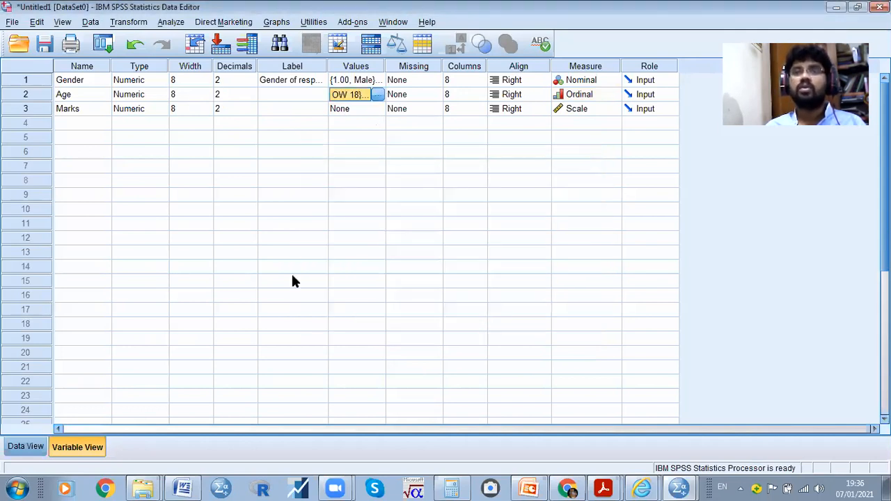
- Copy the whole Age column into the first empty column after Marks in the data sheet
click(26, 446)
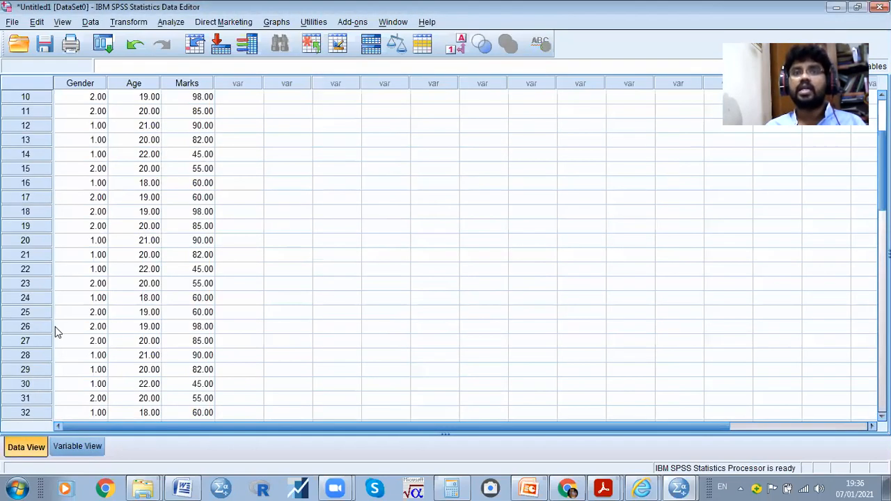
click(138, 85)
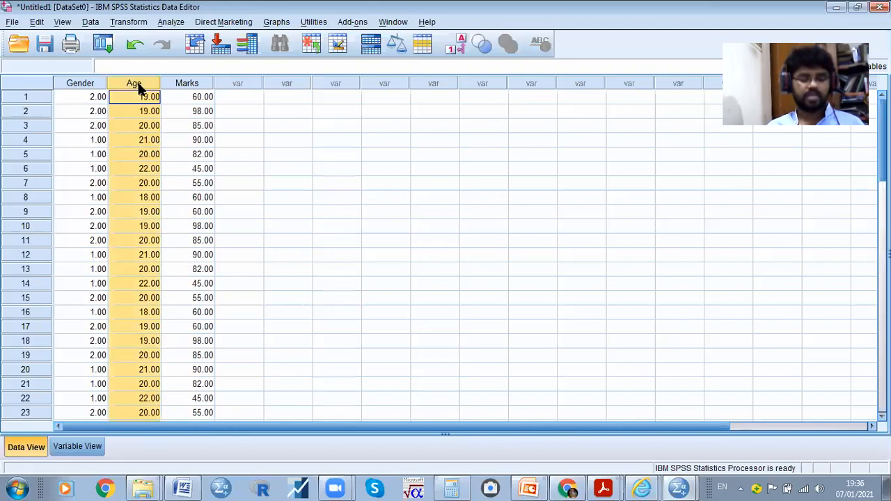
click(245, 85)
key(ctrl+v)
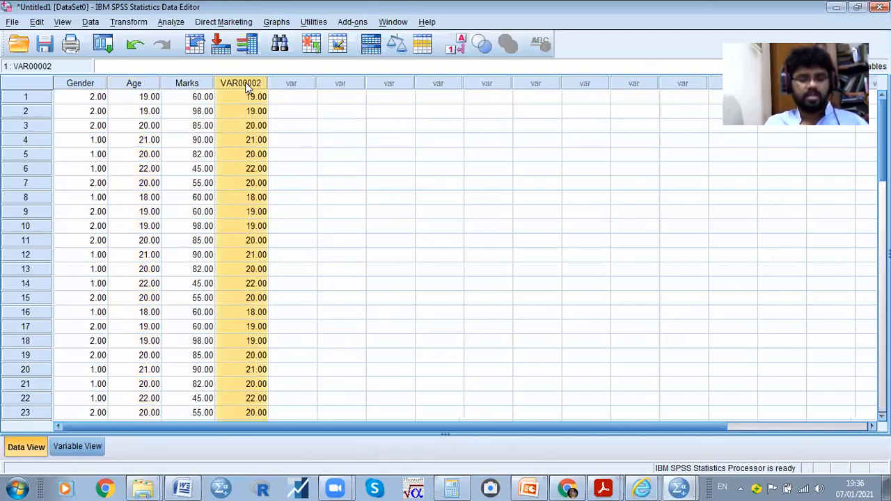
- Rename the copied variable in the fourth row of the variable list as Age2
click(78, 446)
click(77, 128)
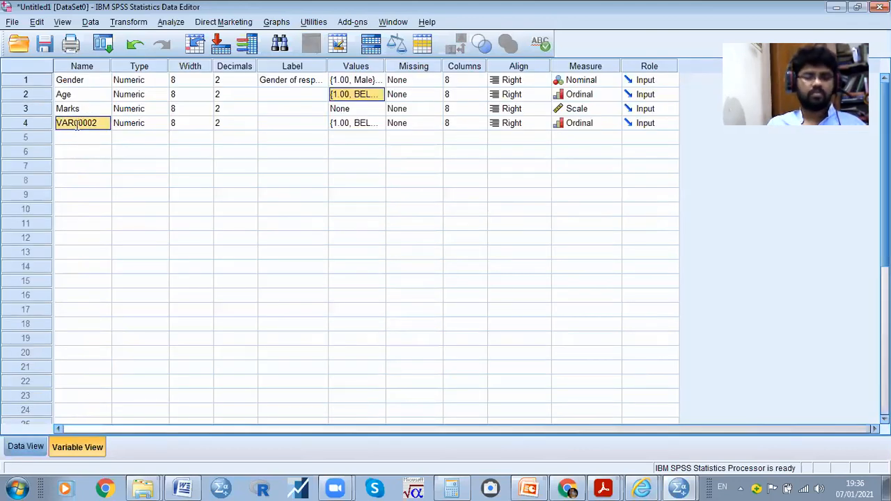
key(BackSpace)
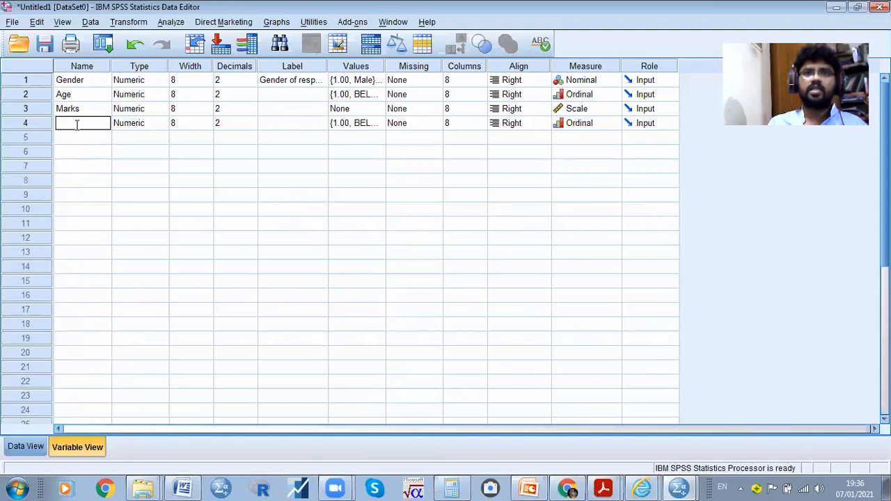
text(Age2)
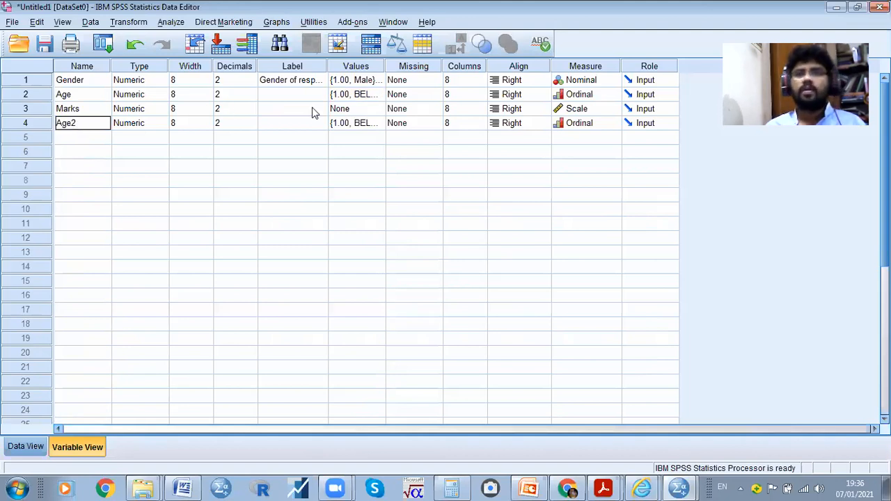
key(Return)
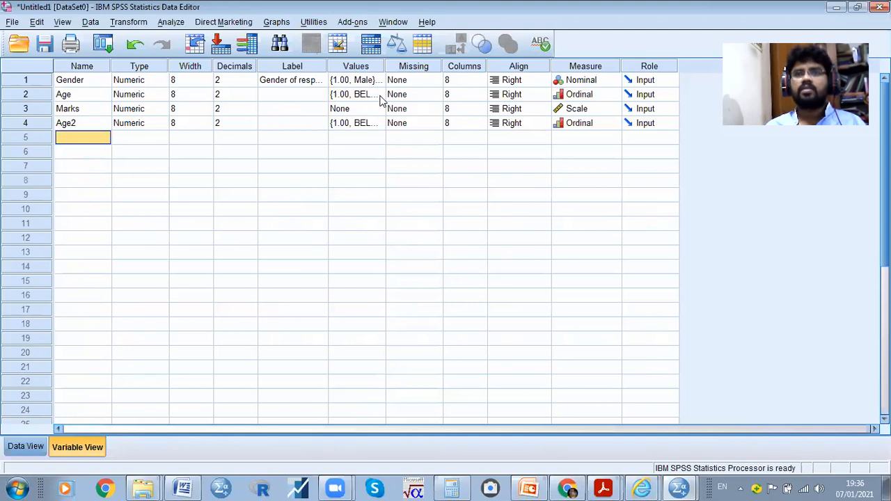
click(345, 275)
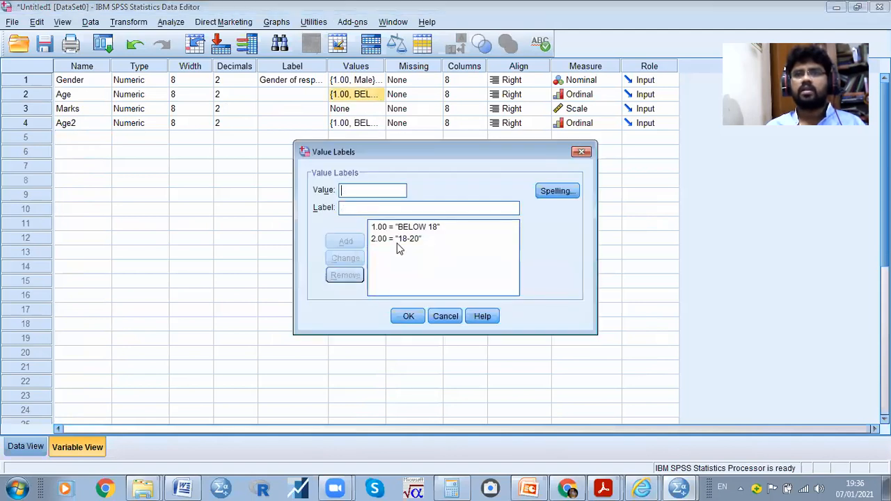
click(398, 240)
click(345, 275)
click(393, 228)
click(348, 275)
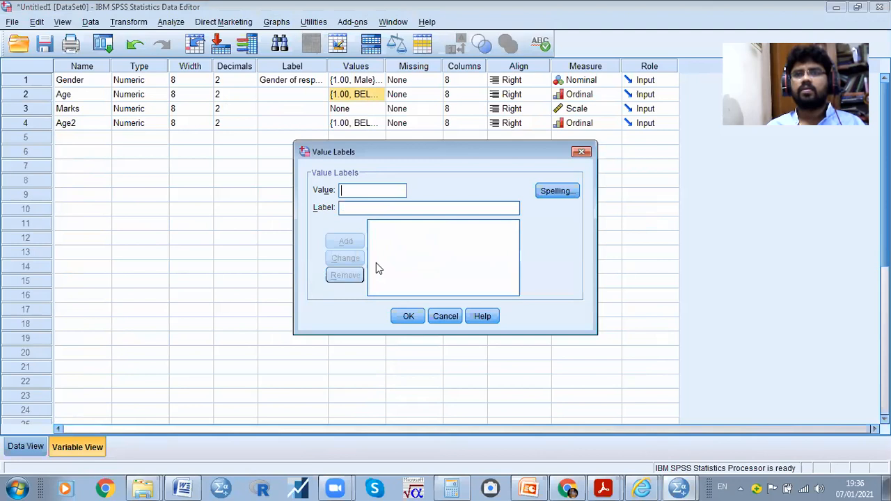
click(580, 152)
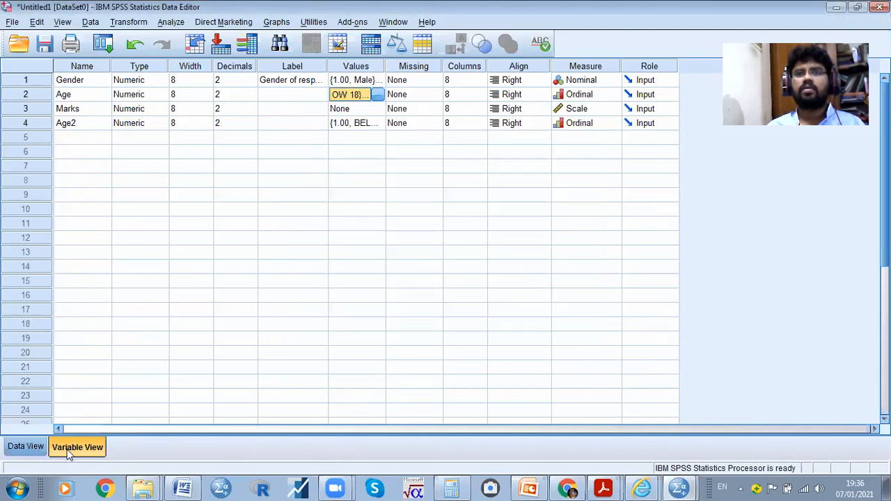
- Enter the codes 1, 2 and 3 in the first three Age2 cases of the data sheet and copy those cells
click(24, 447)
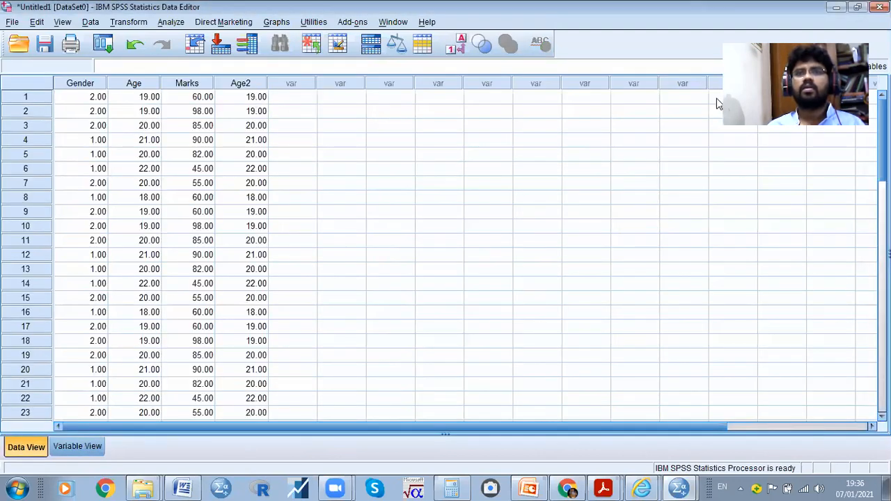
text(1)
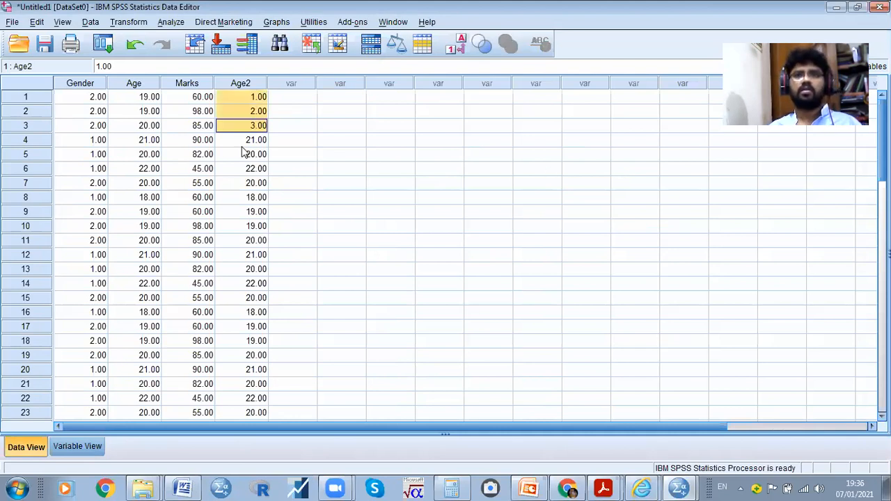
click(231, 139)
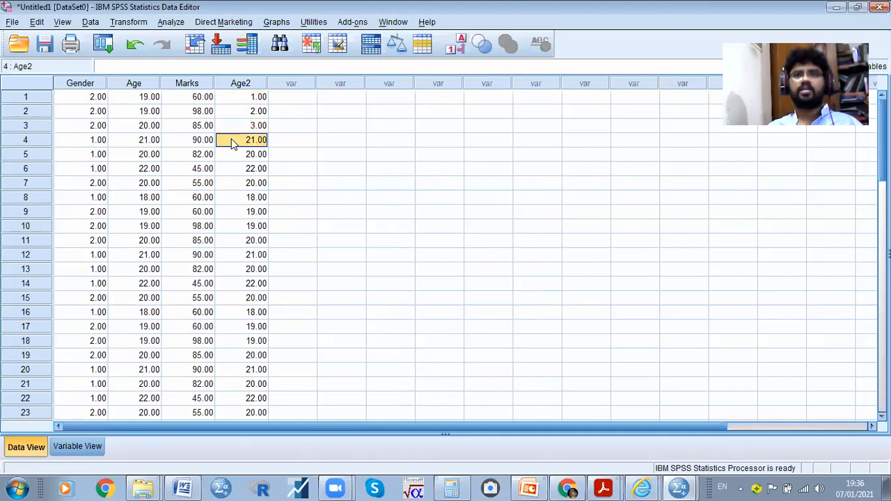
key(Down)
key(Down)
key(Up)
key(Up)
key(Up)
key(Up)
key(Up)
key(shift+Down)
key(shift+Down)
key(shift+Down)
key(shift+Up)
key(ctrl+c)
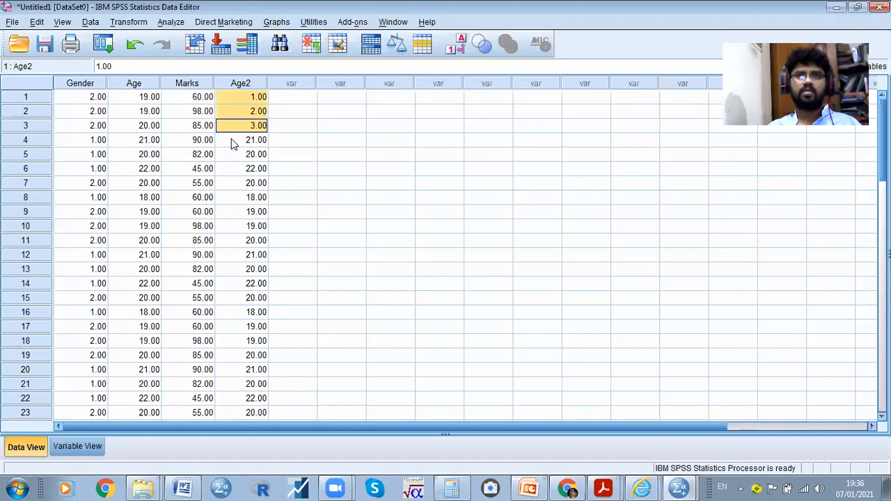
- Switch to the Word document, paste the three codes below the existing numbers, and copy them from there
key(alt+Tab)
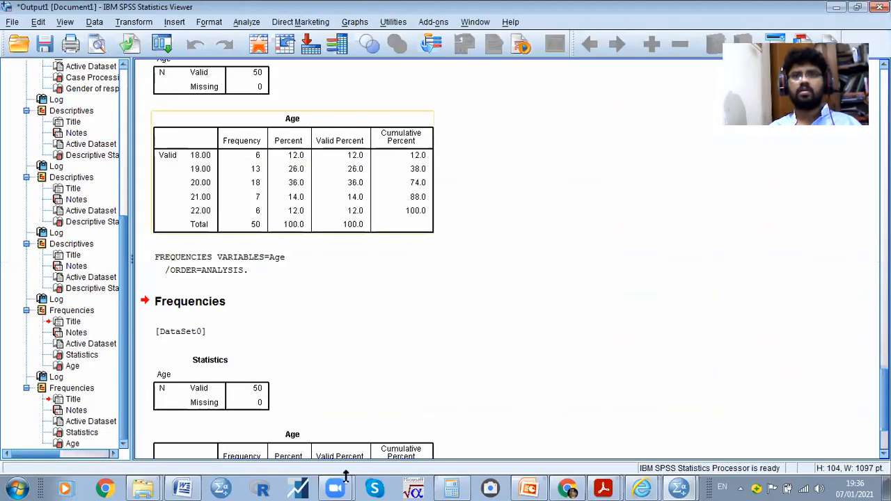
key(alt+Tab)
click(193, 483)
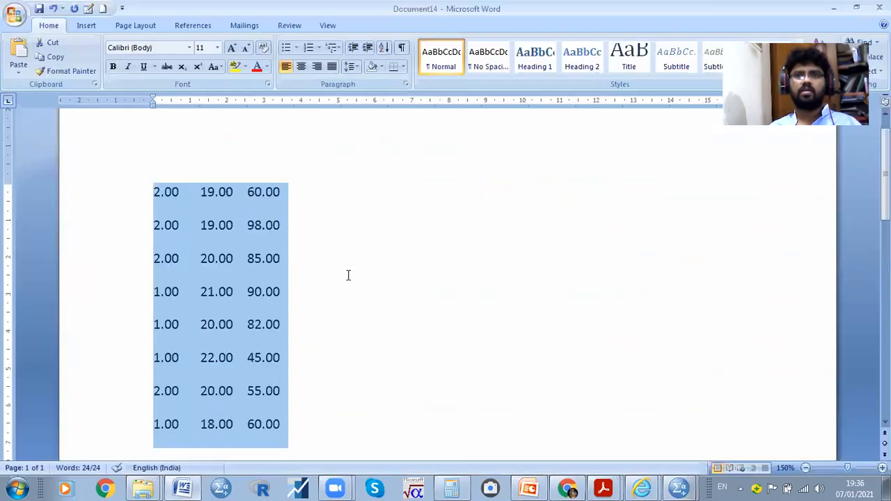
key(Right)
key(Return)
key(Return)
key(ctrl+v)
drag(154, 199, 185, 263)
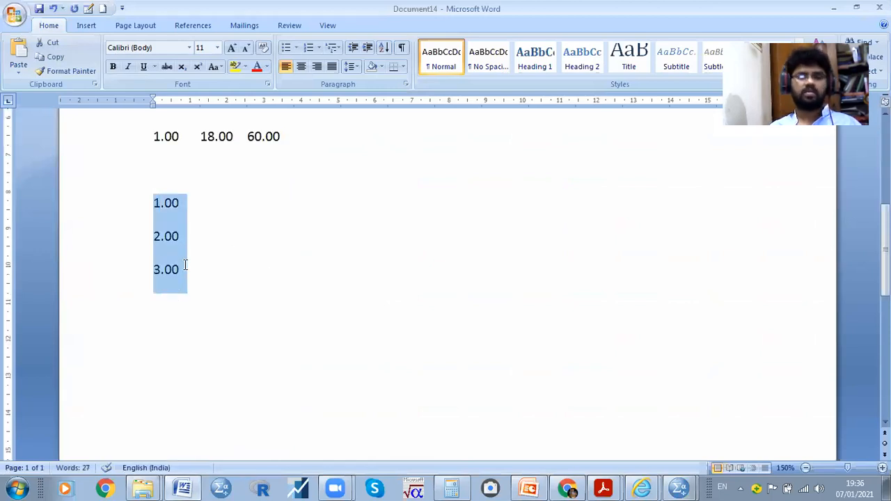
key(ctrl+c)
- Switch back to the SPSS Data Editor and overwrite Age2 from case 4 to case 50 by repeatedly pasting the 1, 2, 3 codes
key(alt+Tab)
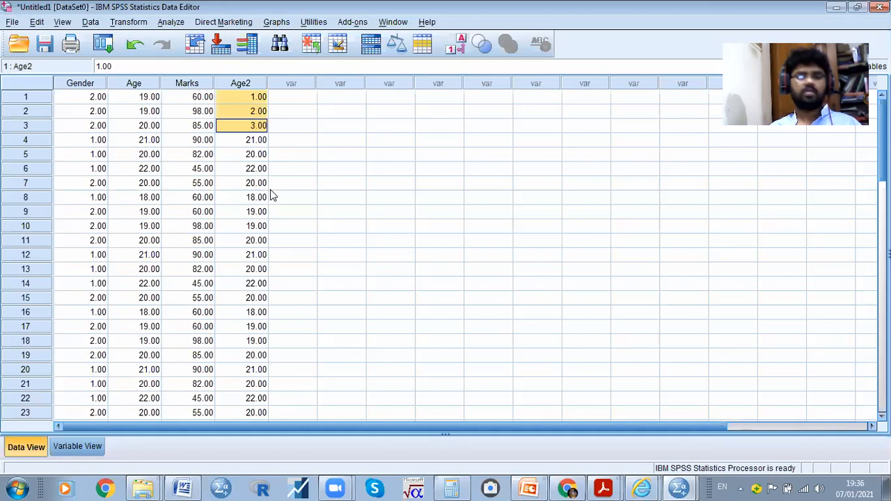
key(alt+Tab)
key(alt+Tab)
key(alt+Tab)
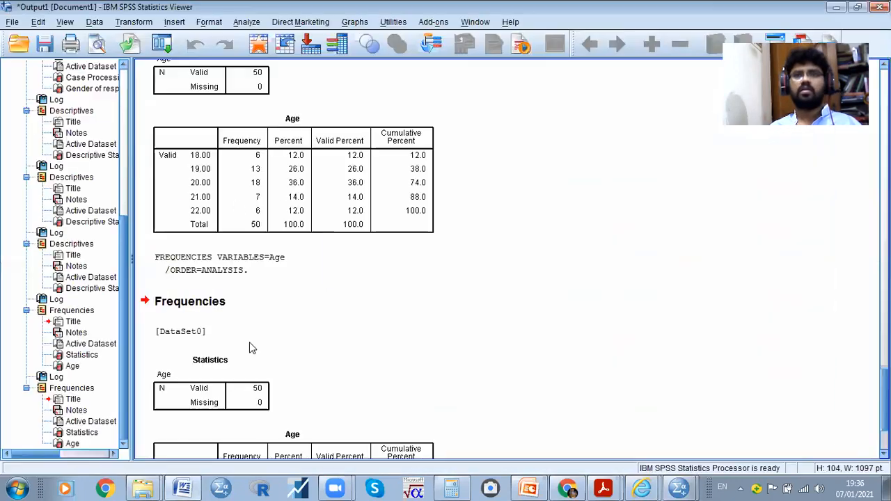
click(696, 487)
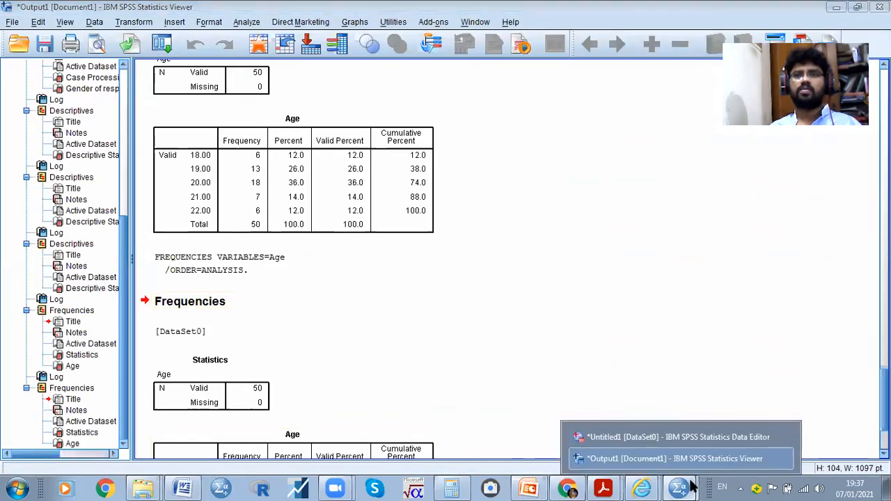
click(636, 431)
click(257, 140)
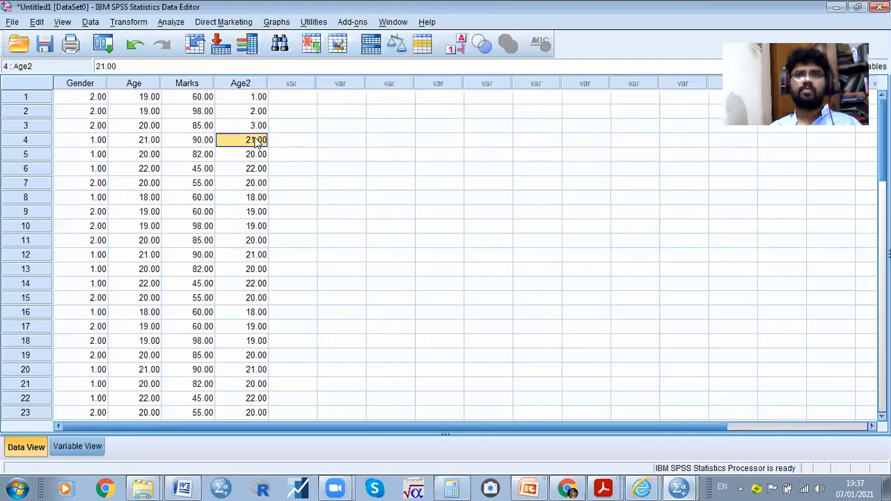
key(ctrl+v)
click(253, 183)
key(ctrl+v)
click(259, 228)
key(ctrl+v)
click(261, 270)
key(ctrl+v)
click(261, 311)
key(ctrl+v)
click(259, 356)
key(ctrl+v)
scroll(279, 361, down, 3)
click(247, 271)
key(ctrl+v)
click(261, 326)
key(ctrl+v)
click(263, 312)
key(ctrl+v)
click(257, 374)
key(ctrl+v)
scroll(292, 352, down, 1)
click(260, 341)
key(ctrl+v)
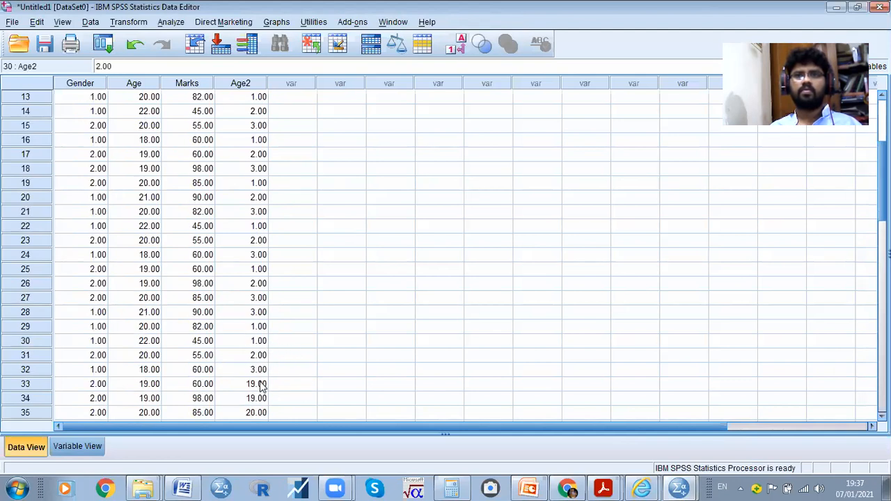
click(259, 384)
key(ctrl+v)
scroll(288, 311, down, 5)
click(251, 212)
key(ctrl+v)
click(263, 258)
key(ctrl+v)
click(260, 298)
key(ctrl+v)
click(257, 355)
click(258, 340)
key(ctrl+v)
scroll(281, 354, down, 2)
click(259, 301)
key(ctrl+v)
click(340, 298)
scroll(313, 274, up, 5)
scroll(292, 263, up, 6)
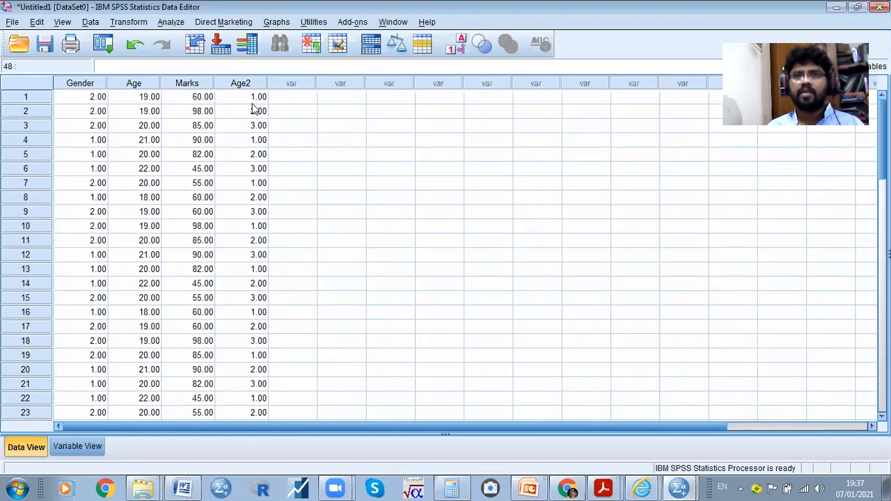
- Add Age2 alongside Age in the Frequencies analysis and run it with frequency tables displayed
click(248, 85)
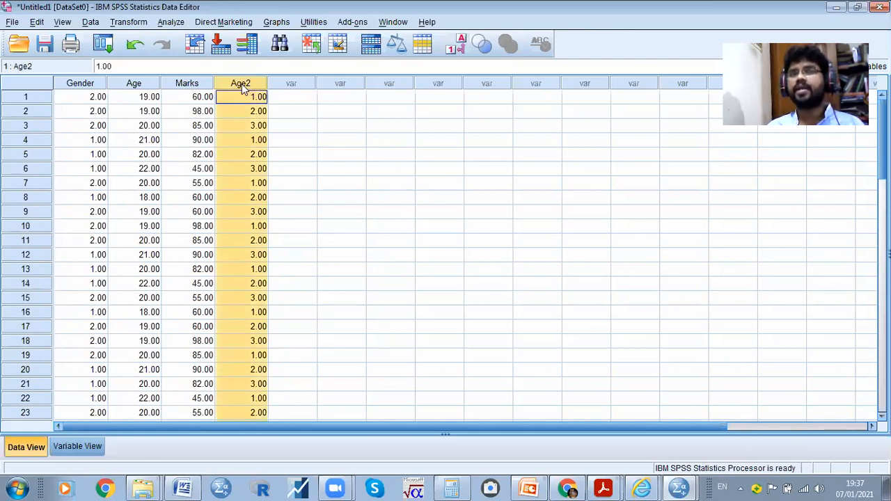
click(170, 21)
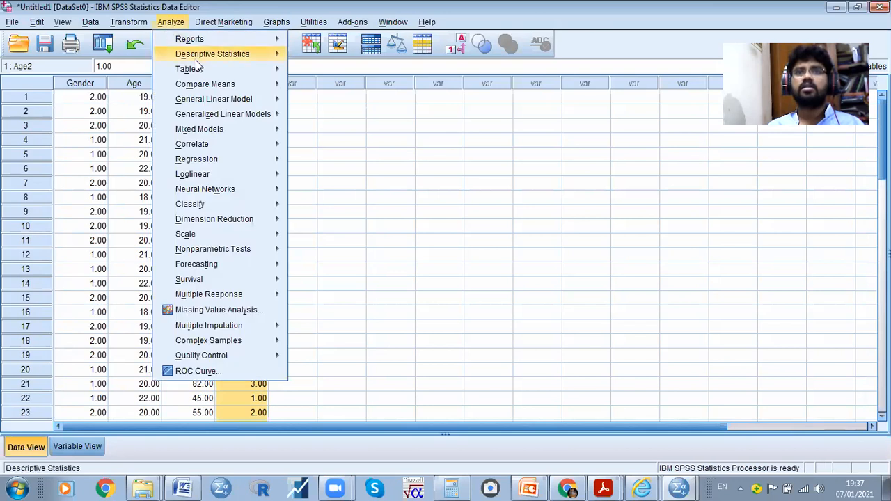
mouse_move(282, 54)
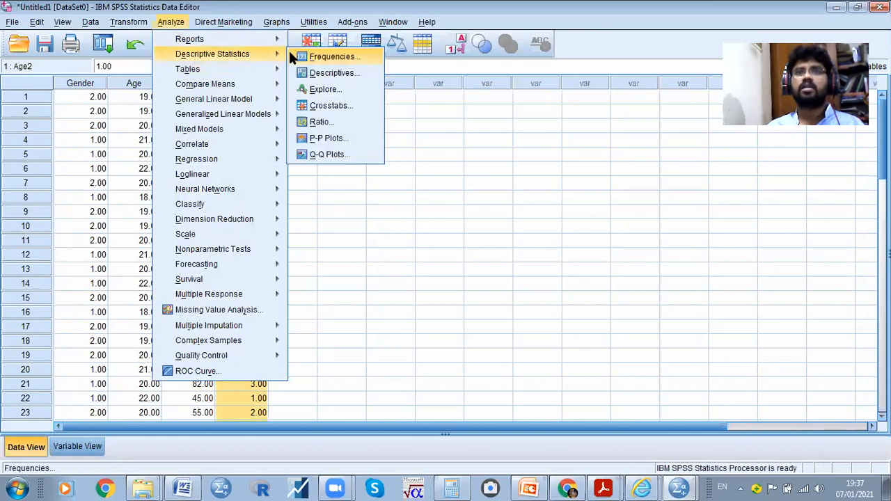
click(346, 64)
click(333, 210)
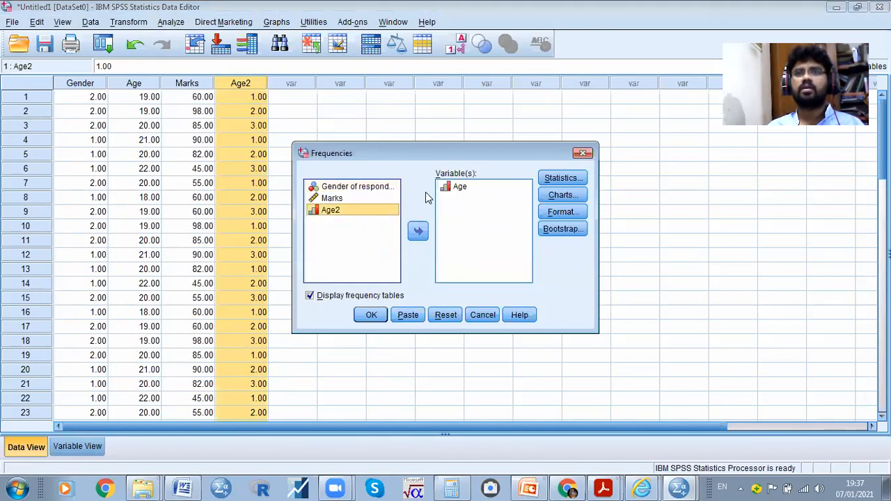
click(418, 231)
click(461, 188)
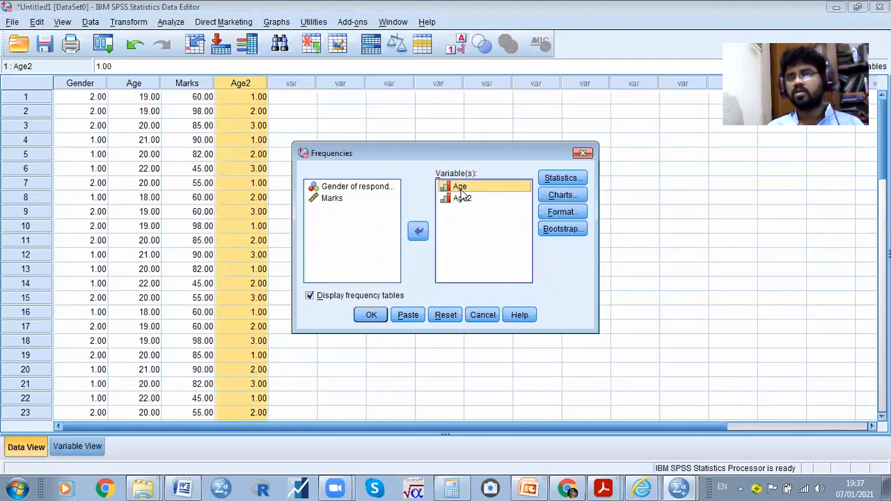
click(373, 314)
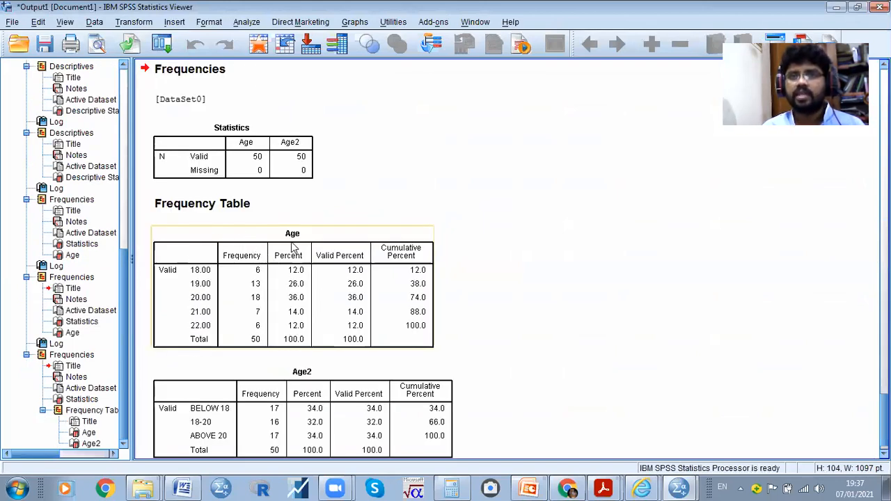
- Compare the Age and Age2 frequency tables in the output, checking them against the Age2 codes in the data sheet
scroll(306, 275, down, 1)
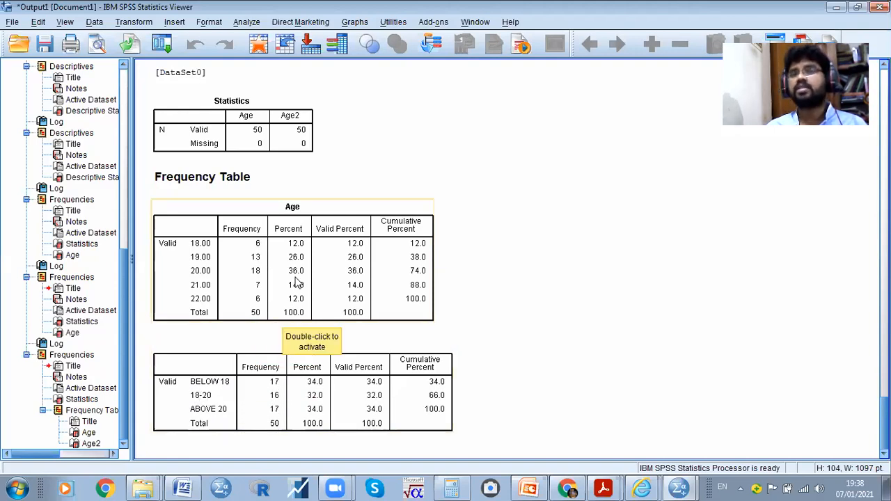
key(alt+Tab)
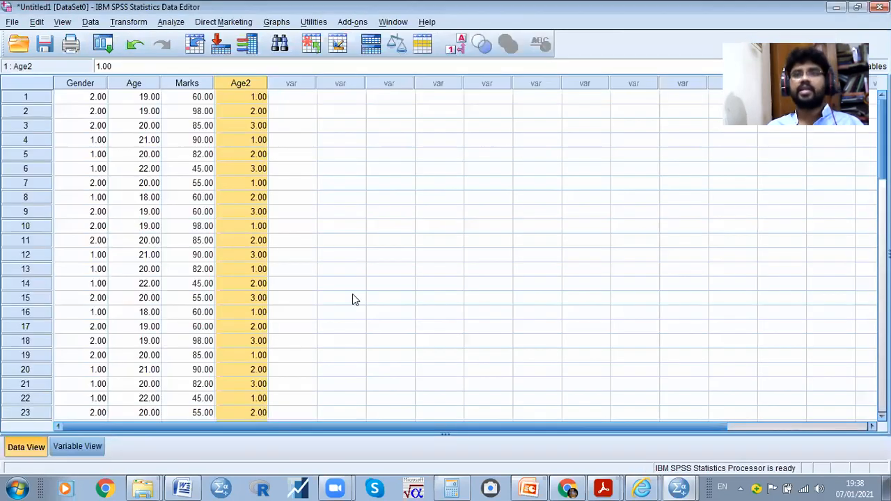
click(257, 142)
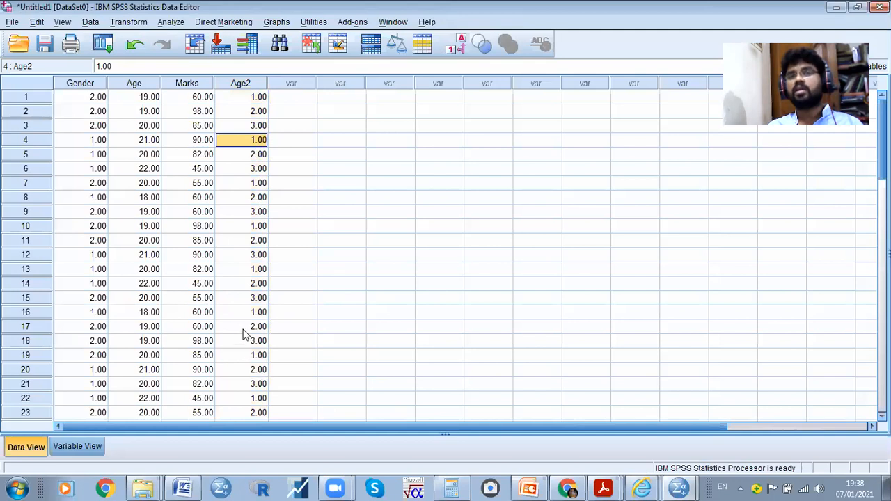
scroll(247, 319, down, 1)
key(alt+Tab)
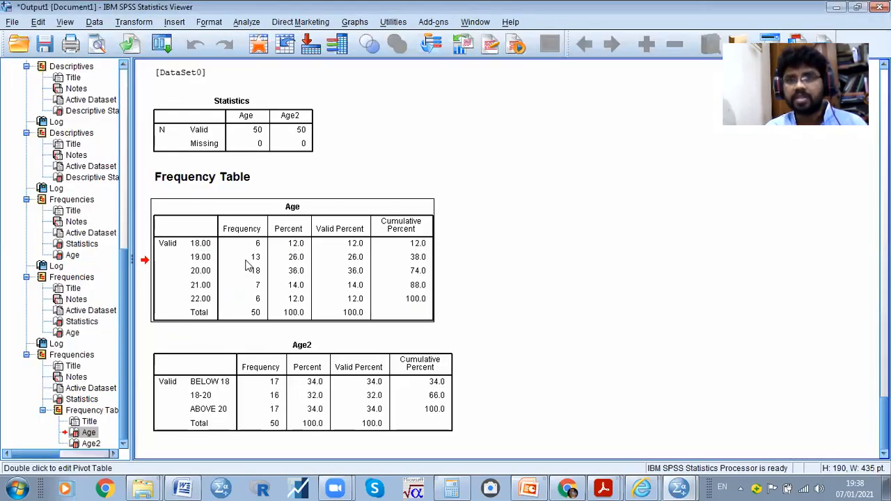
click(194, 272)
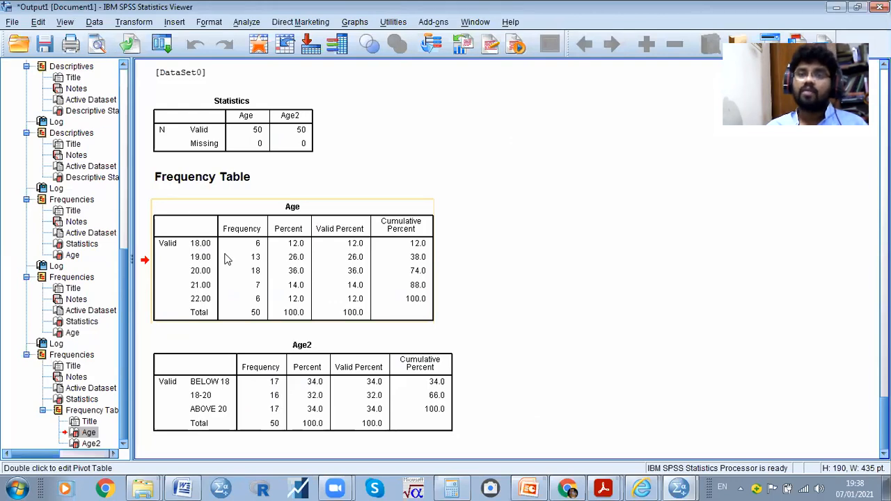
click(232, 392)
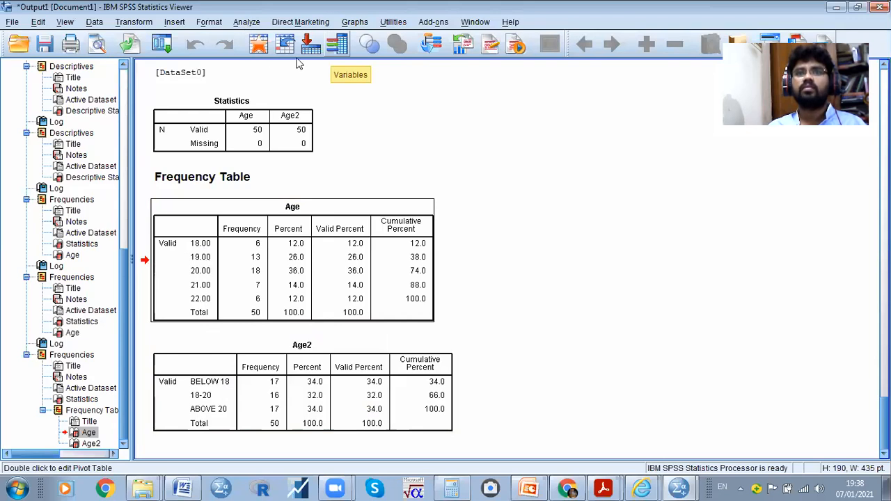
click(247, 21)
mouse_move(313, 36)
click(410, 71)
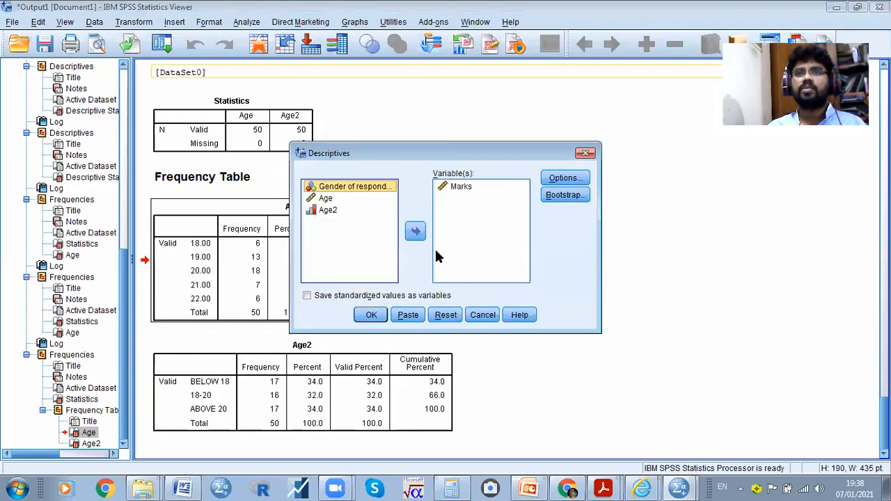
click(585, 153)
- Replace Marks with Age and Age2 as the variables in the Descriptives analysis
click(248, 23)
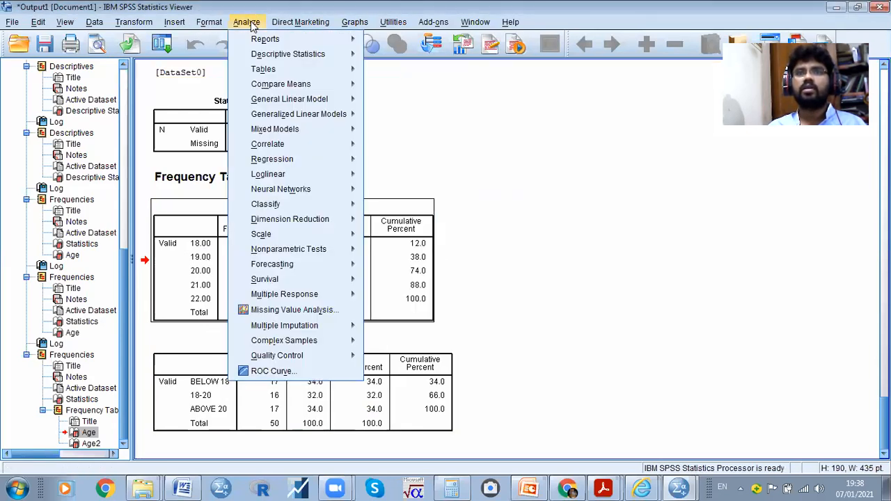
mouse_move(282, 55)
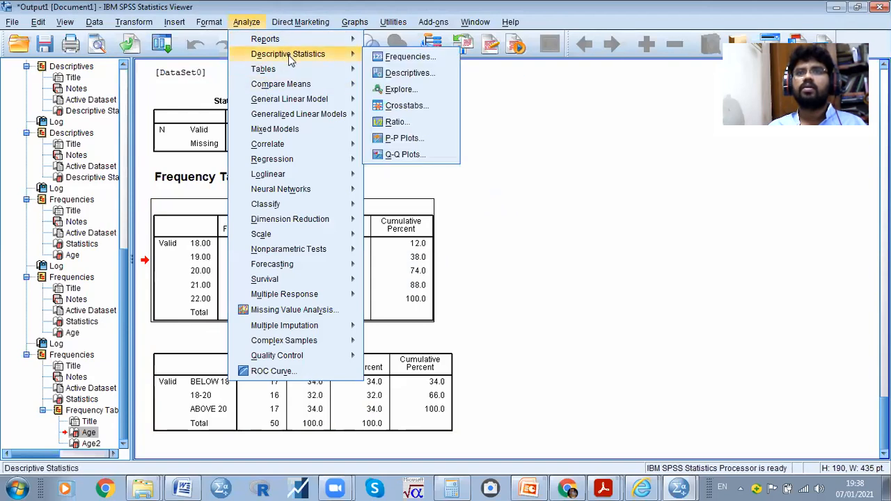
click(396, 75)
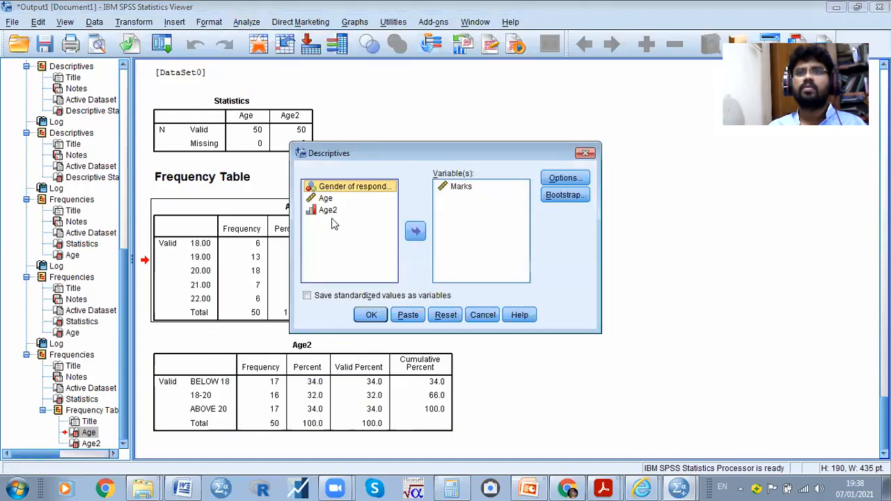
click(465, 186)
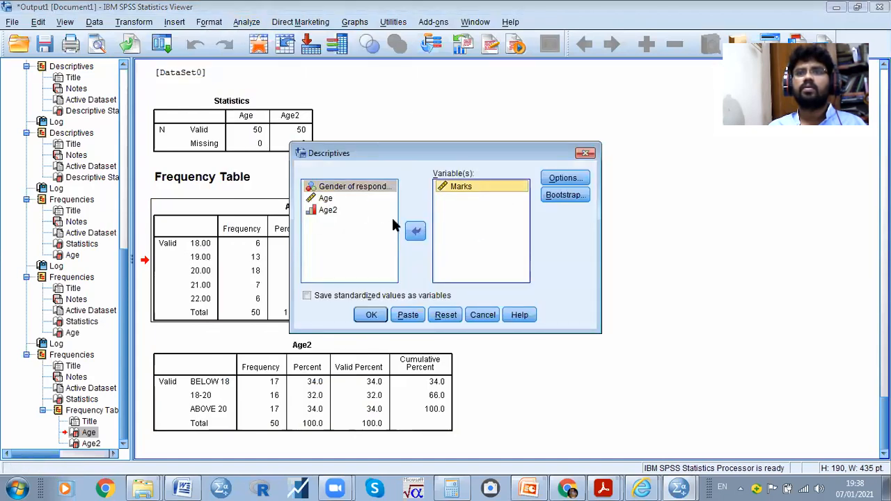
click(415, 230)
click(325, 201)
ctrl+click(376, 221)
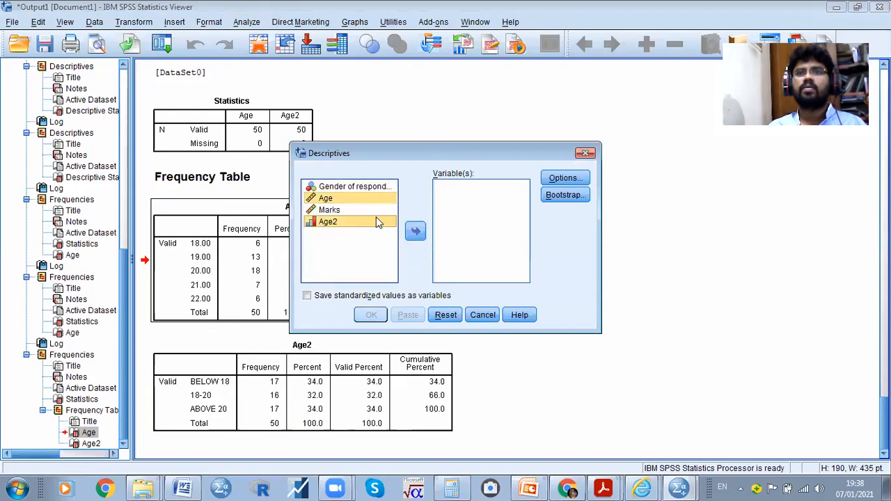
click(415, 230)
- Limit the Descriptives statistics to mean, sum, minimum and maximum, and run the analysis for Age and Age2
click(565, 178)
click(389, 172)
click(389, 187)
click(389, 201)
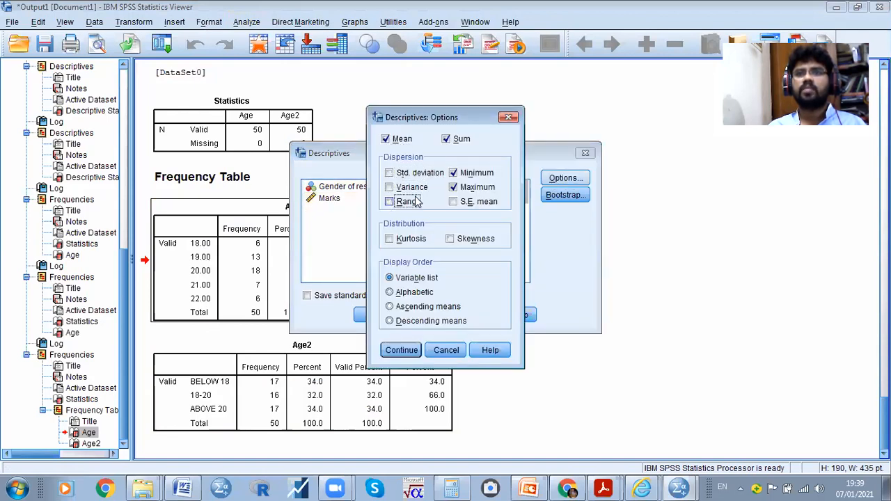
click(476, 173)
click(476, 187)
click(448, 141)
click(446, 141)
click(453, 173)
click(453, 187)
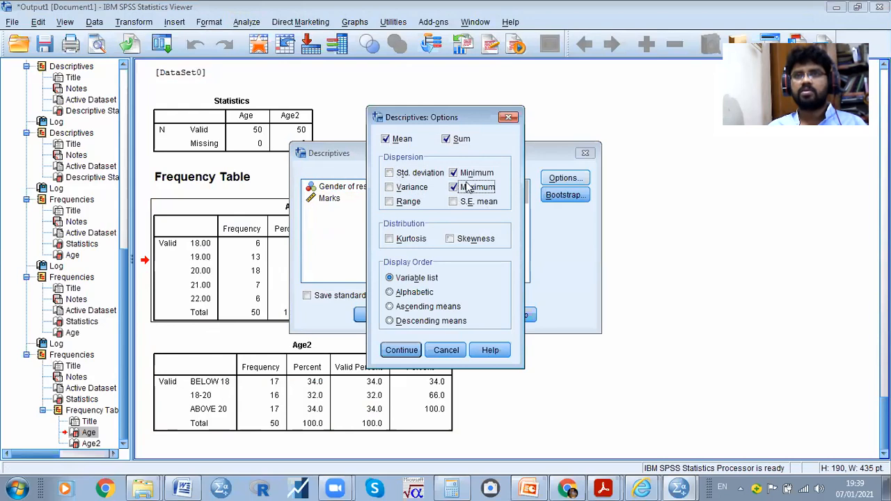
click(401, 349)
click(369, 317)
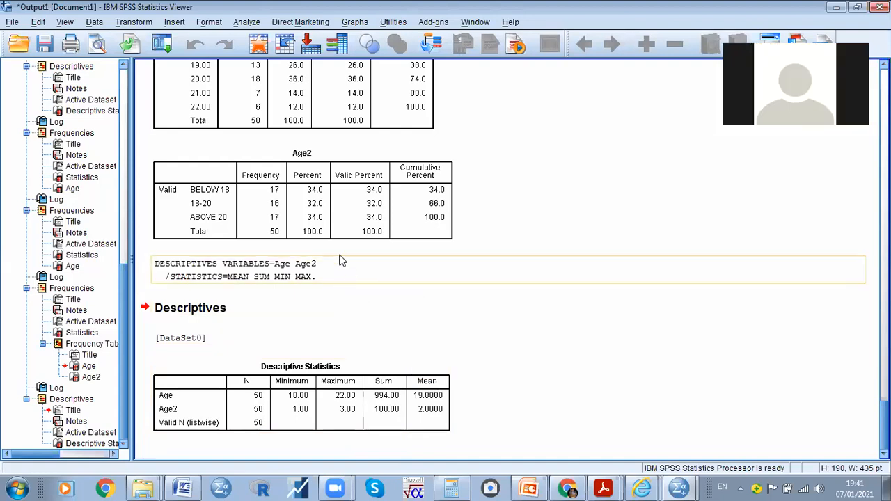
- Look at the Age coding scheme slide in PowerPoint and return to the SPSS output to review the Age2 tables
key(alt+Tab)
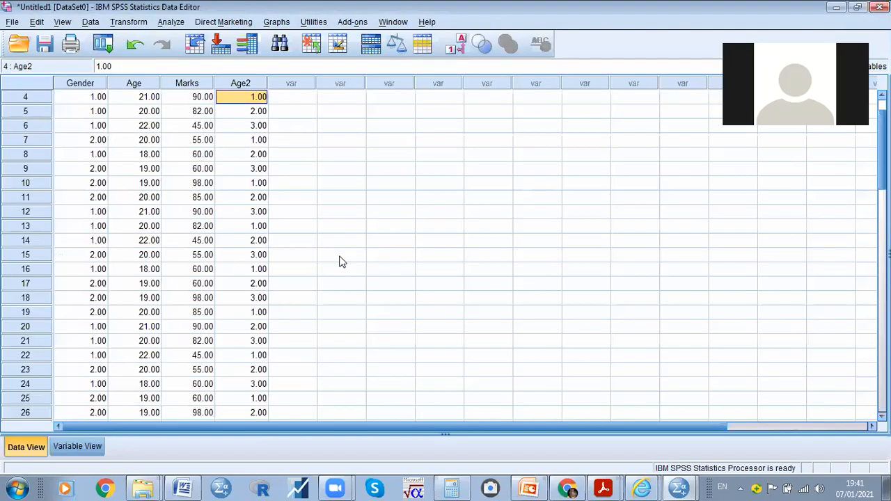
click(535, 484)
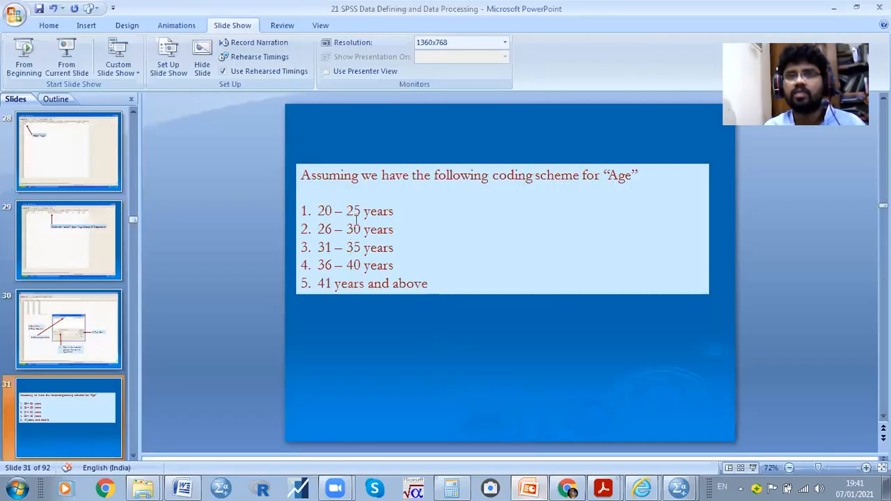
key(alt+Tab)
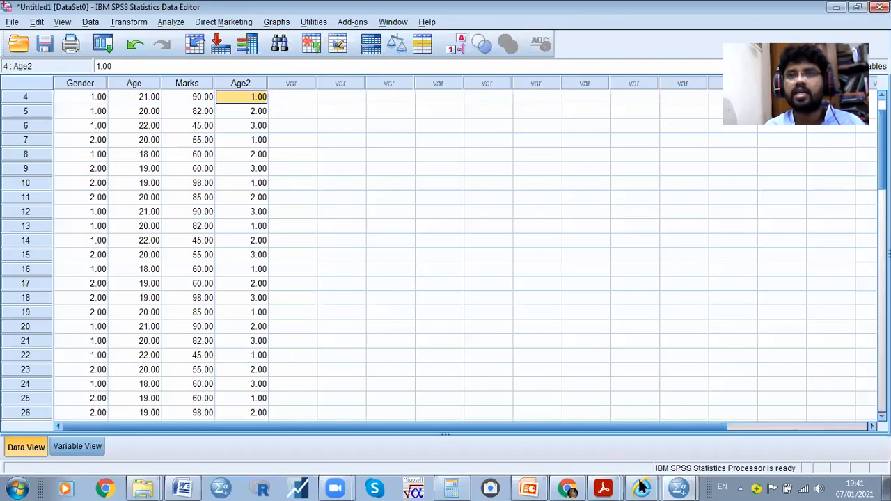
click(680, 487)
click(640, 460)
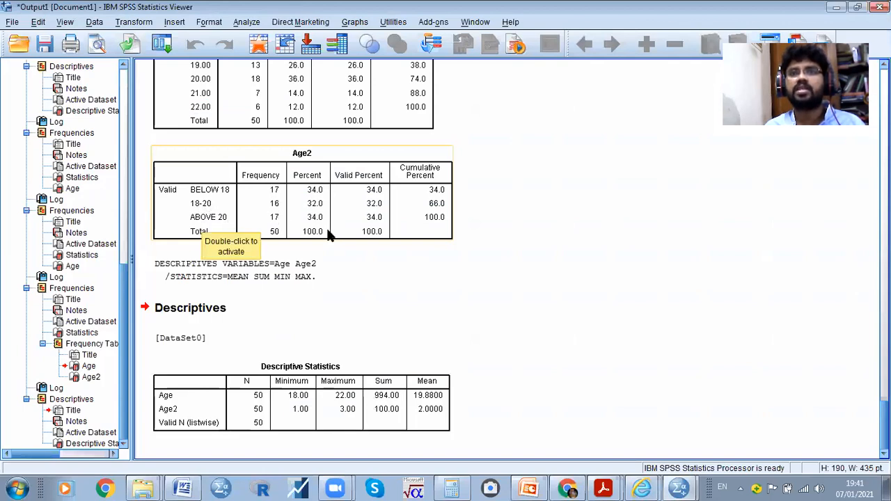
- Switch to PowerPoint, read through the Age value label slides up to slide 35, and start the slide show from that slide
key(alt+Tab)
key(alt+Tab)
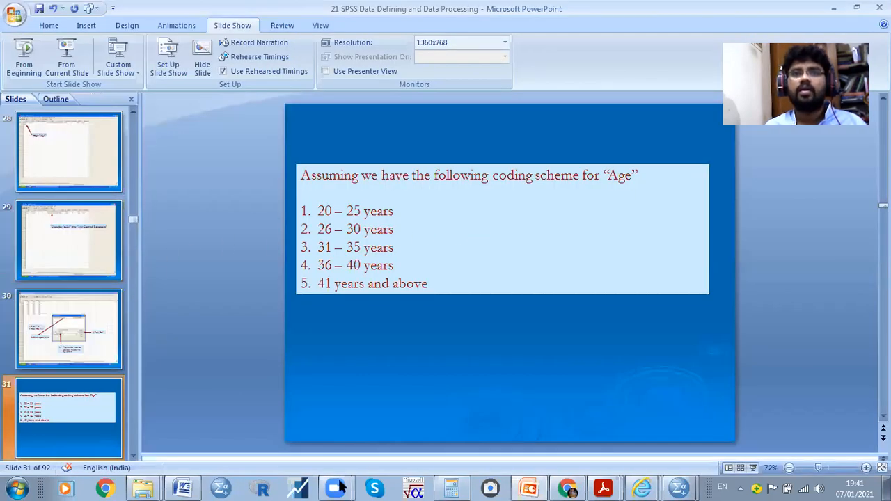
scroll(95, 404, down, 1)
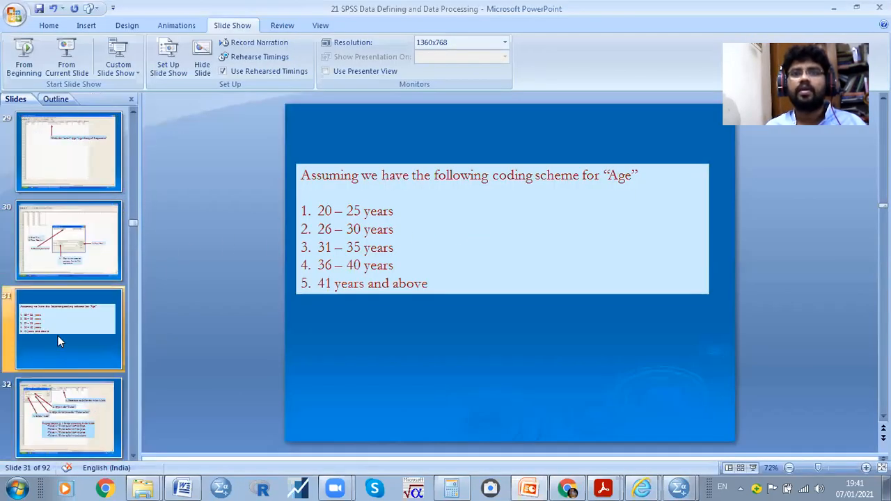
click(64, 403)
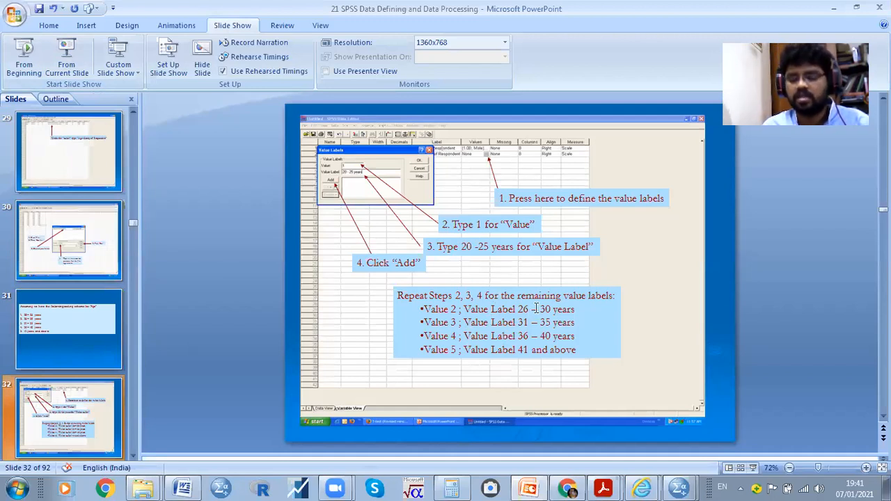
scroll(414, 247, down, 1)
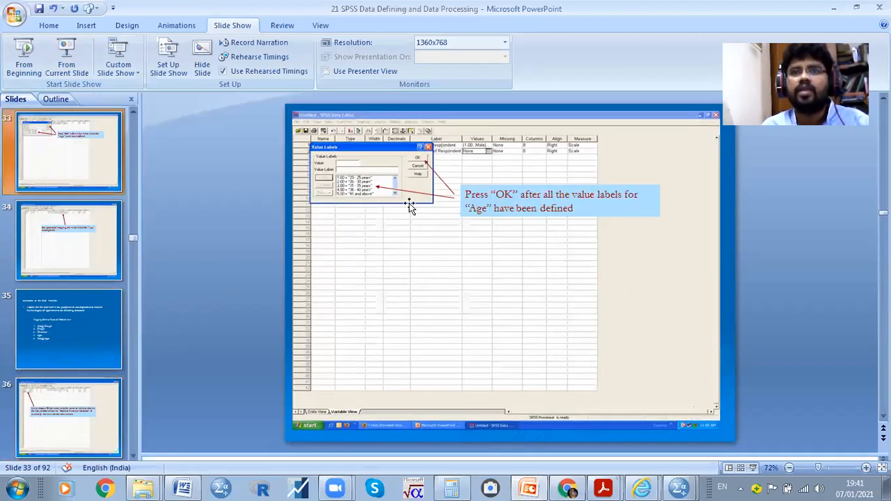
scroll(423, 169, down, 1)
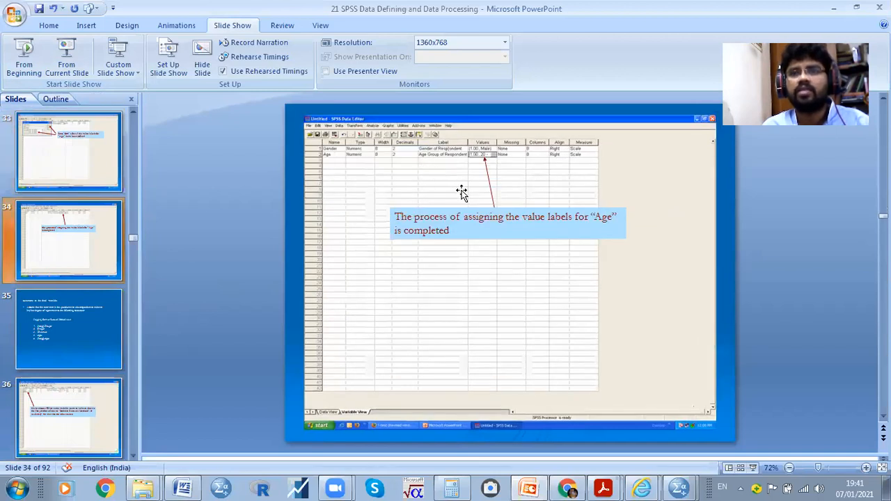
scroll(496, 186, down, 1)
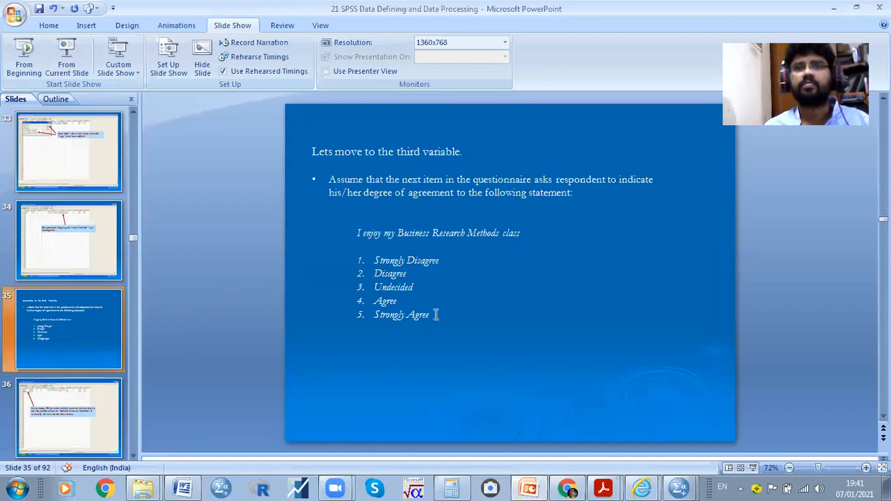
click(75, 48)
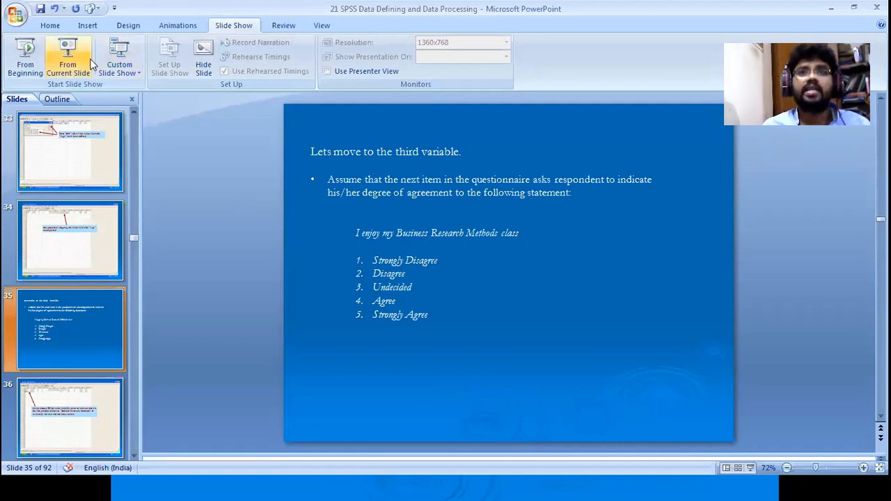
click(70, 56)
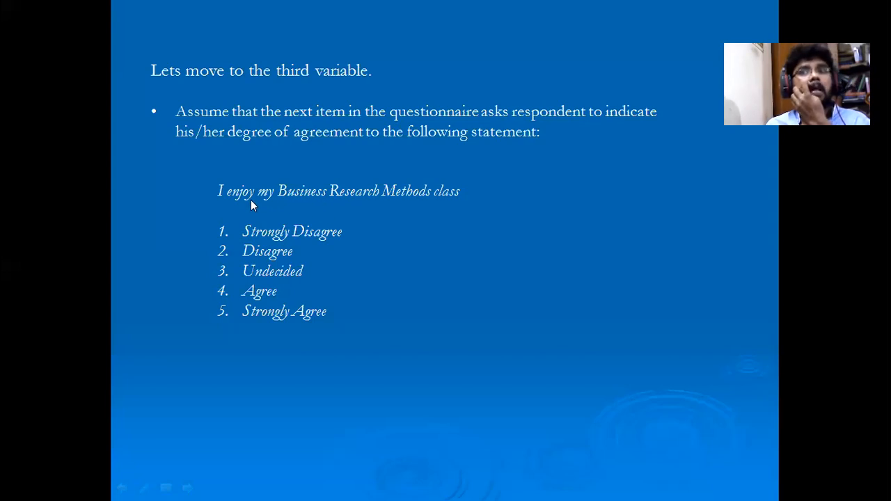
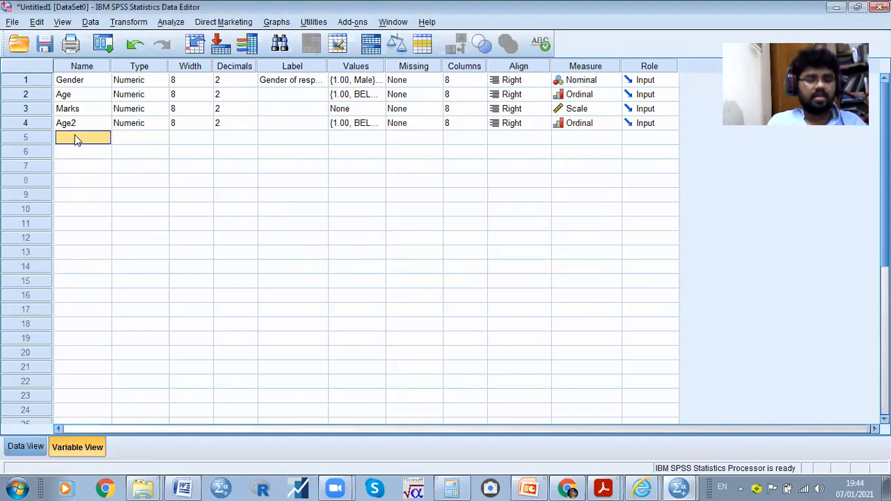
- Try to name the fifth variable "Statement" with a trailing space in the SPSS Variable View
text(St)
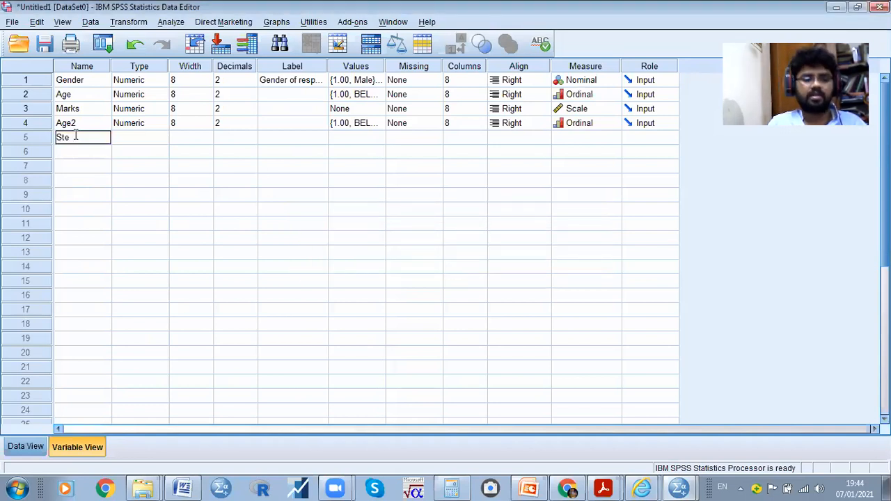
text(atement)
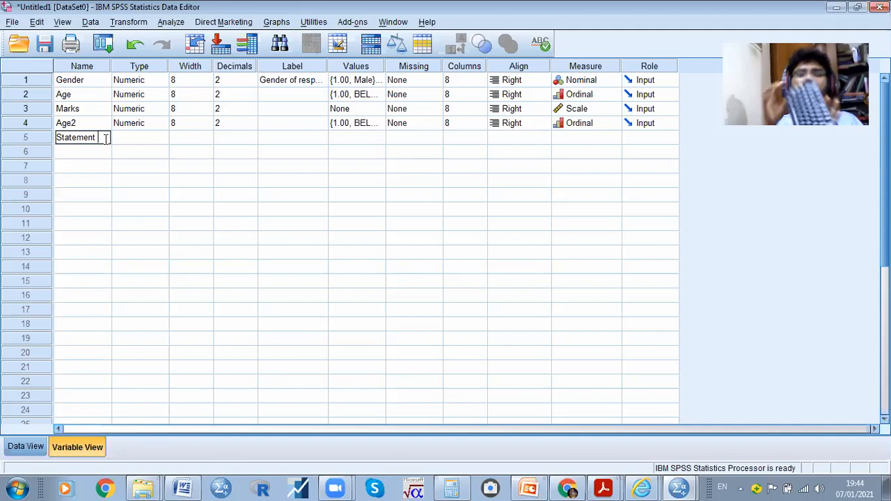
key(Return)
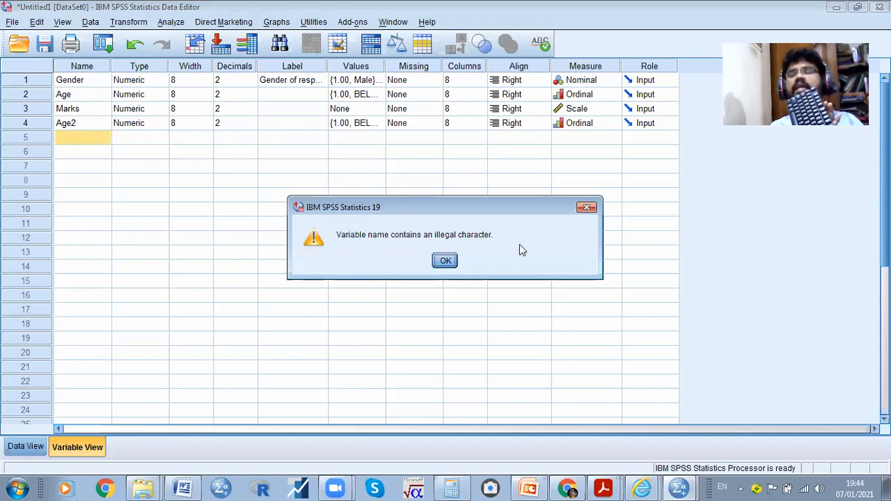
click(448, 260)
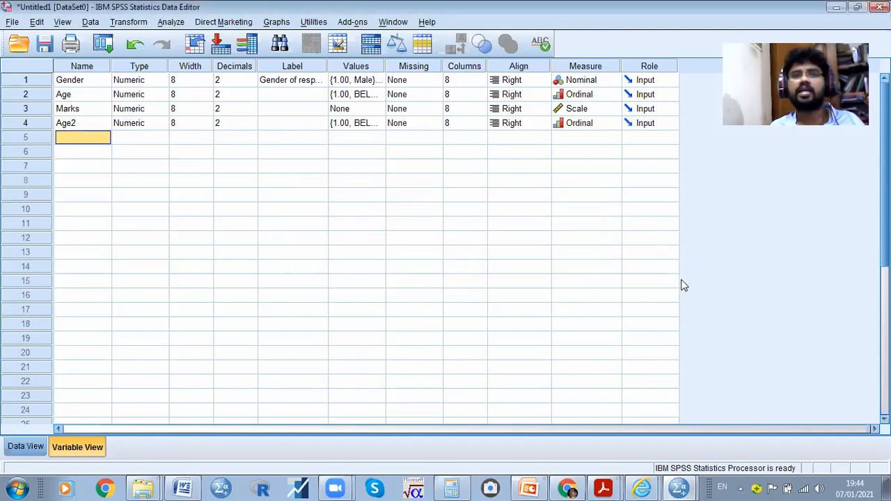
- Create the fifth variable with the name Statement, without any trailing space
text(SA)
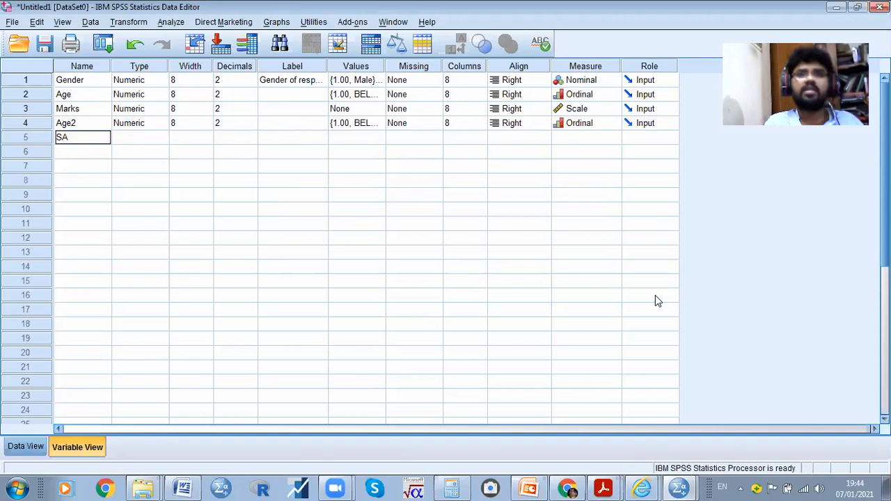
key(BackSpace)
text(tate)
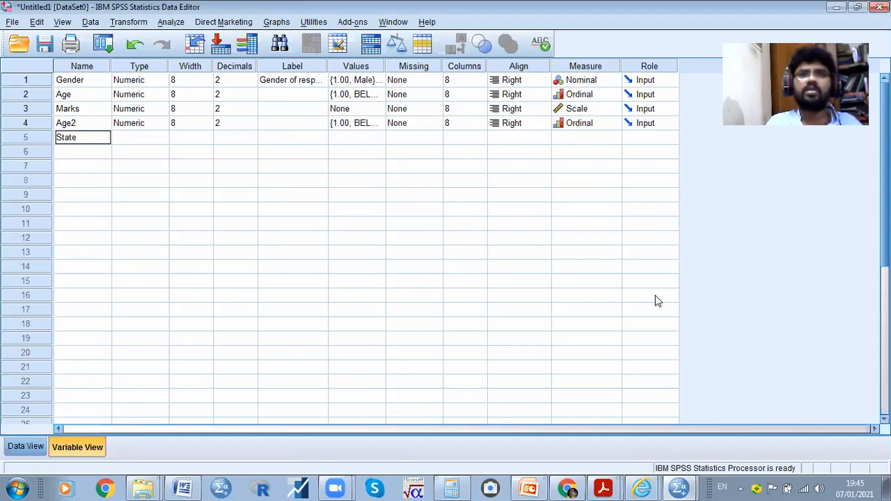
text(m)
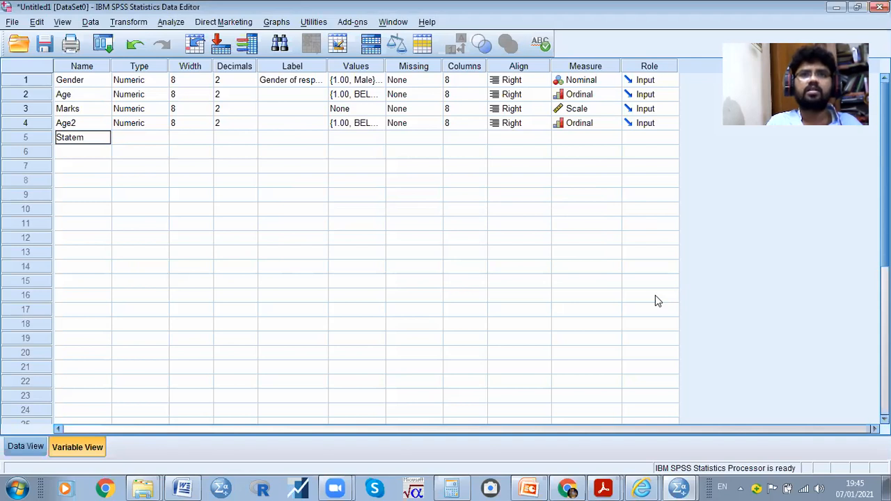
text(ent)
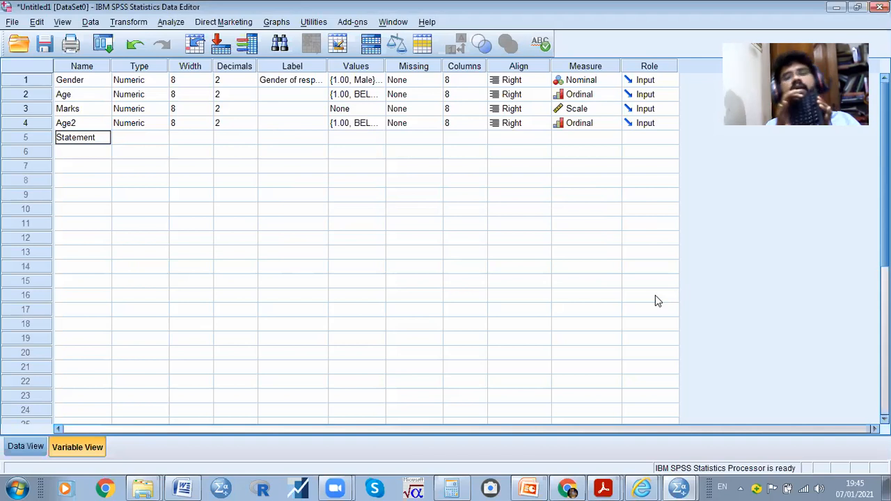
key(Return)
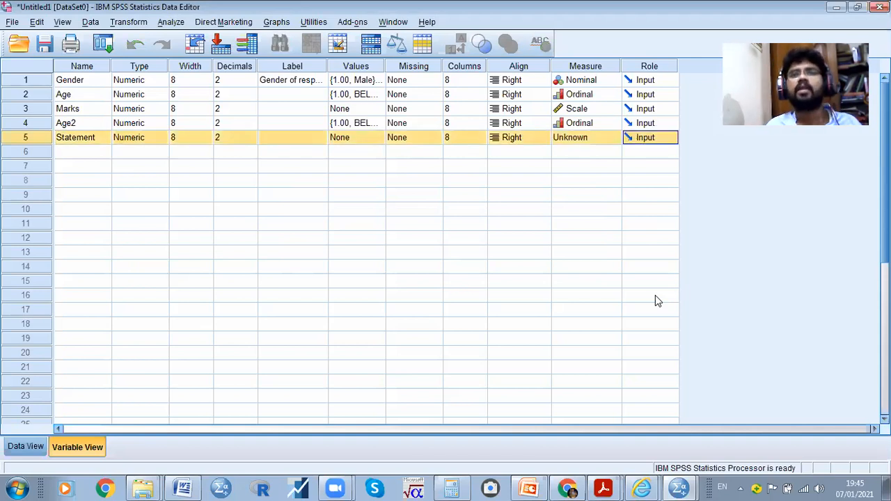
- Confirm the Statement variable's type as Numeric with width 8 and 2 decimal places
click(95, 144)
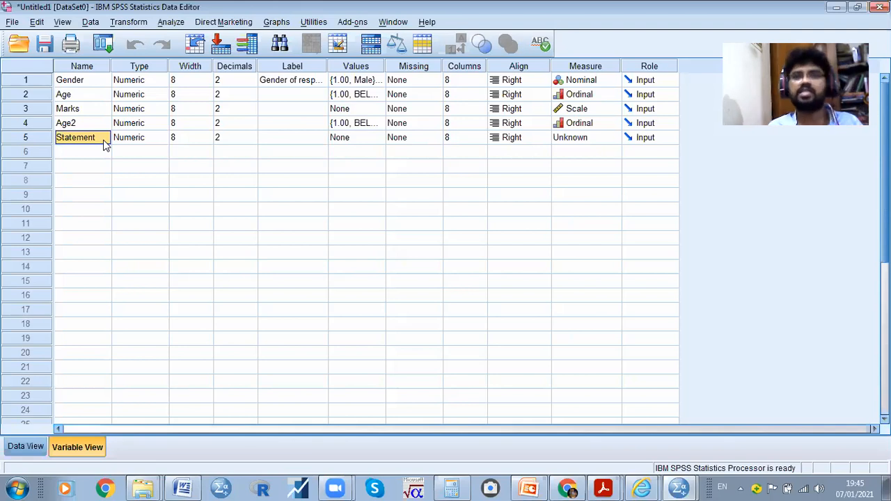
click(125, 142)
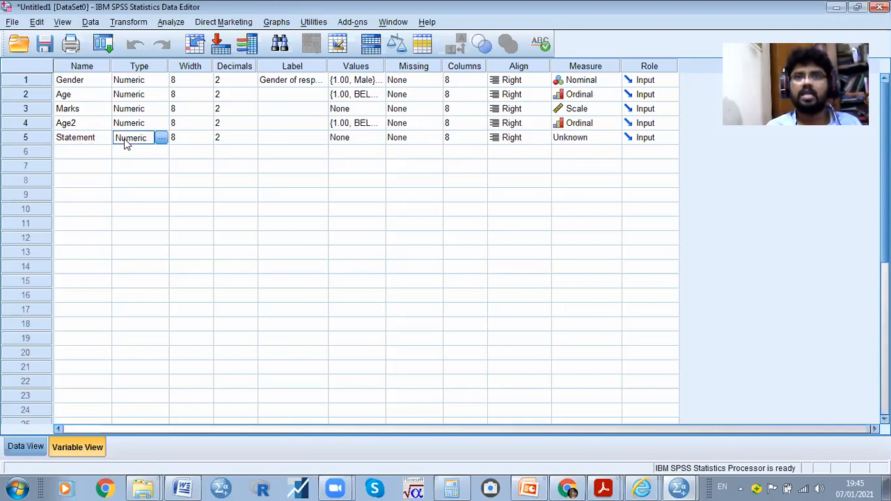
click(160, 139)
click(408, 317)
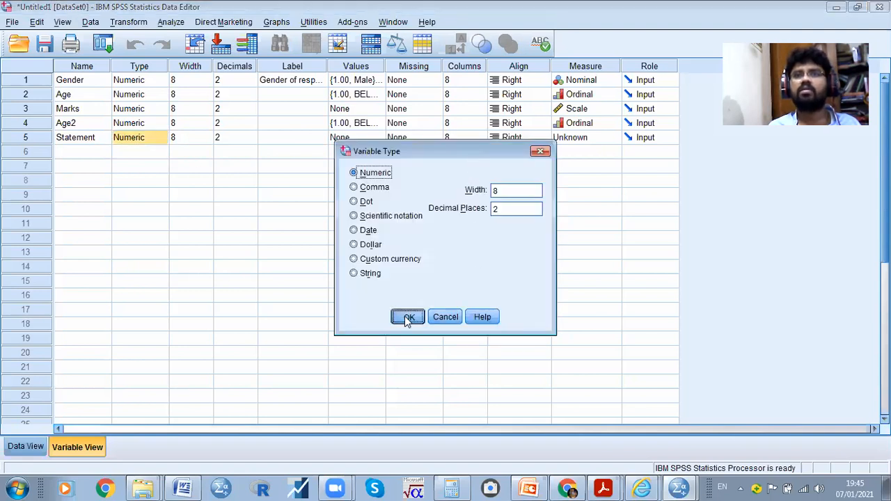
- Enter "Statement of the President" as the label of the Statement variable
click(303, 142)
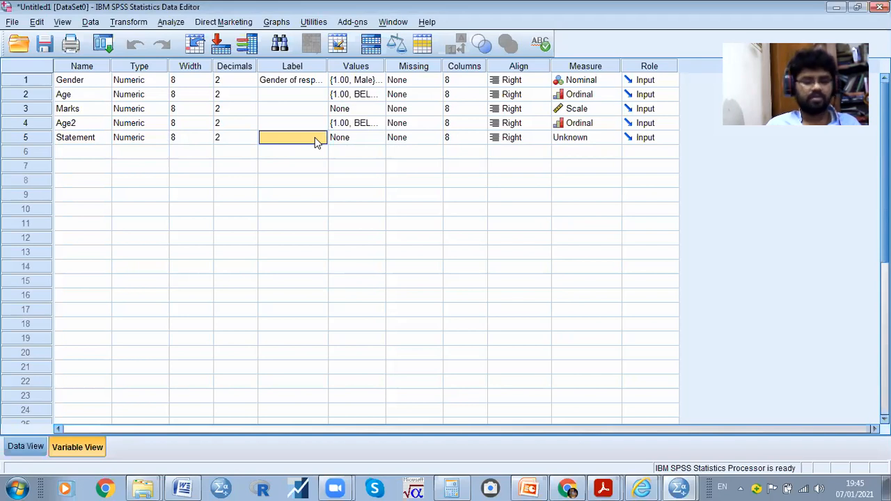
text(Stateme)
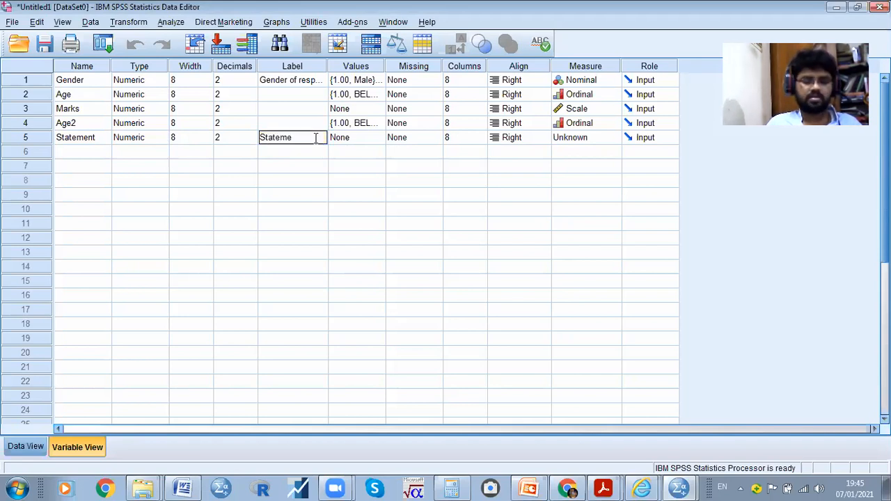
text(nt of the President)
key(Tab)
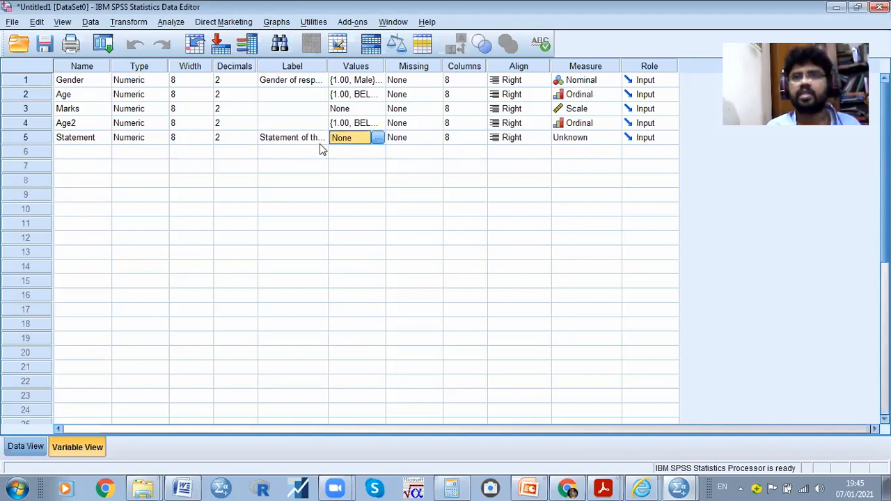
- Start the value labels for the Statement variable by adding 1 = "S Dis"
click(376, 138)
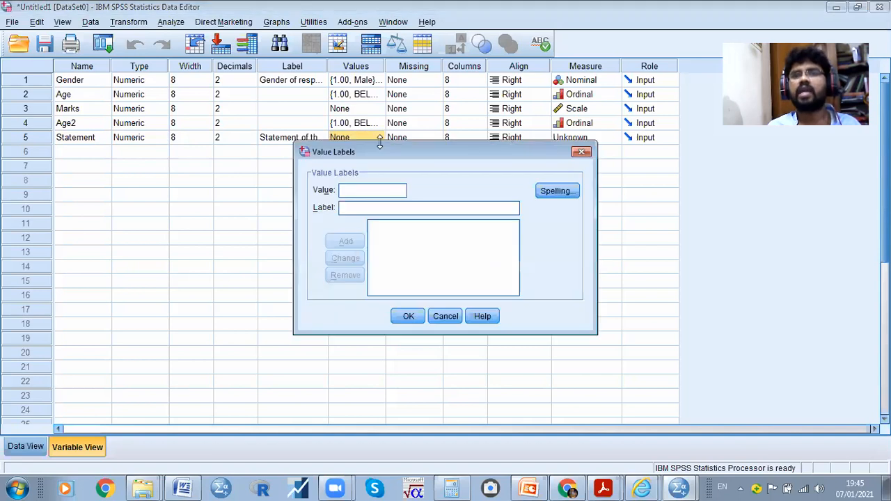
text(1)
key(Tab)
text(St)
key(BackSpace)
text(Dis)
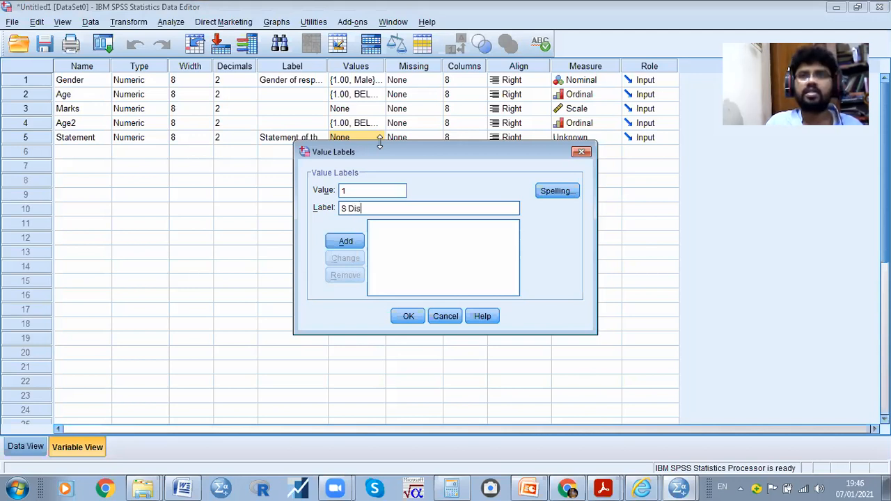
click(344, 240)
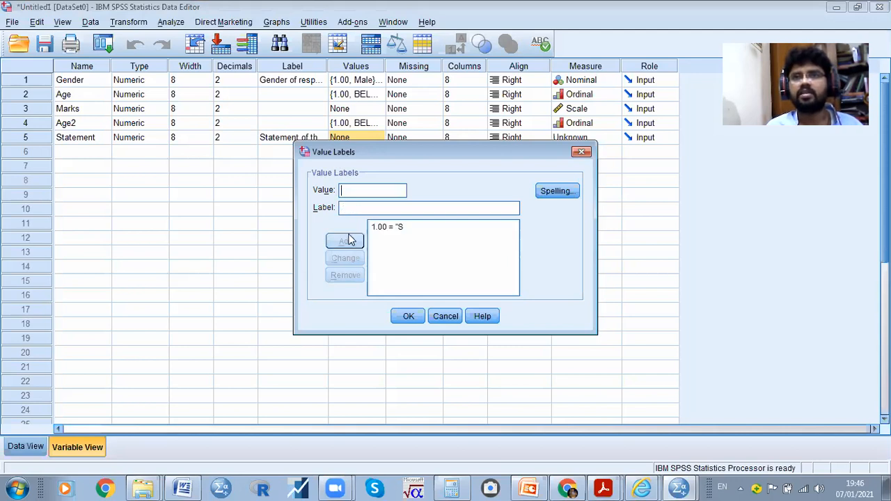
- Add the value labels 2 = "Dis" and 3 = "Not decided" for the Statement variable
text(2)
click(355, 207)
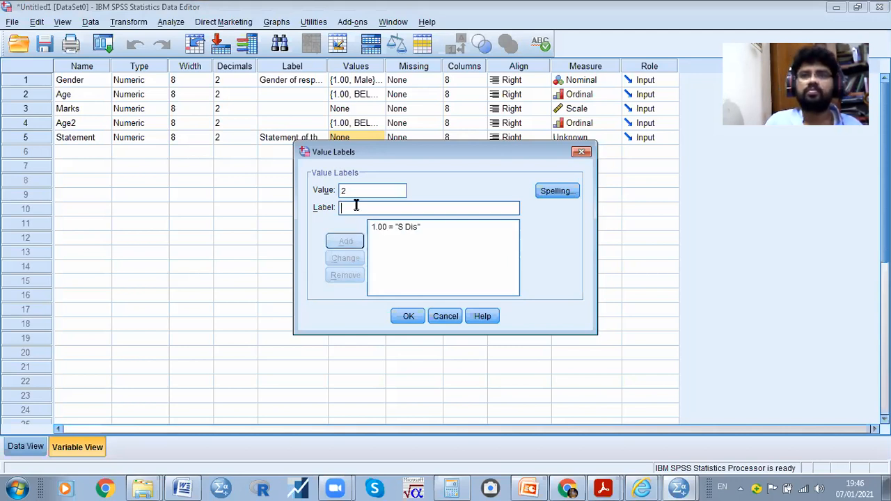
text(Dis)
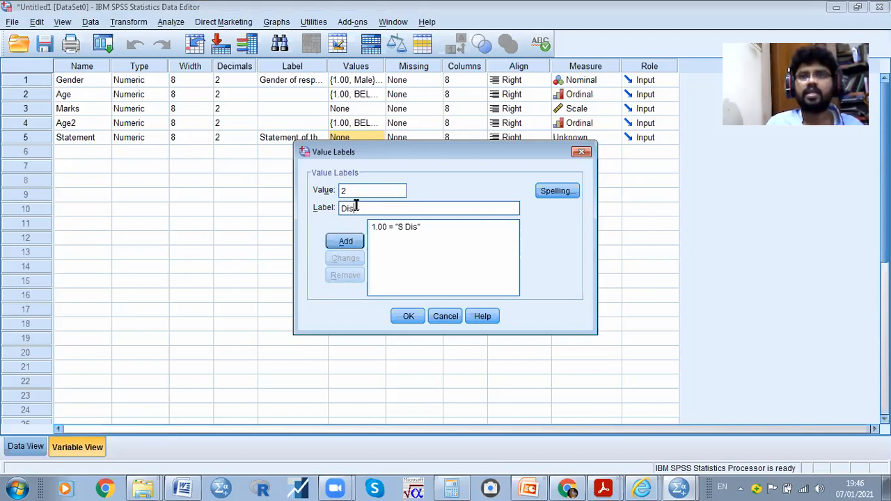
key(Return)
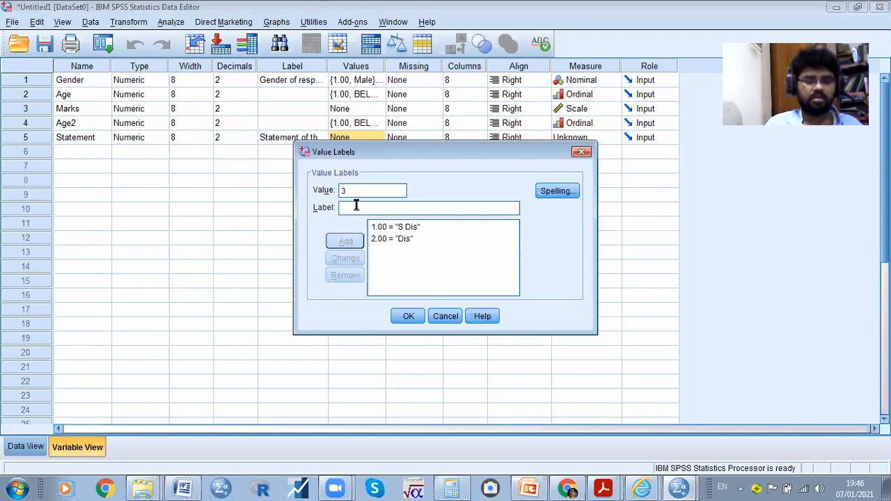
text(U)
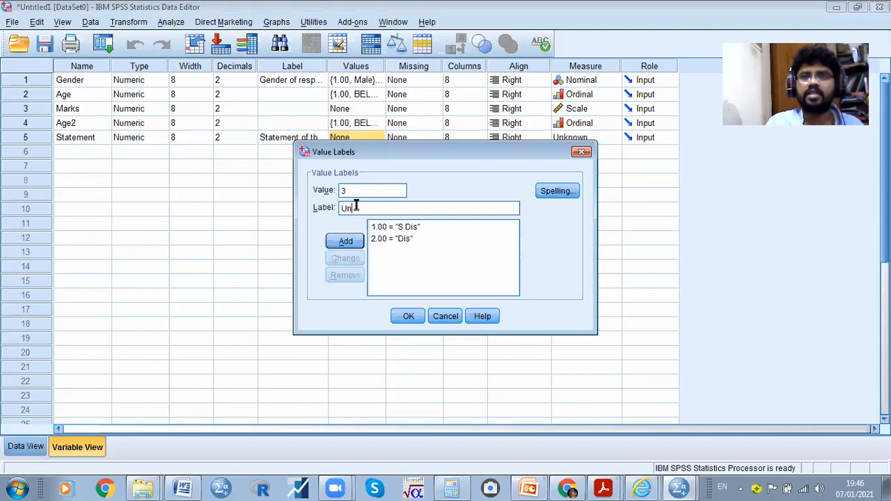
text(n)
key(BackSpace)
key(BackSpace)
text(Not decided)
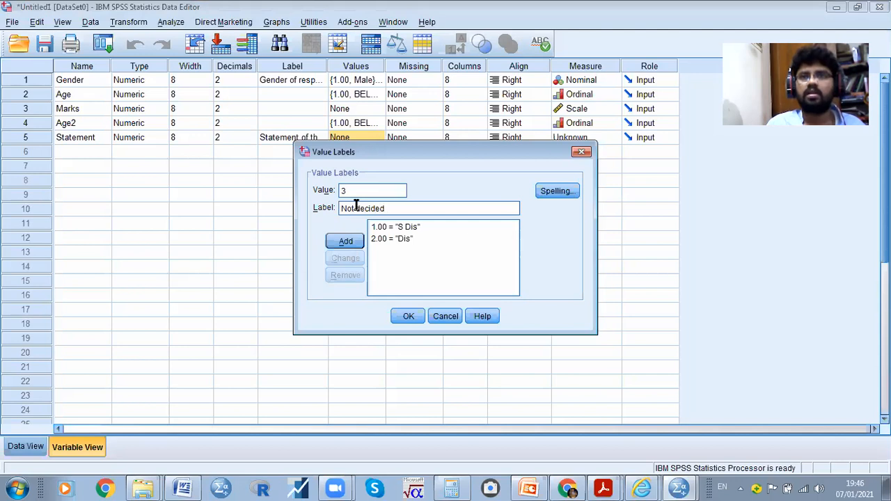
key(Return)
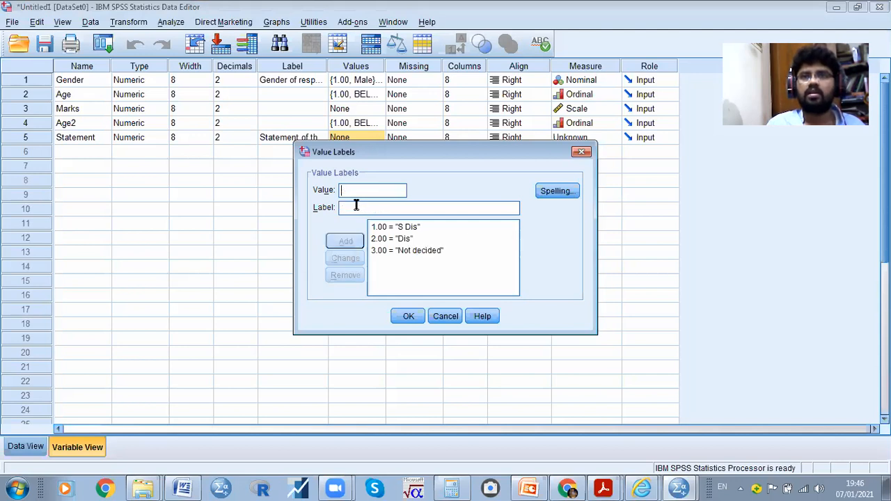
- Add the value labels 4 = "Agree" and 5 = "Dis agre" and apply the label set to Statement
text(4)
key(Tab)
text(Agree)
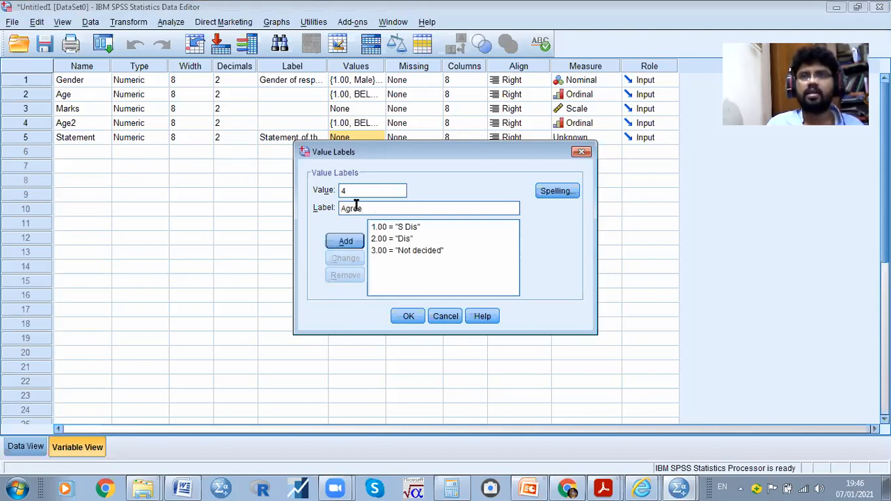
key(Return)
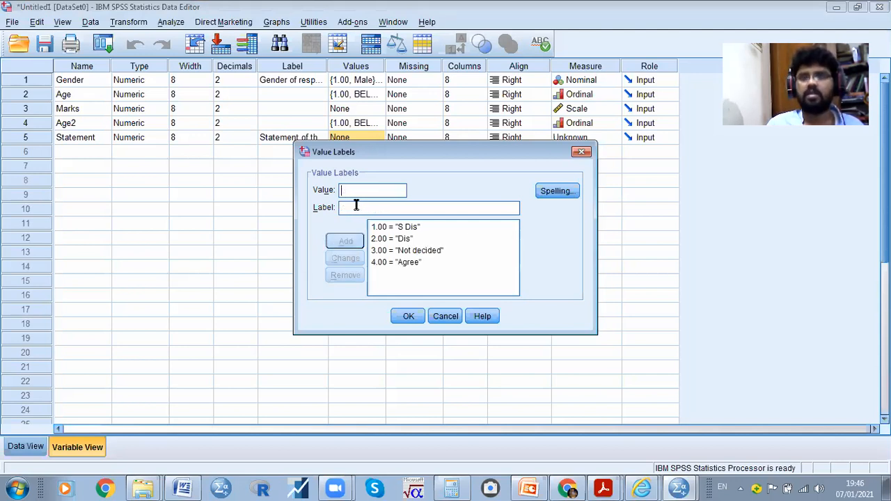
text(5)
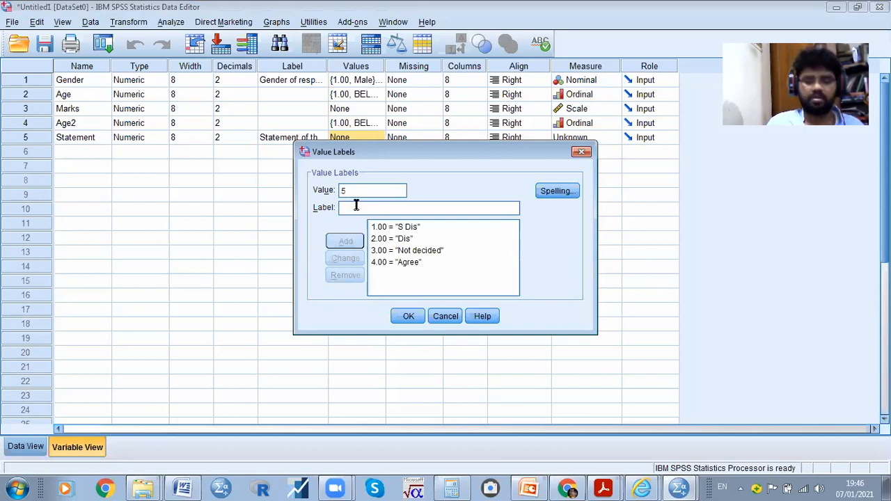
text(Disagre)
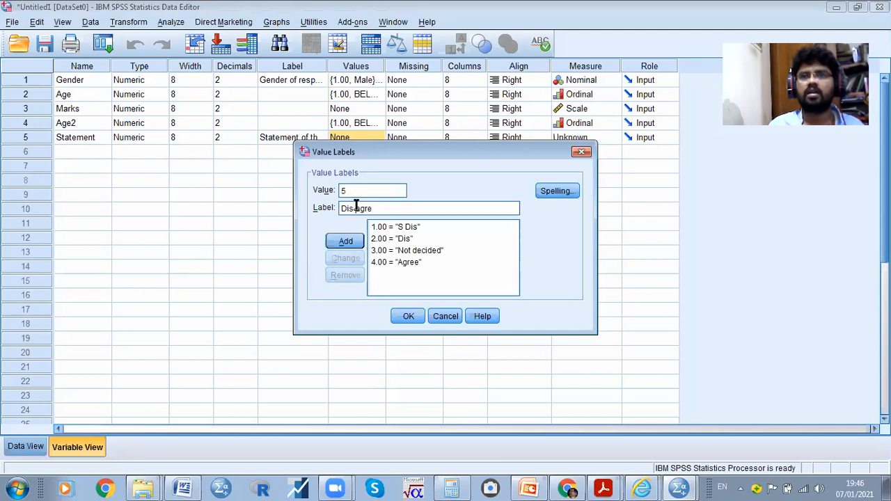
click(342, 239)
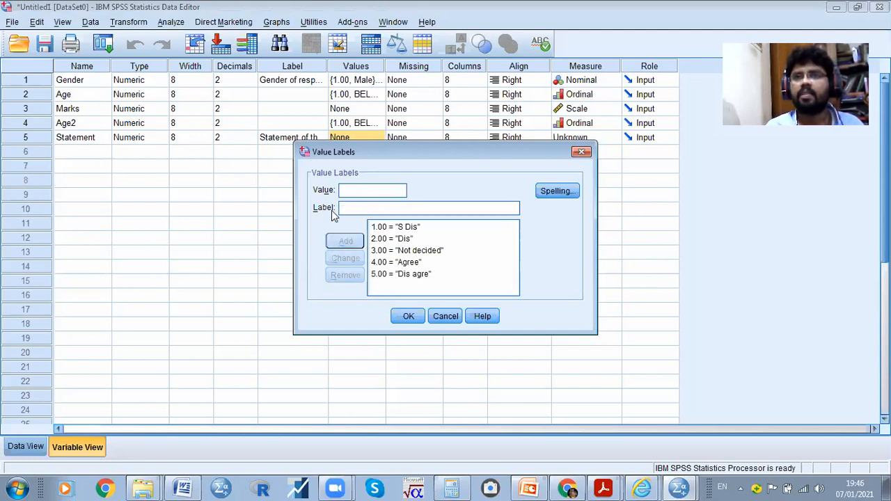
click(408, 316)
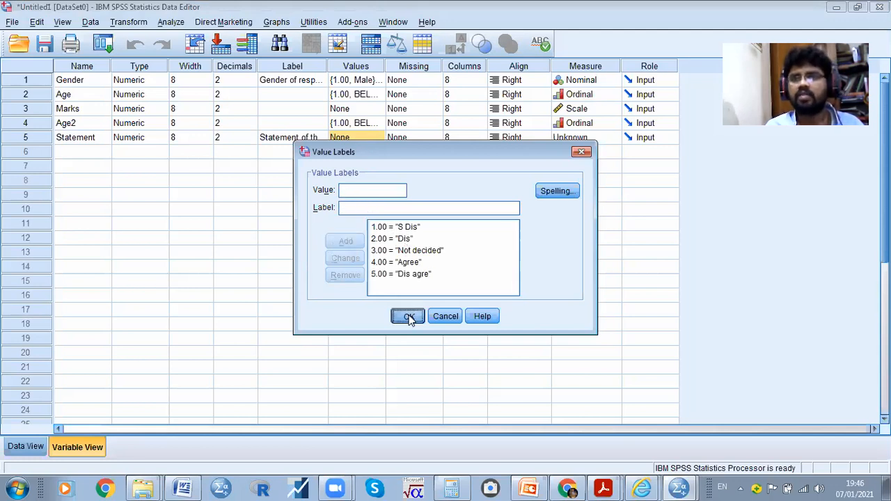
- Set the measurement level of the Statement variable to Ordinal
click(540, 141)
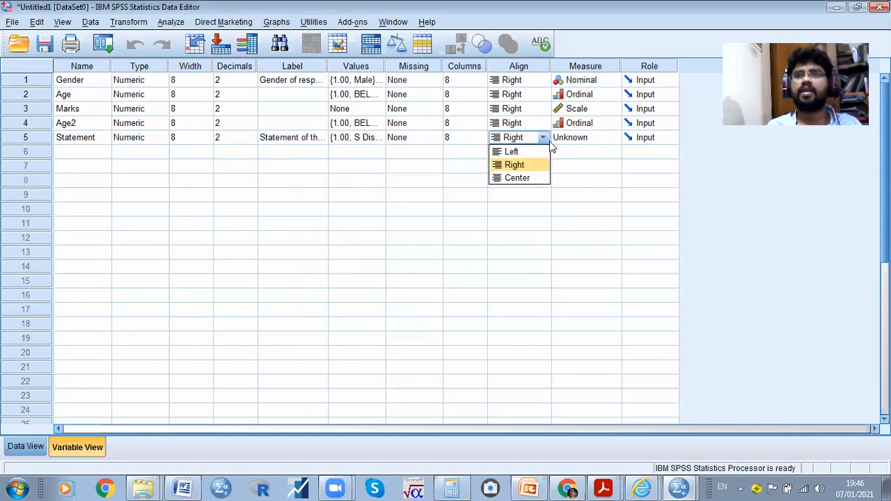
click(584, 139)
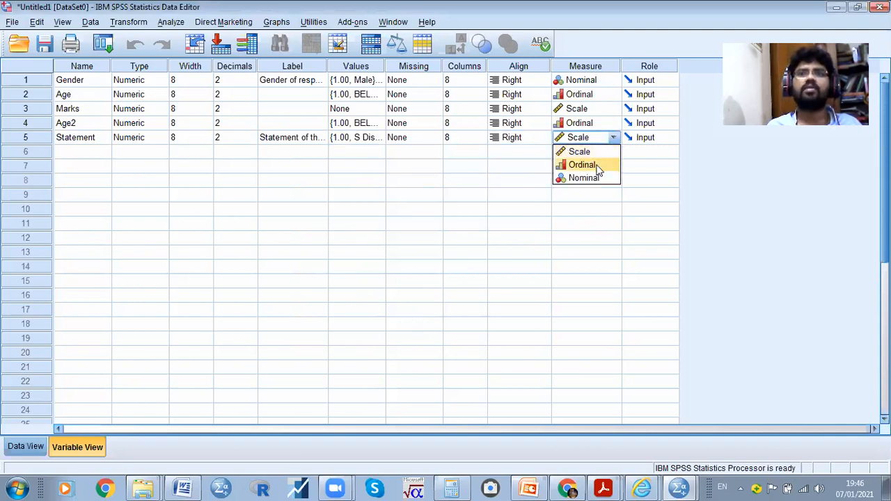
click(598, 170)
key(Tab)
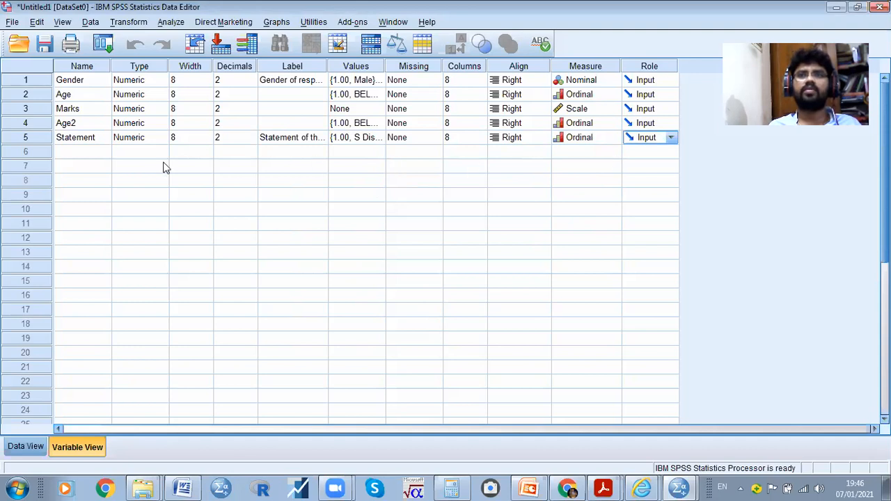
- Copy the Age2 data values into the Statement column, starting at row 1
click(79, 151)
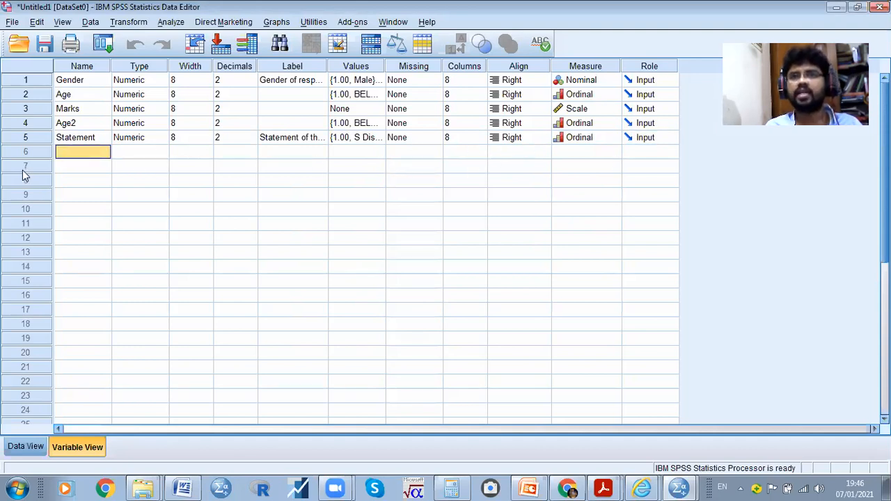
click(11, 448)
drag(259, 99, 256, 357)
scroll(314, 177, up, 10)
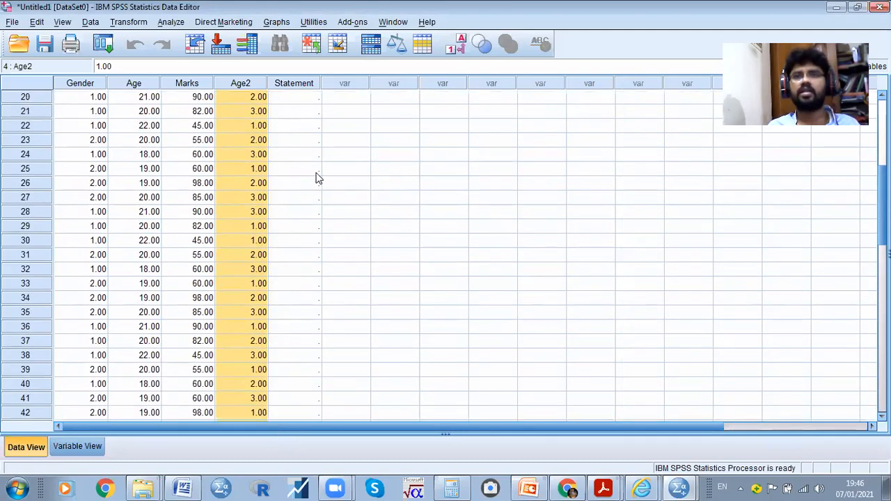
click(299, 97)
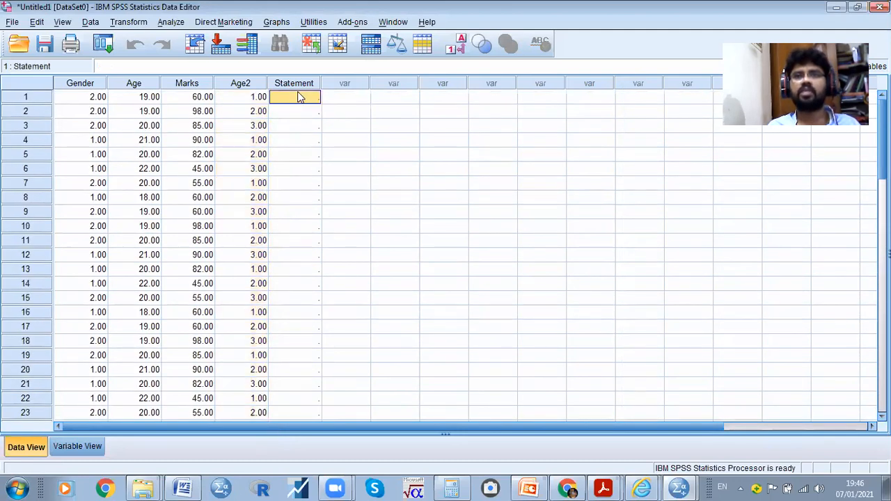
key(ctrl+v)
- Change the Statement values in rows 6, 10 and 14 to 5, 5 and 4
click(303, 169)
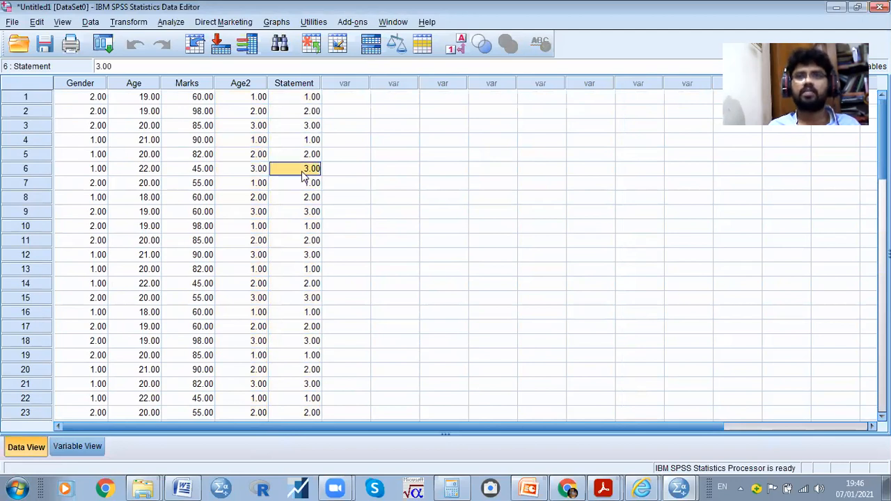
text(5)
key(Return)
key(Down)
key(Down)
key(Down)
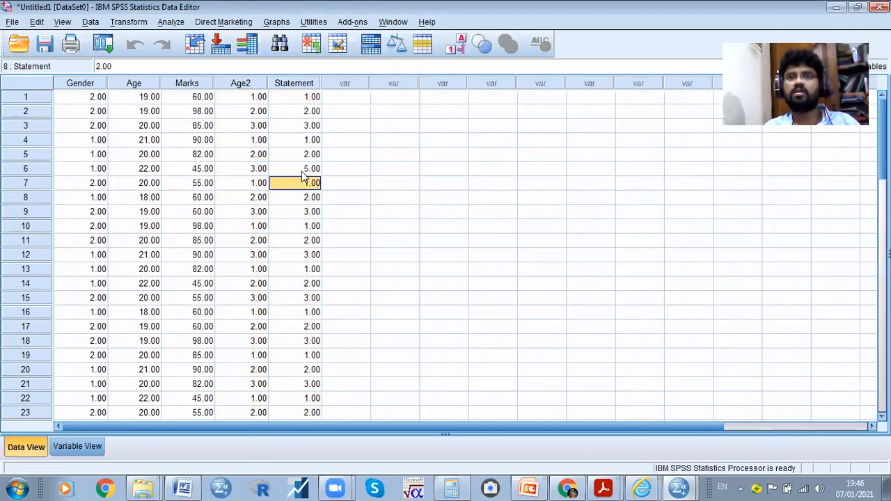
text(5)
key(Return)
key(Down)
key(Down)
key(Down)
text(4)
key(Return)
- Change the Statement values in rows 18 and 23 to 5 and 3
key(Down)
key(Down)
key(Down)
text(5)
key(Return)
key(Down)
key(Down)
key(Down)
key(Down)
text(3)
key(Return)
- Change the Statement values in rows 25 and 27 to 5 and 4
key(Down)
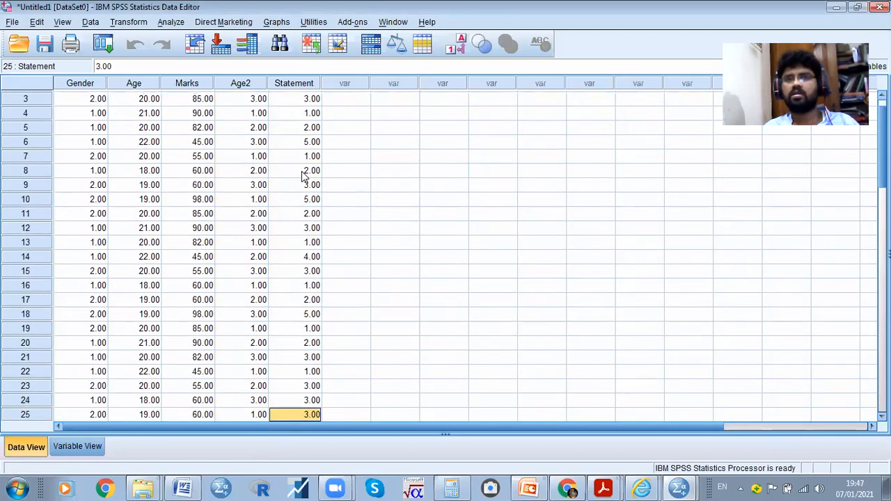
text(5)
key(Return)
key(Down)
text(4)
key(Return)
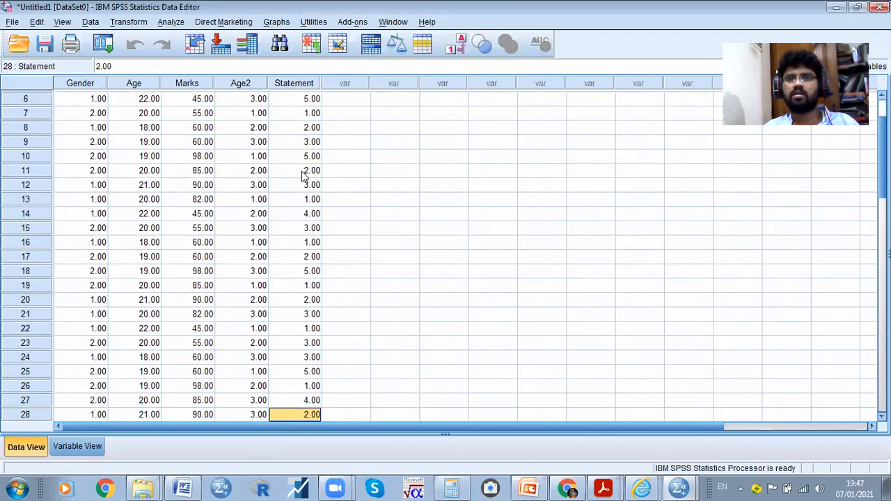
- Overwrite the Statement values in rows 28 to 32 with 5, 4, 1, 5 and 4
text(5)
key(Return)
text(4)
key(Return)
text(1)
key(Return)
text(5)
key(Return)
text(4)
key(Return)
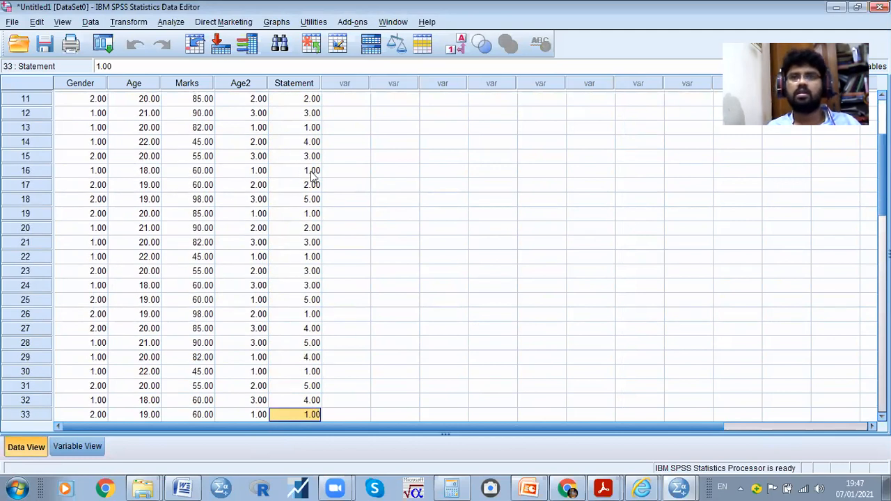
- Fill in the empty Statement cells in rows 48 and 49 with 5 and 4
scroll(353, 191, down, 2)
scroll(316, 253, down, 7)
click(299, 309)
text(4)
key(Return)
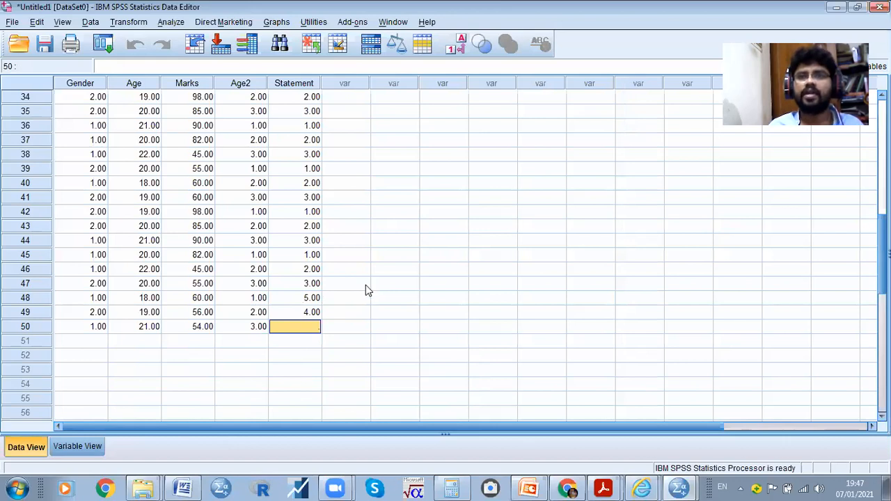
- Set up a Frequencies analysis and add Statement of the President to the variables to analyse
scroll(362, 279, up, 11)
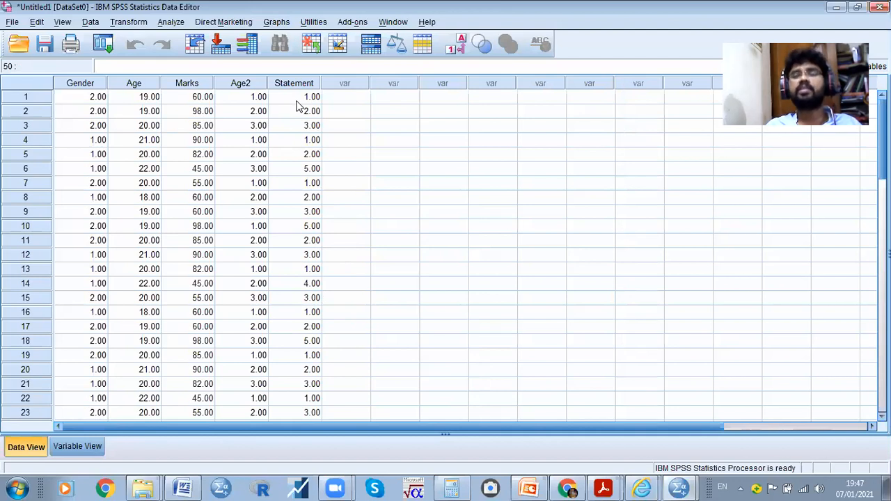
click(174, 22)
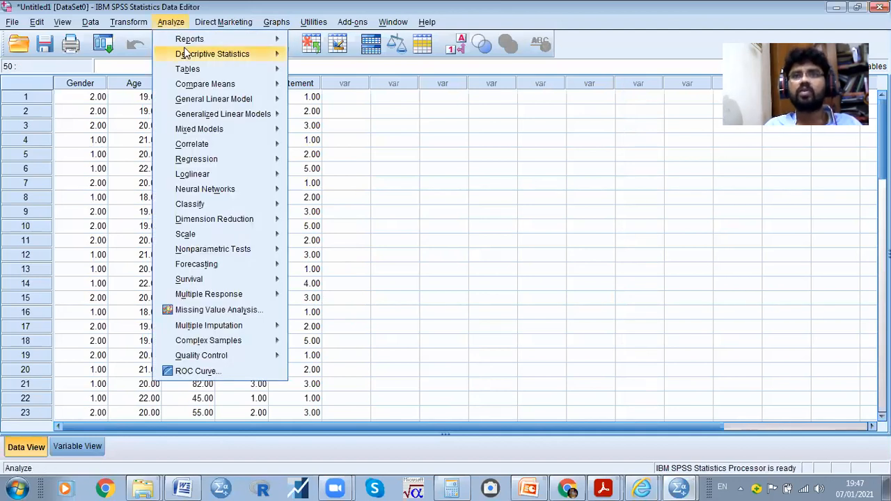
mouse_move(193, 54)
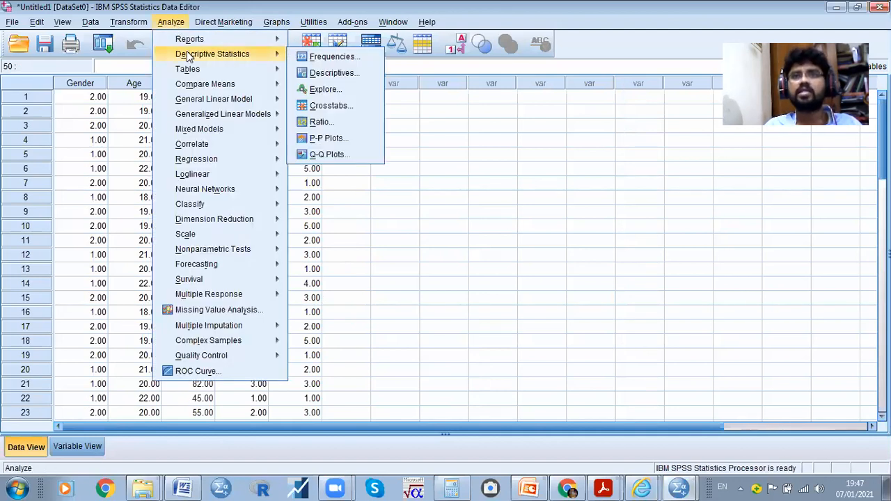
click(316, 57)
click(357, 211)
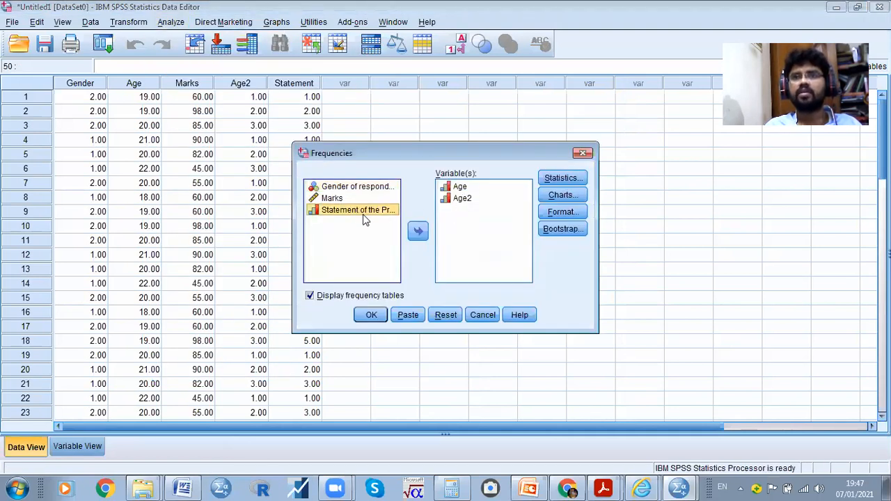
click(416, 230)
- Remove Age and Age2 from the Frequencies variables and run the analysis on Statement of the President without extra statistics
click(452, 198)
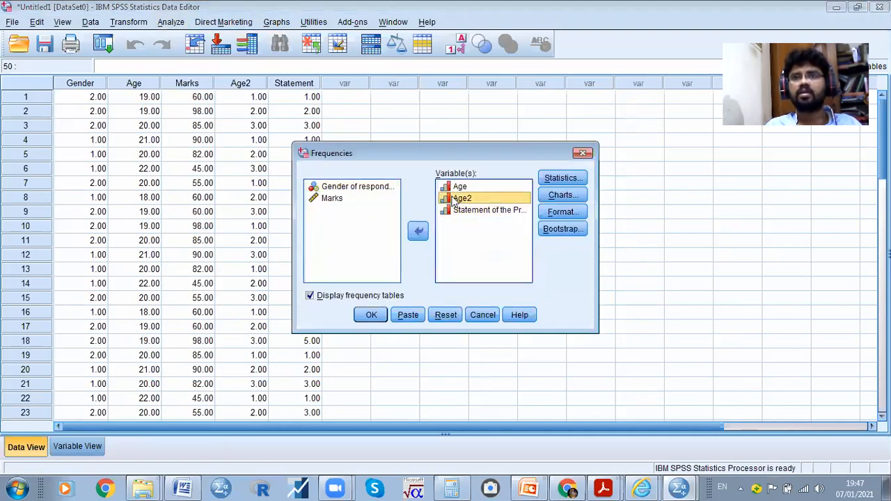
ctrl+click(452, 187)
click(417, 234)
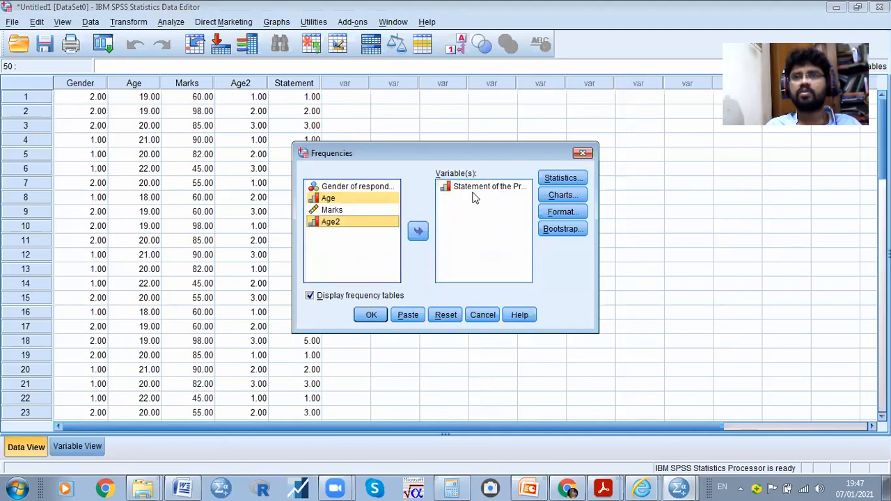
click(561, 179)
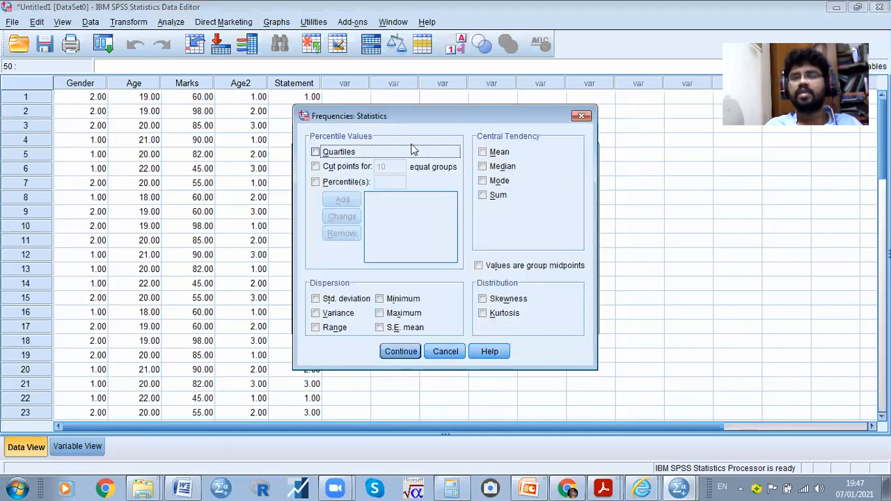
click(580, 118)
click(371, 314)
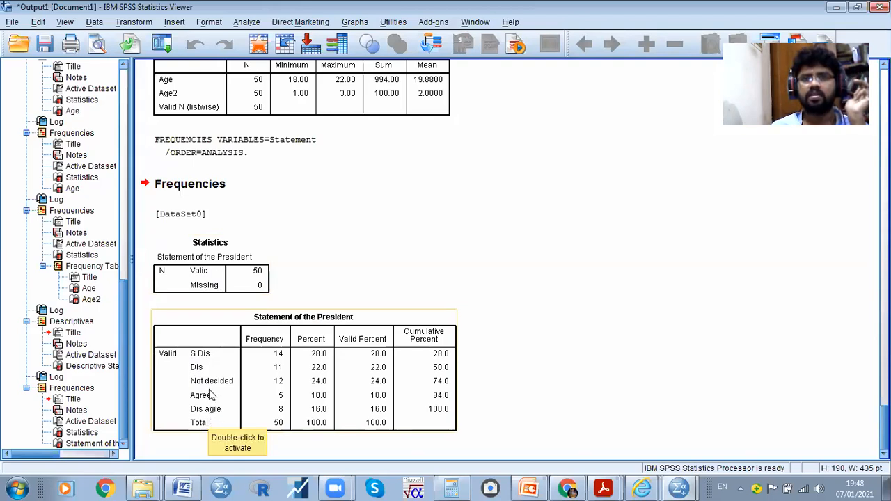
- Examine the category labels in the Statement of the President frequency table and return to the Data Editor
click(212, 413)
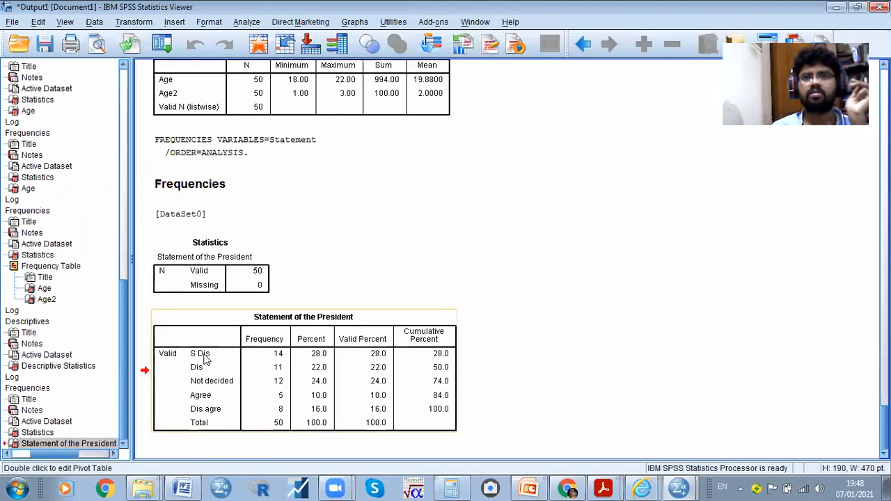
click(204, 411)
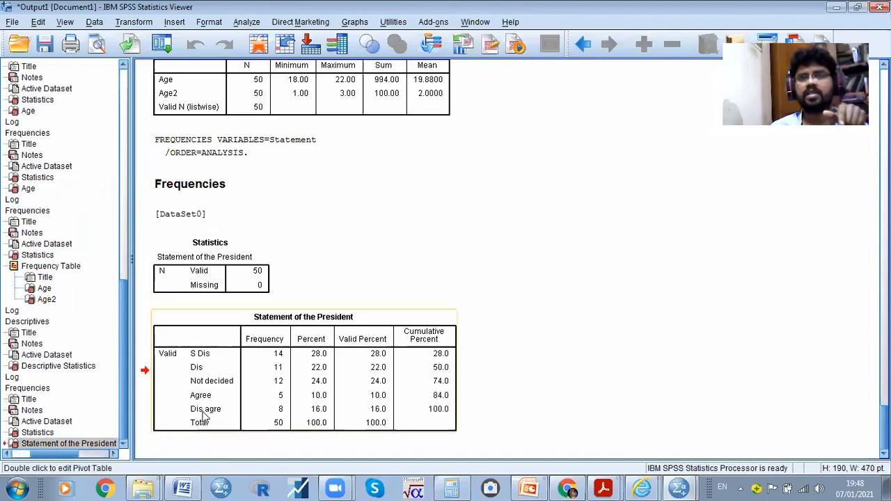
click(246, 22)
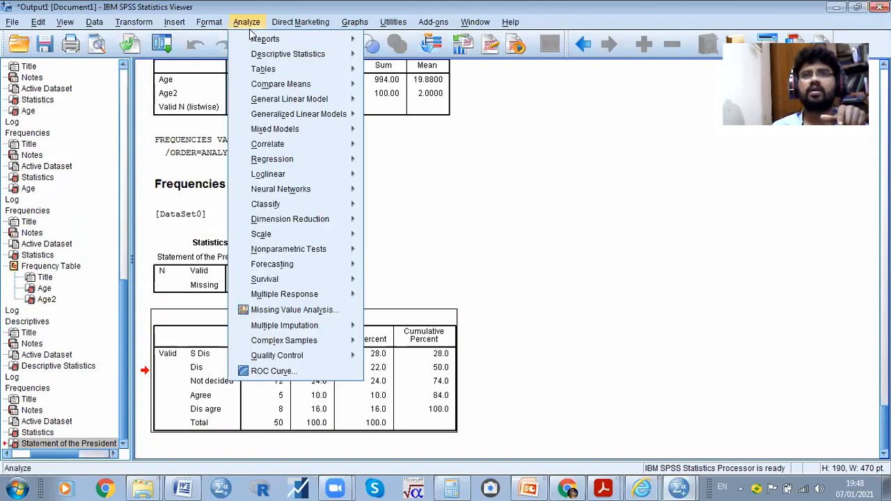
click(679, 488)
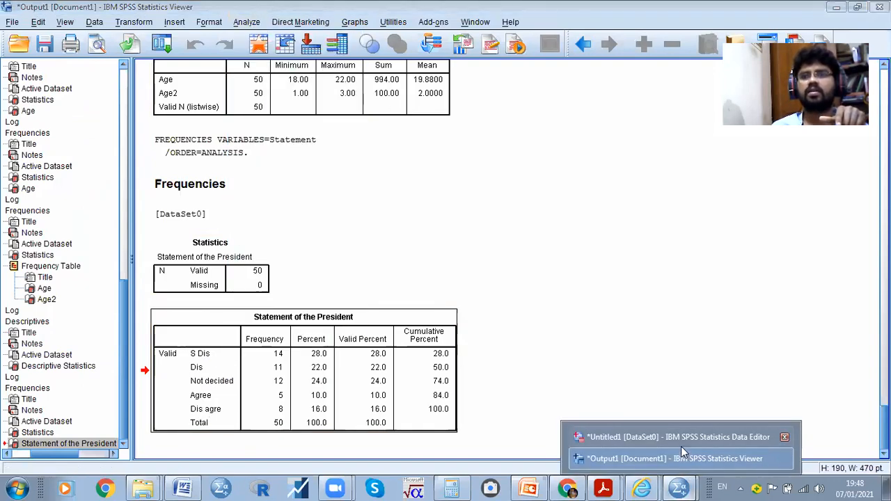
click(672, 433)
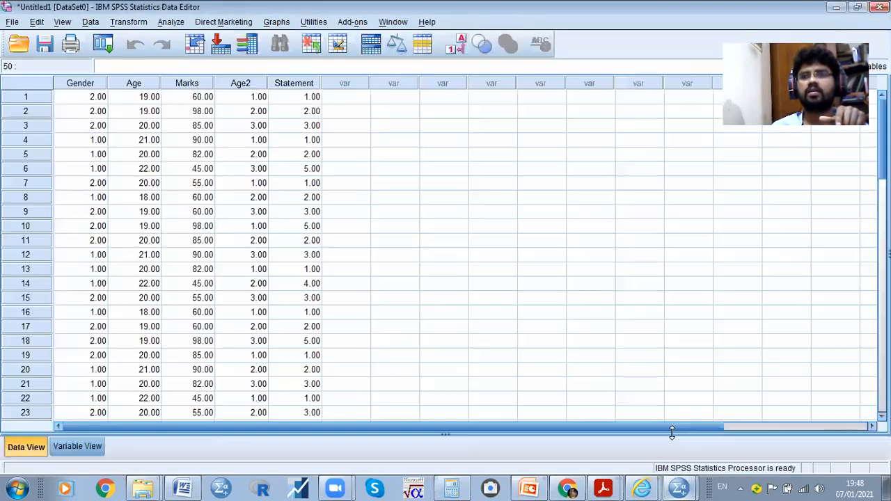
- Change the value label for 5.00 of the Statement variable to "St agre"
click(76, 446)
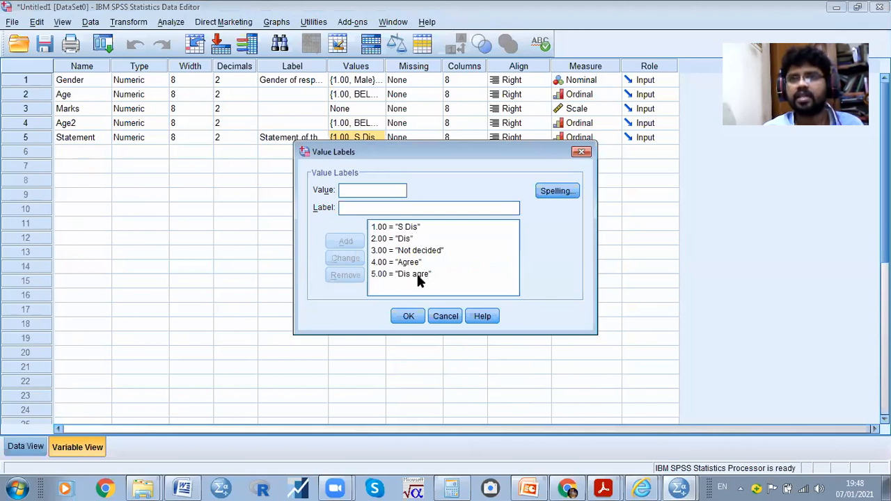
click(406, 238)
click(407, 274)
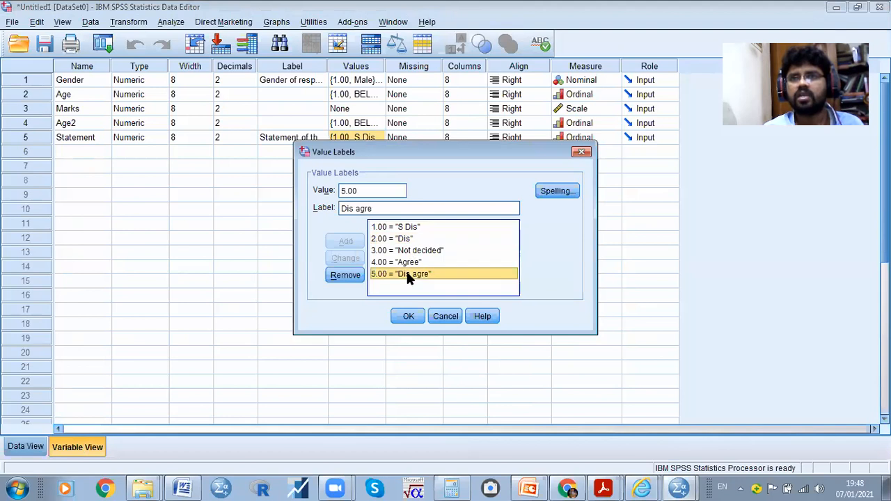
drag(356, 208, 330, 214)
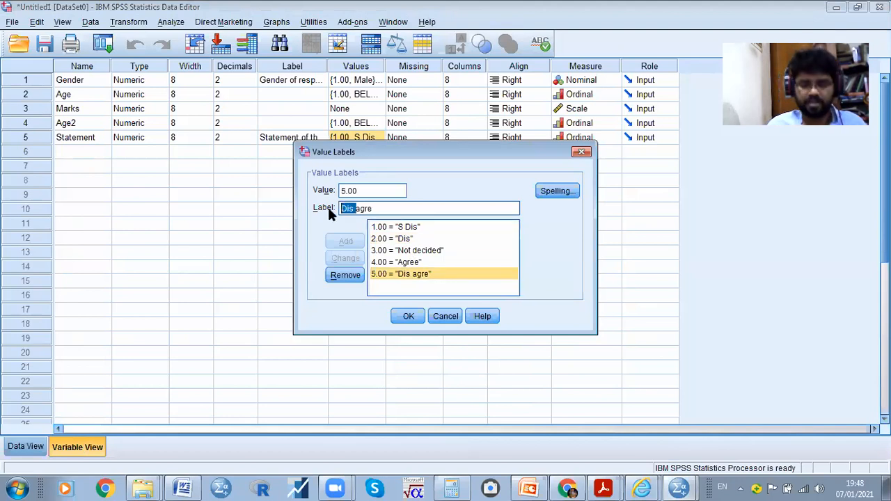
text(St)
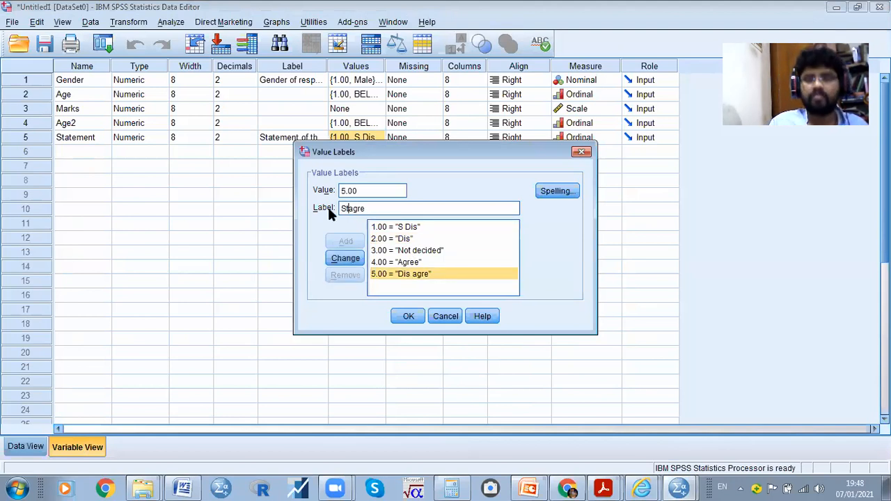
text(r)
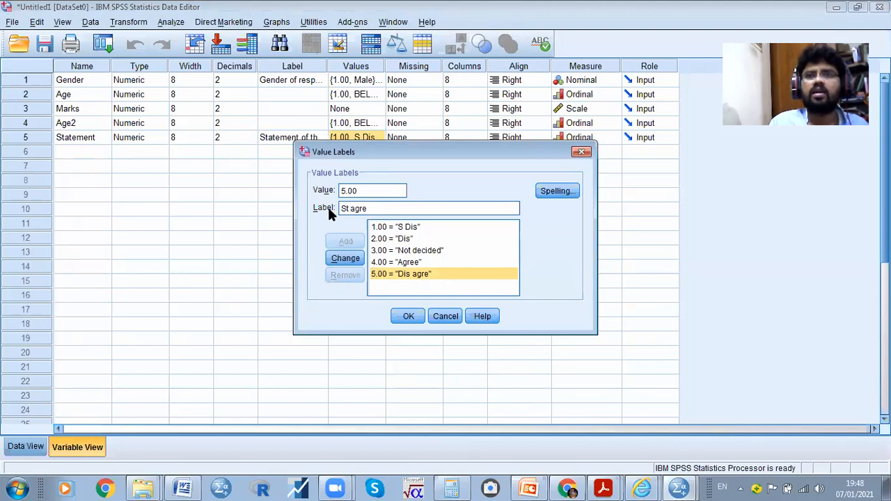
key(alt+c)
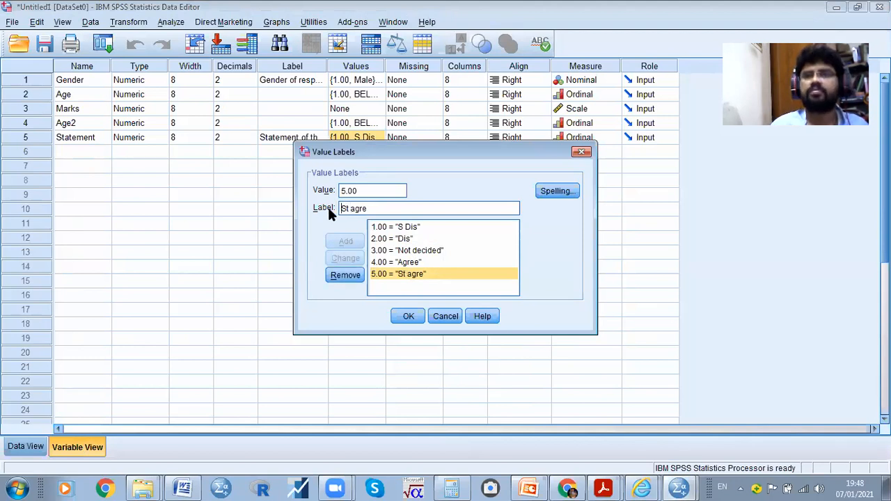
click(408, 317)
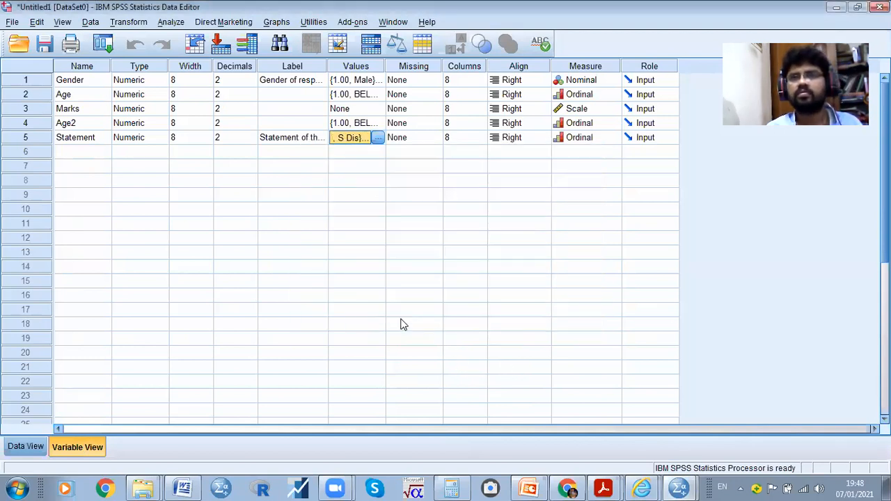
- Rerun the Frequencies analysis on Statement of the President
click(186, 23)
mouse_move(238, 52)
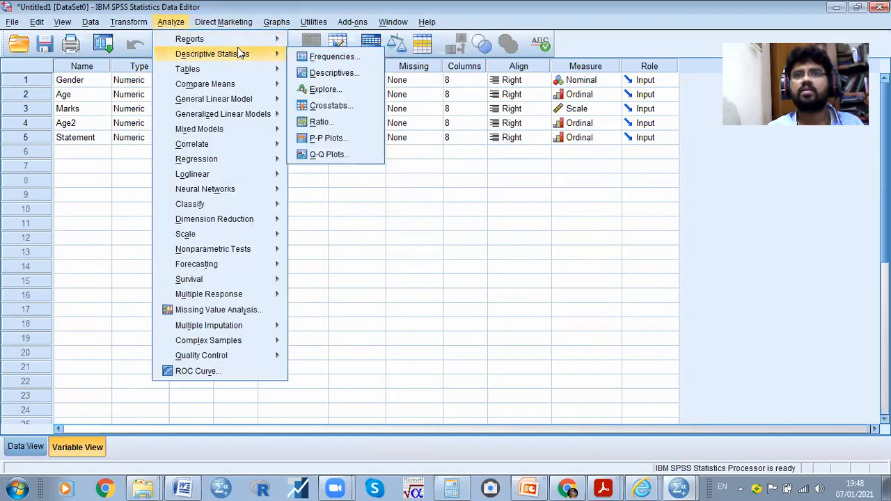
click(332, 57)
click(372, 315)
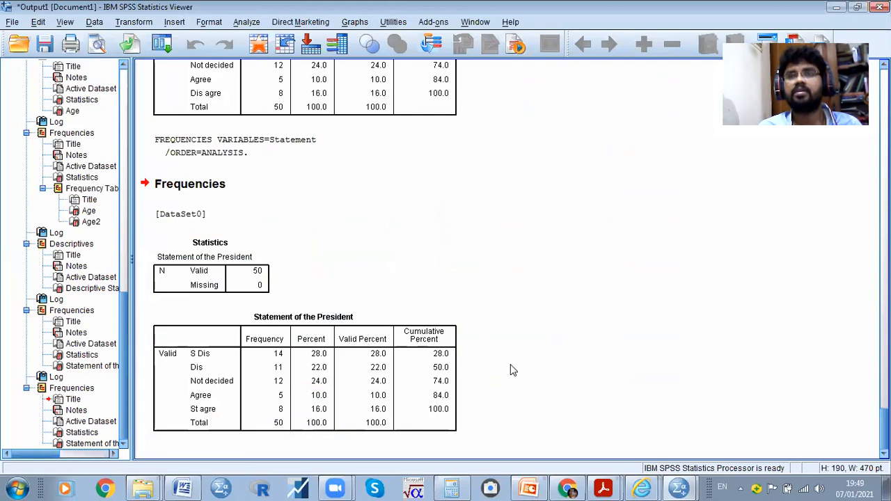
- Switch to the PowerPoint presentation "21 SPSS Data Defining and Data Processing"
click(532, 487)
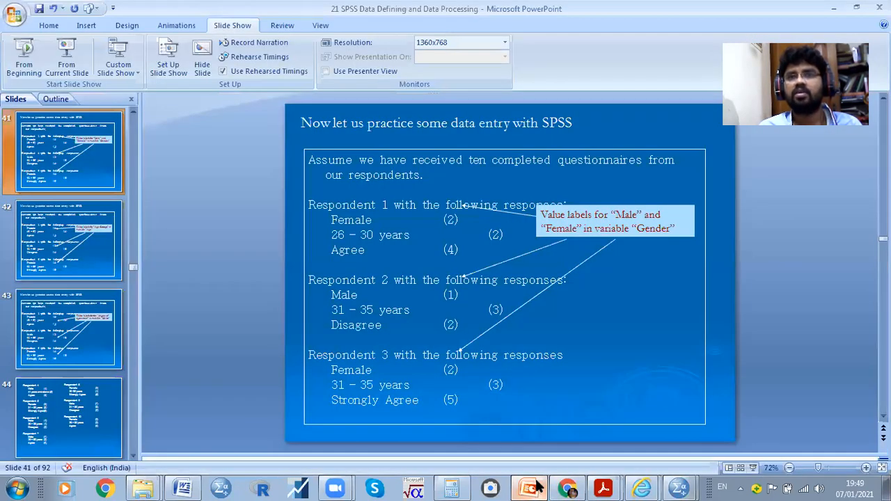
click(537, 488)
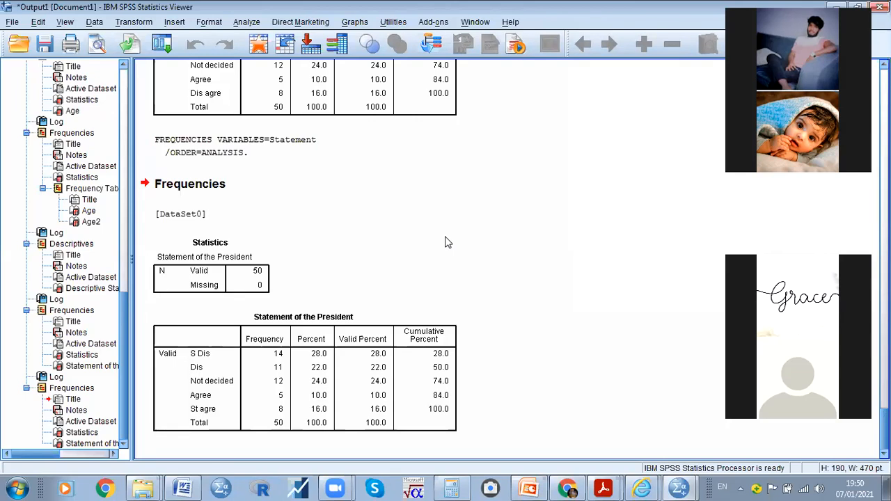
click(529, 488)
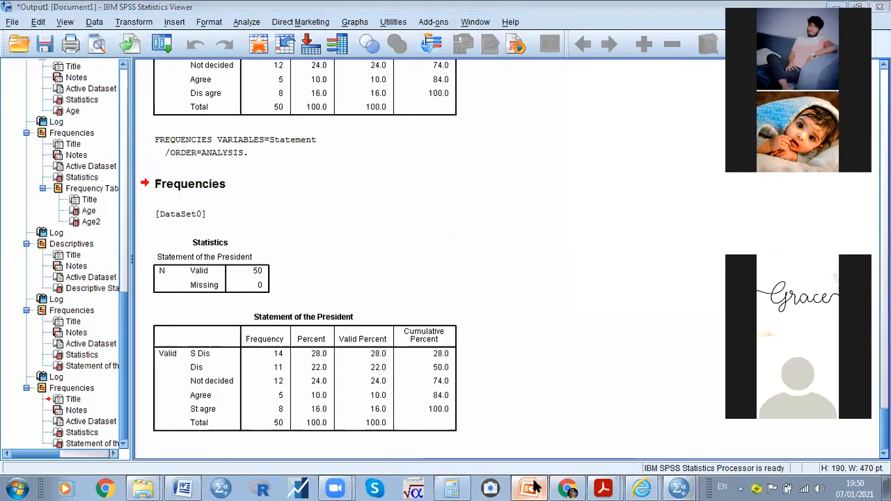
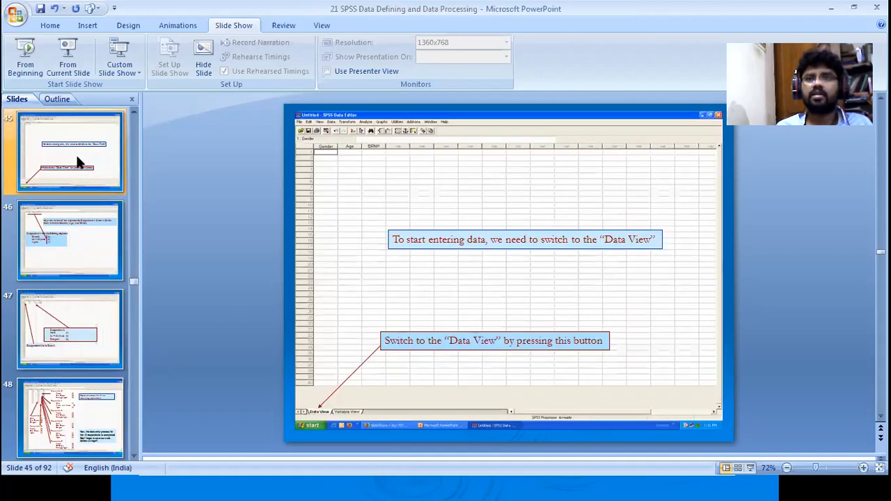
- Browse the slides from slide 46 onward, covering data entry, variable definition, saving, sorting, transforming, frequencies and the Syntax editor
click(78, 240)
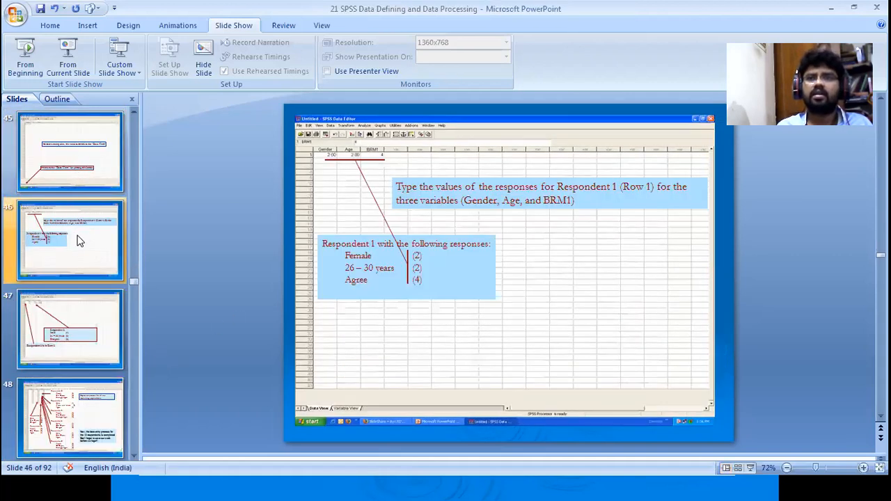
key(Down)
key(Down)
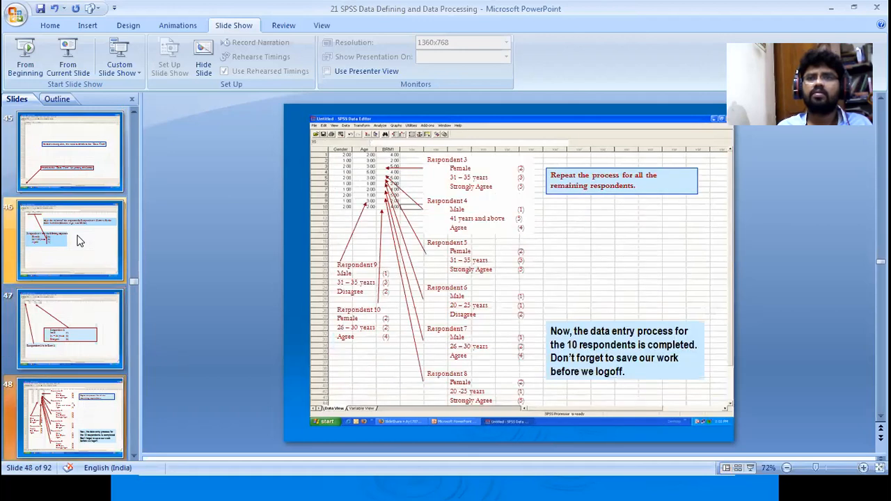
key(Down)
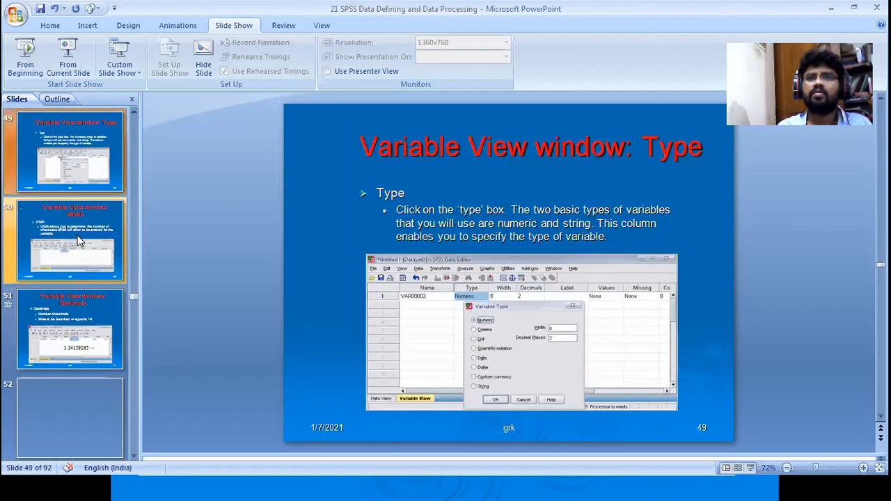
key(Down)
key(Down)
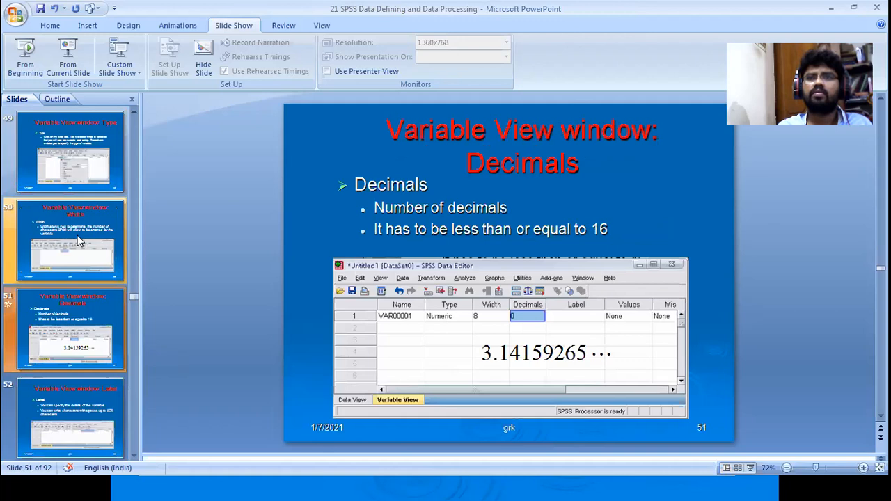
key(Down)
key(Down)
key(Down)
key(Down)
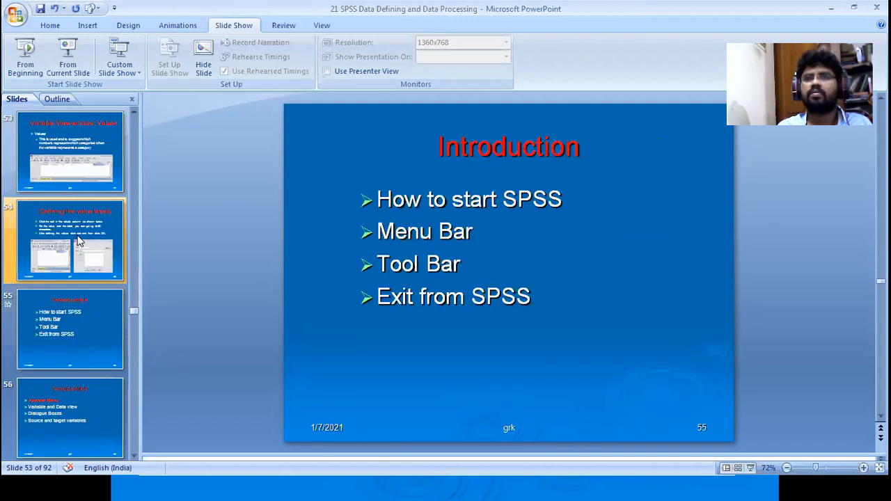
key(Down)
key(Down)
key(Down)
key(Down)
key(Down)
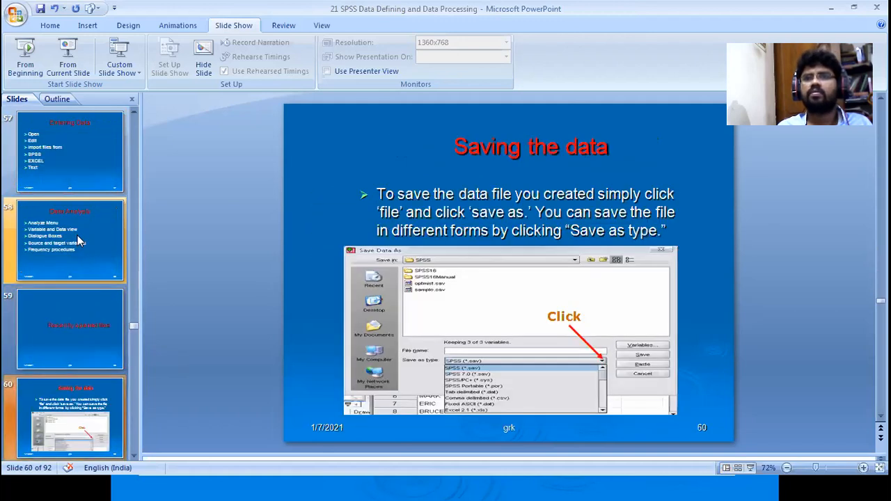
key(Down)
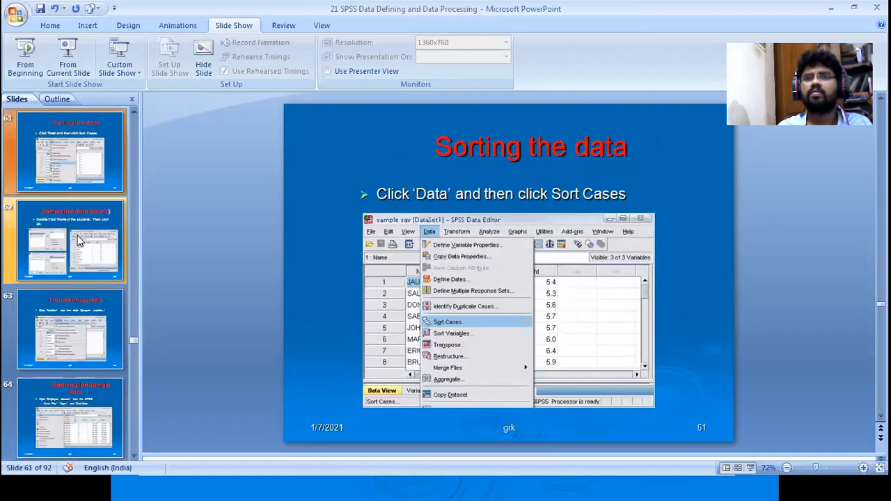
key(Down)
key(Down)
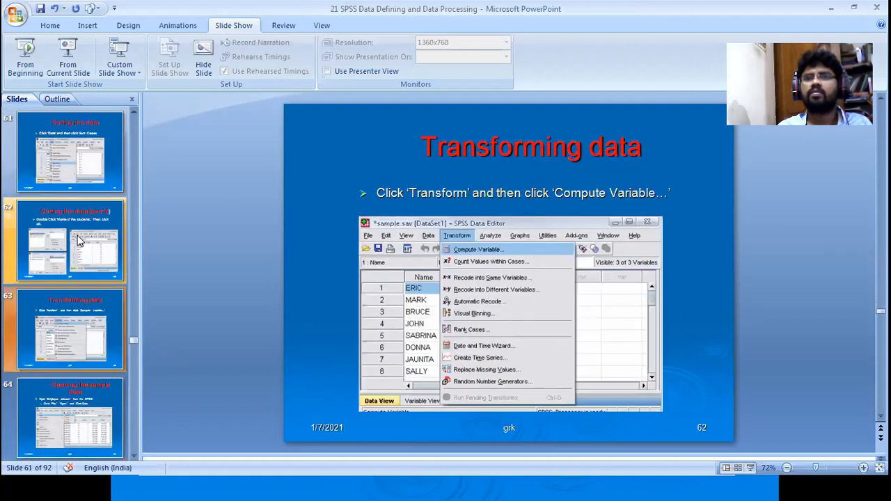
key(Down)
key(Down)
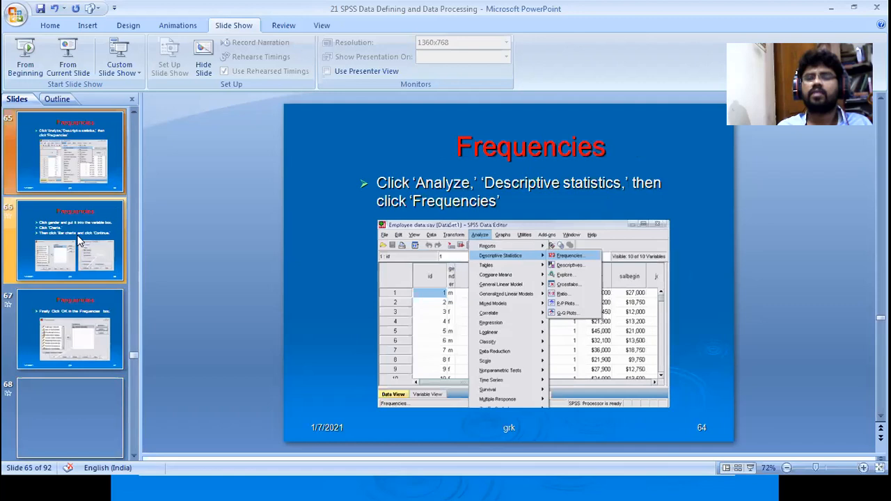
key(Down)
key(Down)
key(Down)
key(Down)
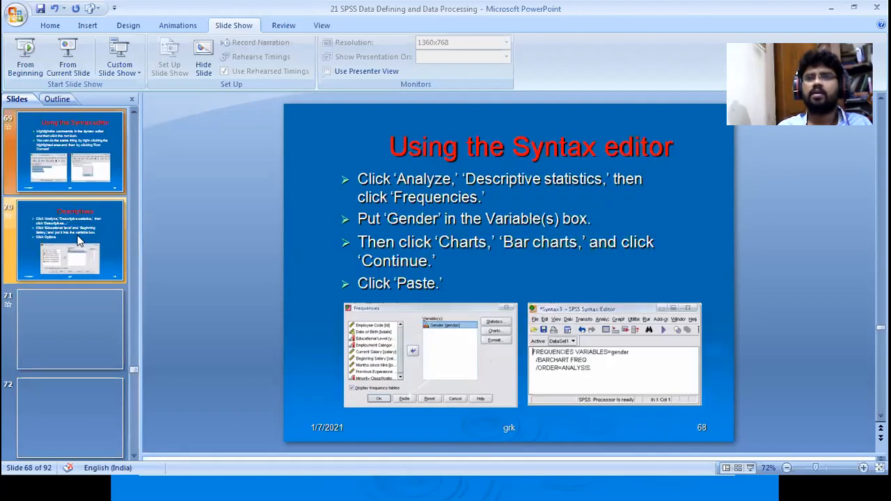
key(Down)
key(Down)
key(Down)
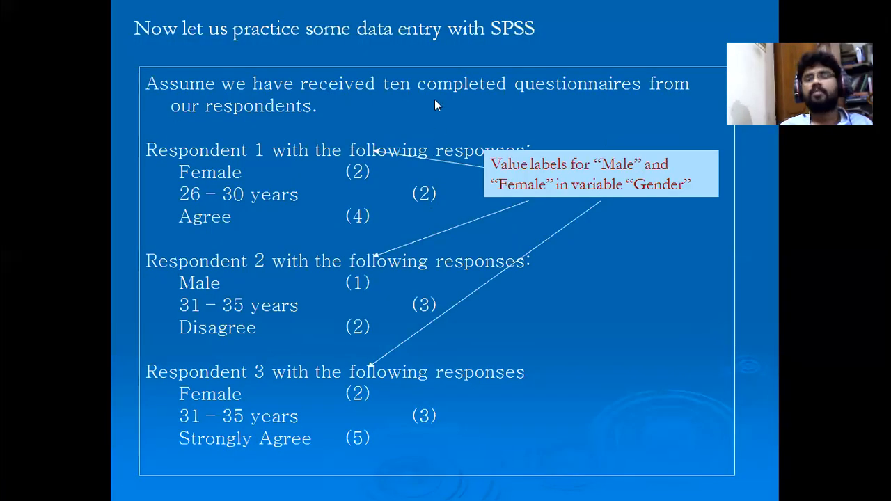
- End the slide show and switch to the SPSS Statistics Viewer to examine the Statement of the President frequency table
key(Escape)
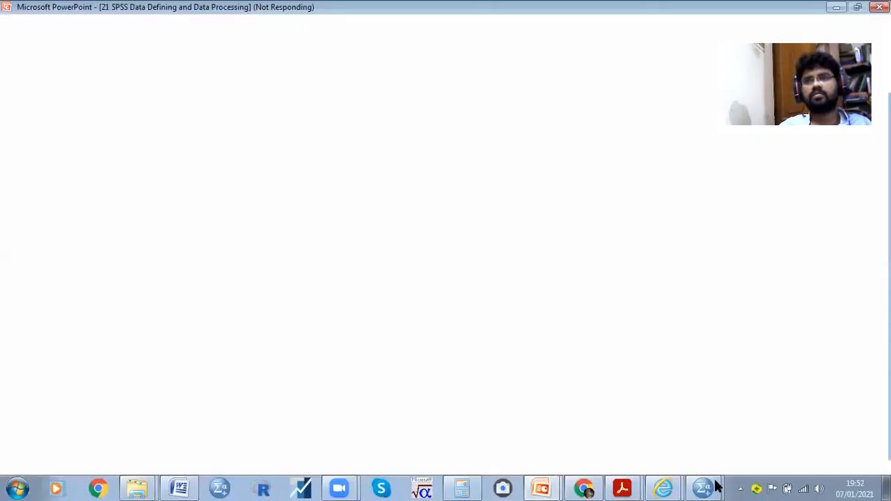
mouse_move(678, 487)
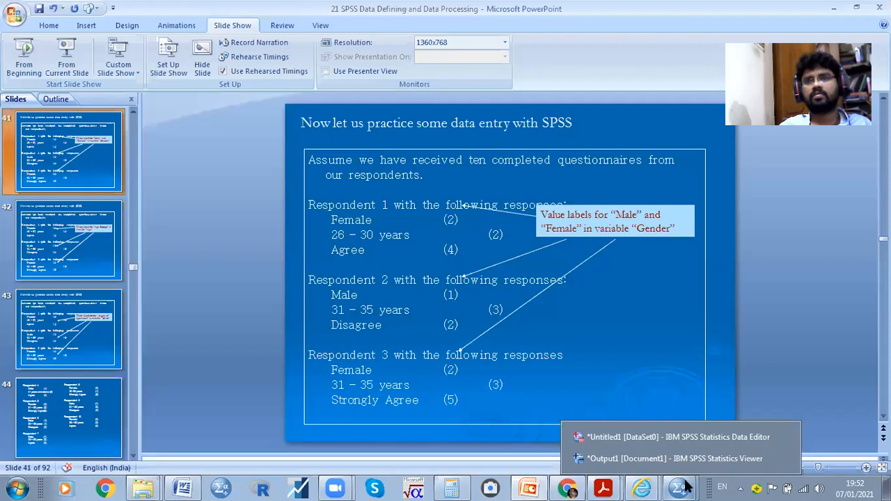
mouse_move(660, 456)
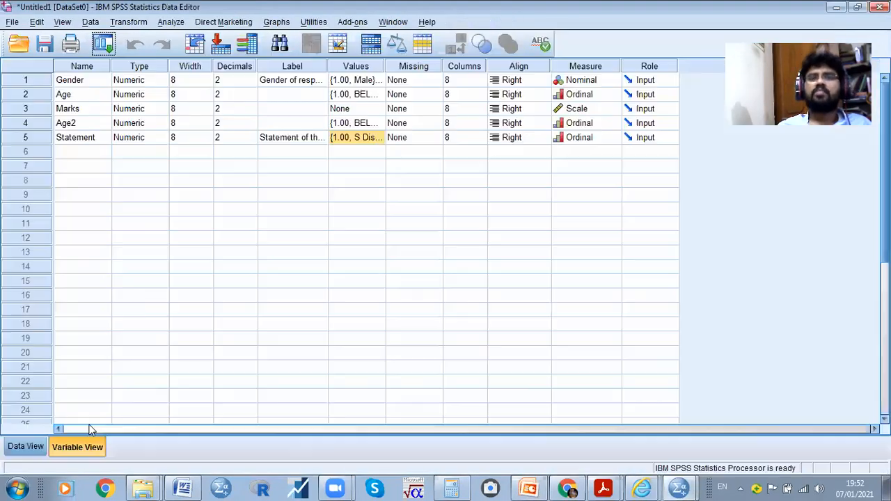
click(647, 439)
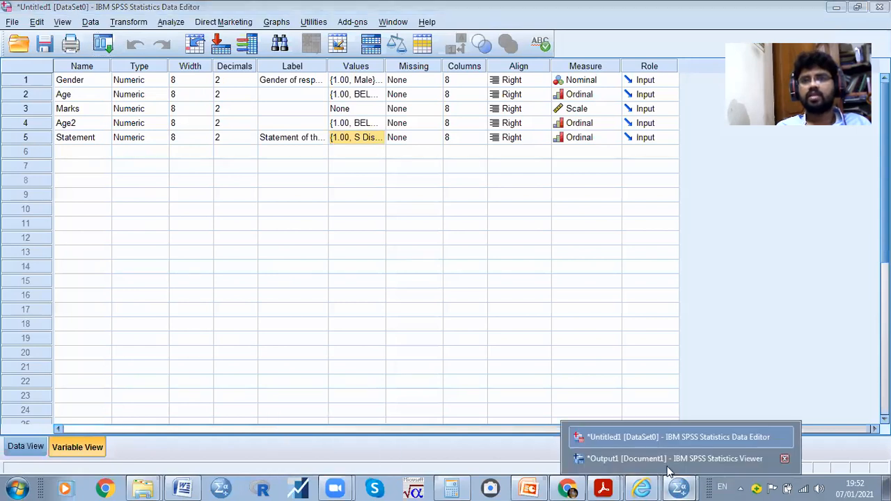
click(633, 458)
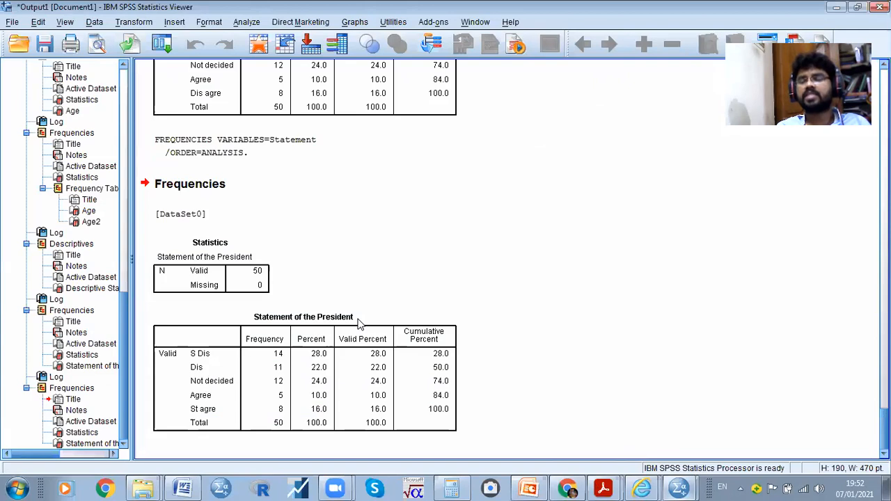
click(206, 361)
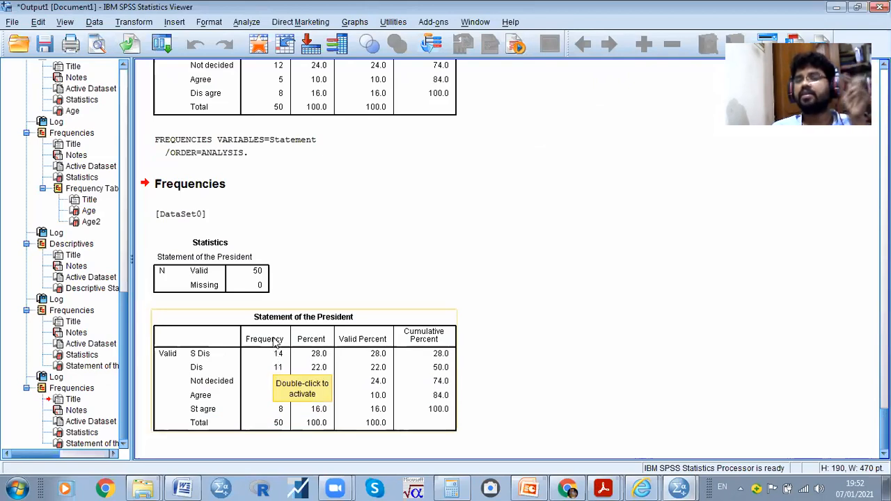
- Start a Crosstabs analysis and replace Marks with Statement of the President as the column variable
click(246, 22)
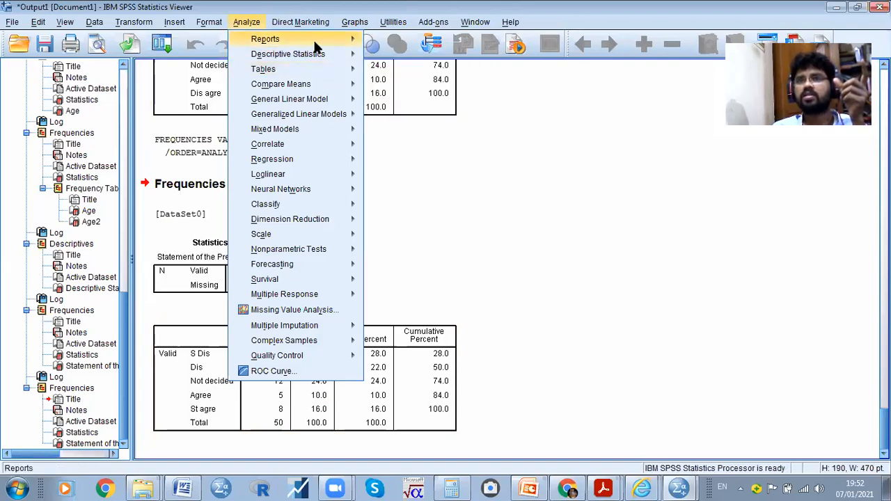
mouse_move(291, 60)
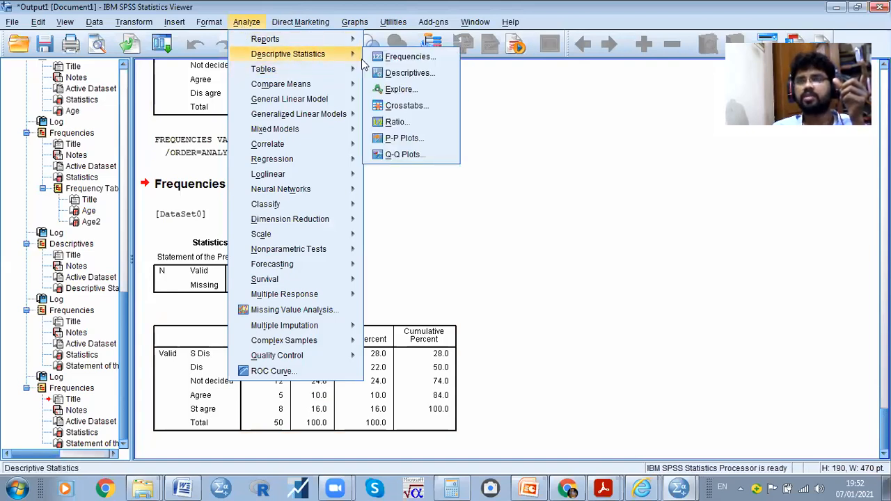
click(416, 105)
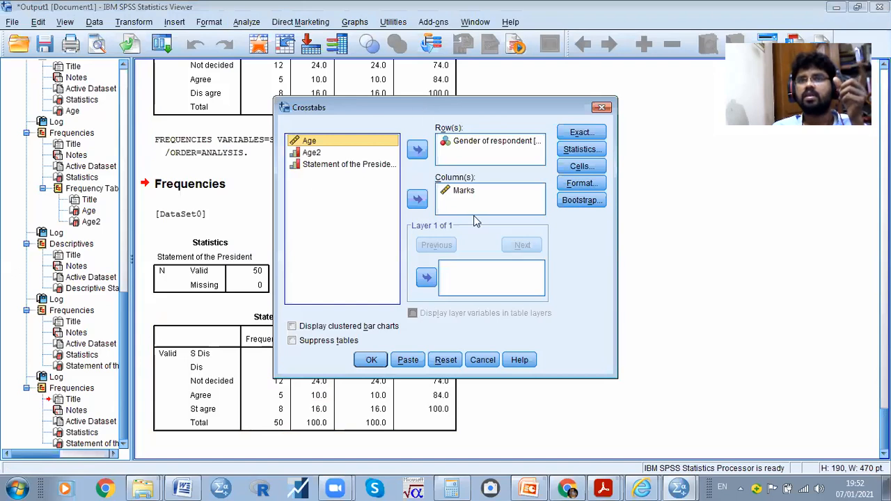
click(459, 194)
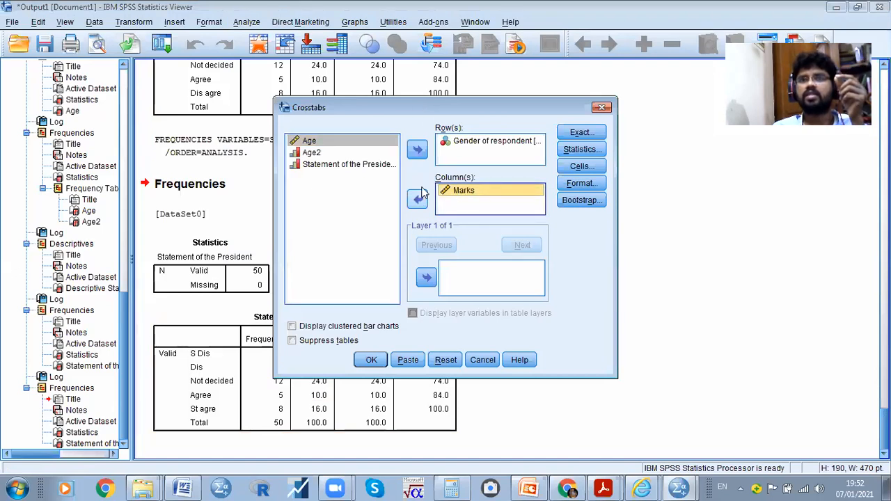
click(416, 199)
click(334, 175)
click(416, 199)
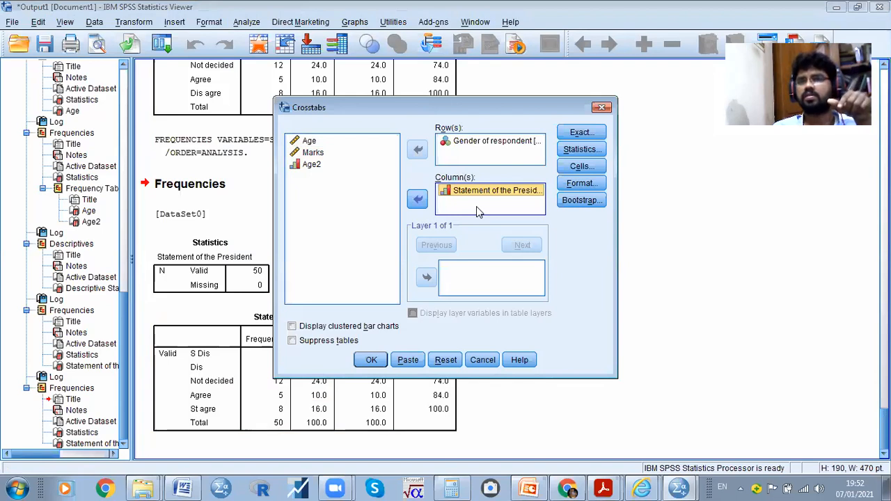
- Swap the Crosstabs variables so Statement of the President is the row and Gender of respondent the column, and run the analysis
click(459, 141)
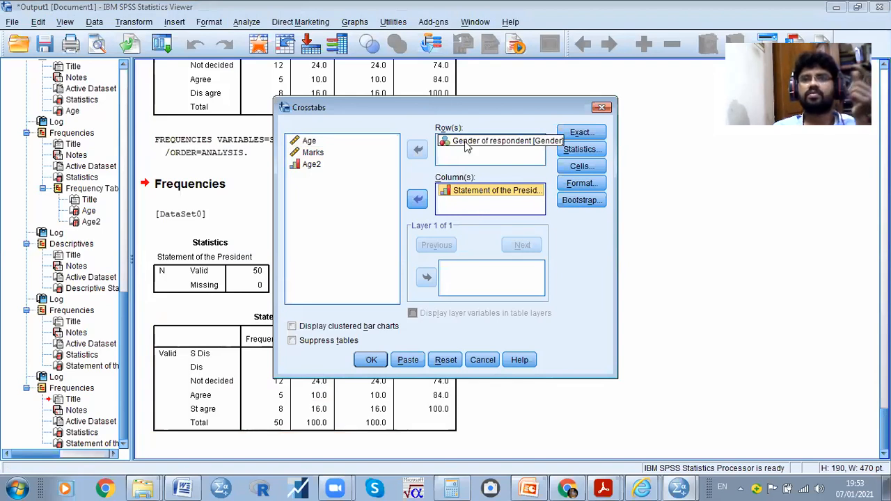
click(418, 151)
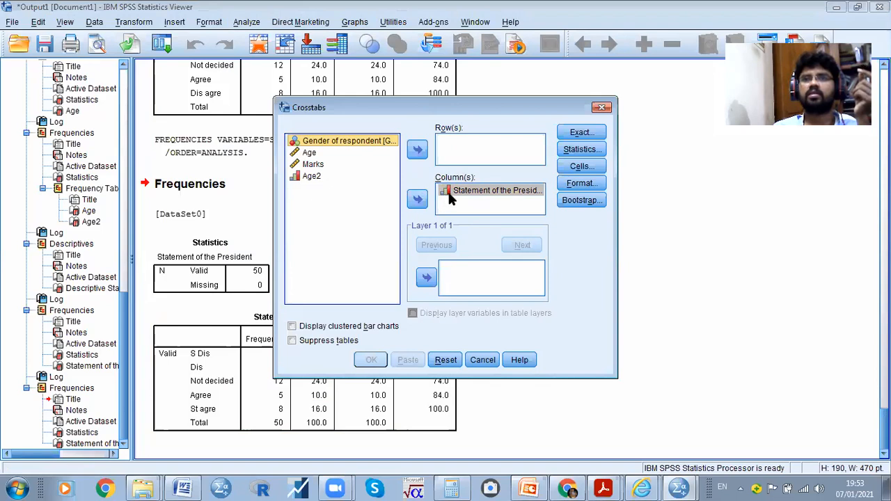
click(418, 200)
click(417, 149)
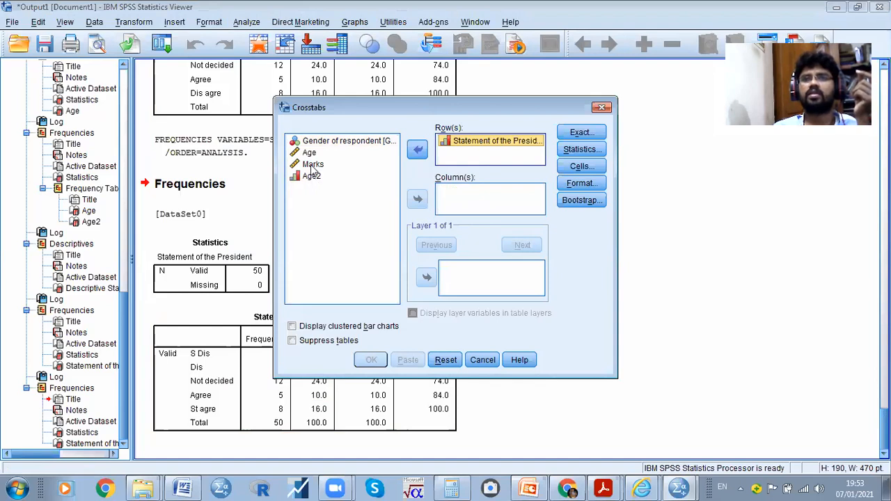
click(334, 143)
click(417, 201)
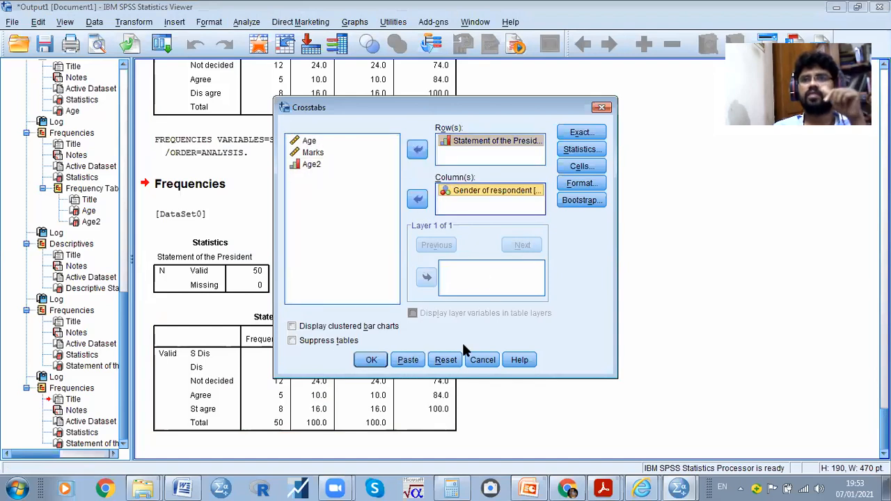
click(369, 359)
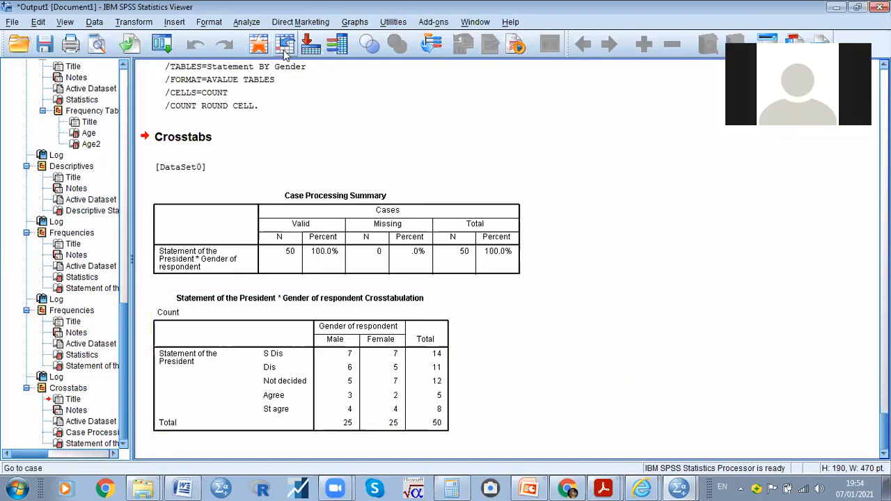
- Run Crosstabs again with Statement of the President in rows and Age2 replacing Gender of respondent in columns
click(248, 23)
mouse_move(292, 54)
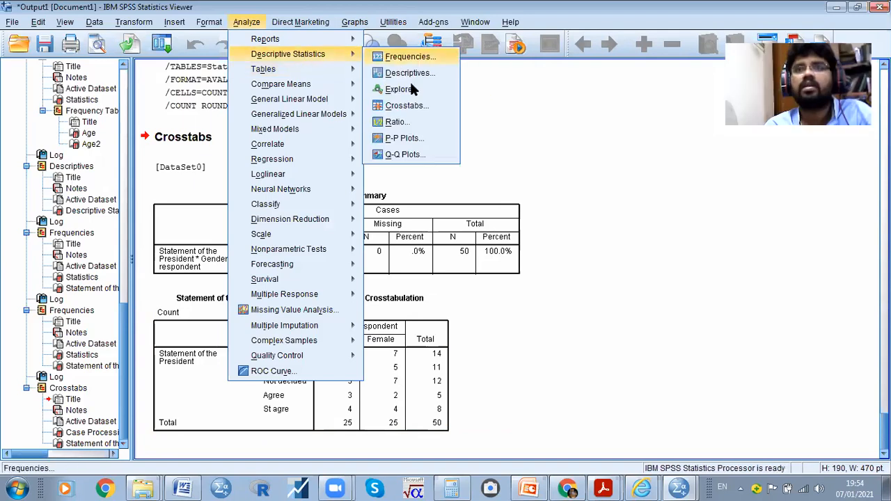
click(409, 104)
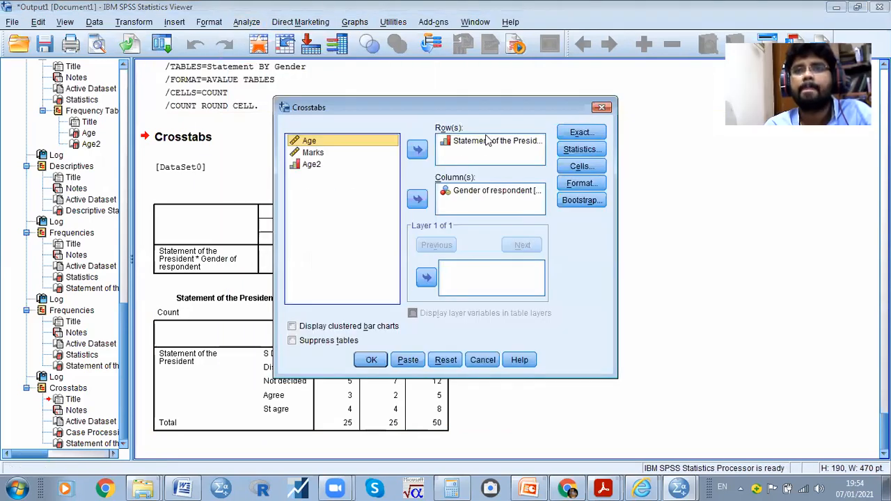
click(466, 192)
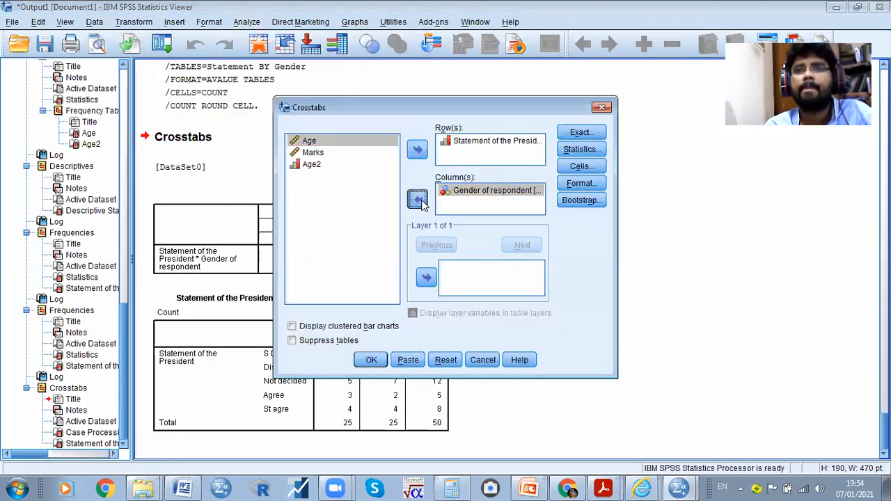
click(418, 200)
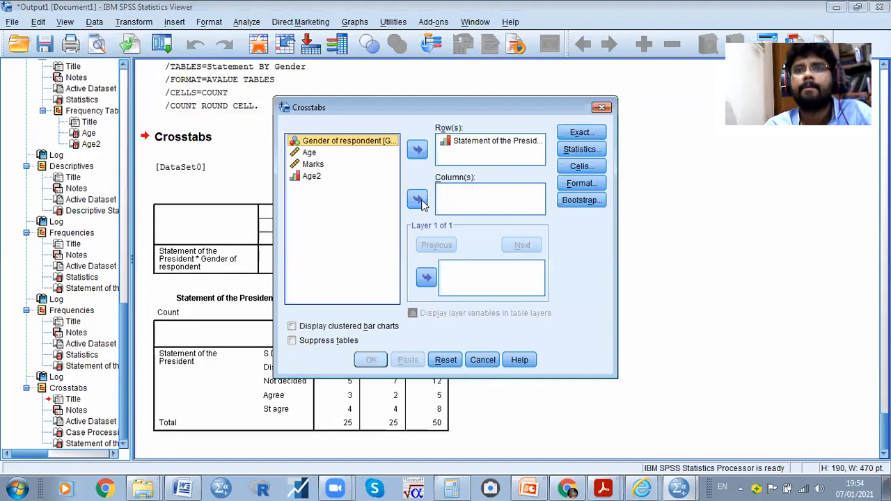
click(312, 177)
click(418, 199)
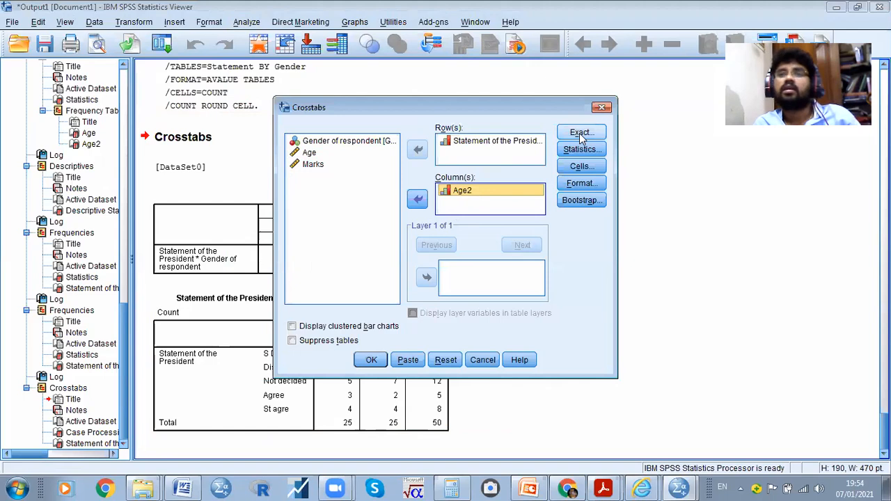
click(371, 359)
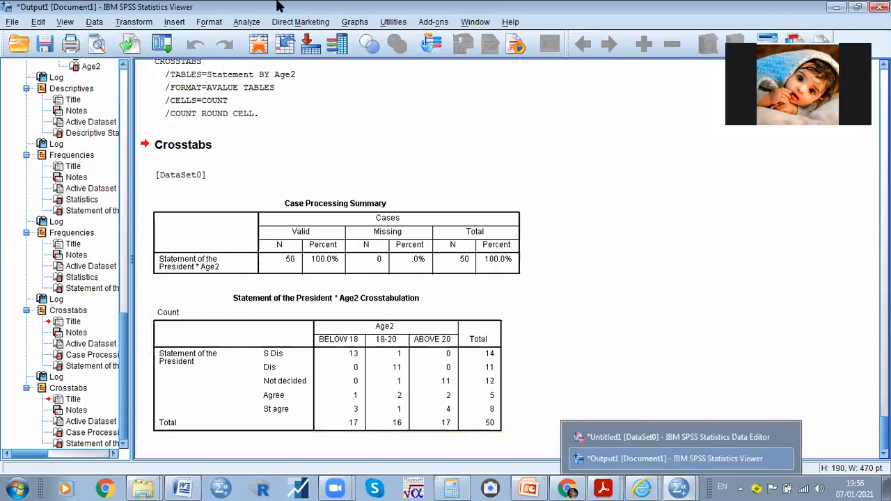
- Start a Descriptives analysis and replace Age and Age2 with Statement of the President as the analysed variable
click(247, 22)
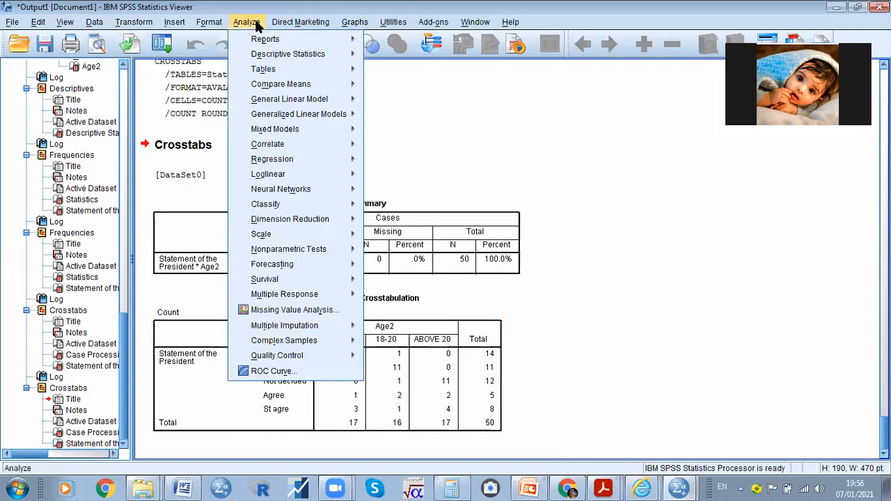
click(583, 226)
scroll(578, 230, up, 15)
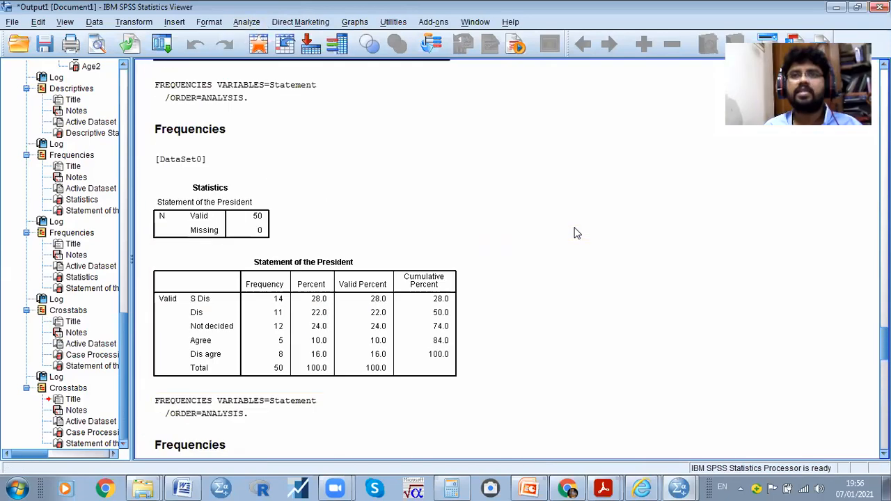
scroll(575, 233, up, 10)
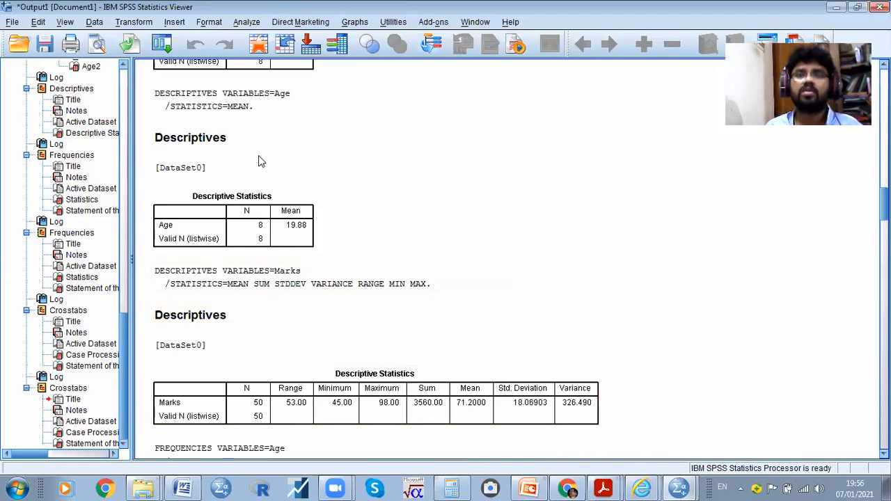
click(246, 21)
mouse_move(321, 53)
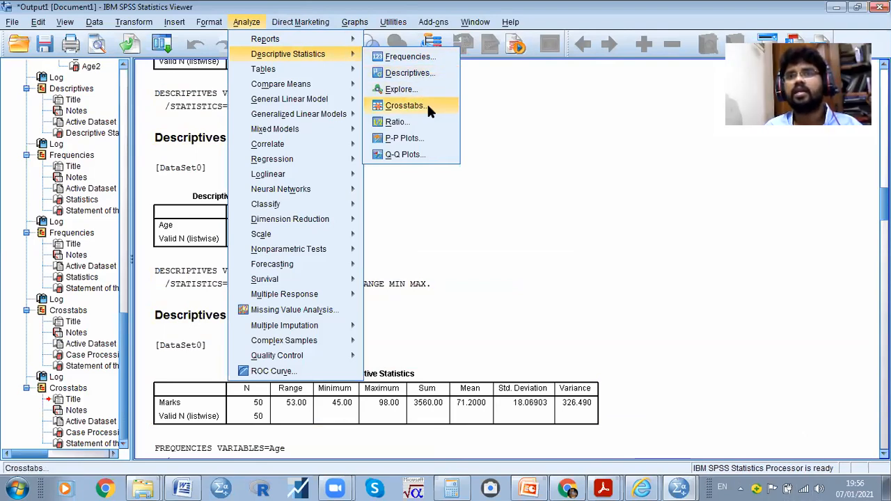
click(418, 72)
click(459, 198)
click(415, 231)
click(459, 187)
click(421, 234)
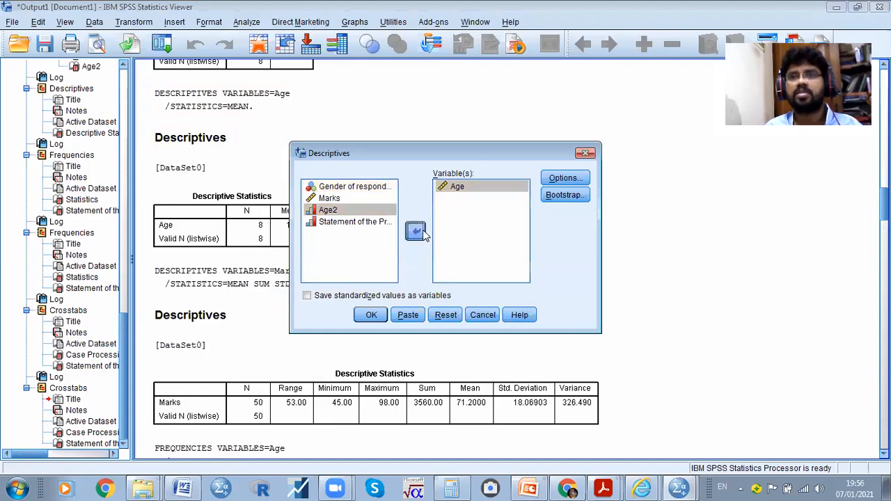
click(348, 234)
click(415, 231)
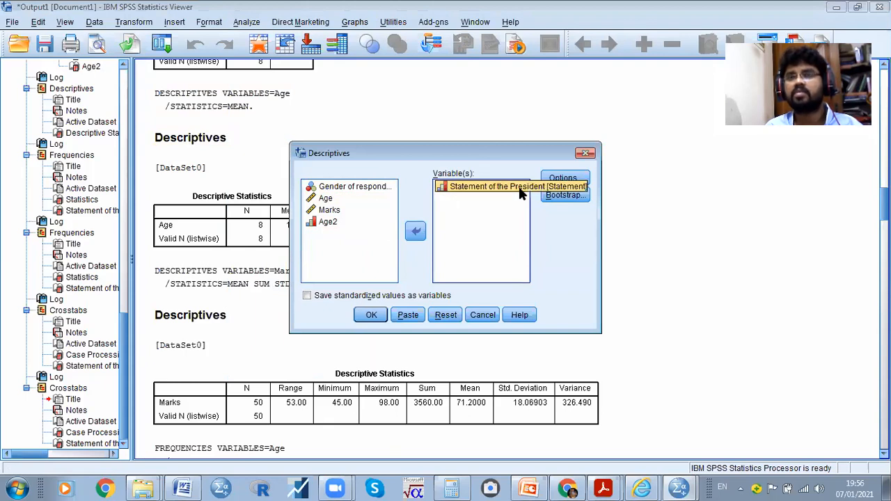
- Limit the Descriptives options to Mean only, clearing Minimum, Maximum and Sum, and run the analysis
click(568, 179)
click(473, 175)
click(473, 186)
click(447, 140)
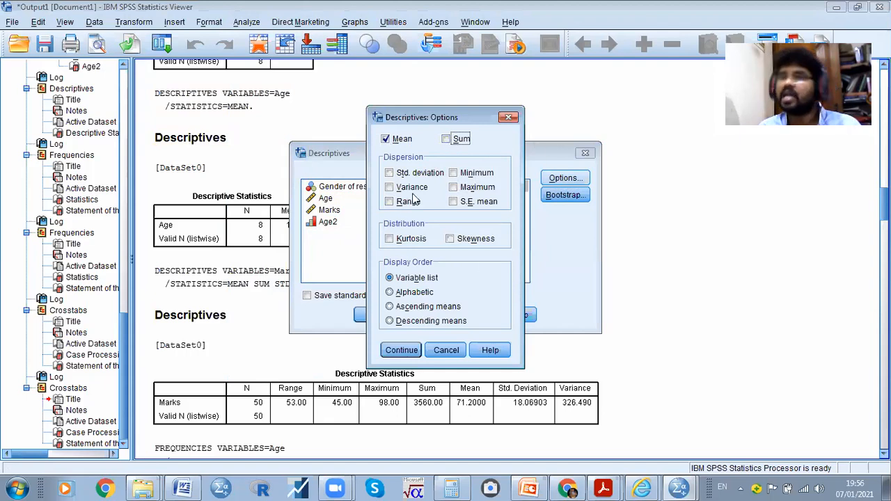
click(401, 350)
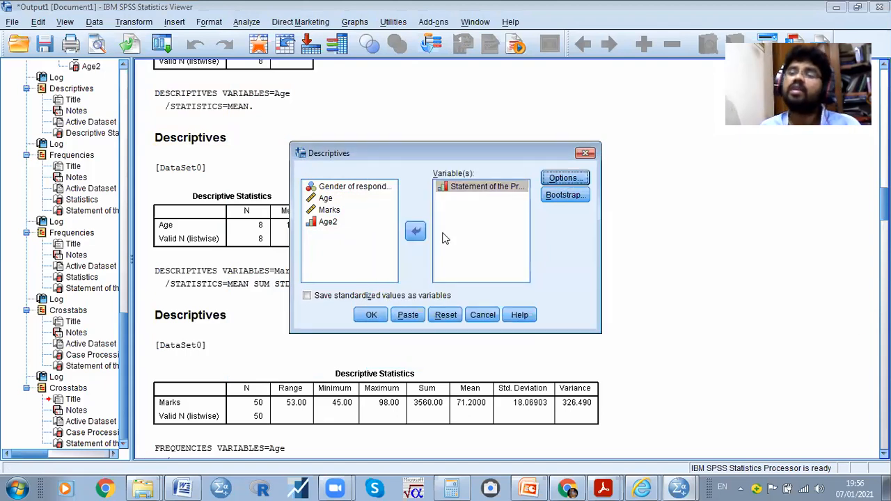
click(565, 178)
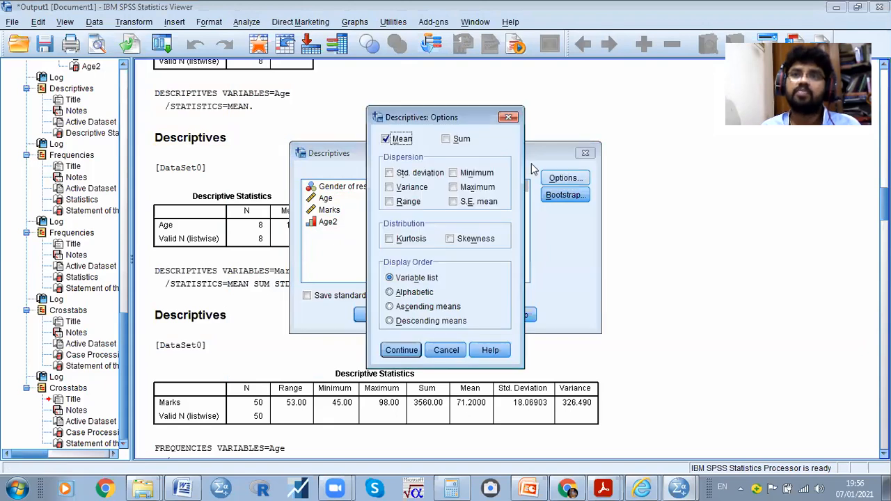
click(390, 142)
click(392, 143)
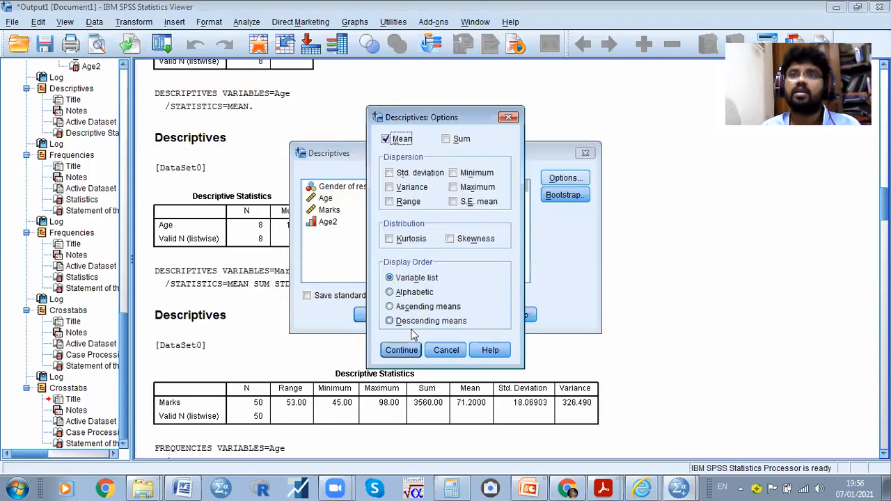
click(401, 350)
click(362, 315)
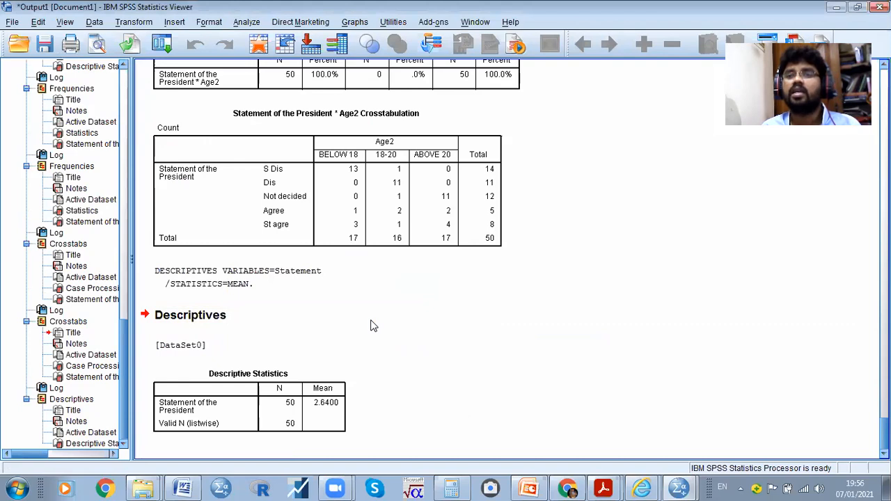